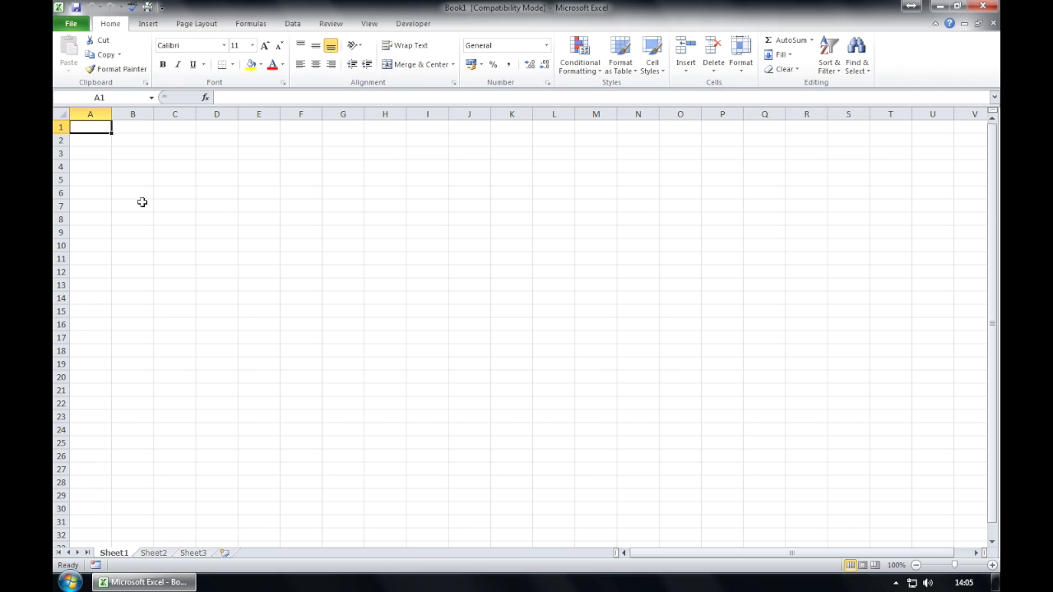
Create a new blank workbook and enter 100 in cell A1.
left_click(66, 25)
left_click(89, 173)
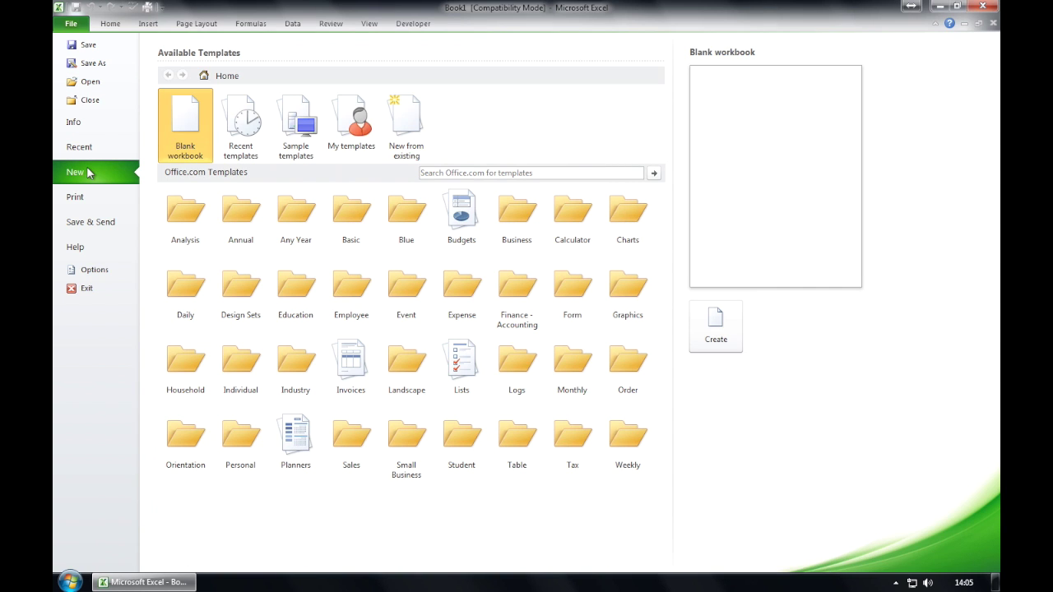
double_click(183, 119)
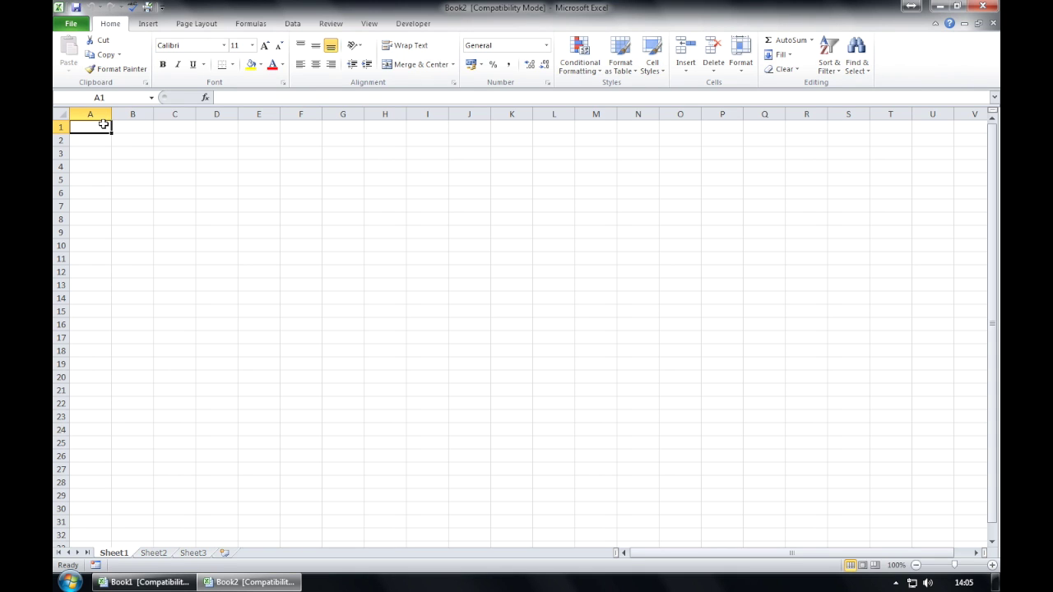
type("100")
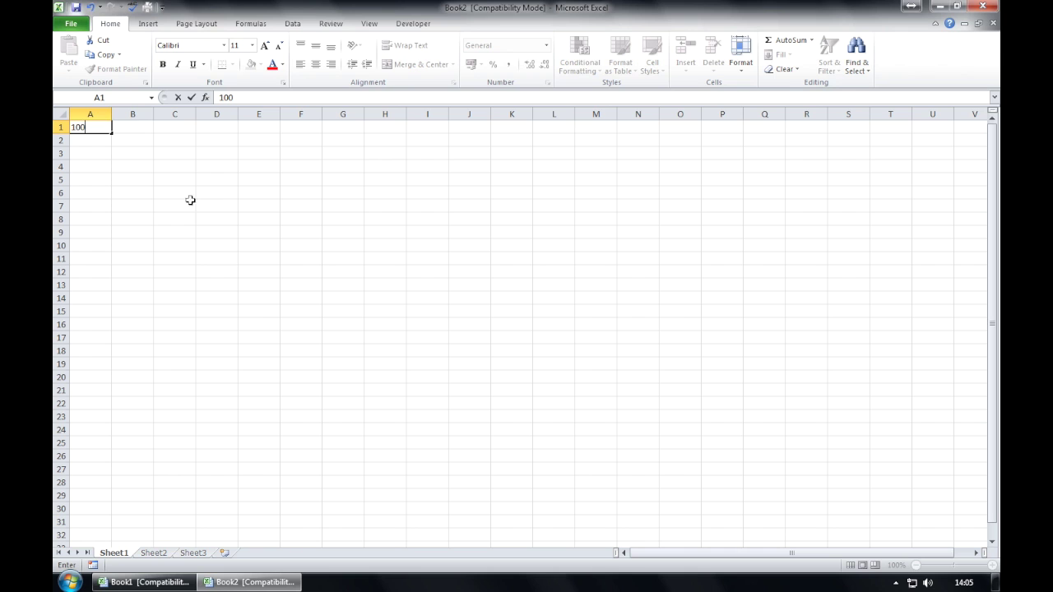
left_click(146, 204)
Replace the value in cell A1 with 200 and enter 300 in cell A2.
left_click(98, 129)
key("BackSpace")
key("Return")
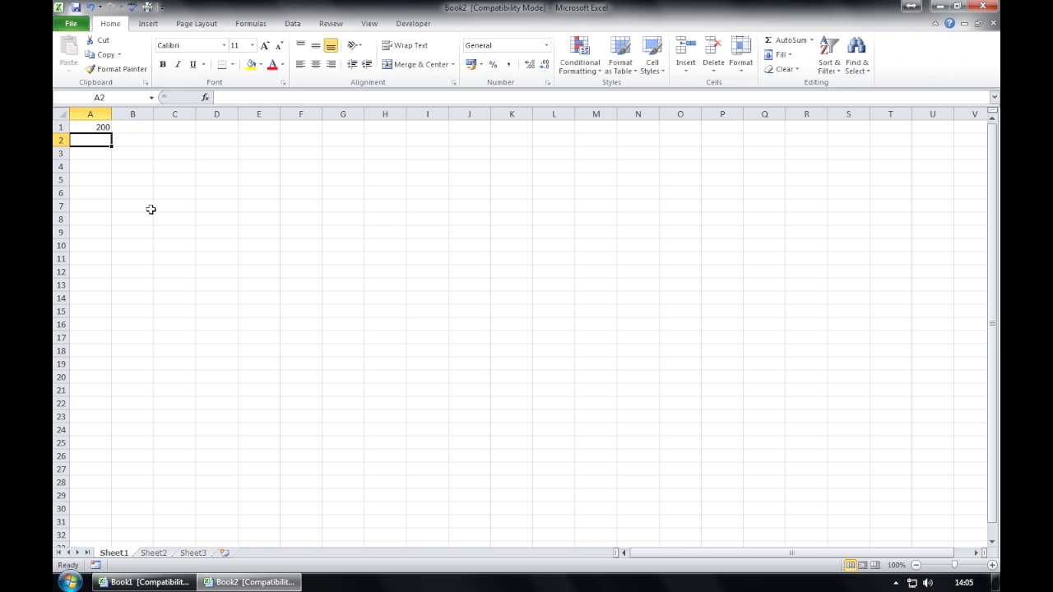
type("300")
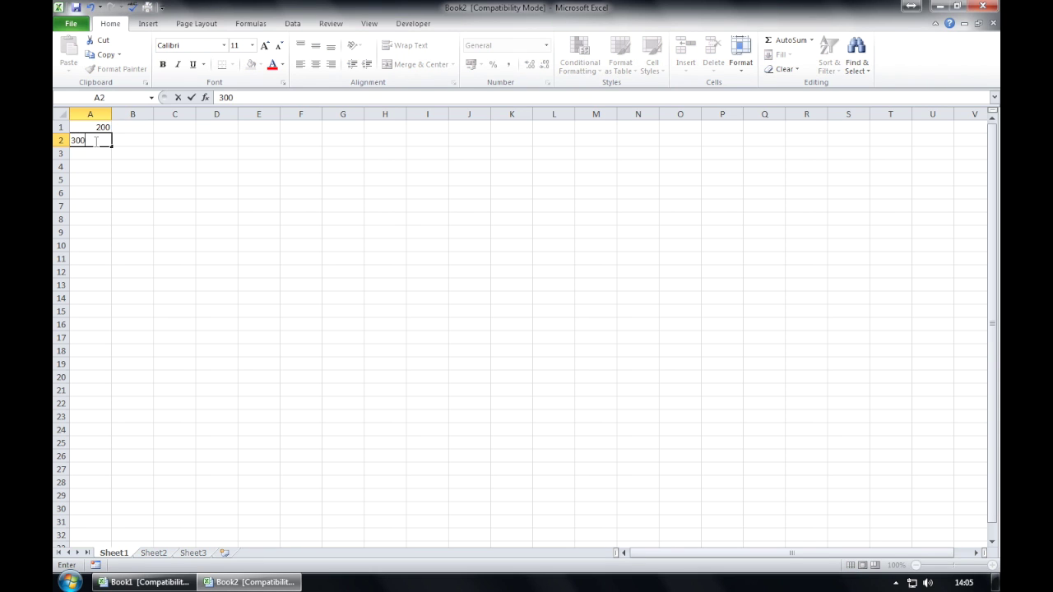
left_click(108, 165)
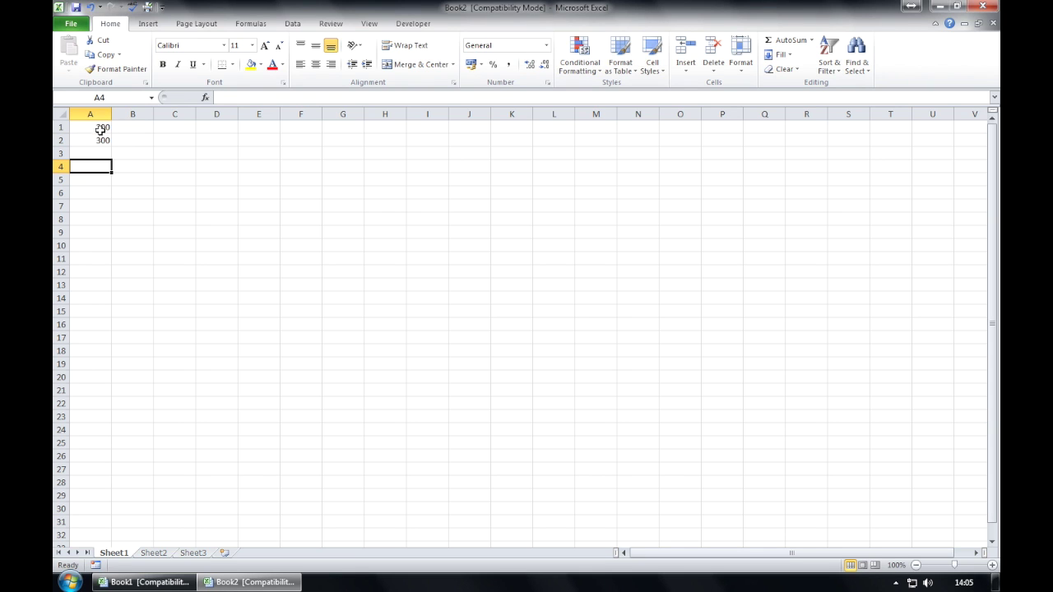
Move the value in A1 to A3, and move the range A2:A3 to B1:B2.
left_click(101, 127)
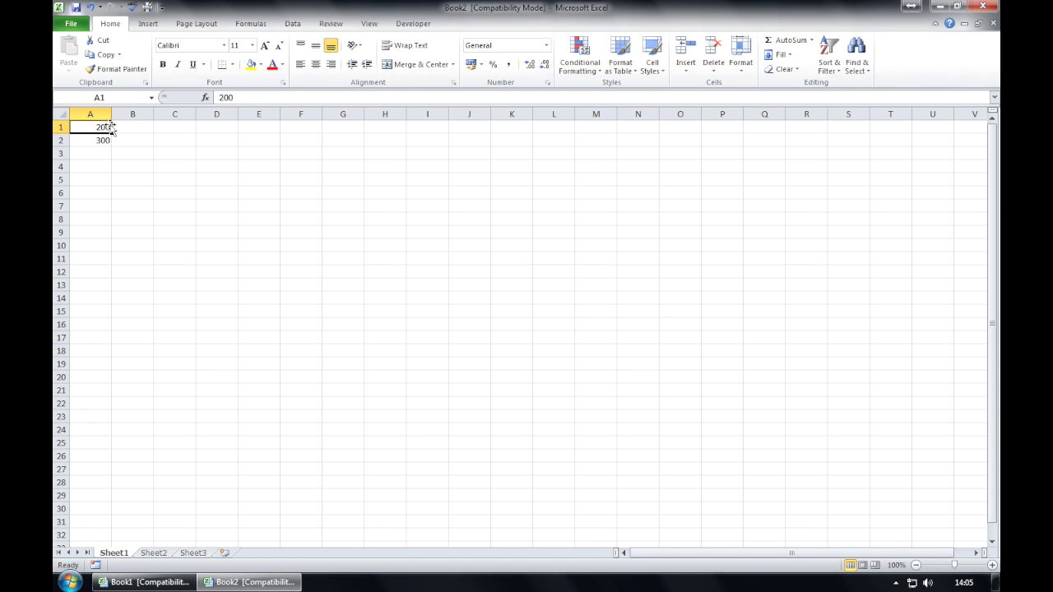
left_click_drag(111, 127, 104, 152)
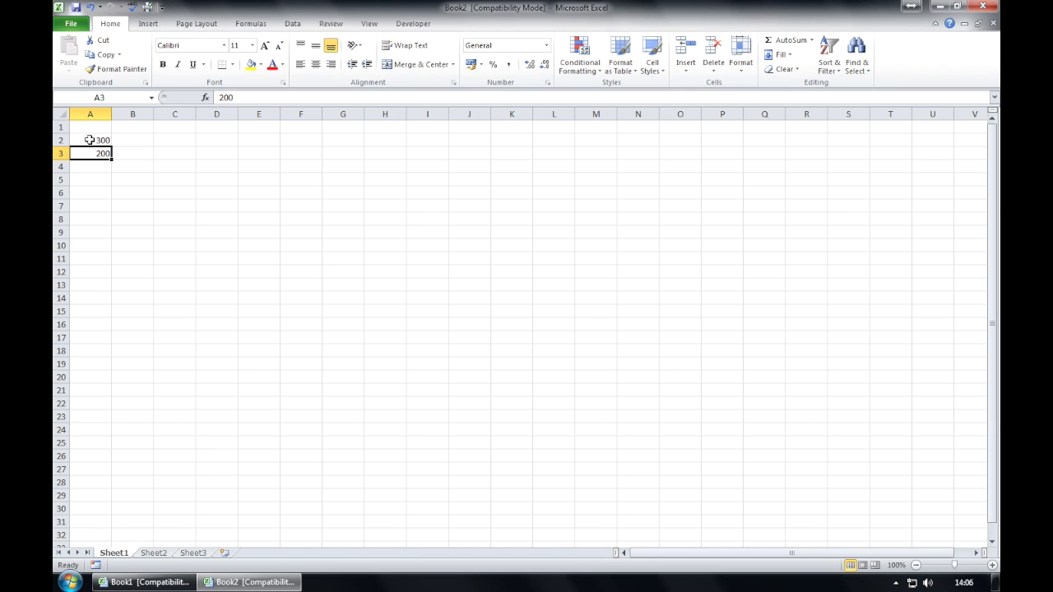
left_click(99, 139)
left_click_drag(99, 139, 99, 152)
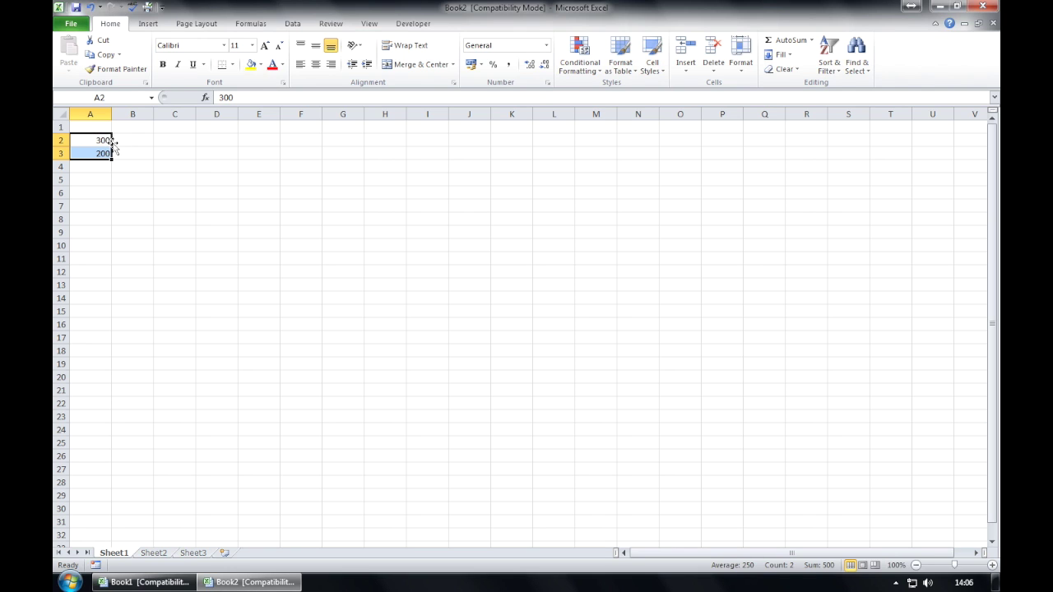
left_click_drag(115, 142, 127, 137)
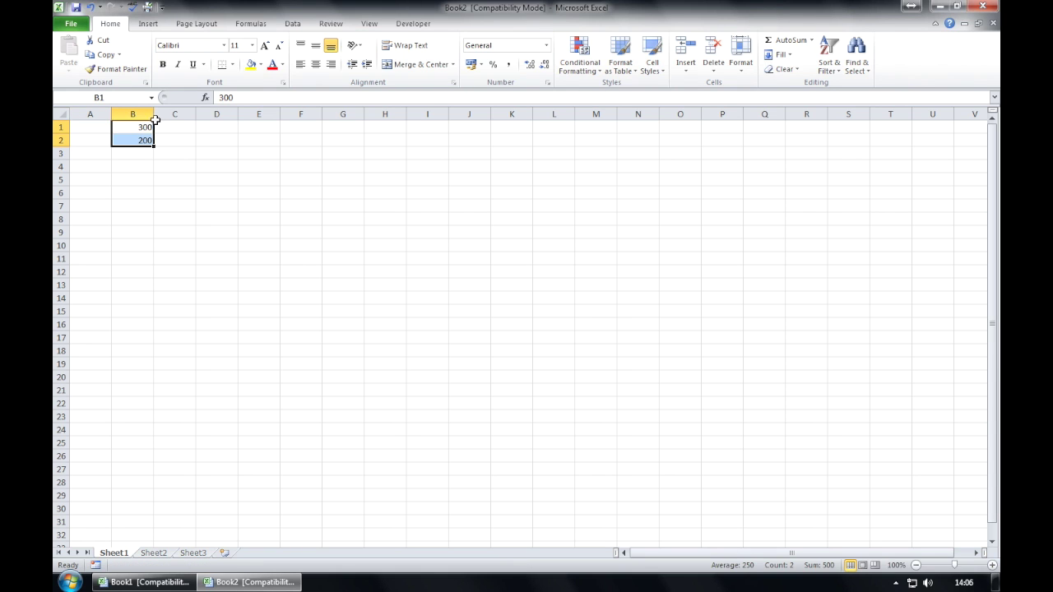
Copy the range B1:B2 and paste it into Sheet2 starting at cell B1.
left_click(101, 58)
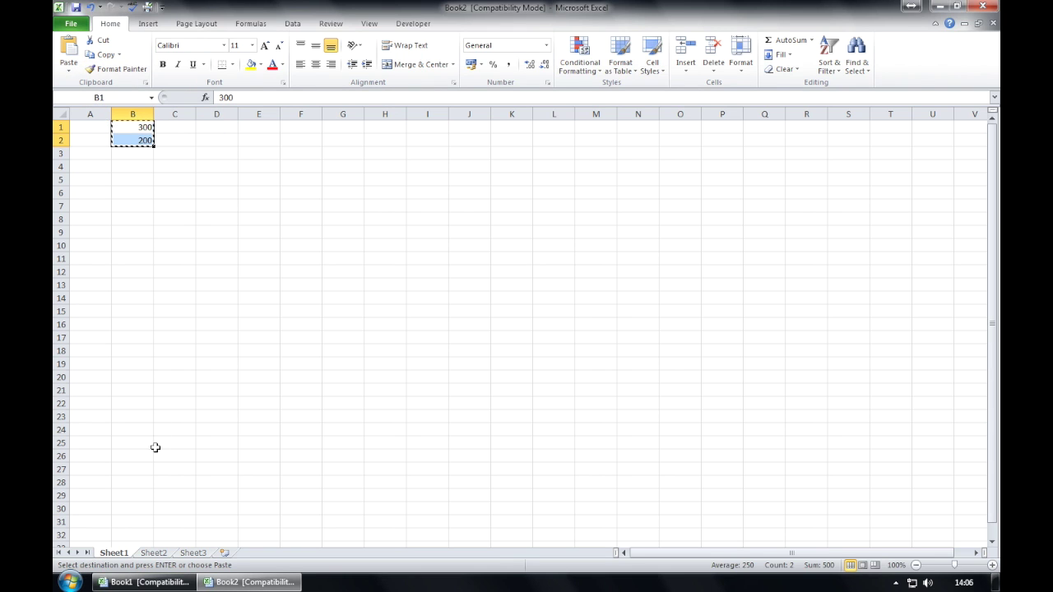
left_click(151, 553)
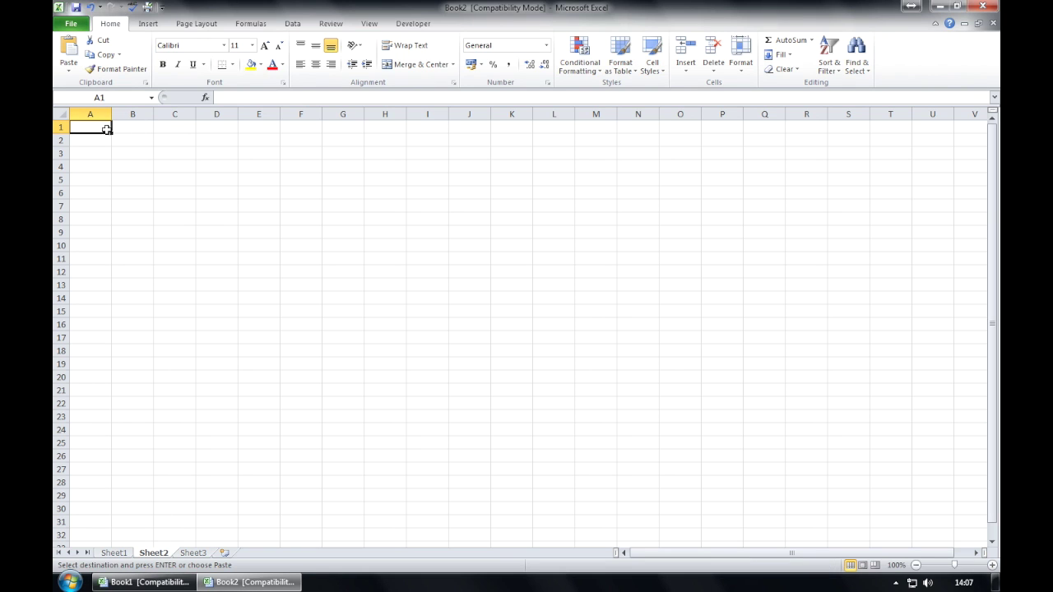
left_click(145, 128)
left_click(68, 51)
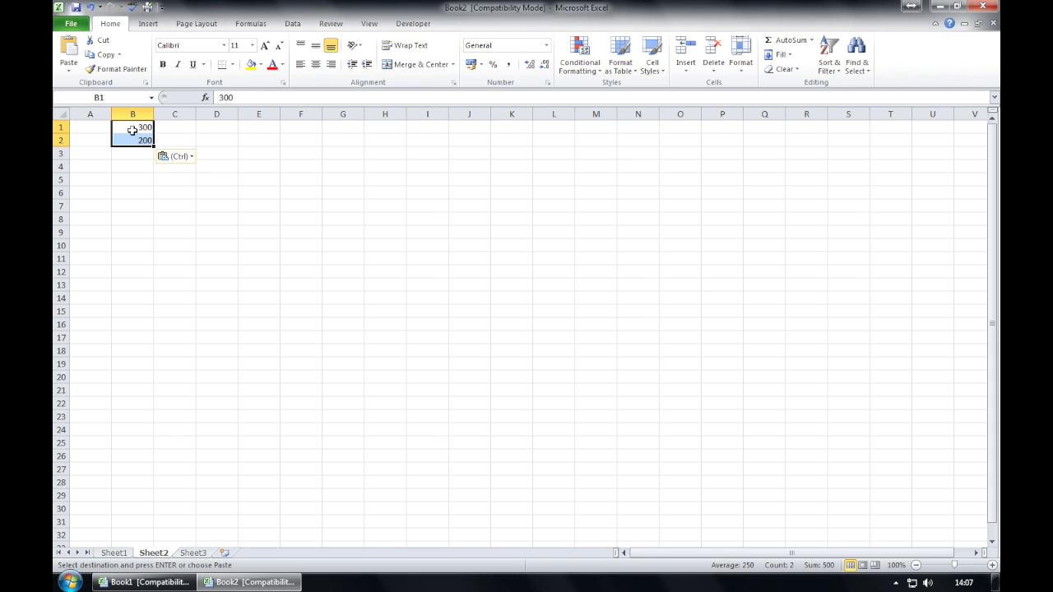
Create another new blank workbook.
left_click(72, 24)
left_click(75, 172)
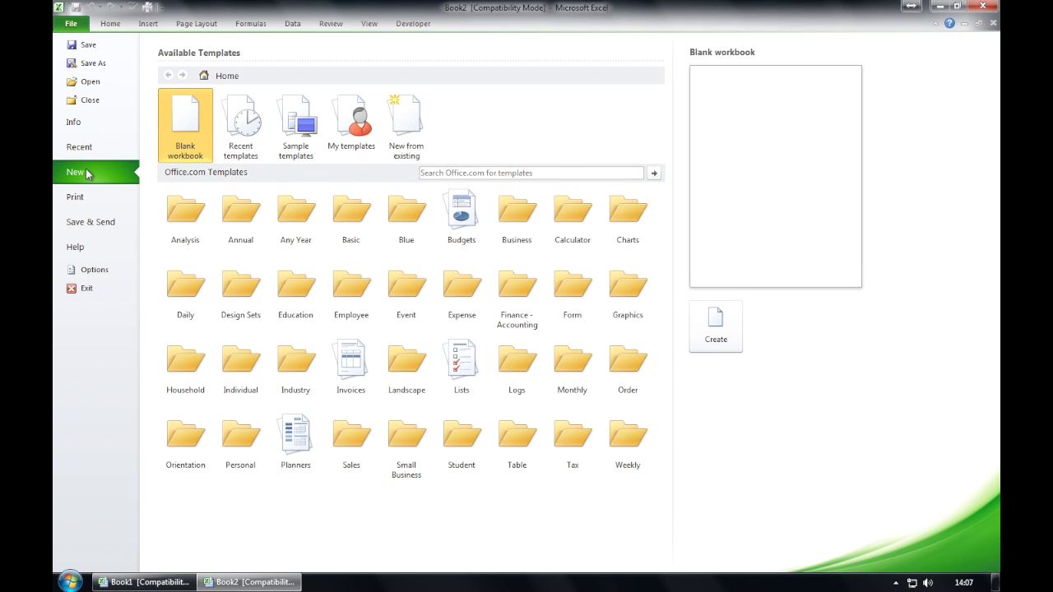
double_click(185, 121)
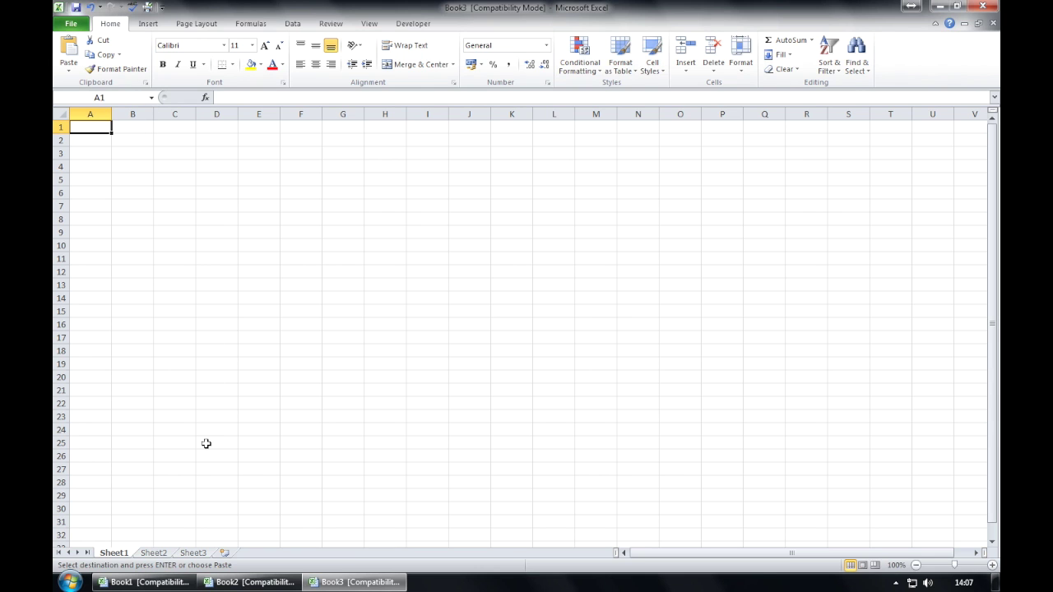
Copy the range B1:B2 from Sheet2 of Book2 and paste it at cell A1 of Sheet1 in Book3.
left_click(249, 582)
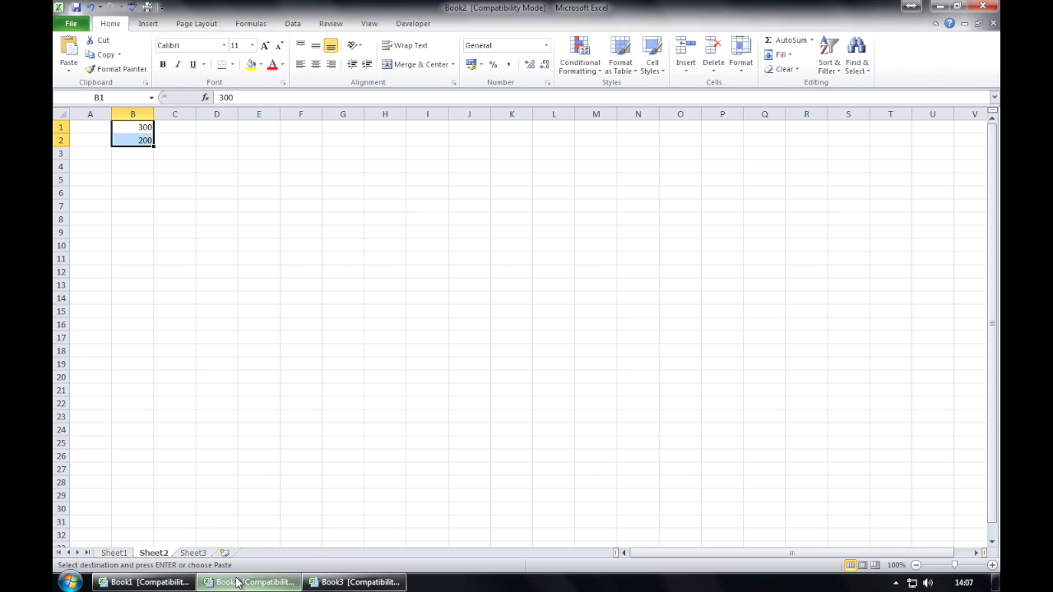
left_click(113, 552)
left_click(155, 553)
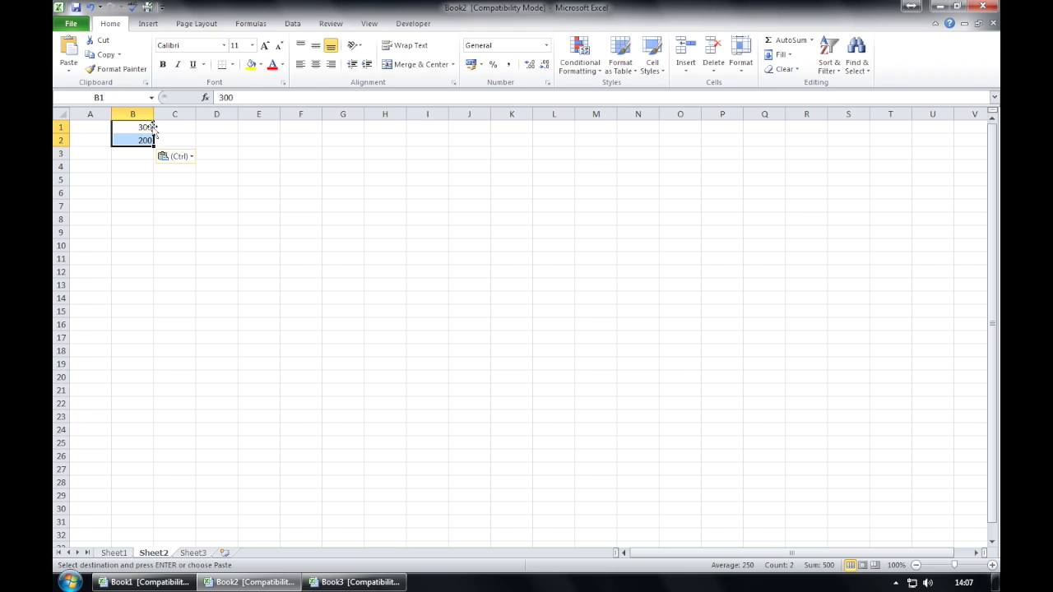
left_click_drag(147, 127, 144, 139)
left_click(105, 55)
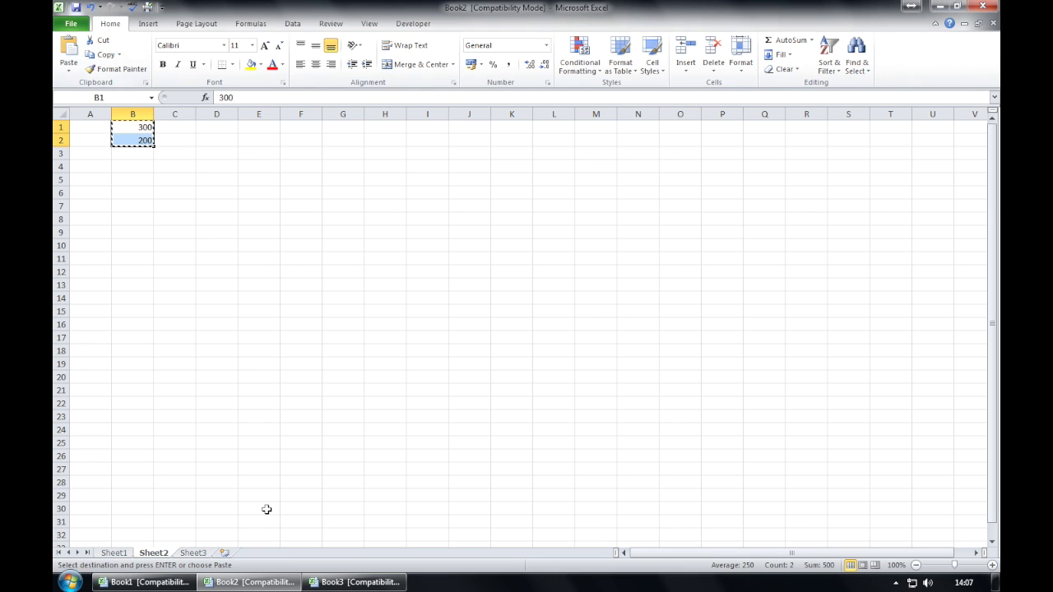
left_click(319, 582)
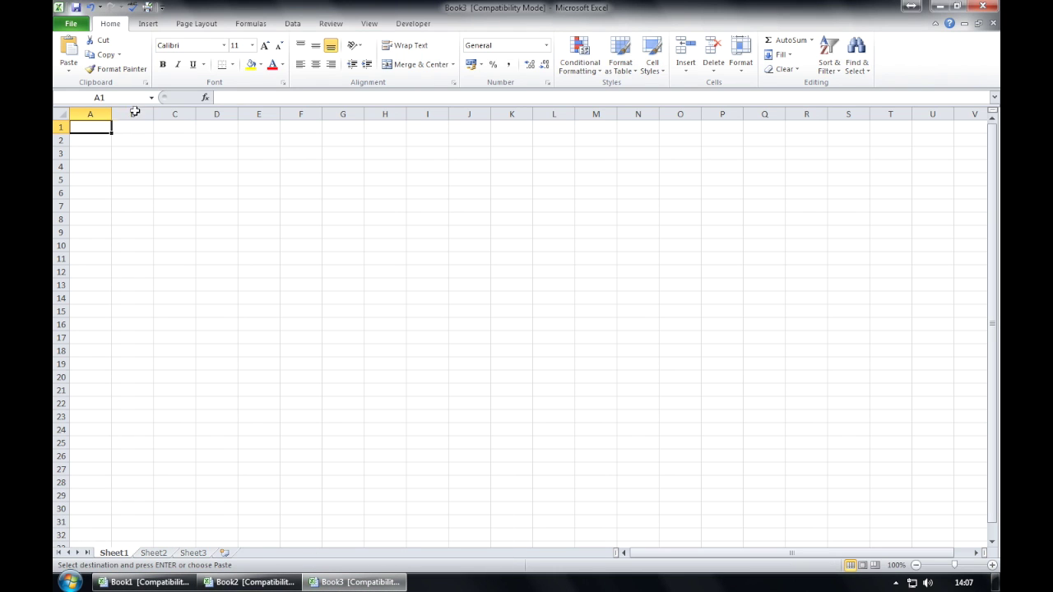
left_click(68, 50)
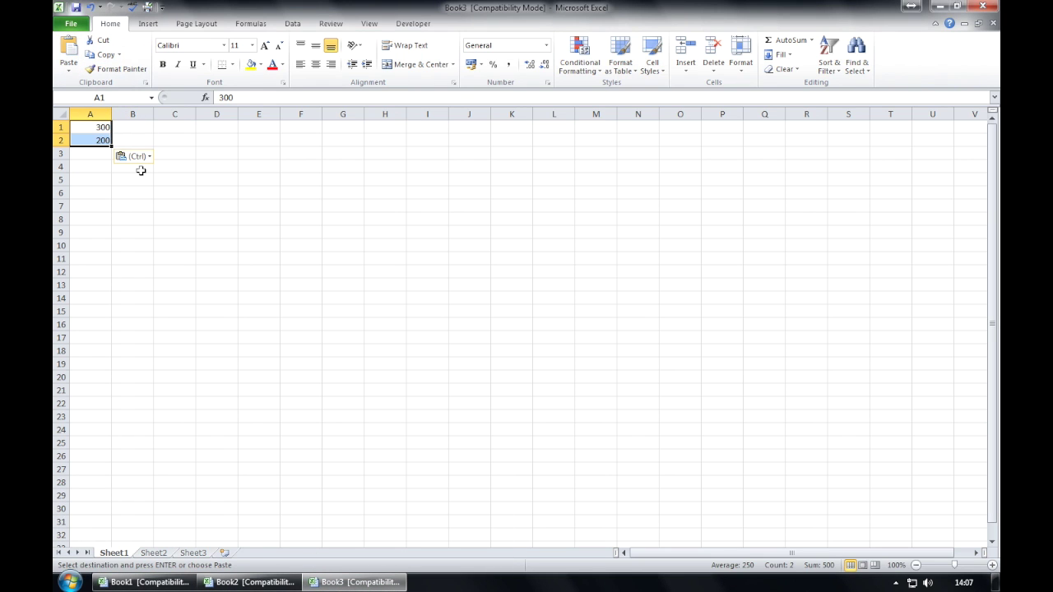
Return to Book2 and save it to the Desktop with the file name test.xlsx.
left_click(251, 582)
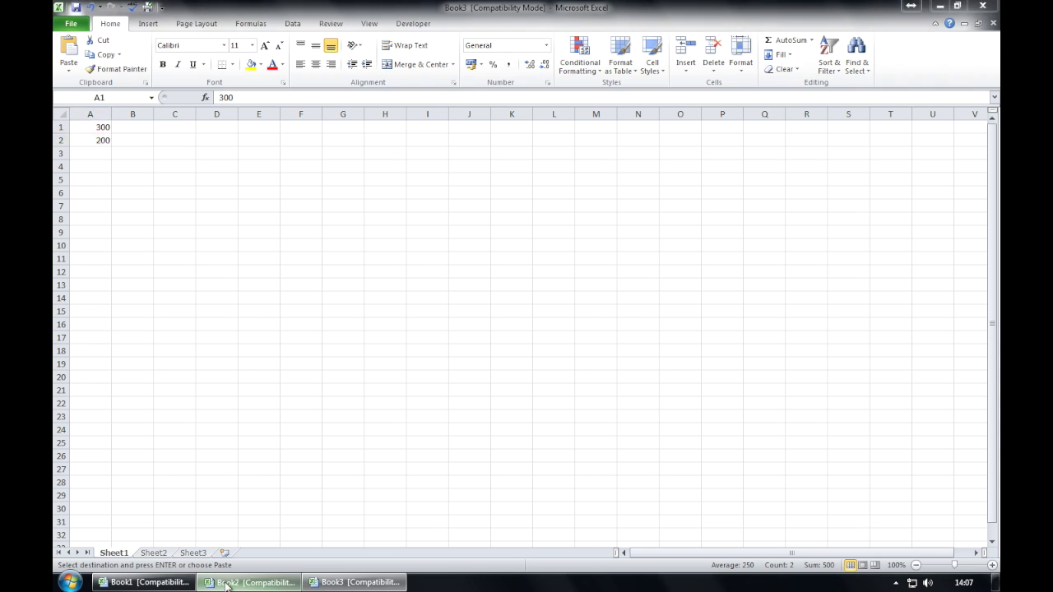
left_click(160, 154)
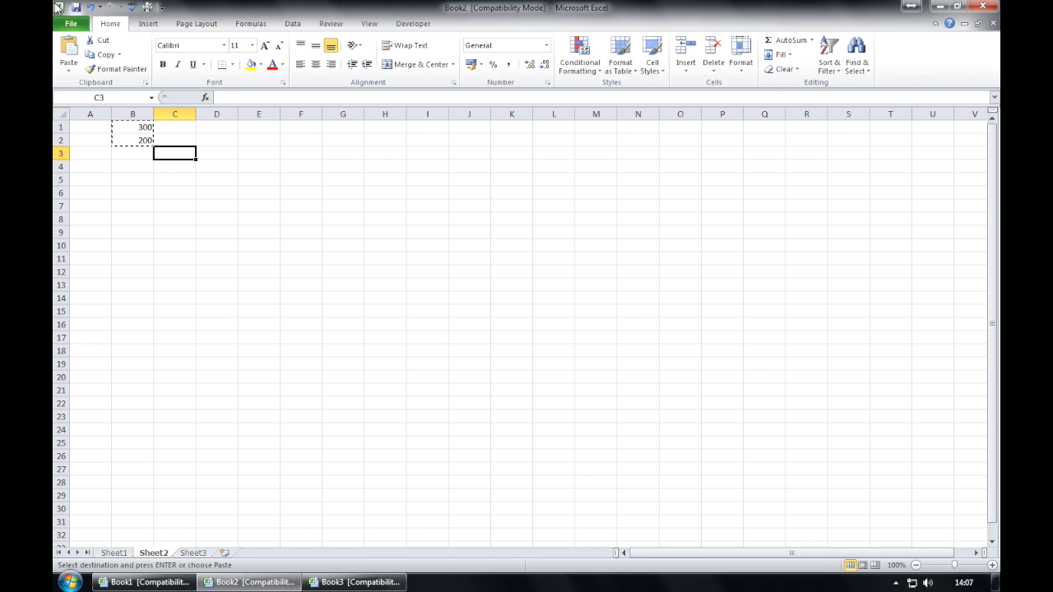
left_click(72, 26)
key("Escape")
key("F12")
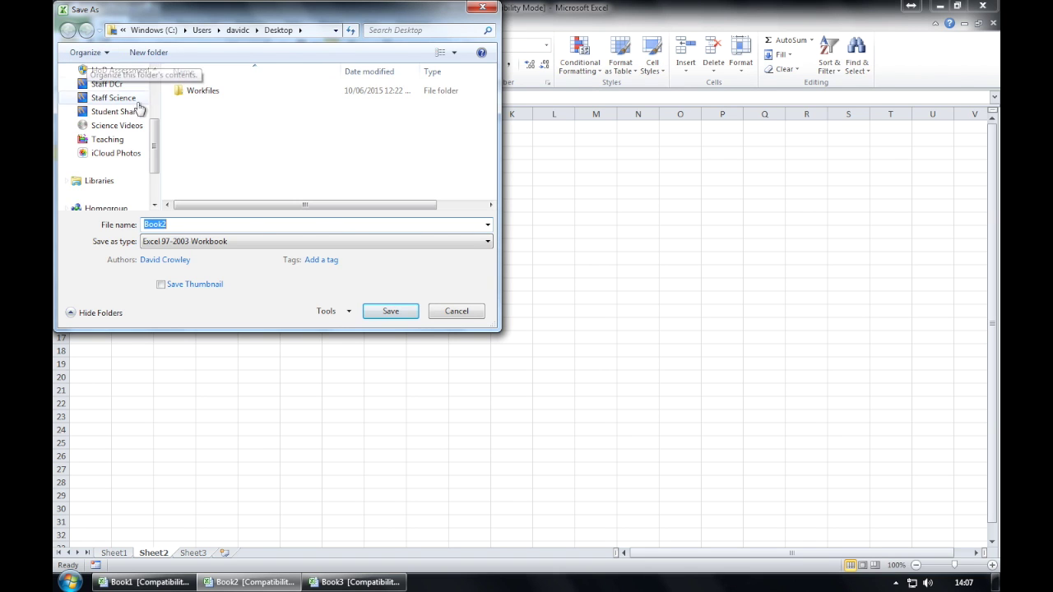
scroll(107, 132, "up", 3)
left_click(105, 118)
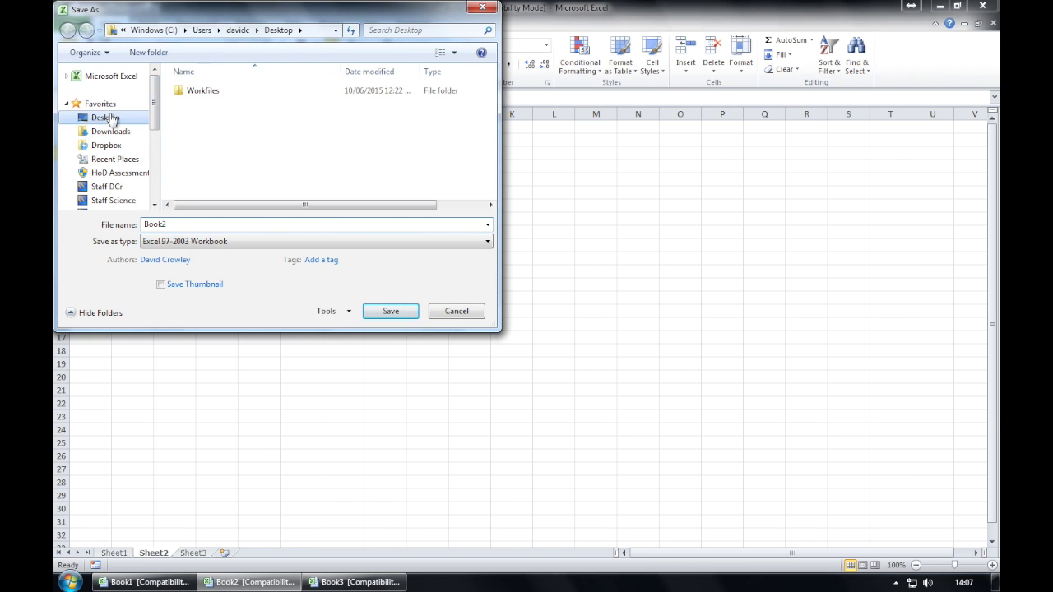
left_click(175, 225)
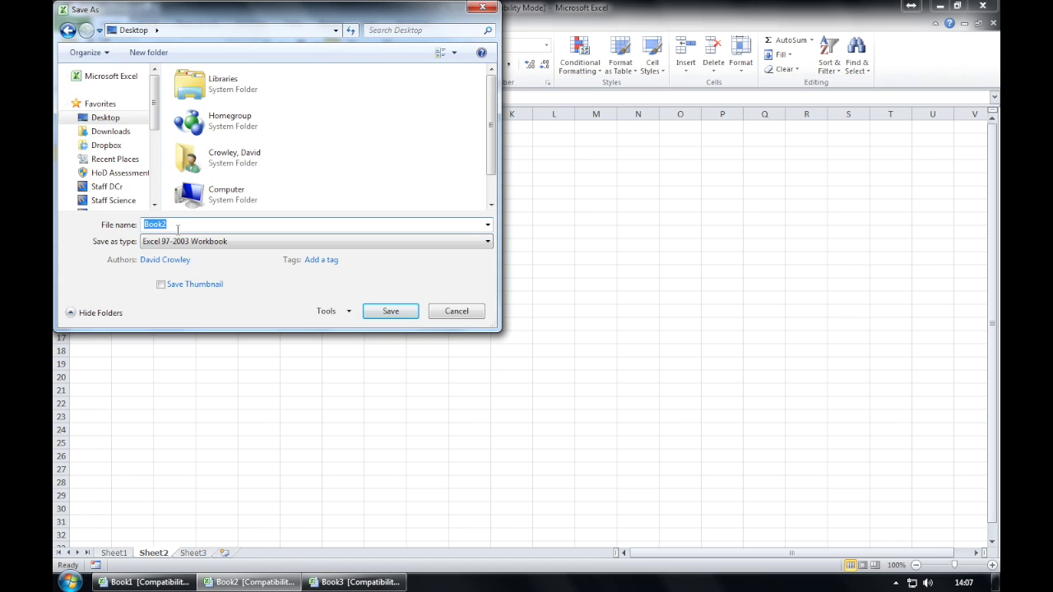
type("test.xlsx")
left_click(380, 310)
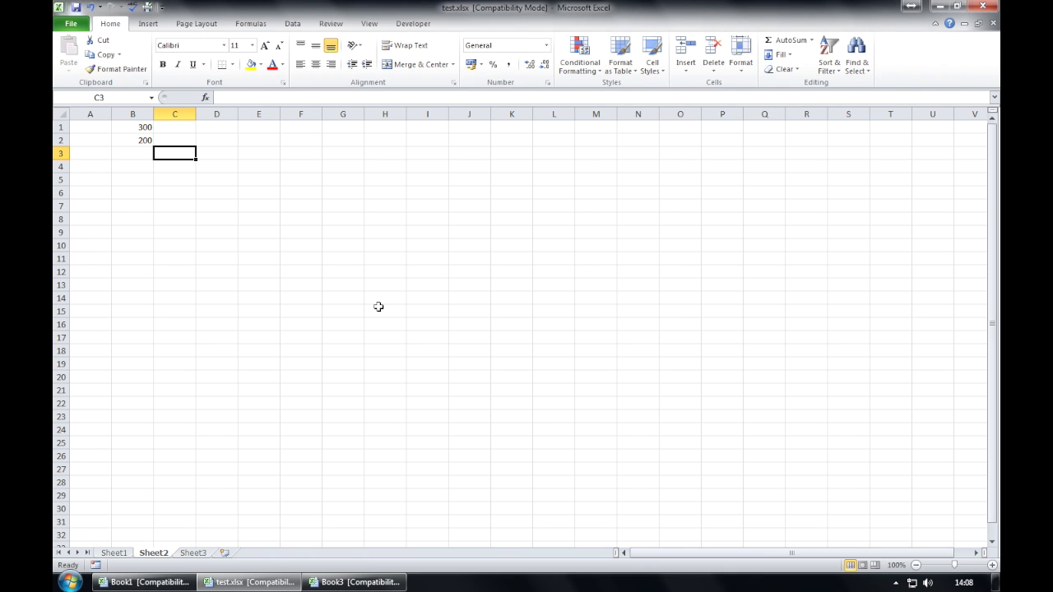
Switch to Book3 and save it in the Desktop folder with the file name test2.xlsx.
left_click(358, 582)
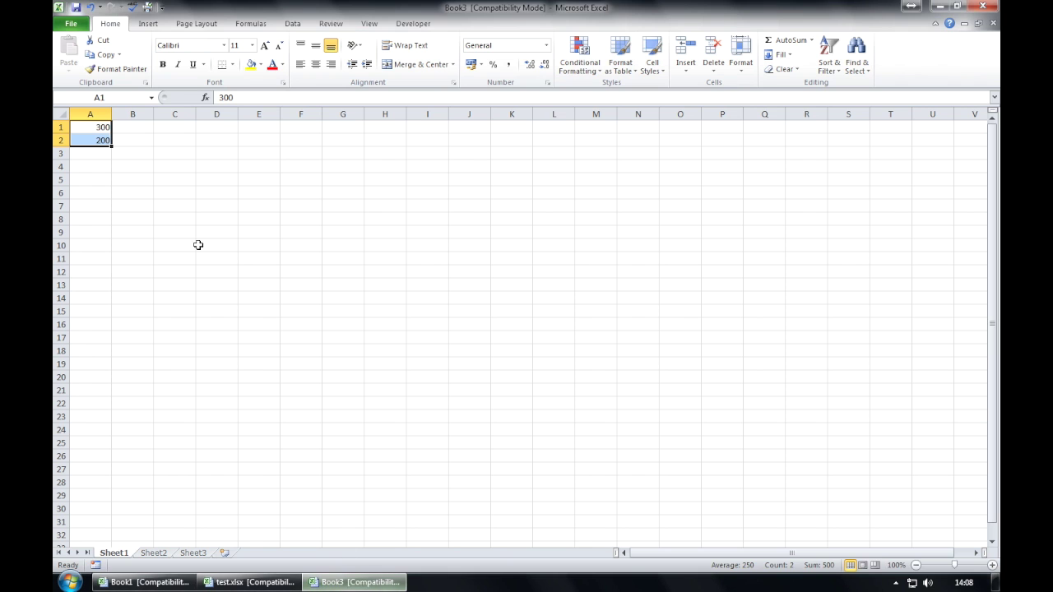
left_click(71, 24)
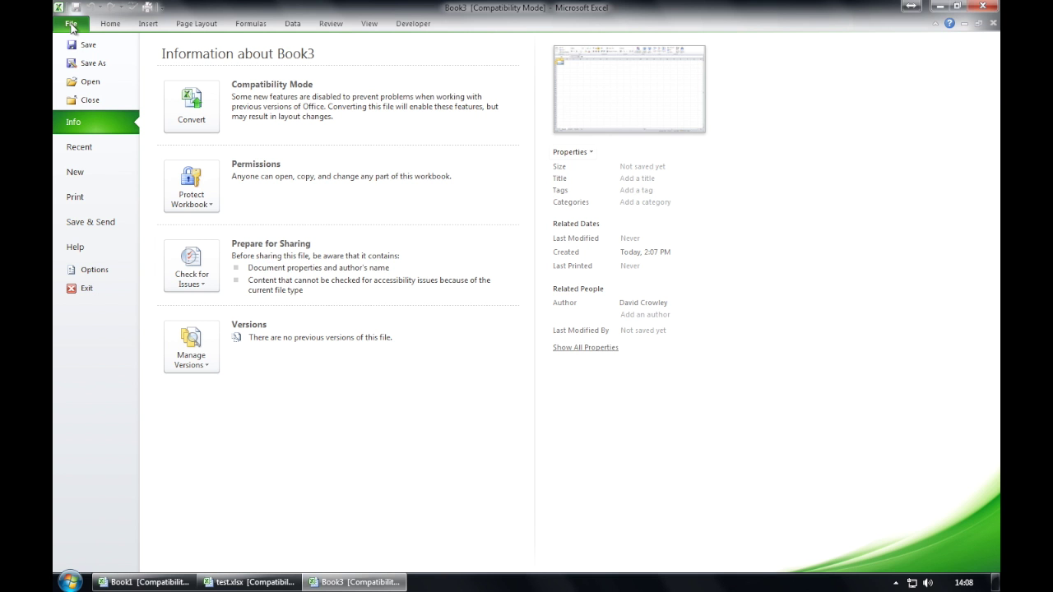
left_click(93, 63)
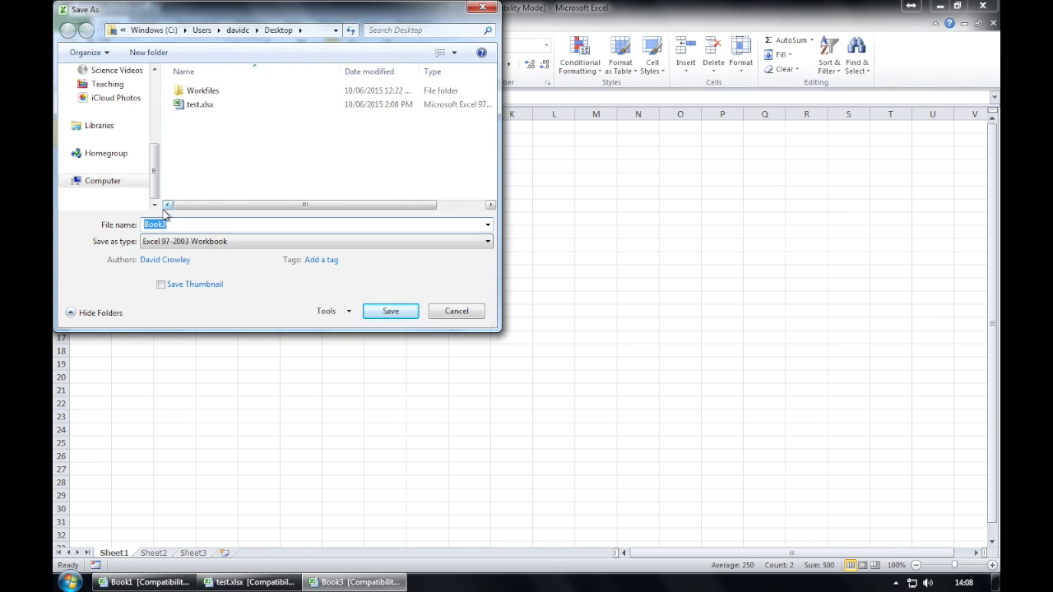
type("test2")
left_click(372, 310)
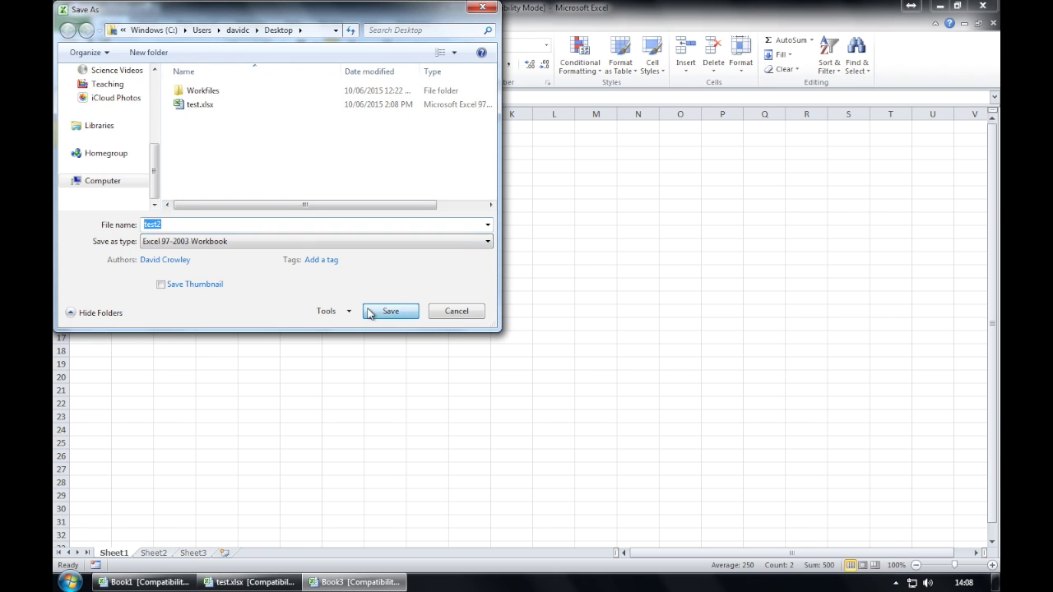
Replace the user name in the general Excel options with the new user's full name.
left_click(70, 25)
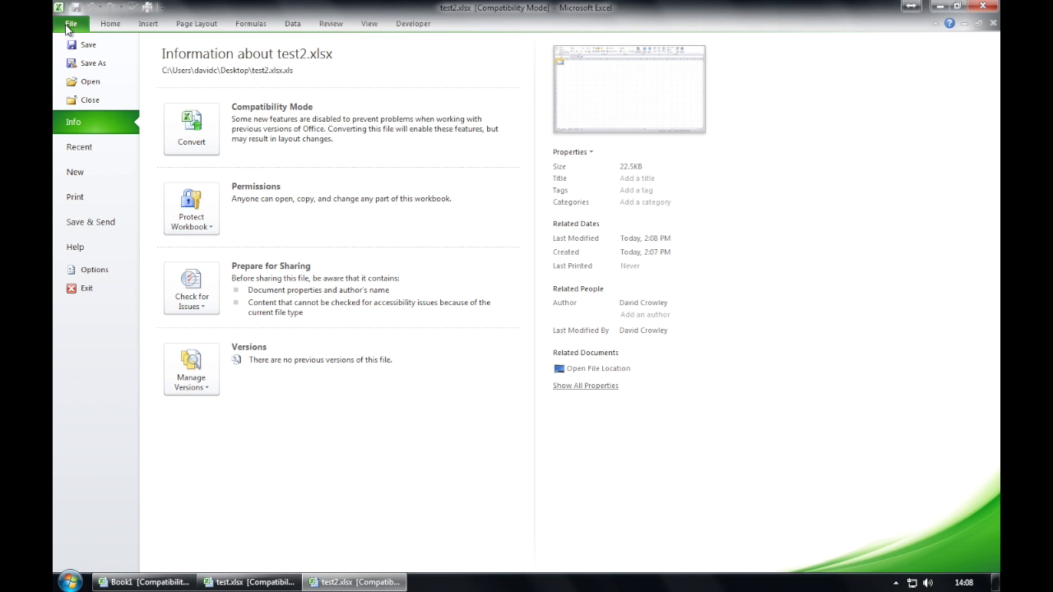
left_click(95, 271)
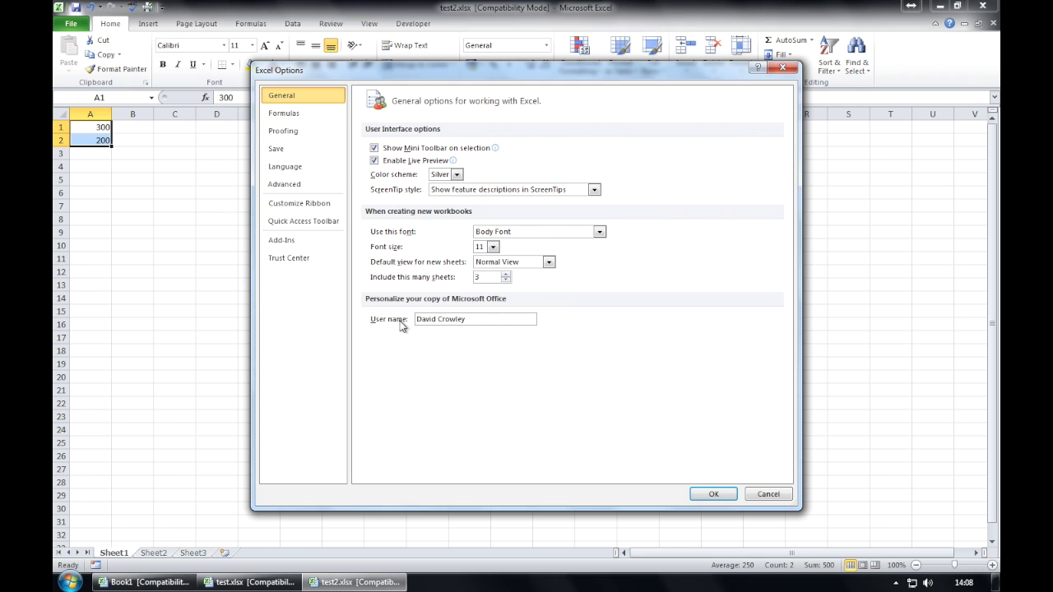
left_click_drag(471, 319, 399, 317)
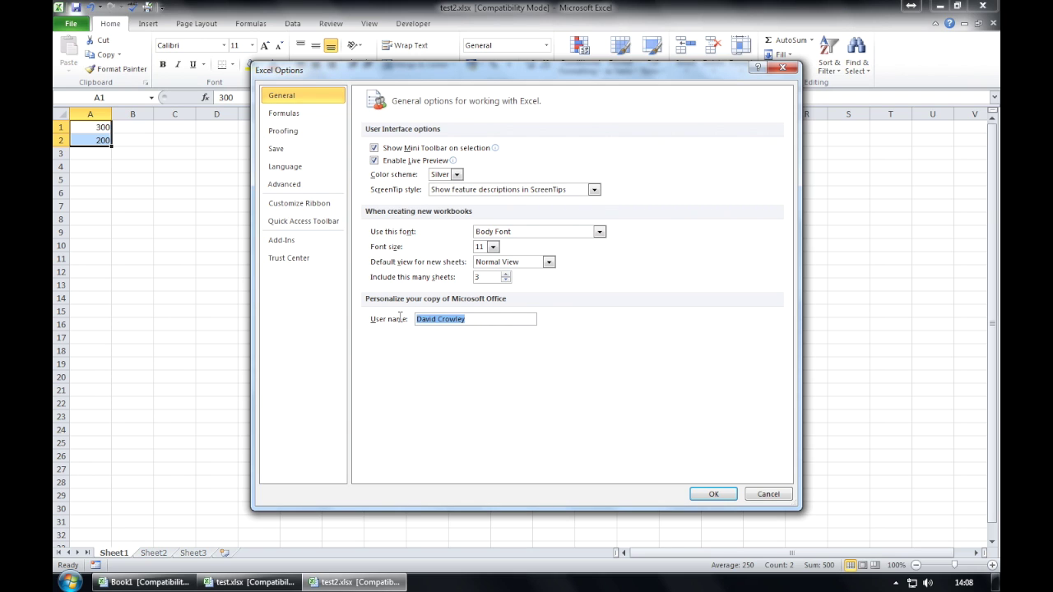
type("Joe Bloggs")
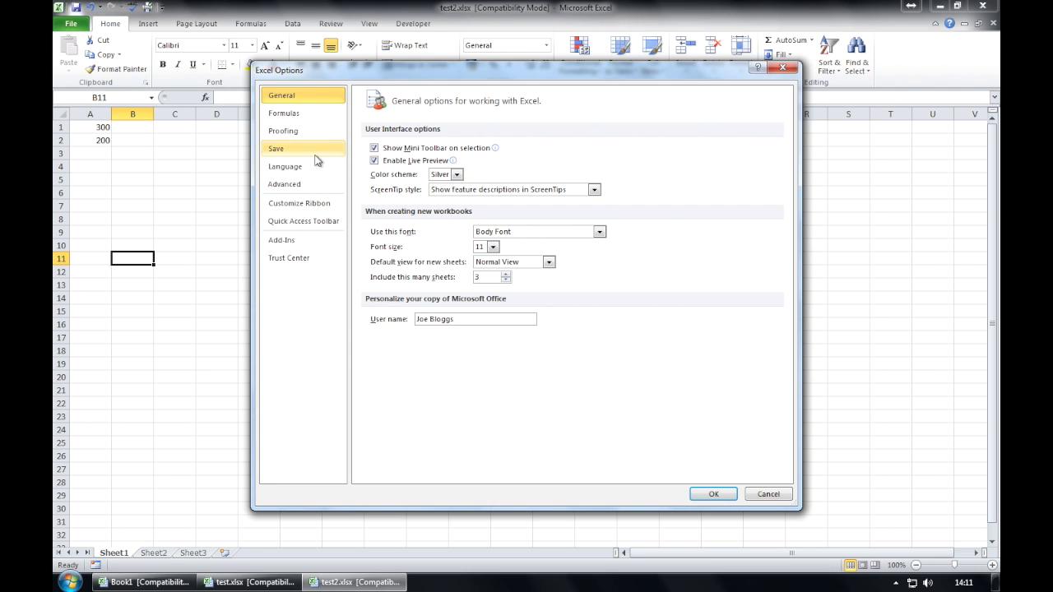
Set the default file location in the Excel save options to the Workfiles folder on the Desktop.
left_click(283, 149)
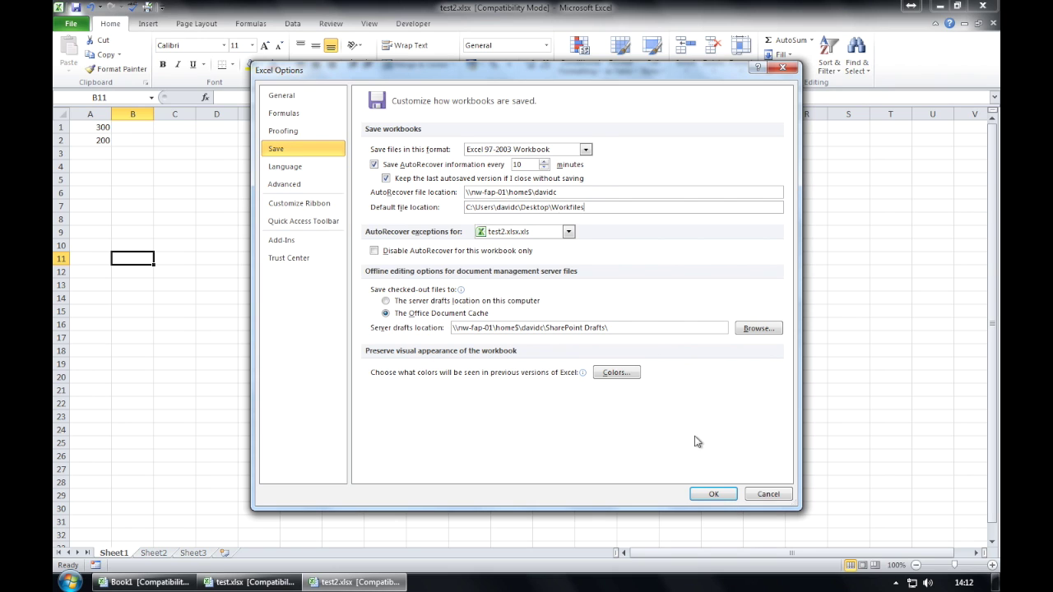
left_click(710, 491)
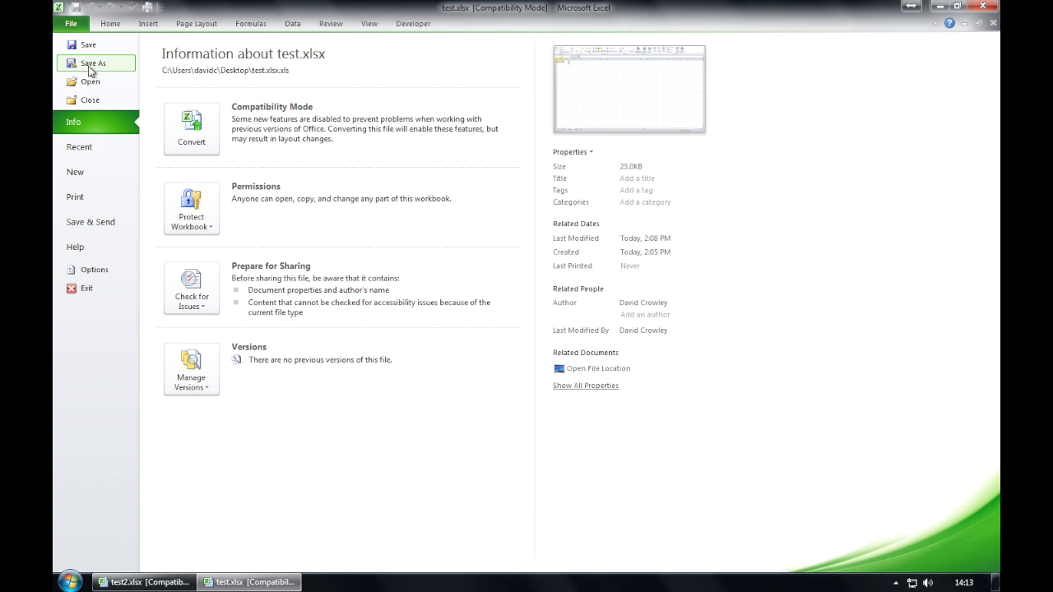
Open the golf workbook from the Workfiles folder on the Desktop.
left_click(91, 86)
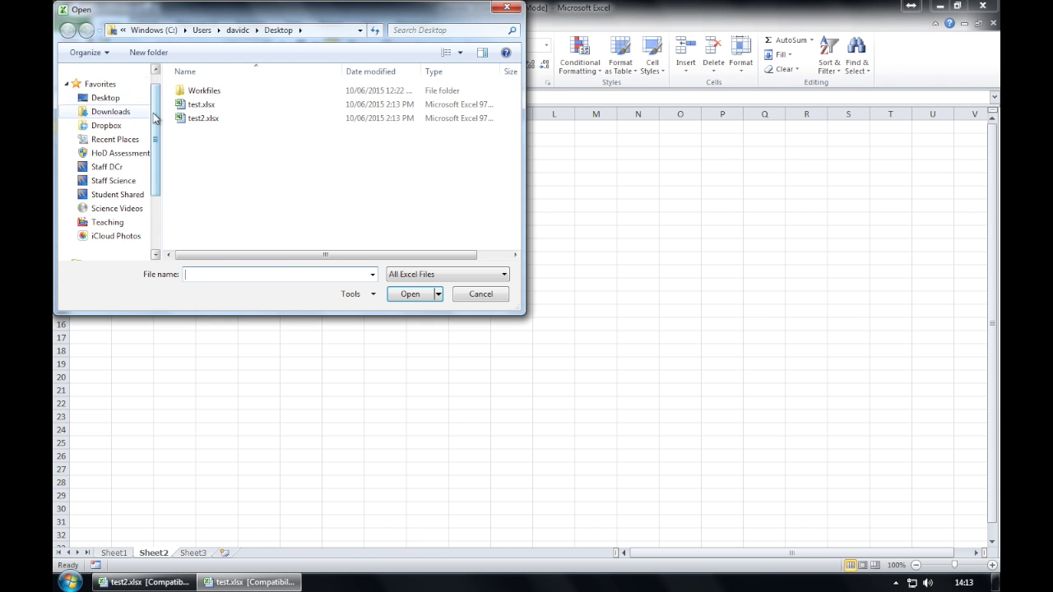
left_click(124, 98)
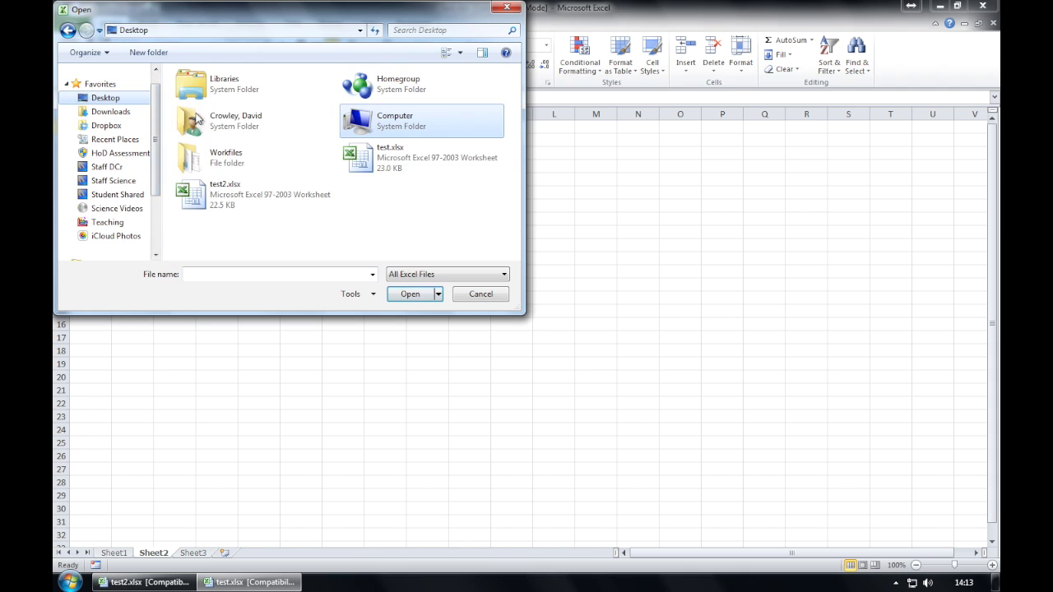
double_click(231, 164)
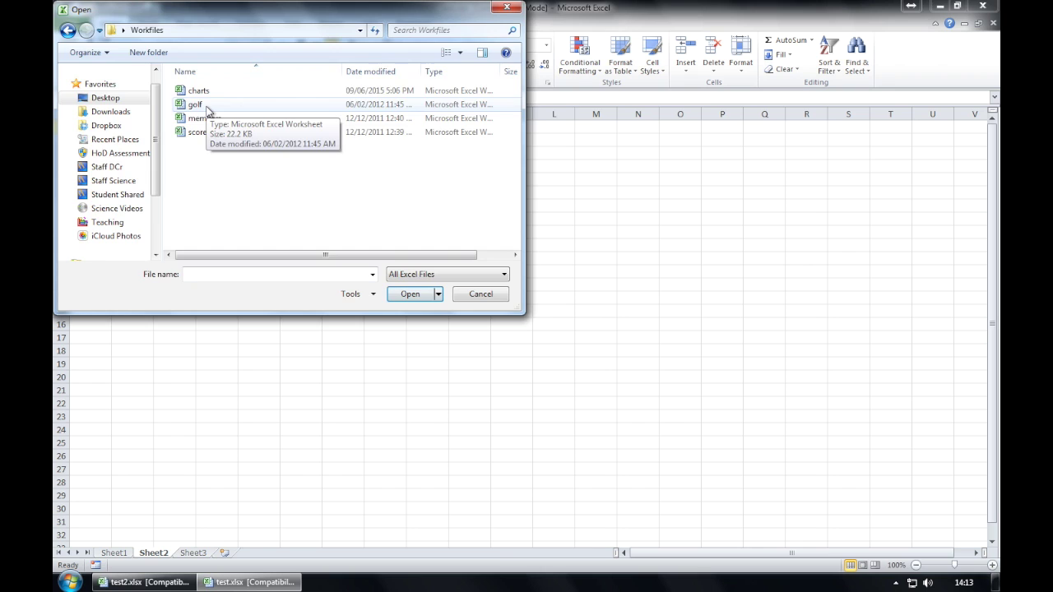
double_click(207, 108)
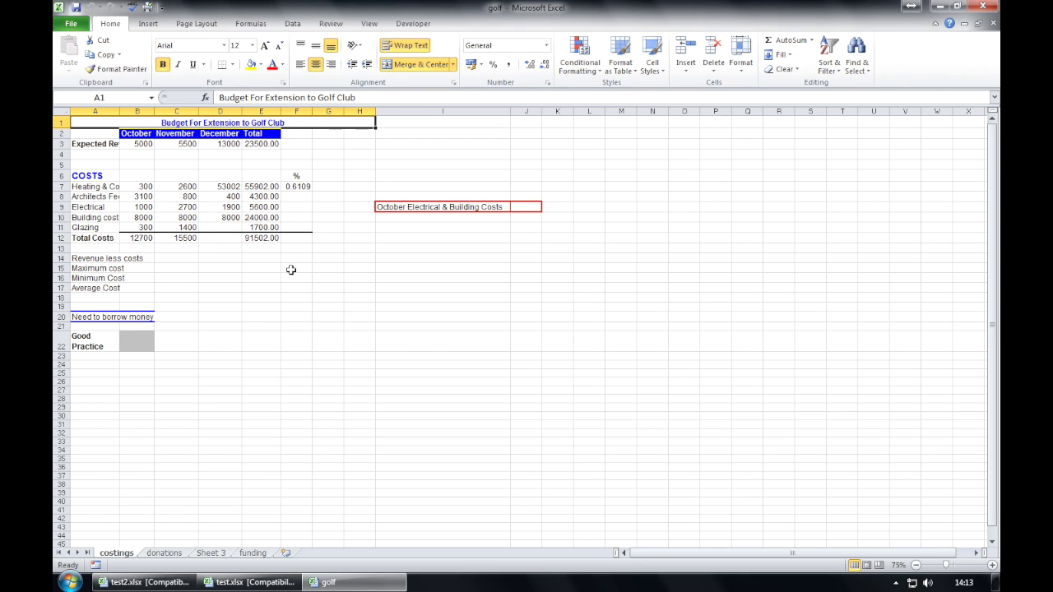
Save a copy of the golf workbook in the Workfiles folder with the file name budget.xlsx.
left_click(77, 27)
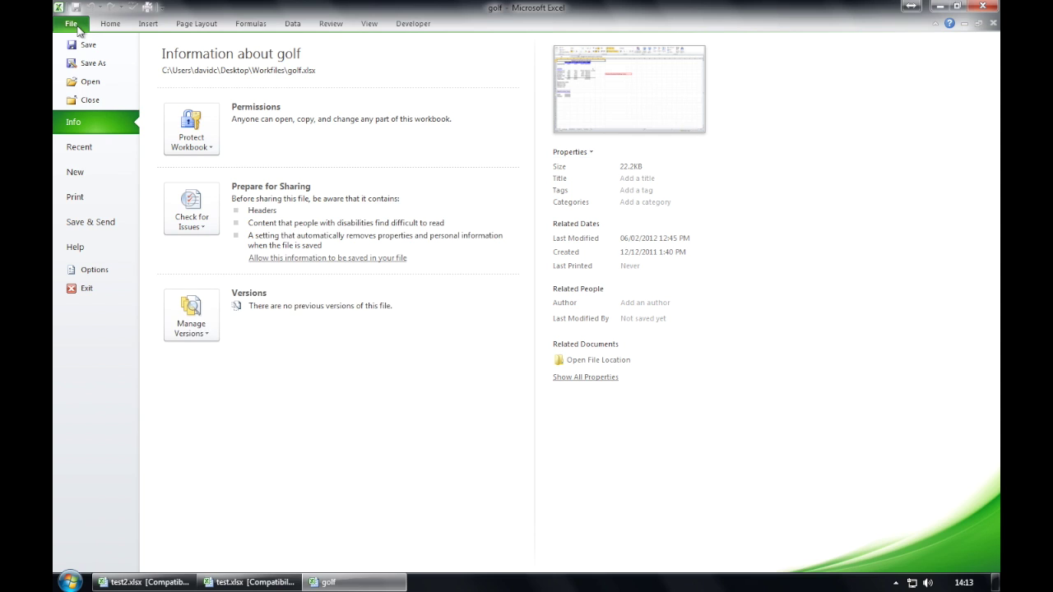
left_click(93, 64)
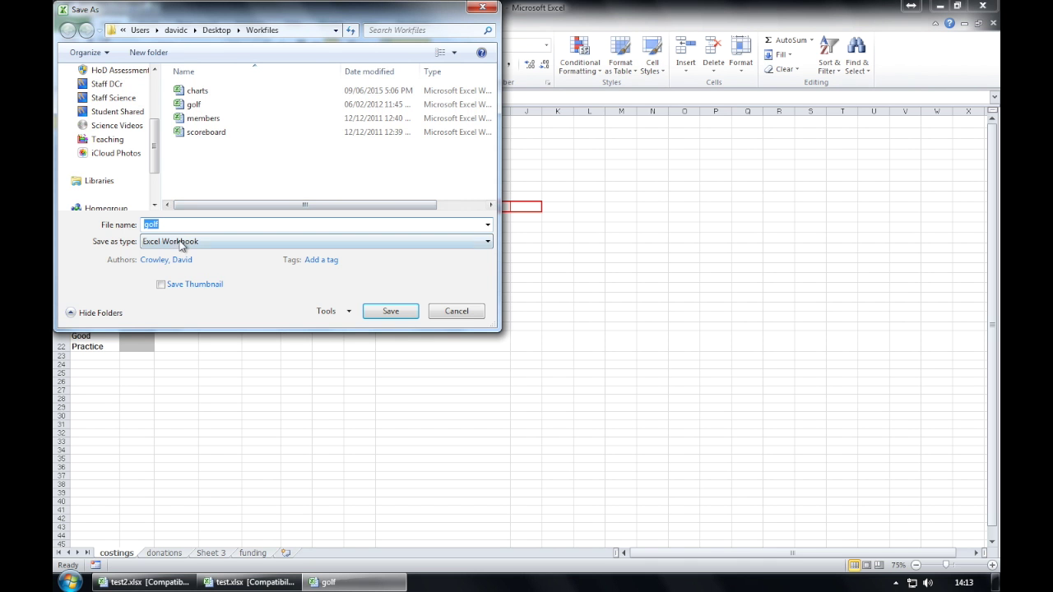
type("budget.xlsx")
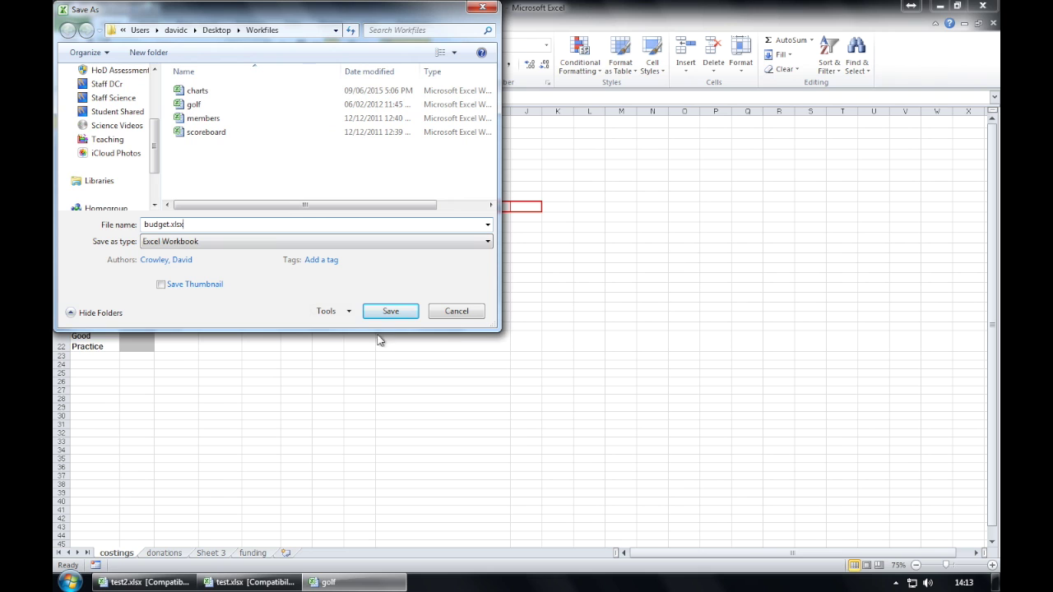
left_click(390, 312)
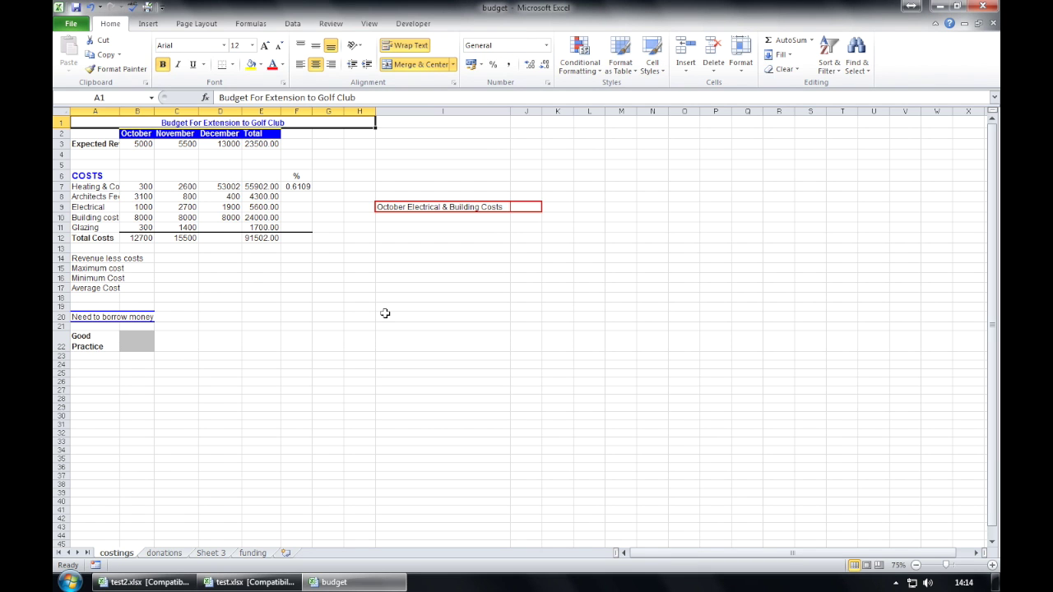
Switch to the test.xlsx workbook, view the Excel Help window and close it.
left_click(247, 582)
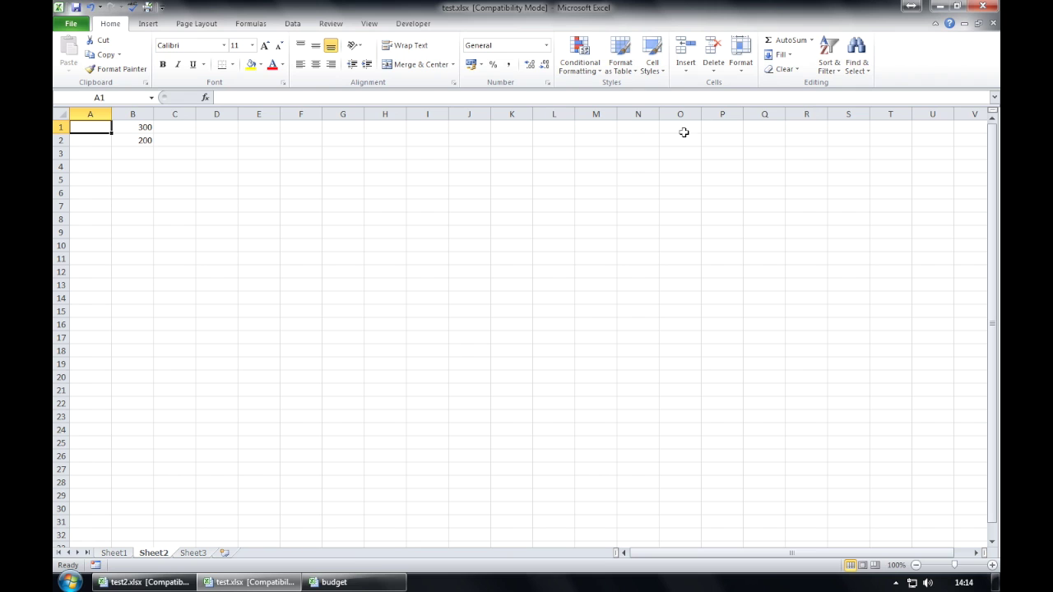
left_click(949, 25)
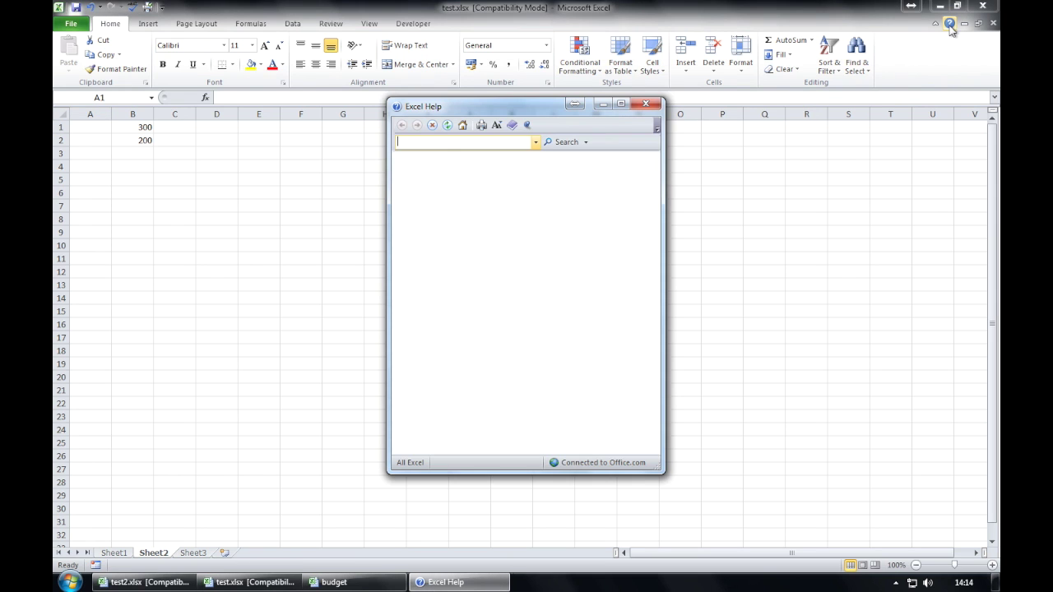
left_click(651, 104)
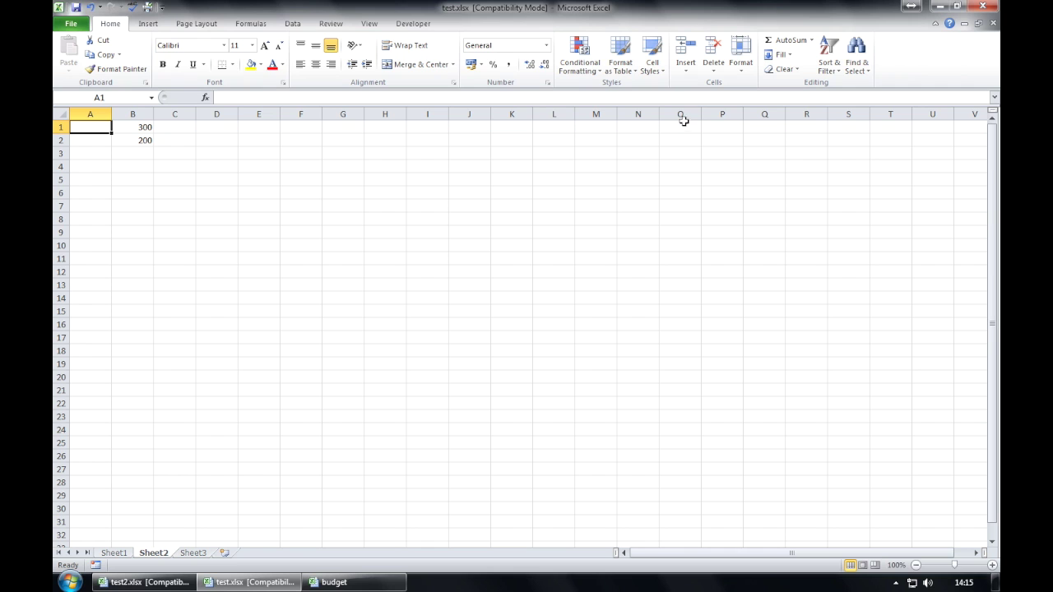
Minimize the ribbon in test.xlsx and expand it again.
left_click(934, 25)
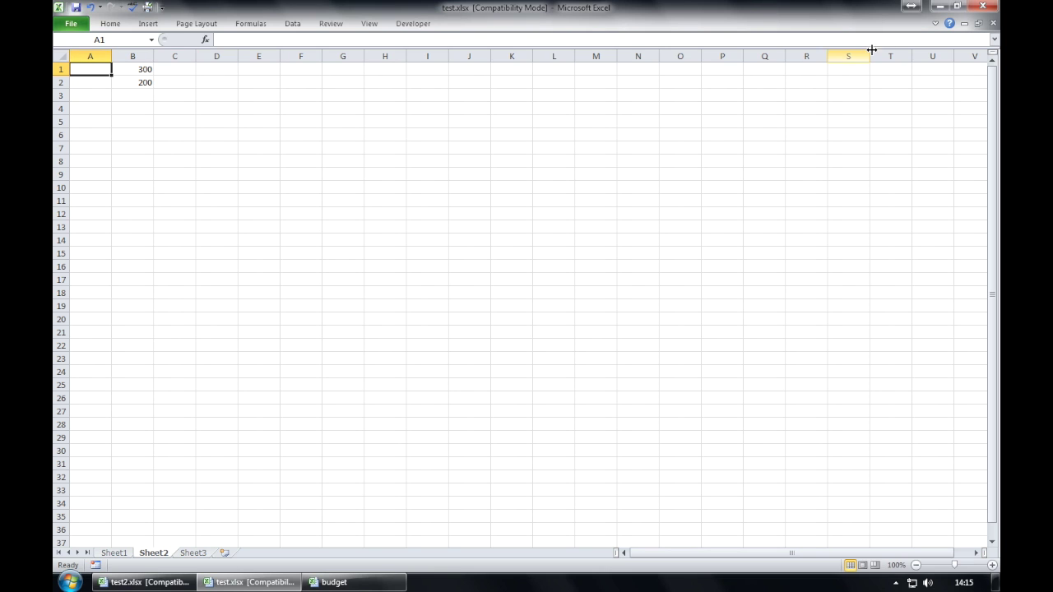
left_click(935, 24)
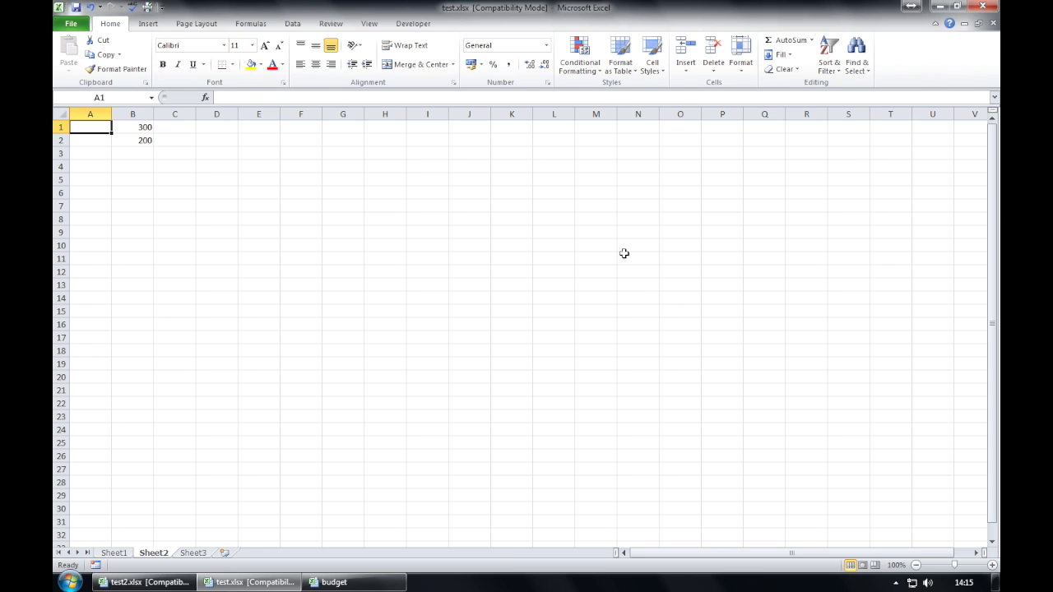
Close the test.xlsx workbook and set the zoom of the costings sheet in the budget workbook to 100%.
left_click(983, 6)
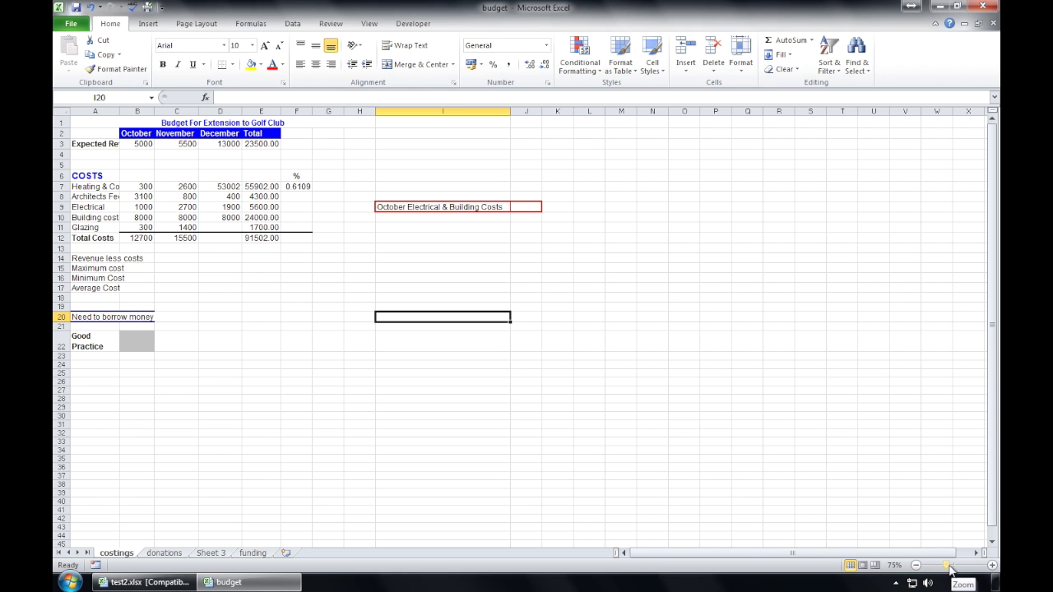
left_click_drag(947, 567, 955, 567)
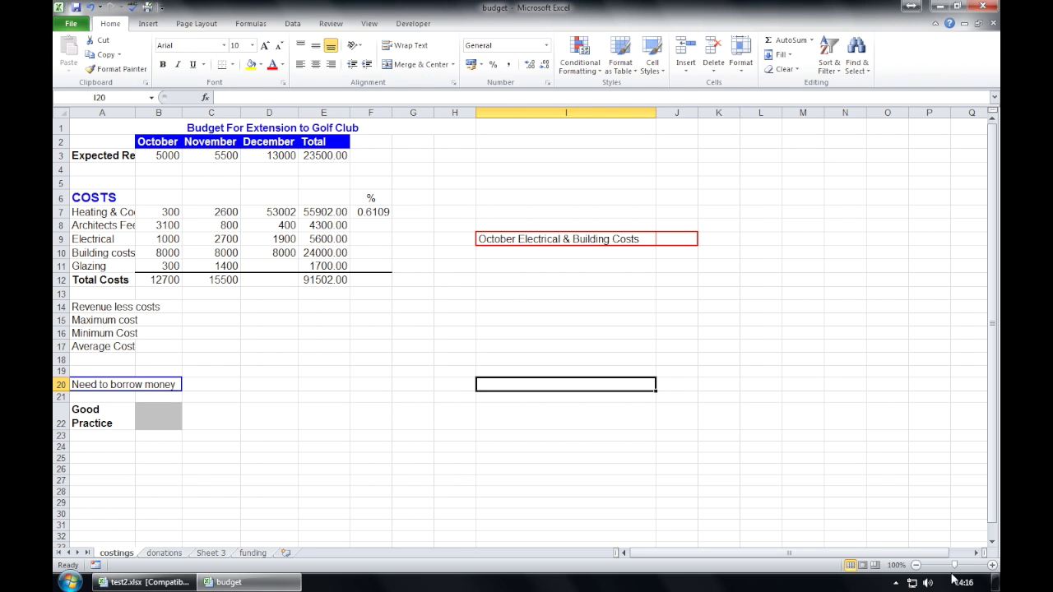
left_click(895, 566)
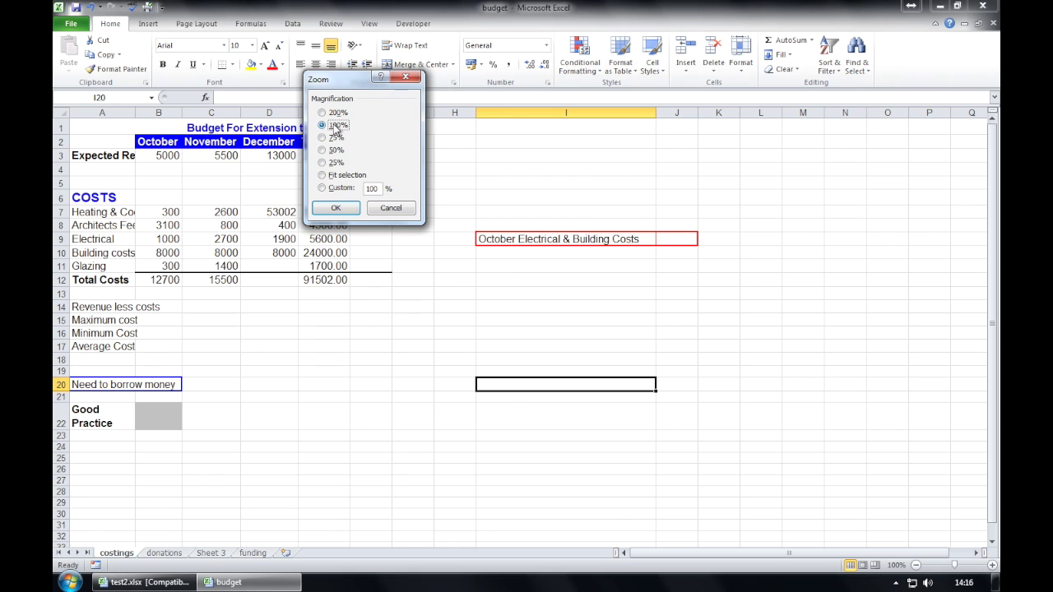
double_click(374, 191)
left_click(337, 207)
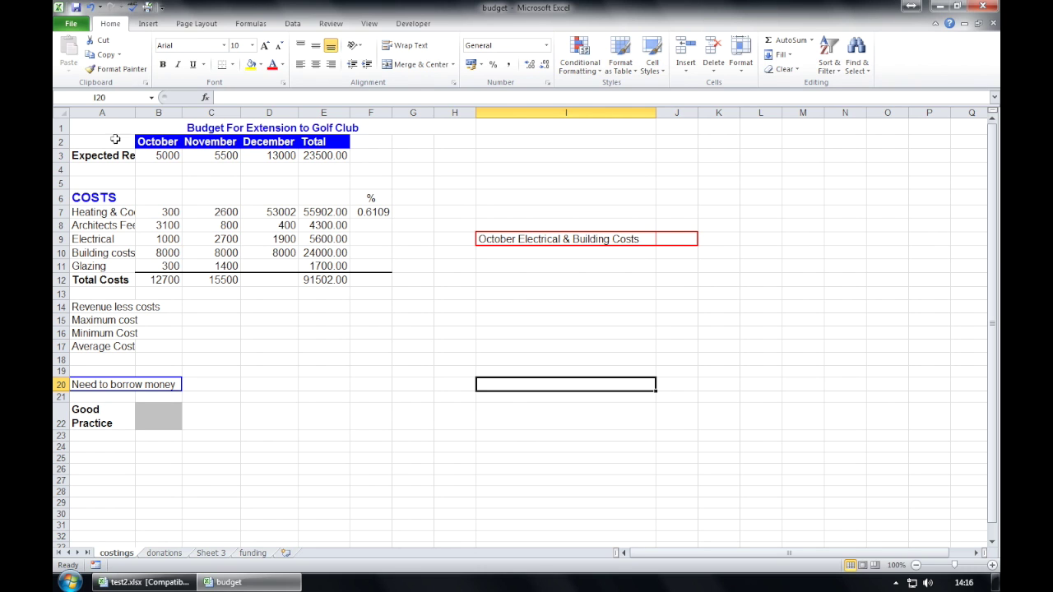
Fit the width of column A on the costings sheet to its longest entry.
left_click(103, 113)
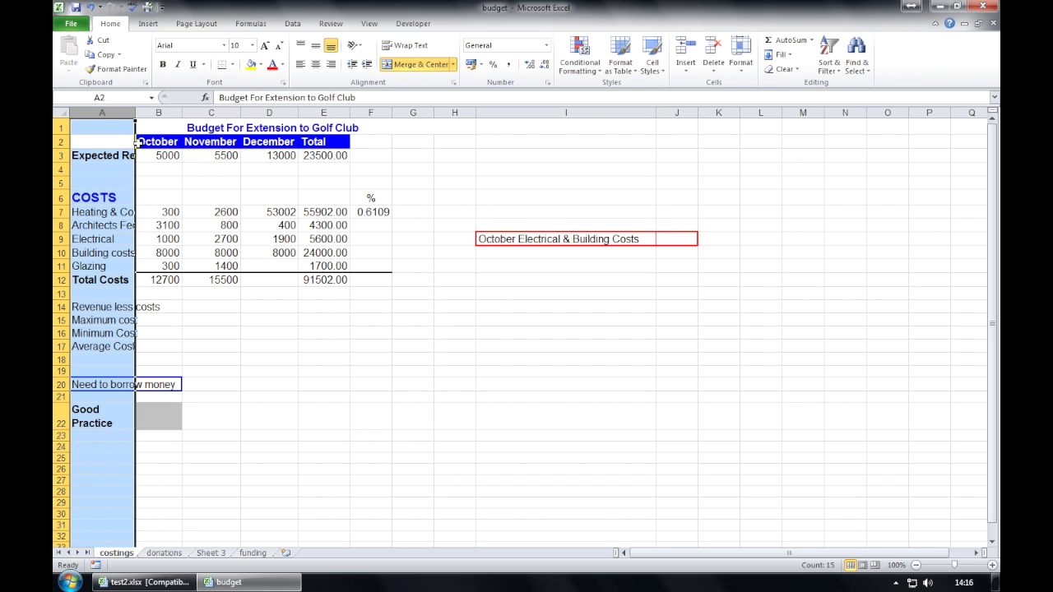
left_click(116, 130)
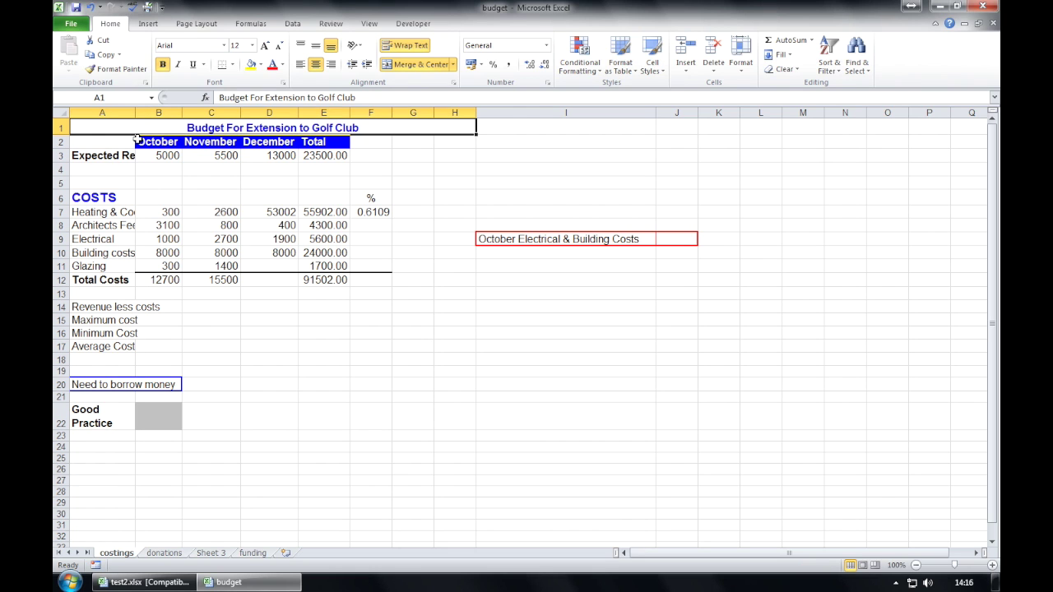
left_click(140, 183)
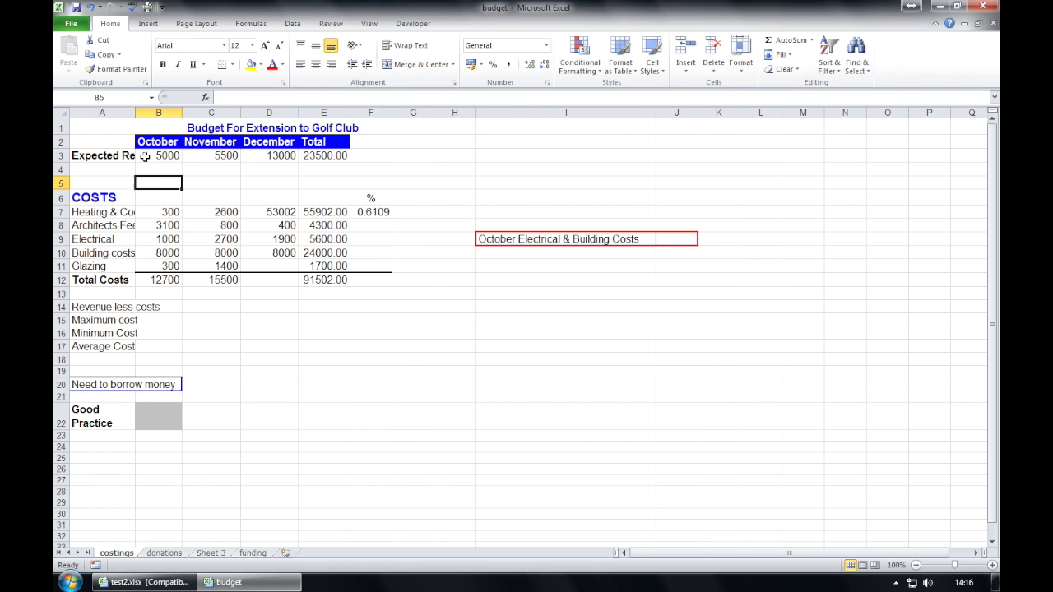
double_click(134, 115)
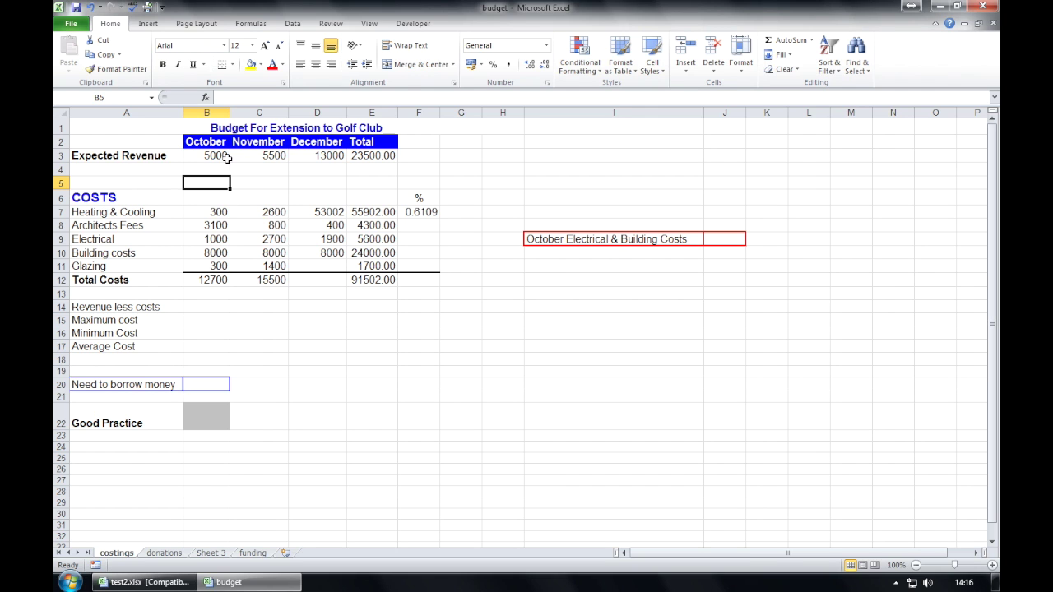
Practise selecting column A, the adjacent columns B to E, and single cells ending at C8.
left_click(134, 110)
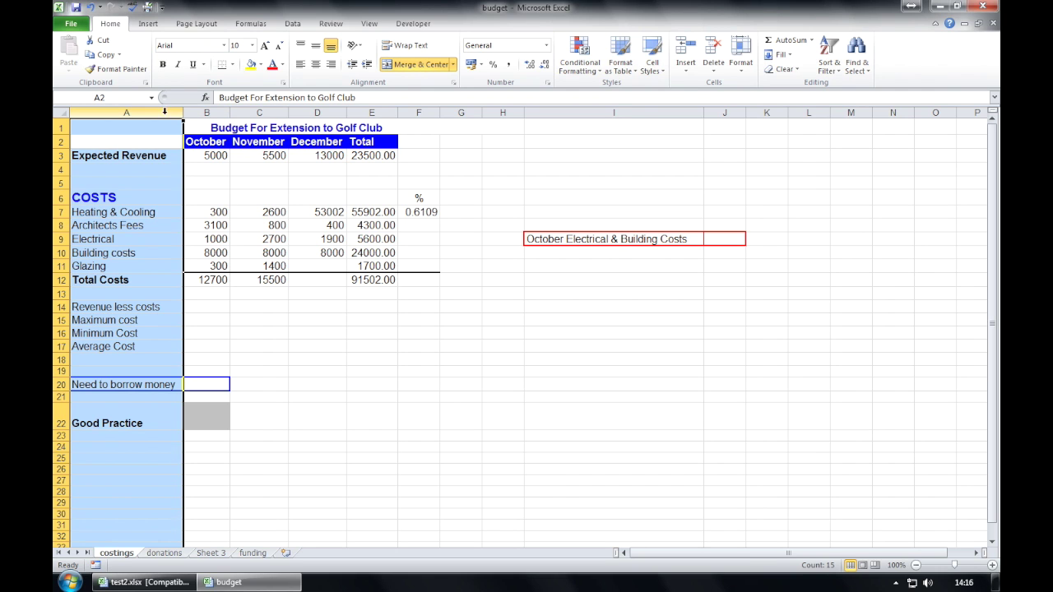
left_click(195, 110)
left_click_drag(196, 110, 393, 109)
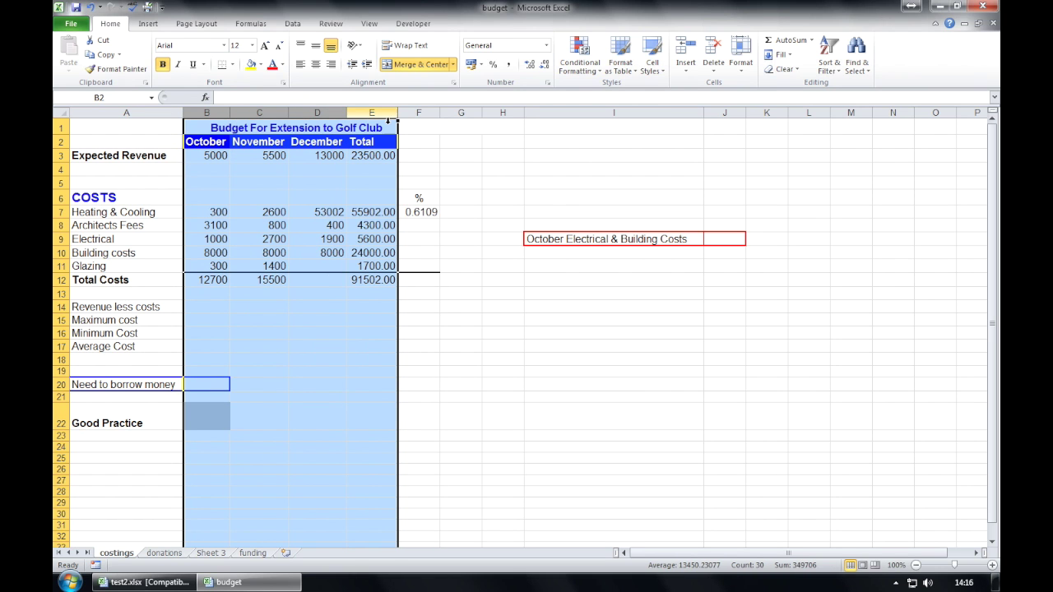
left_click(279, 263)
left_click(168, 222)
left_click(205, 221)
left_click(251, 218)
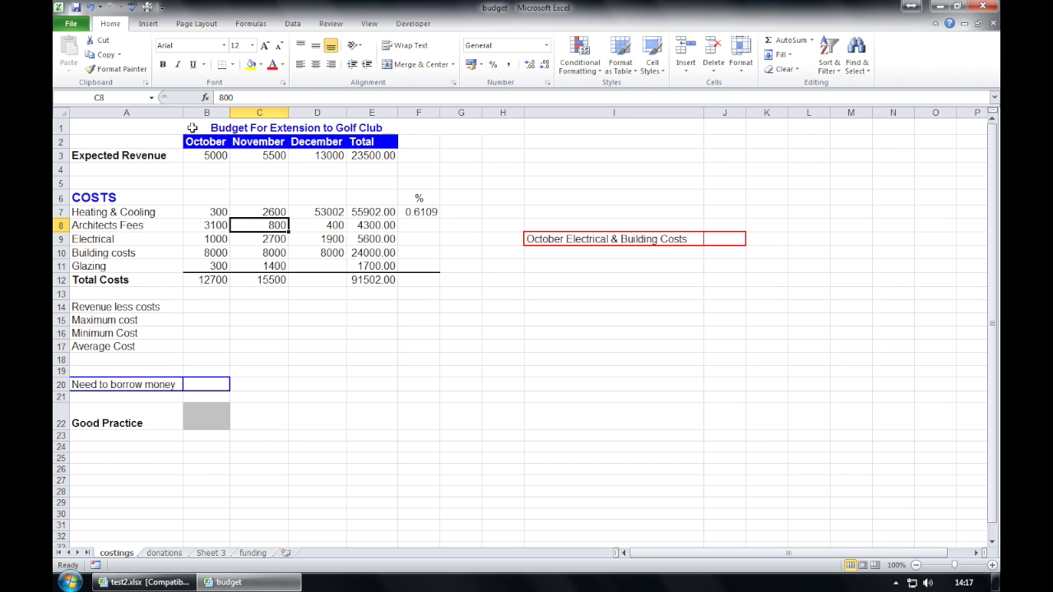
Select the range A3:E3 together with the non-adjacent range B7:E12.
left_click(112, 158)
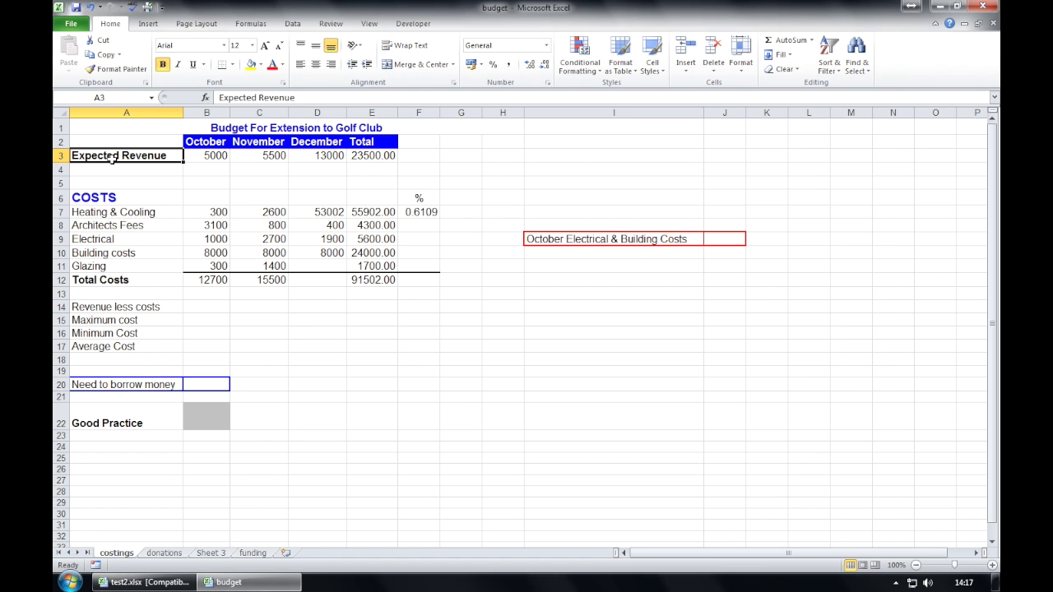
left_click(216, 167)
left_click(154, 153)
left_click_drag(154, 153, 370, 153)
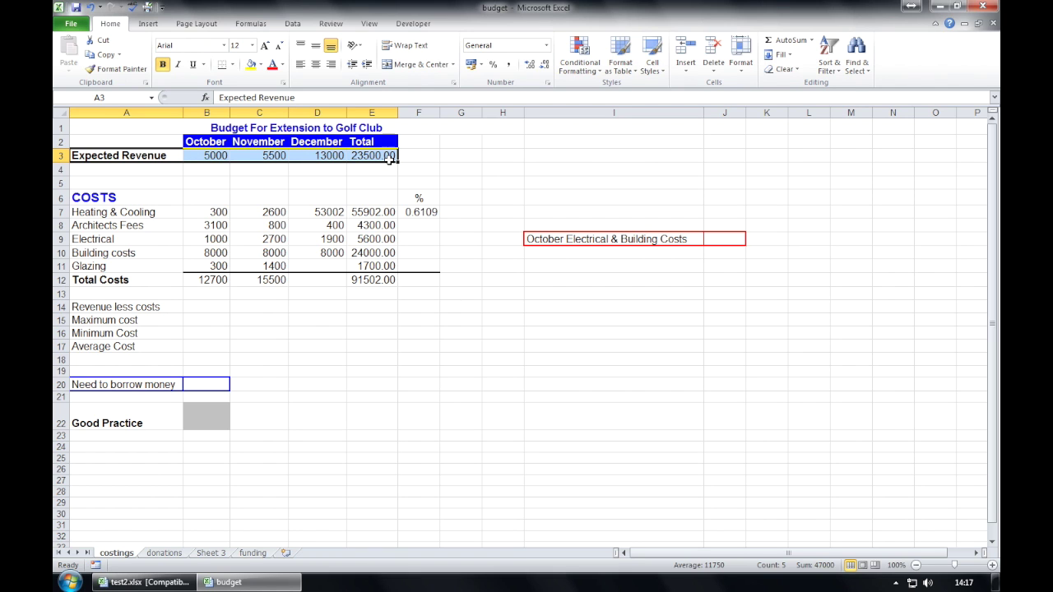
left_click(218, 213)
left_click_drag(218, 213, 380, 282)
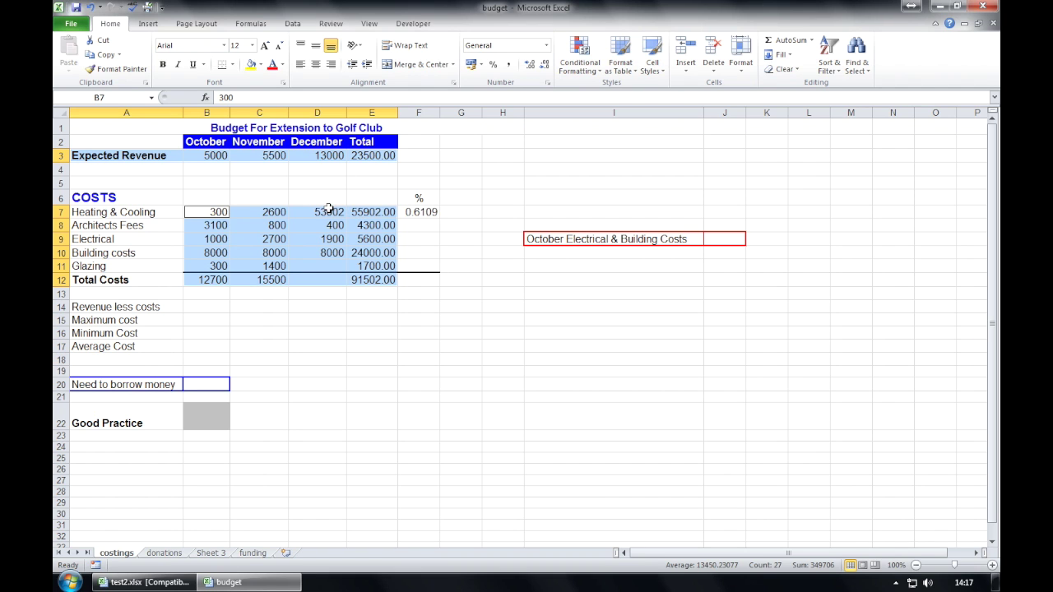
Select the entire costings sheet, and reduce the selection to the merged title cell A1.
left_click(62, 112)
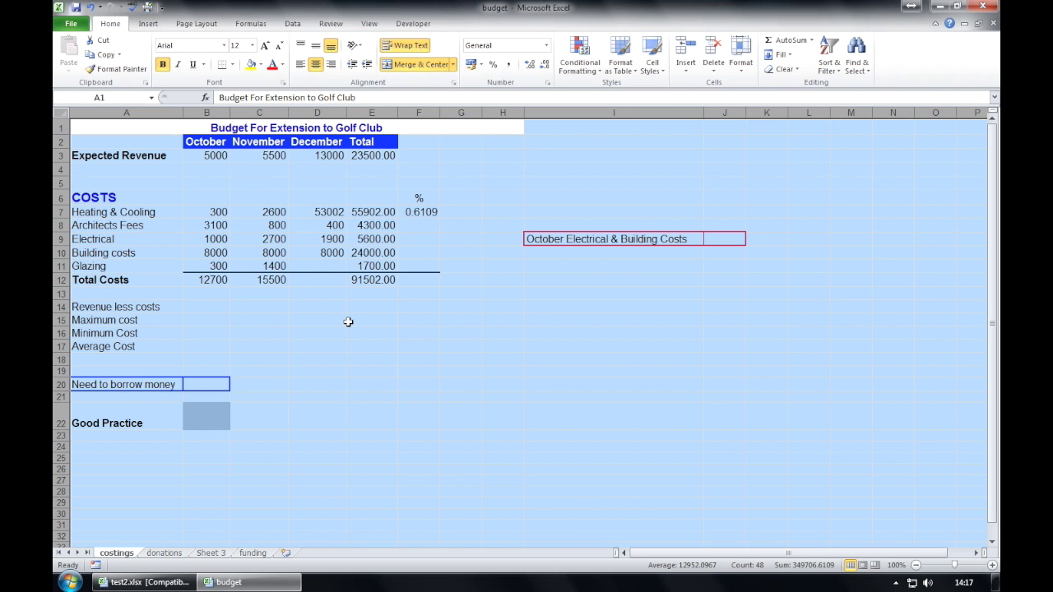
left_click(125, 128)
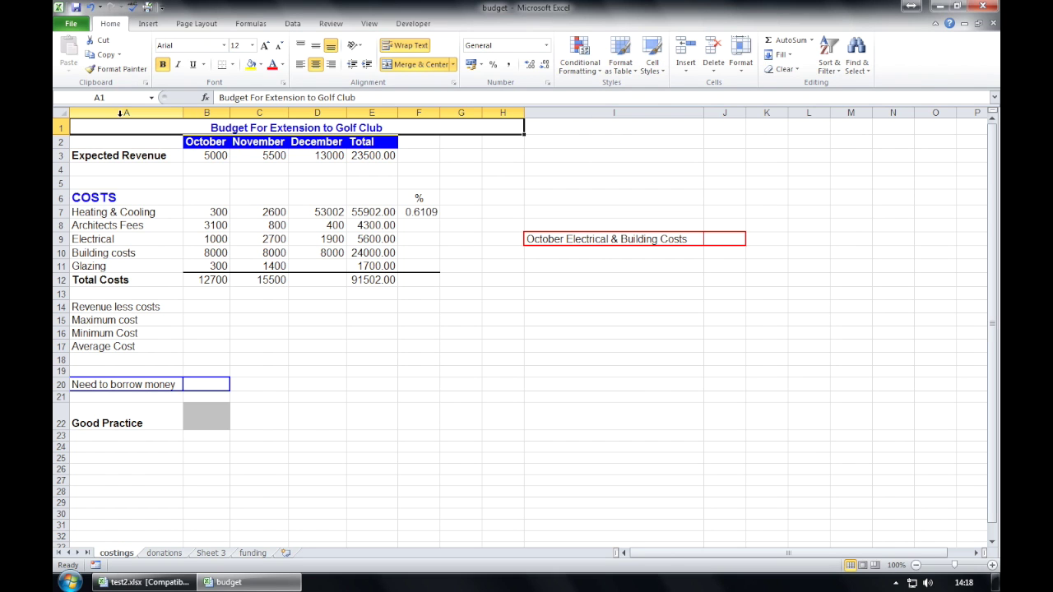
Try a yellow fill on cells A15:A18 and undo it.
left_click(107, 320)
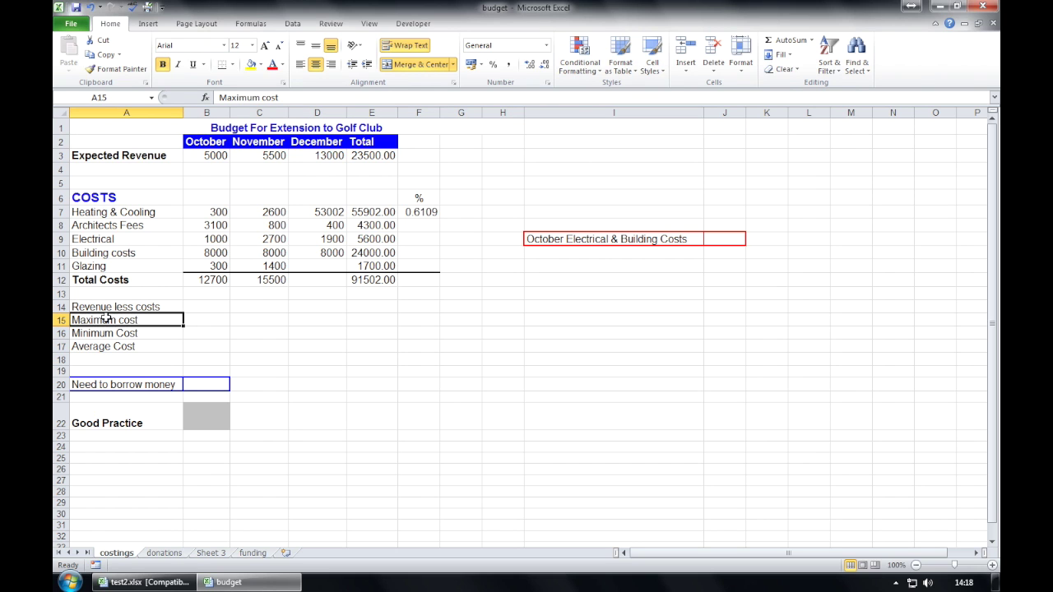
left_click_drag(107, 319, 108, 359)
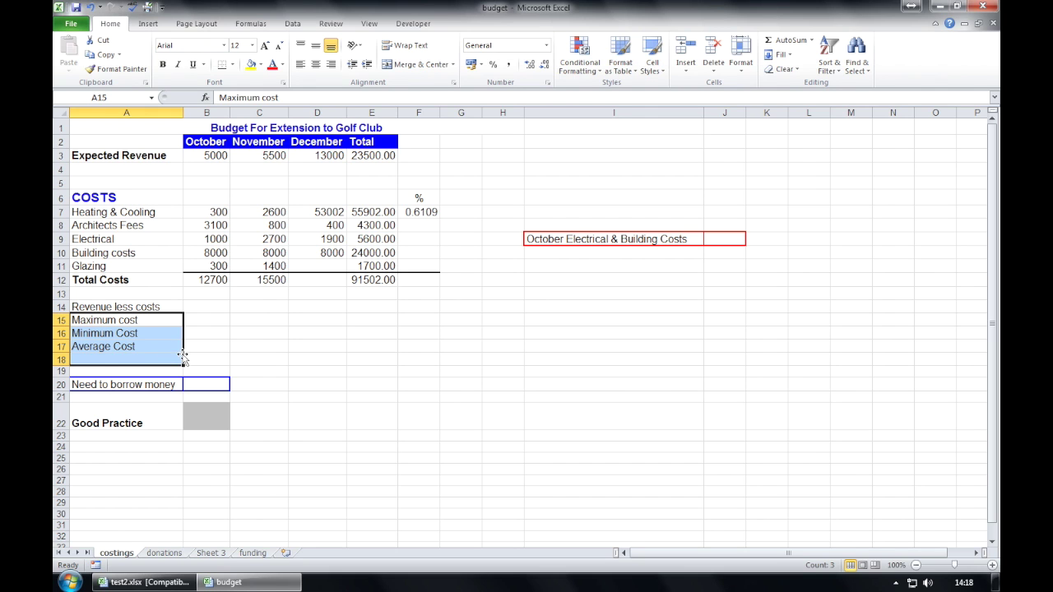
left_click(251, 65)
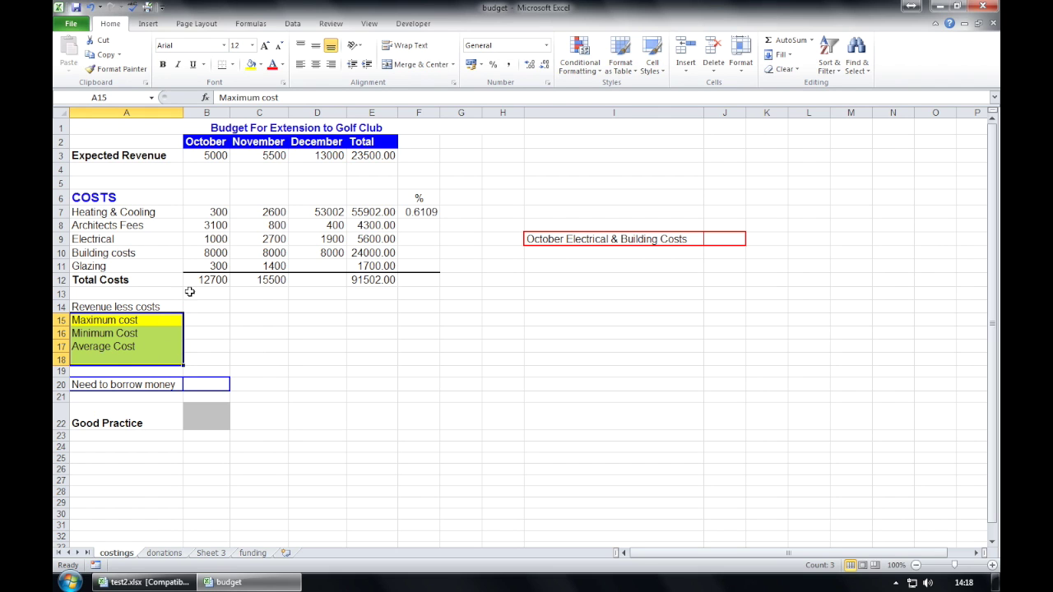
left_click(90, 7)
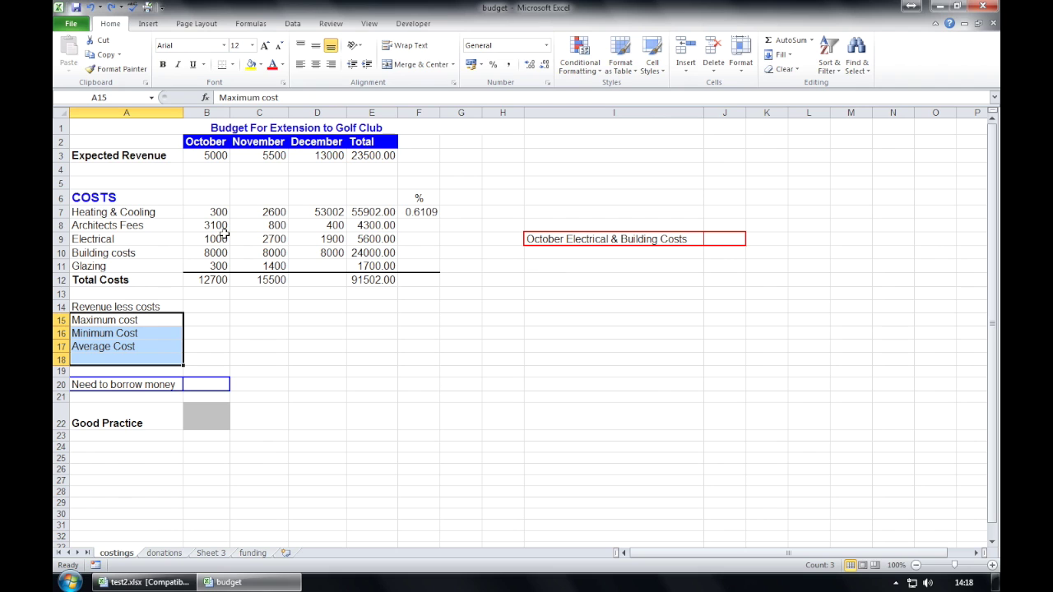
Redo the yellow fill on cells A15:A18.
left_click(115, 9)
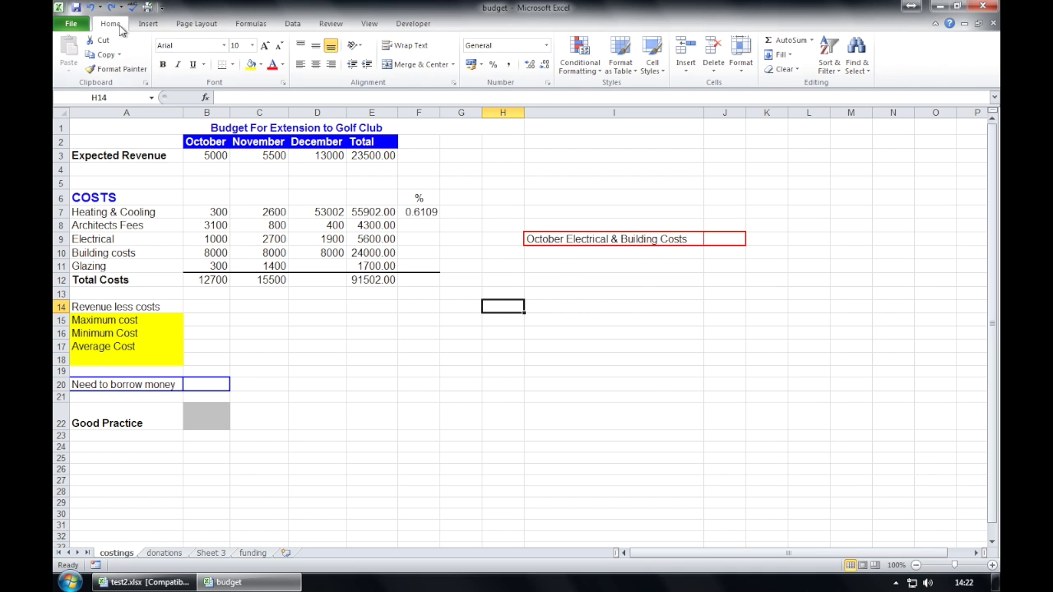
Set up a find and replace with "Glazing" as the search text and "Glass" as the replacement.
left_click(857, 57)
left_click(886, 87)
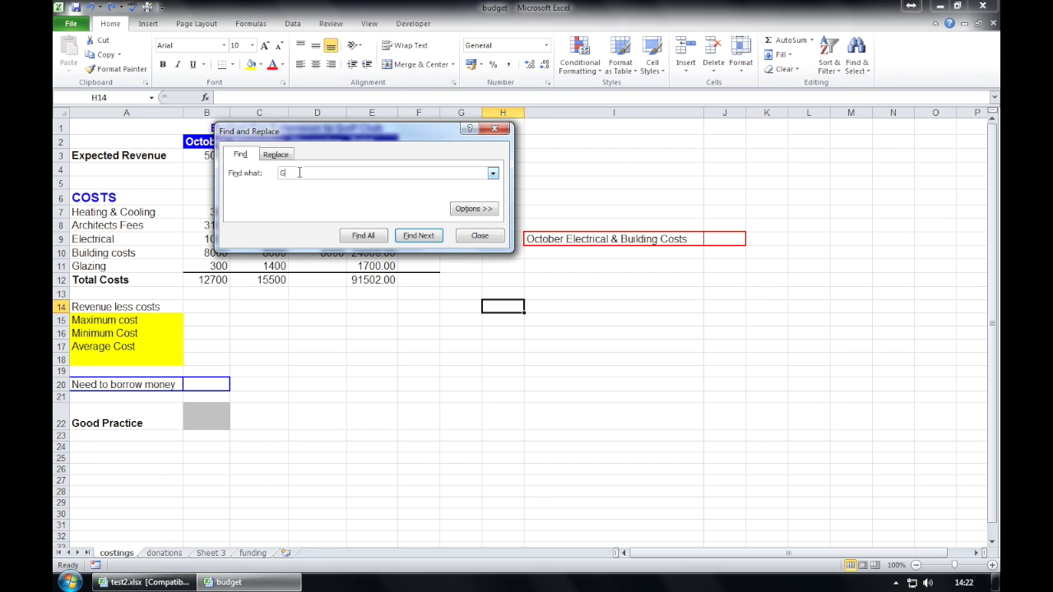
type("Glazing")
left_click(288, 156)
left_click(335, 187)
left_click_drag(334, 187, 277, 187)
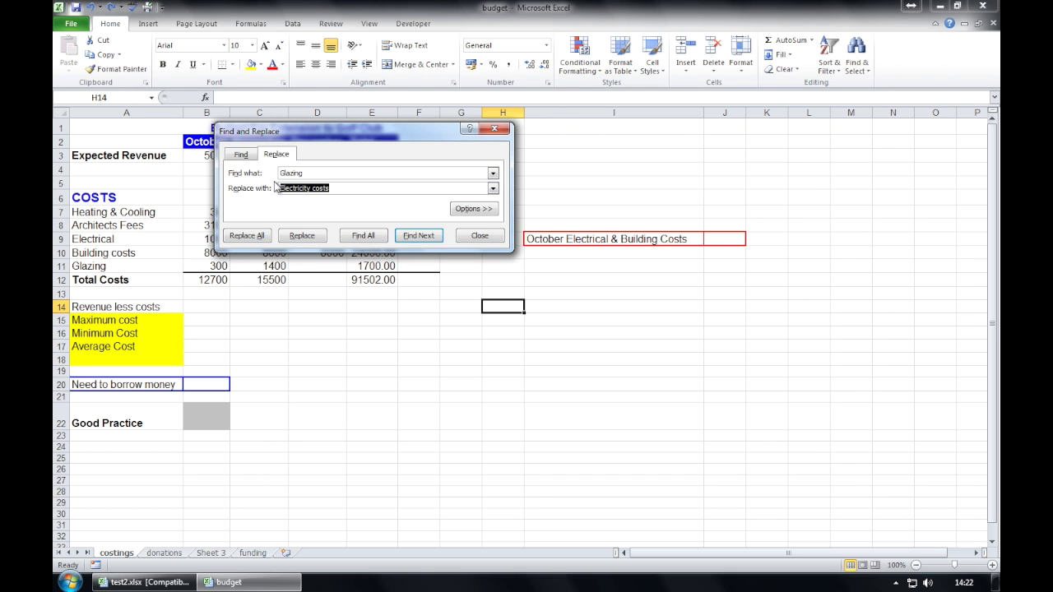
type("Glass")
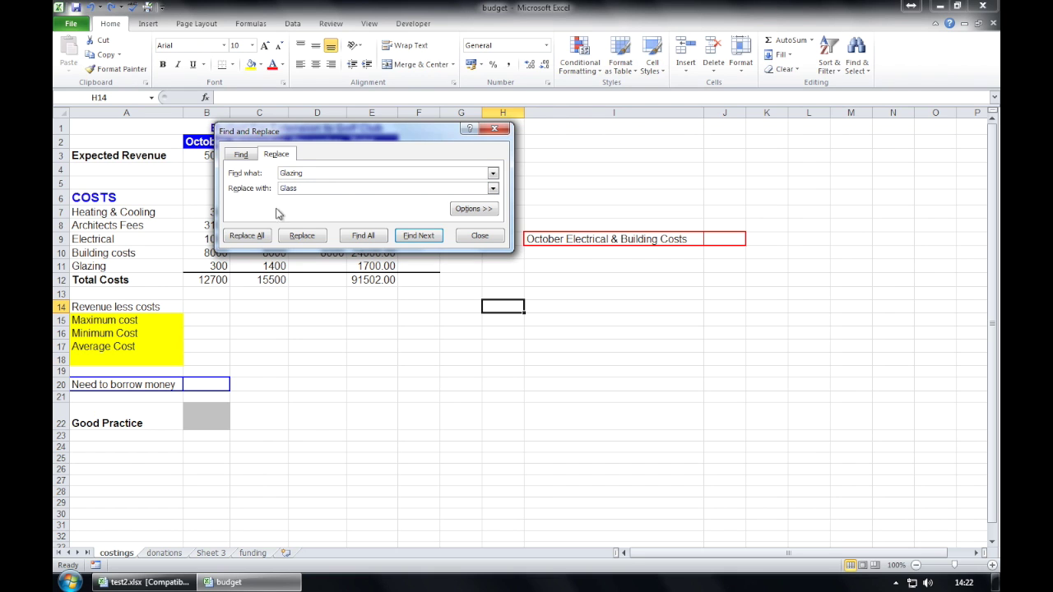
Find the Glazing label in the costings sheet, replace that occurrence with Glass, and close Find and Replace.
left_click(418, 236)
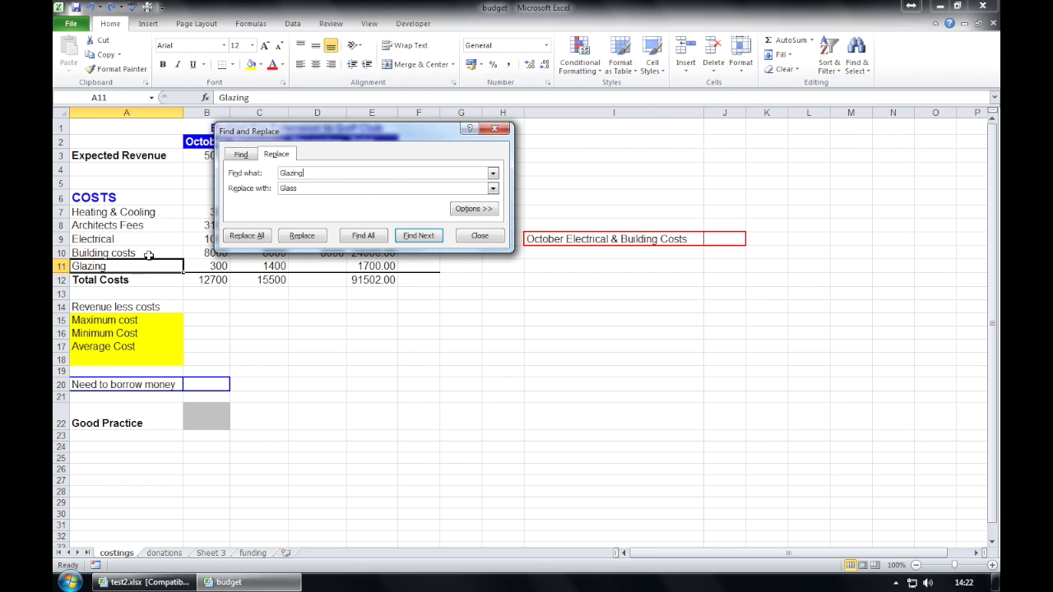
left_click(302, 236)
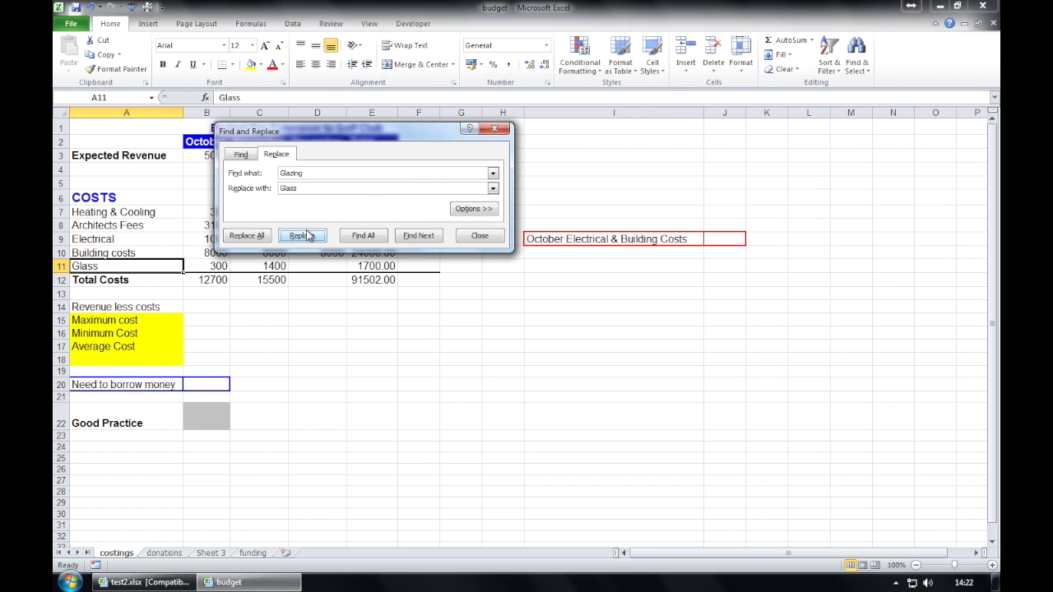
left_click(477, 236)
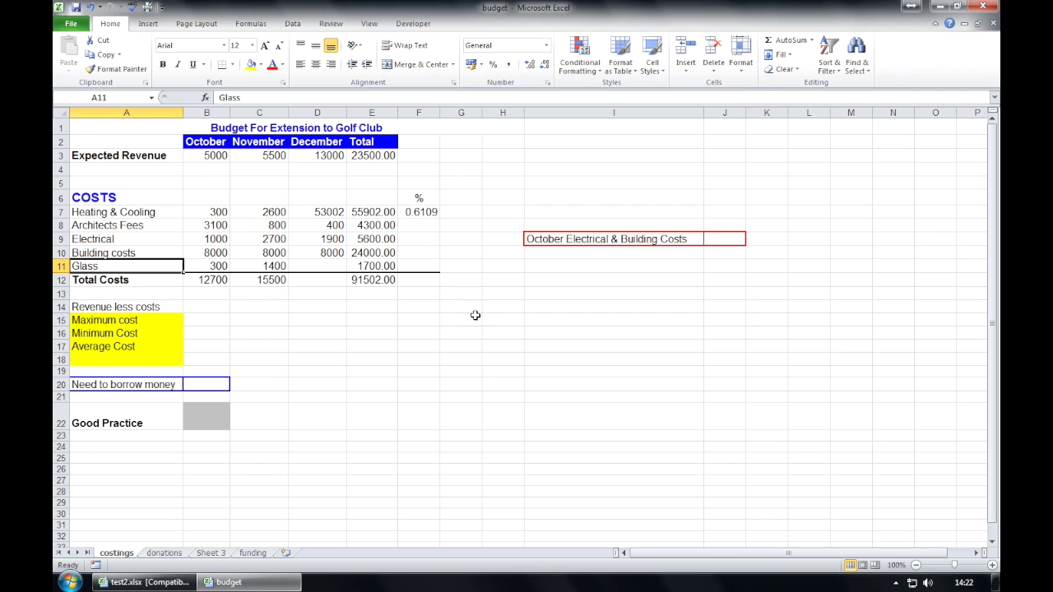
left_click(473, 329)
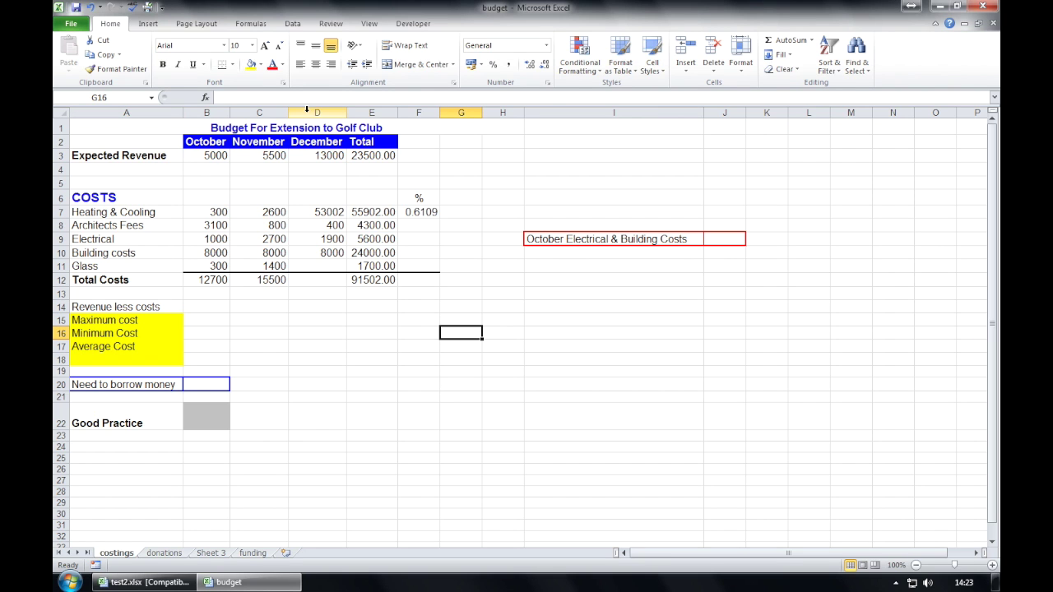
Set the December Architects Fees in cell D8 to 600.
left_click(317, 222)
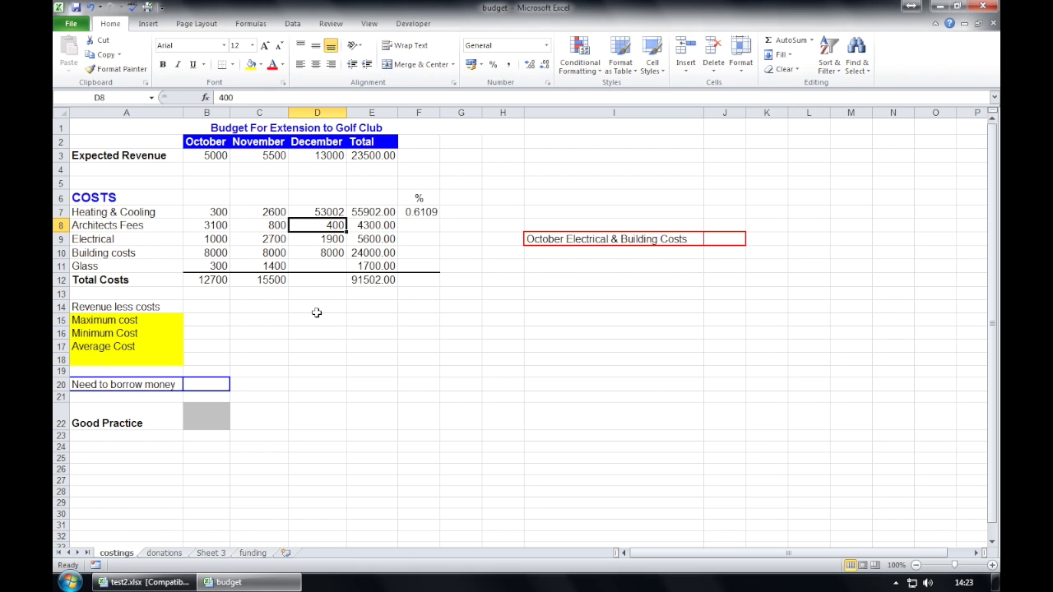
type("600")
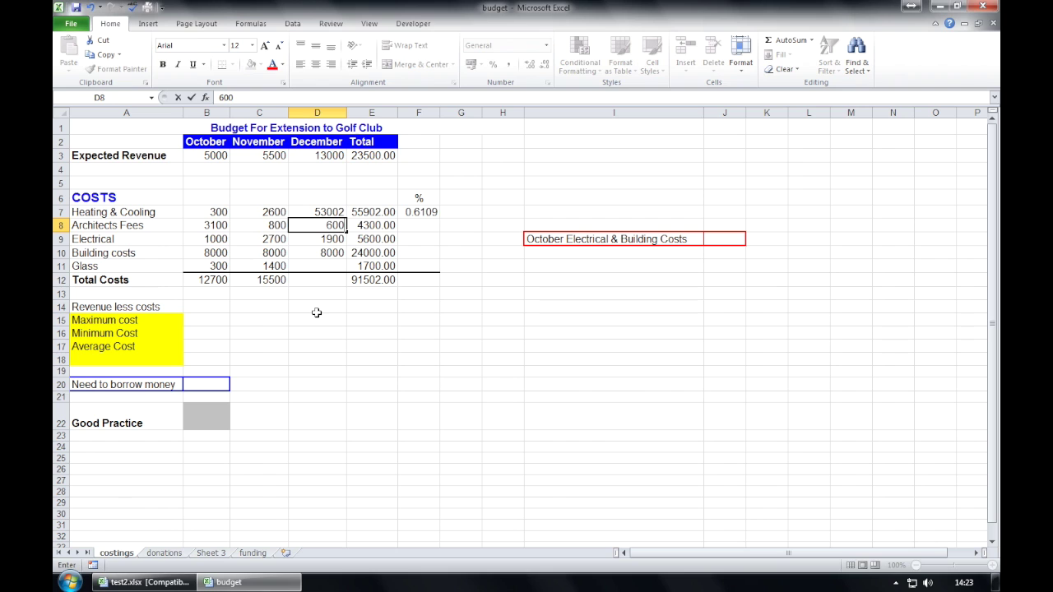
key("Return")
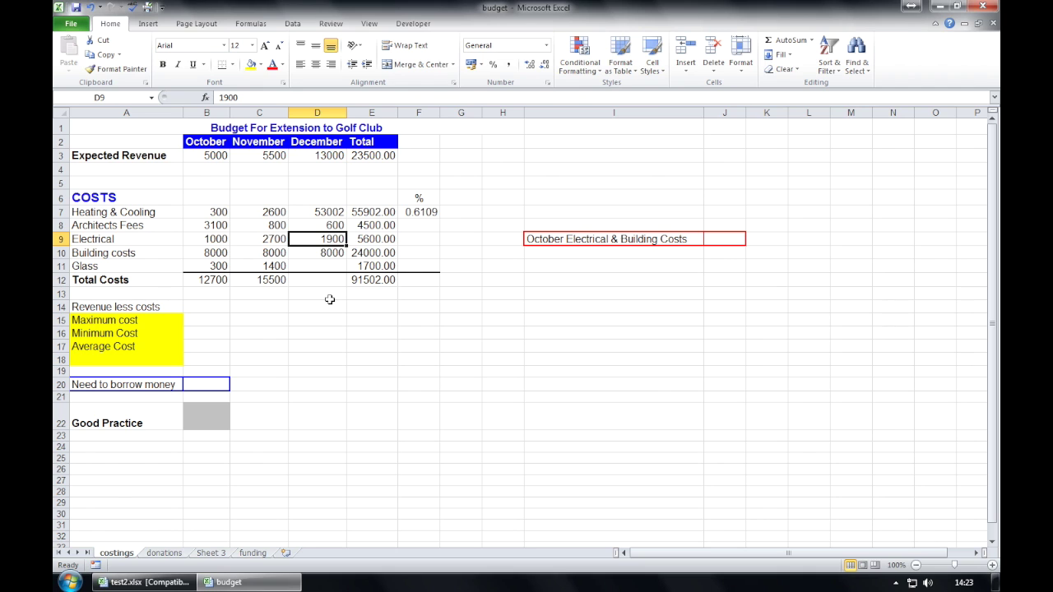
Enter 1600 as the December Glass cost in cell D11 and save the workbook.
left_click(307, 266)
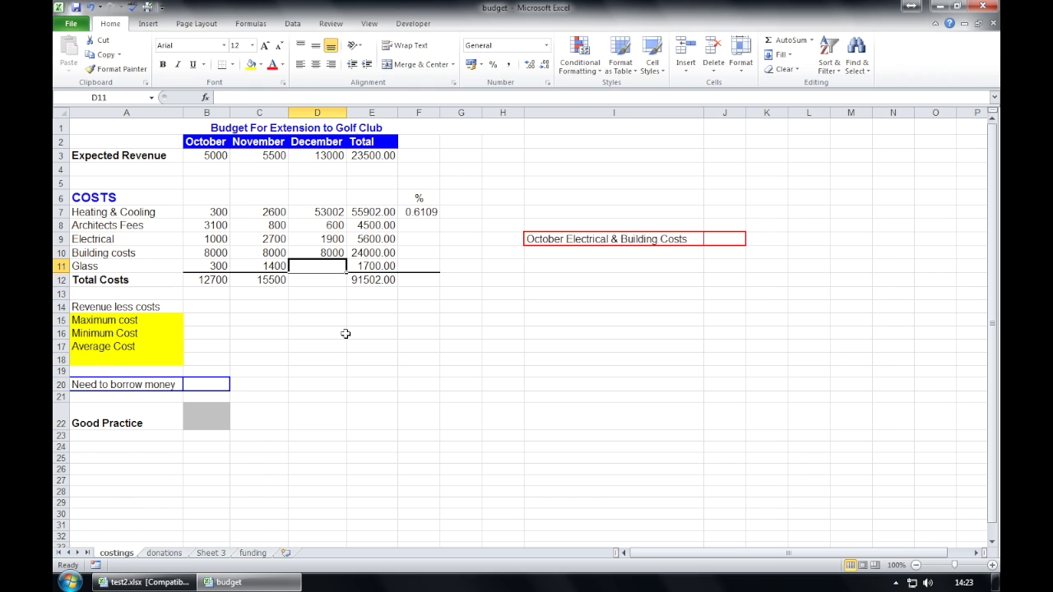
type("1600")
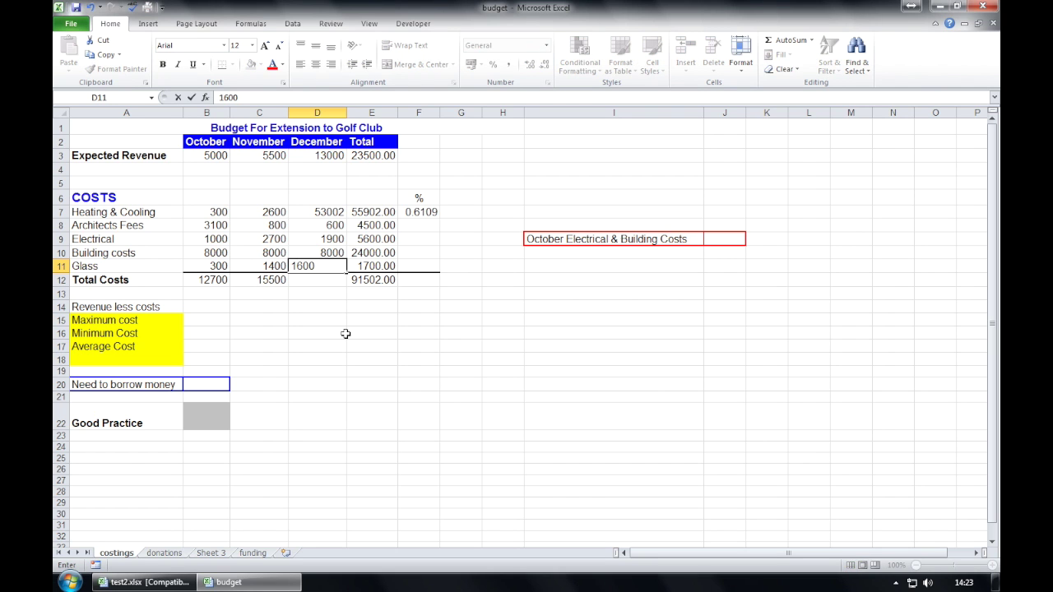
key("Return")
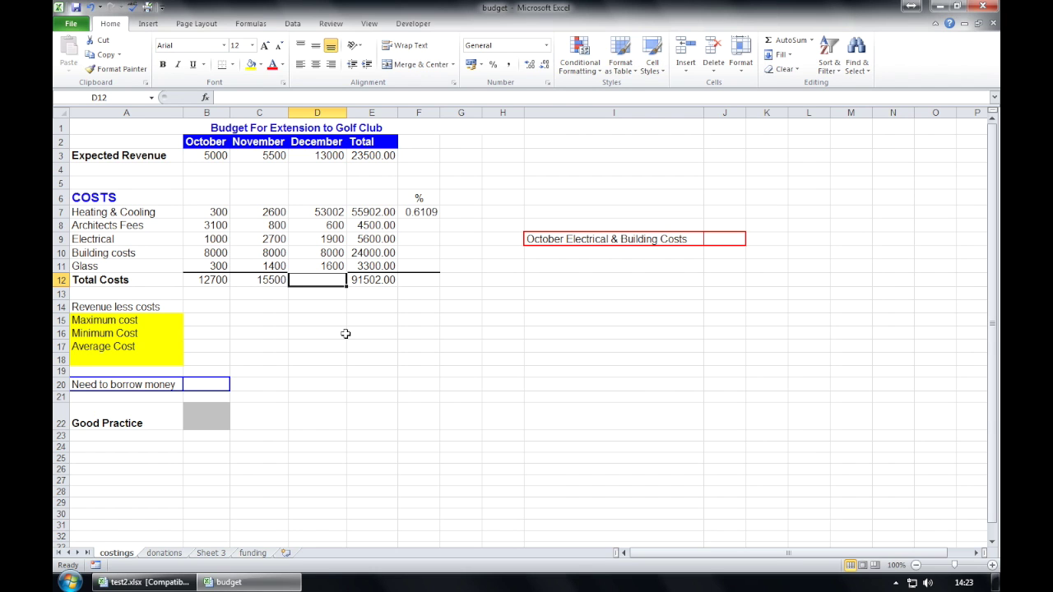
left_click(74, 25)
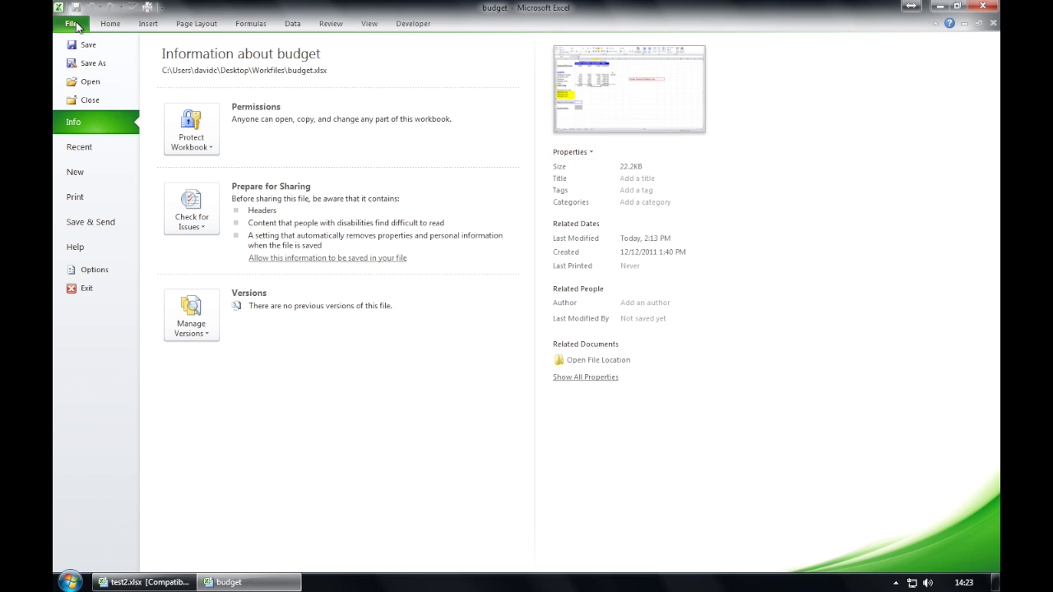
left_click(82, 45)
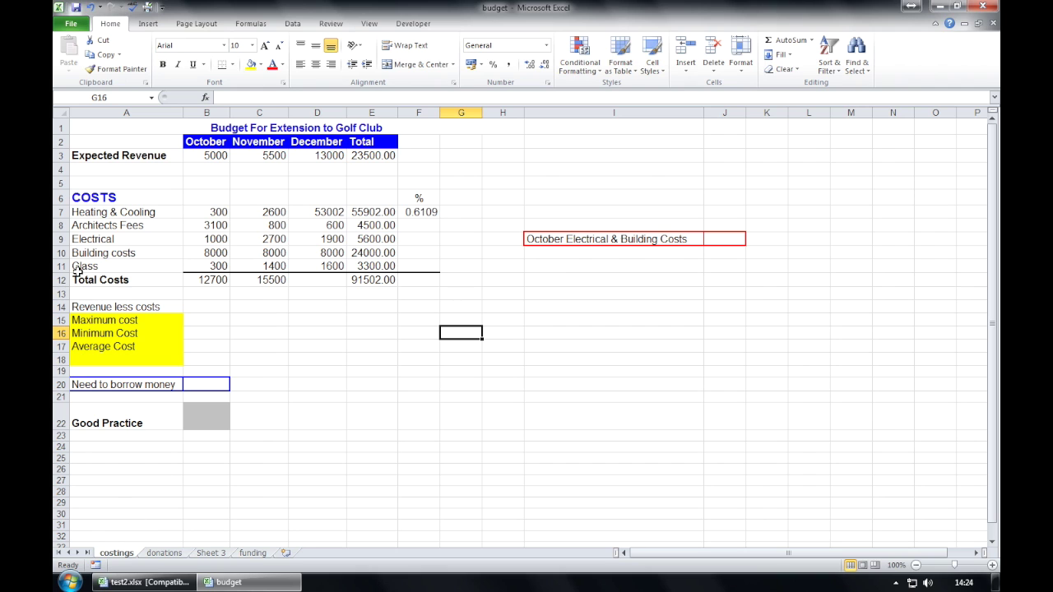
Total the December costs in cell D12 with the formula =sum(D7:D11).
left_click(314, 280)
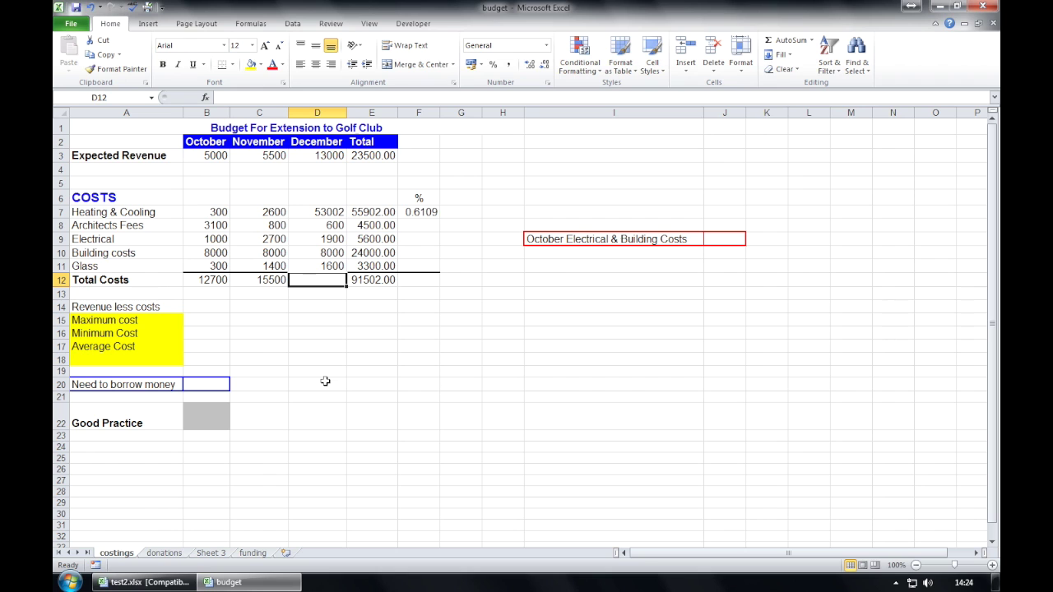
left_click(242, 98)
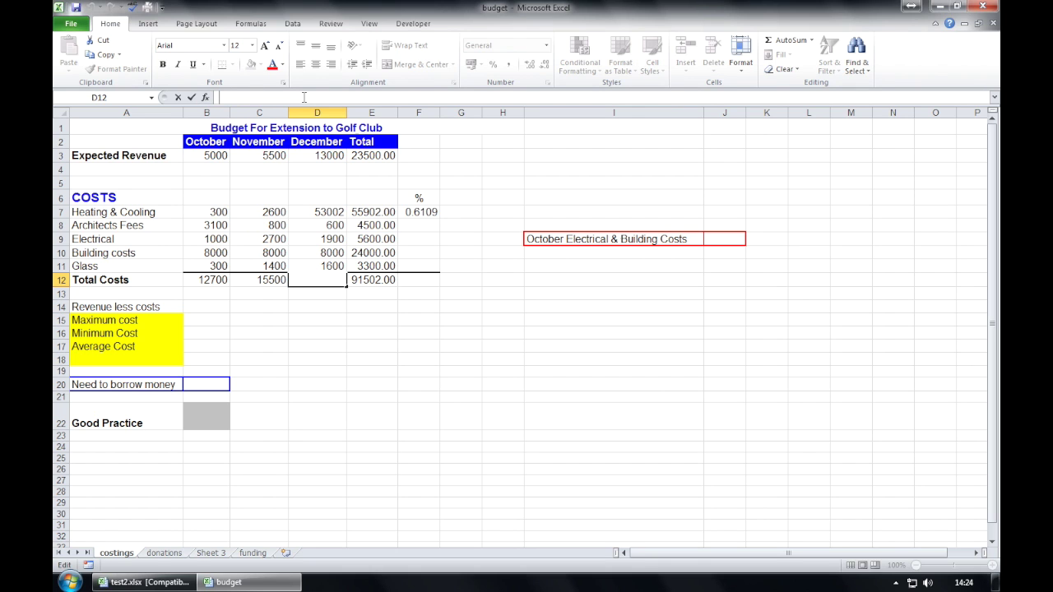
type("=")
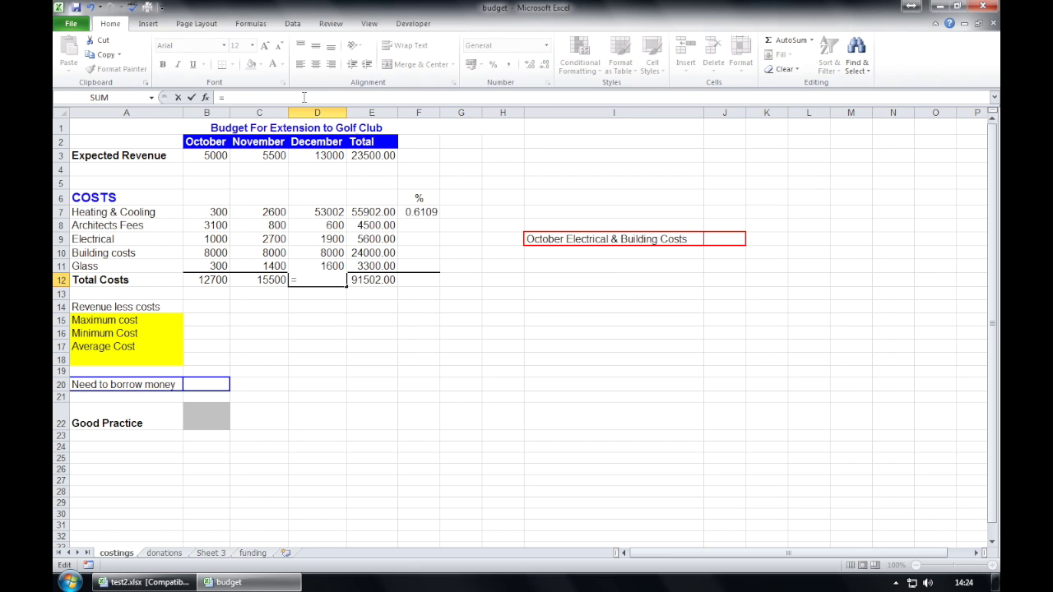
type("sum")
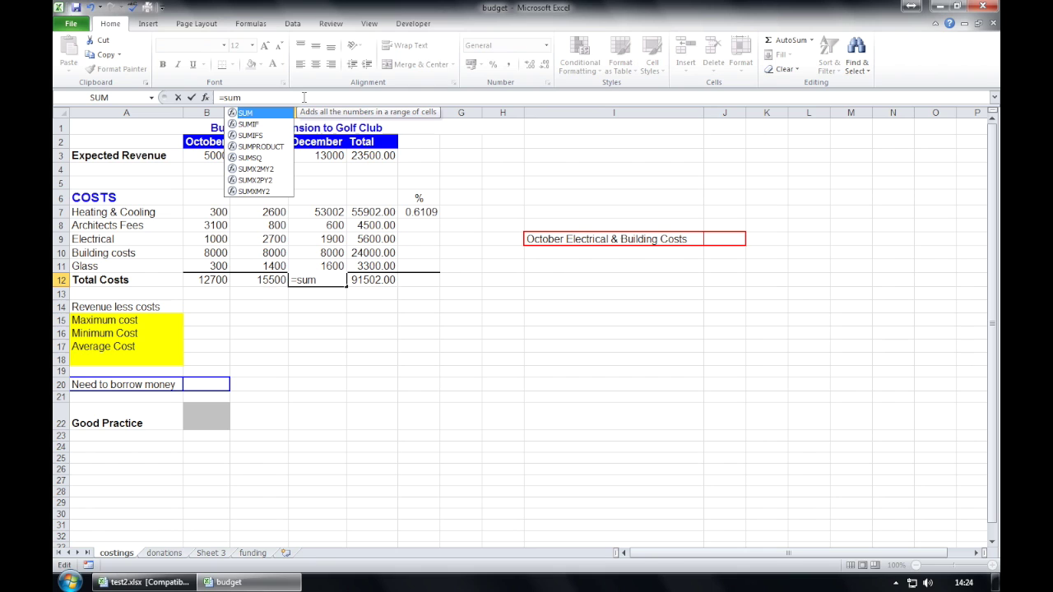
type("(")
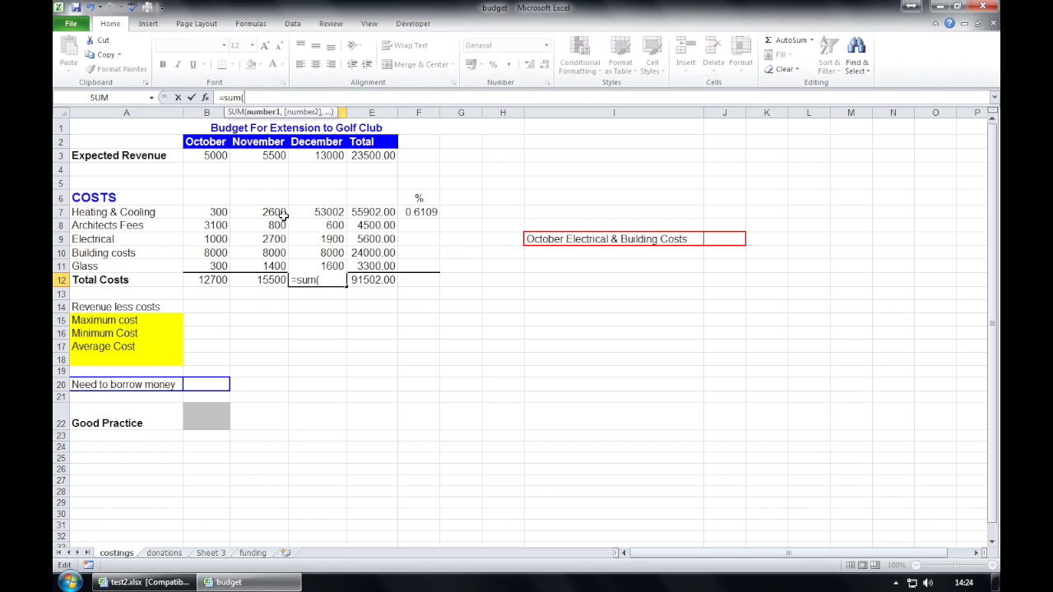
left_click(312, 211)
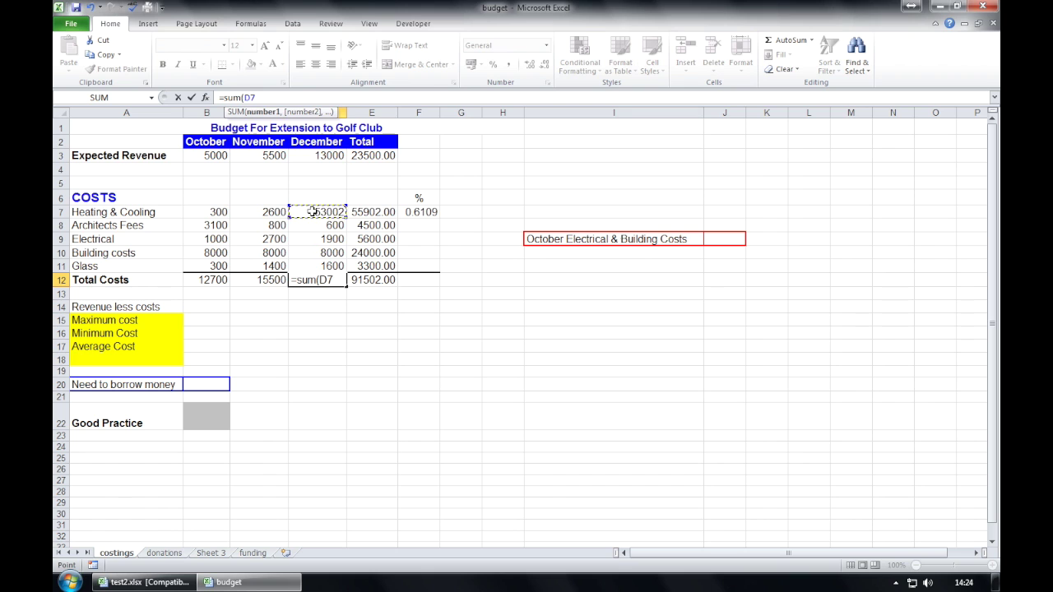
left_click_drag(313, 216, 325, 265)
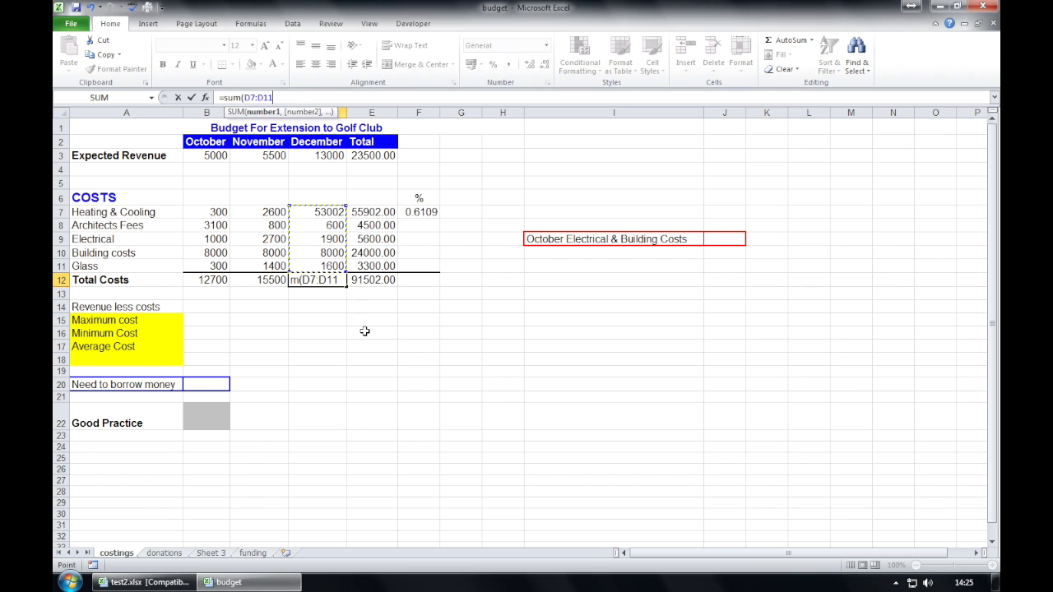
type(")")
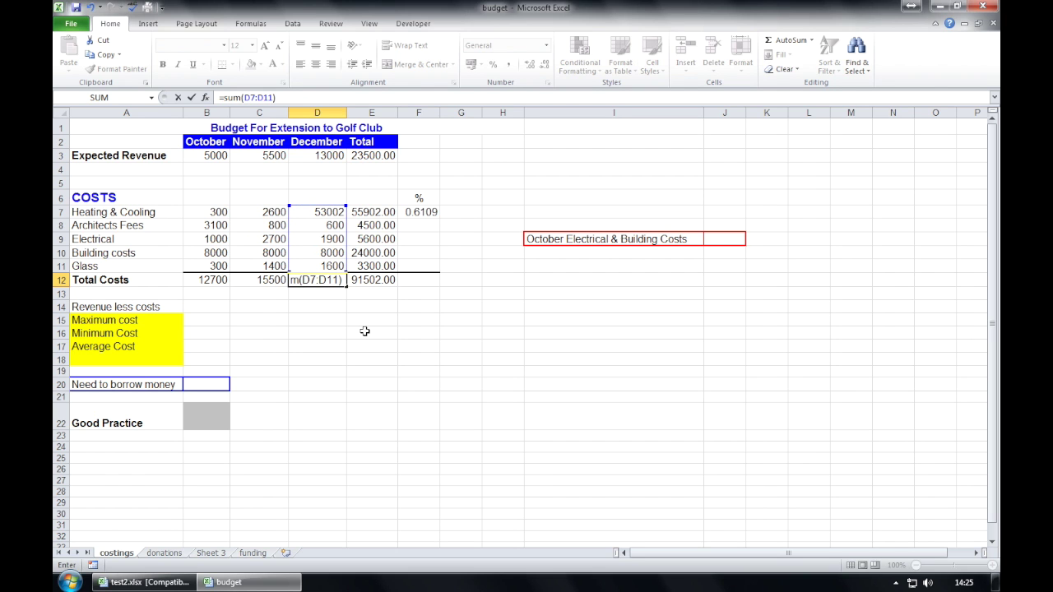
key("Return")
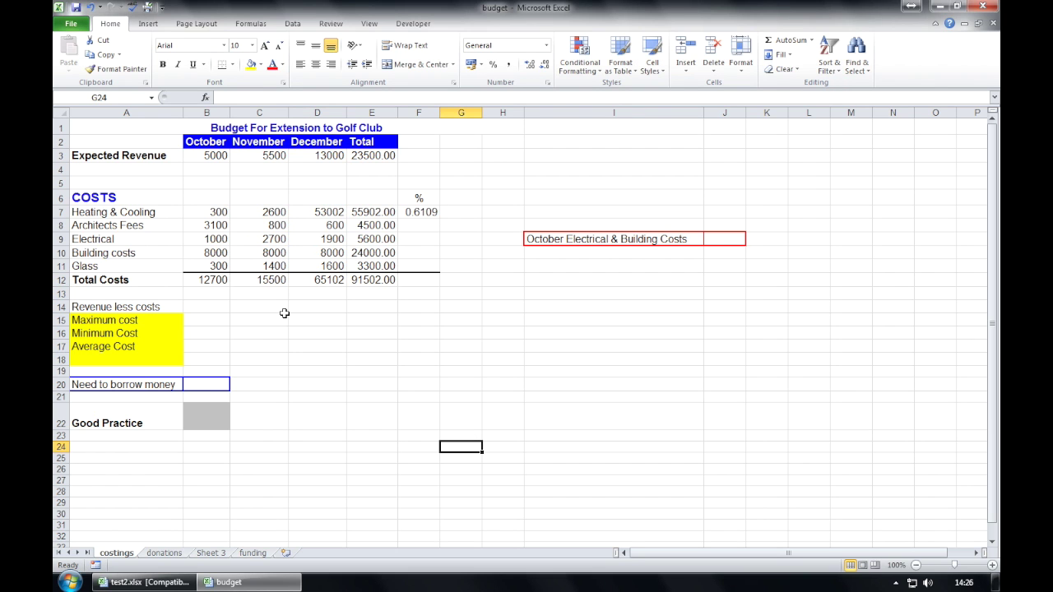
Make the total costs reference absolute in the Heating & Cooling percentage formula in F7, giving =E7/$E$12.
left_click(436, 213)
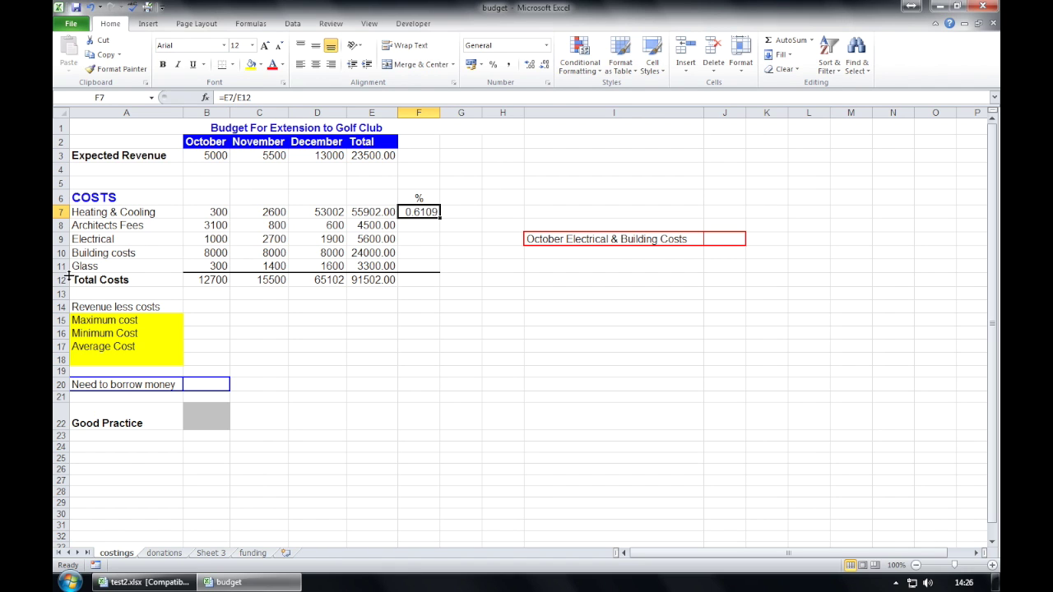
left_click(237, 97)
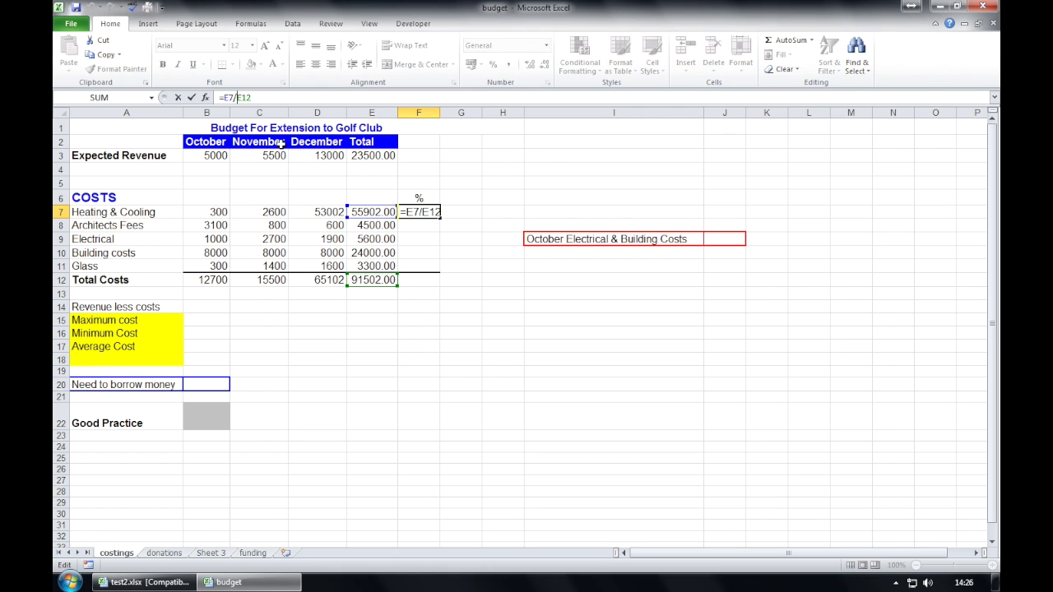
type("$")
key("Right")
type("$")
key("Return")
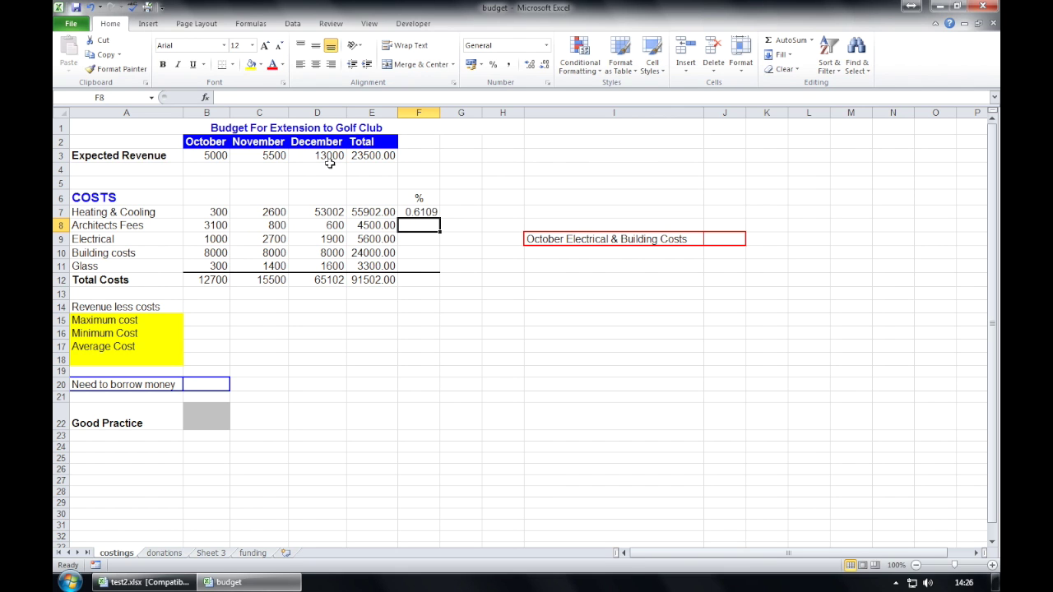
Copy the percentage formula from F7 down through F11 for the remaining cost rows.
left_click(419, 211)
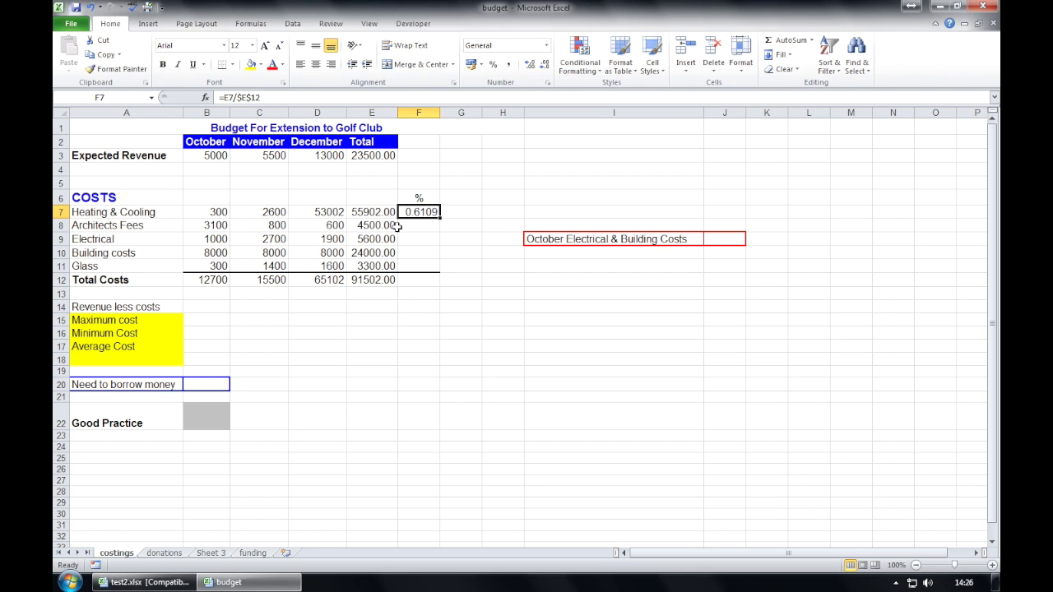
left_click(421, 225)
left_click_drag(421, 225, 420, 263)
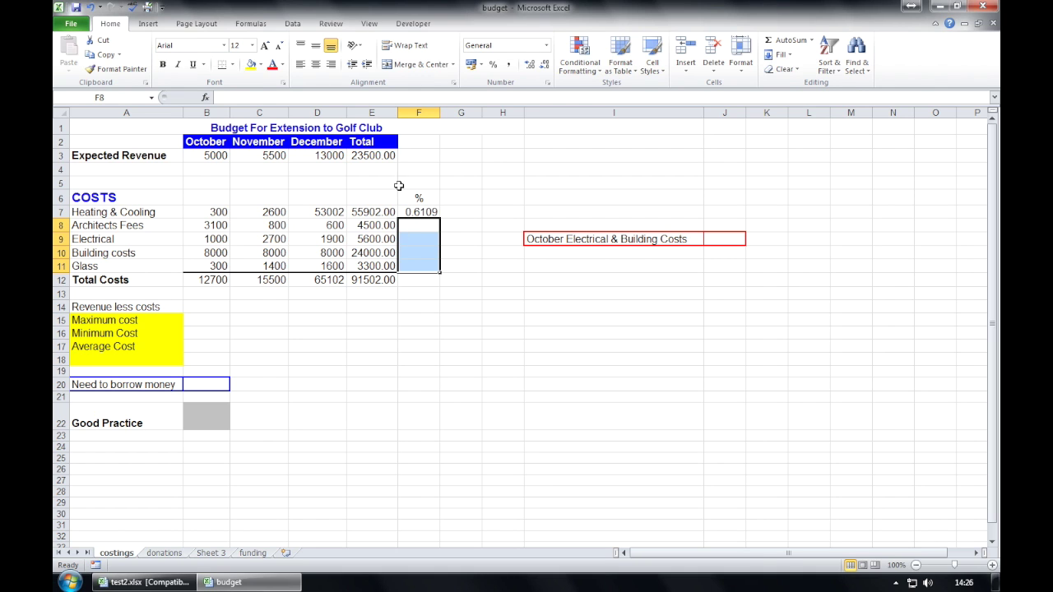
left_click(425, 212)
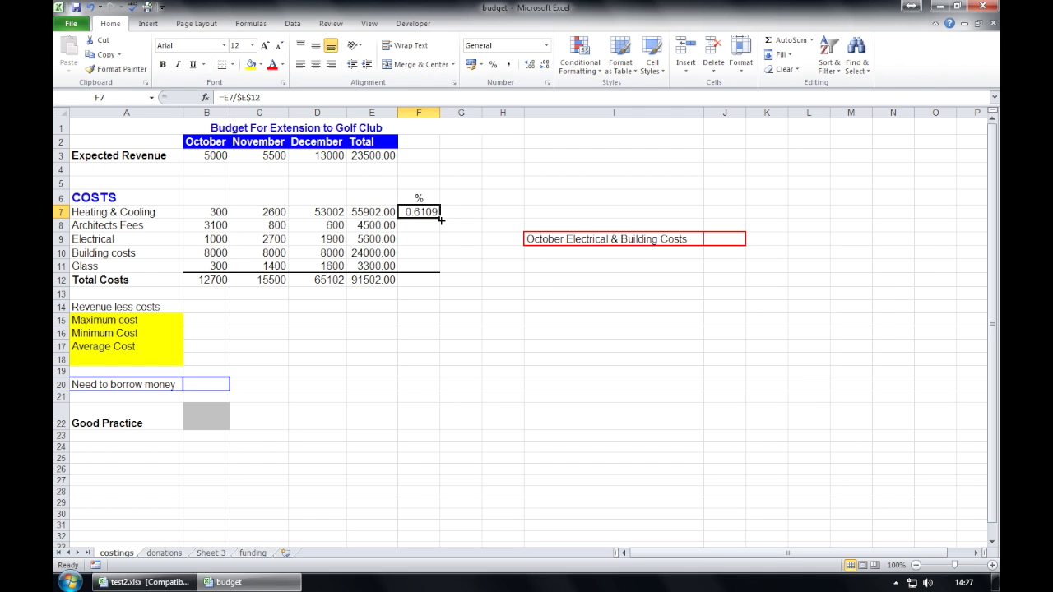
left_click_drag(440, 220, 429, 267)
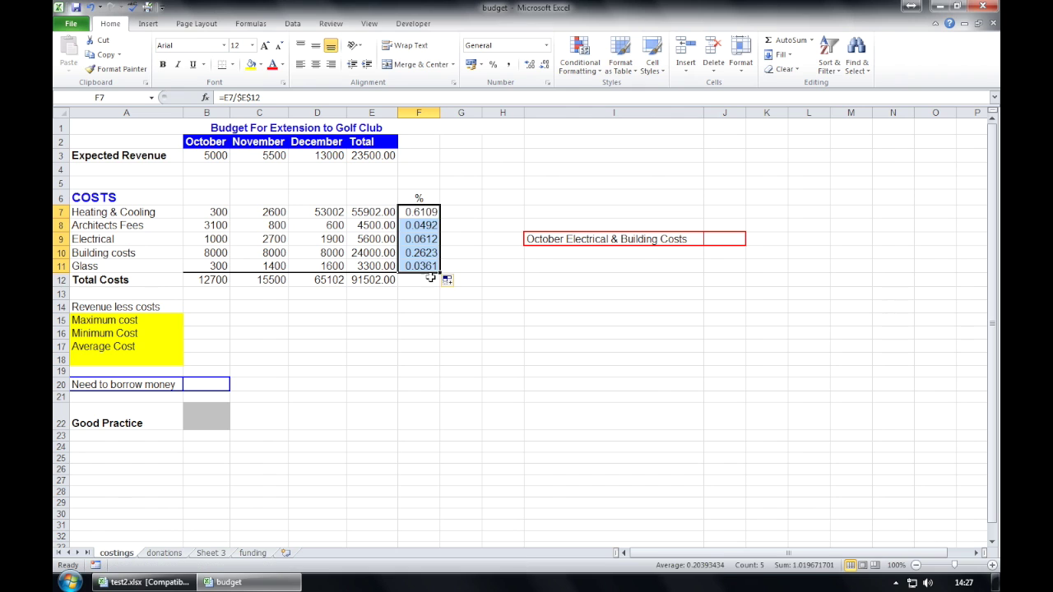
Examine the copied percentage formulas in cells F8 to F10 for their relative and absolute references.
left_click(462, 216)
left_click(421, 224)
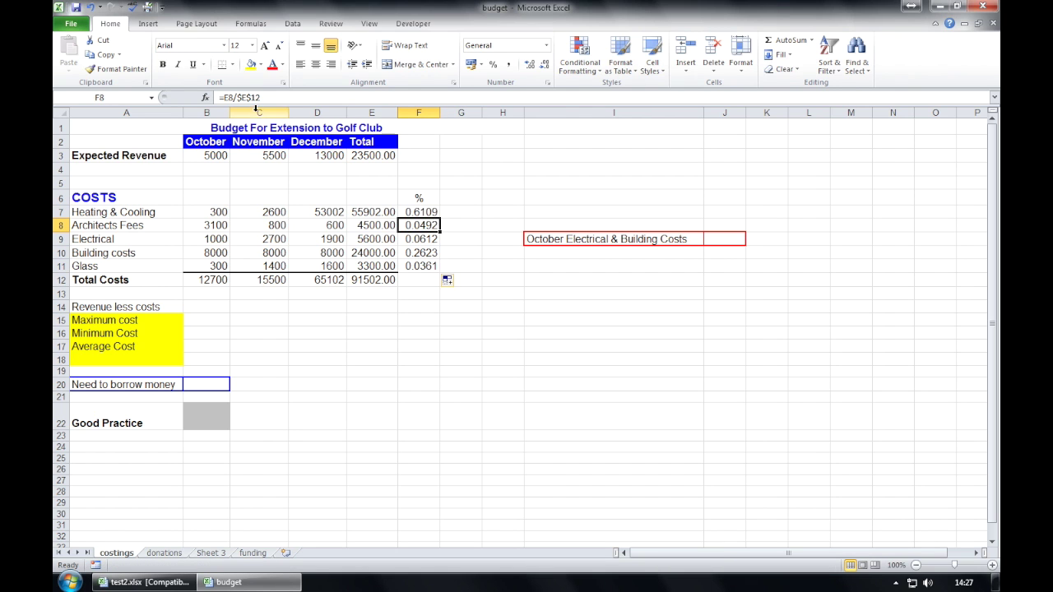
left_click(420, 238)
left_click(422, 253)
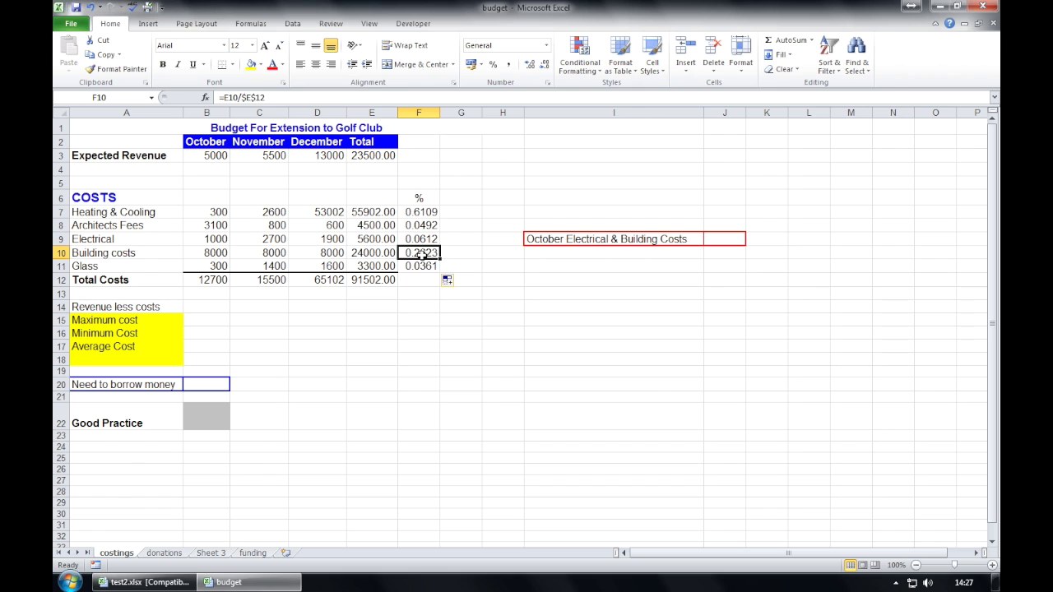
left_click(426, 227)
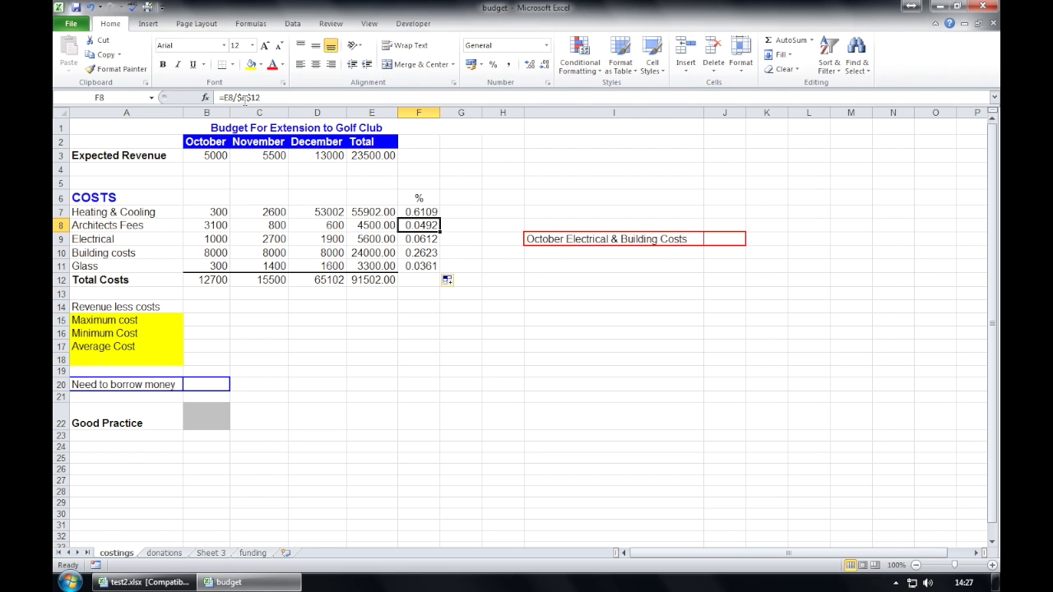
Format the cost percentages in F7:F11 as Percentage with two decimal places.
left_click(404, 238)
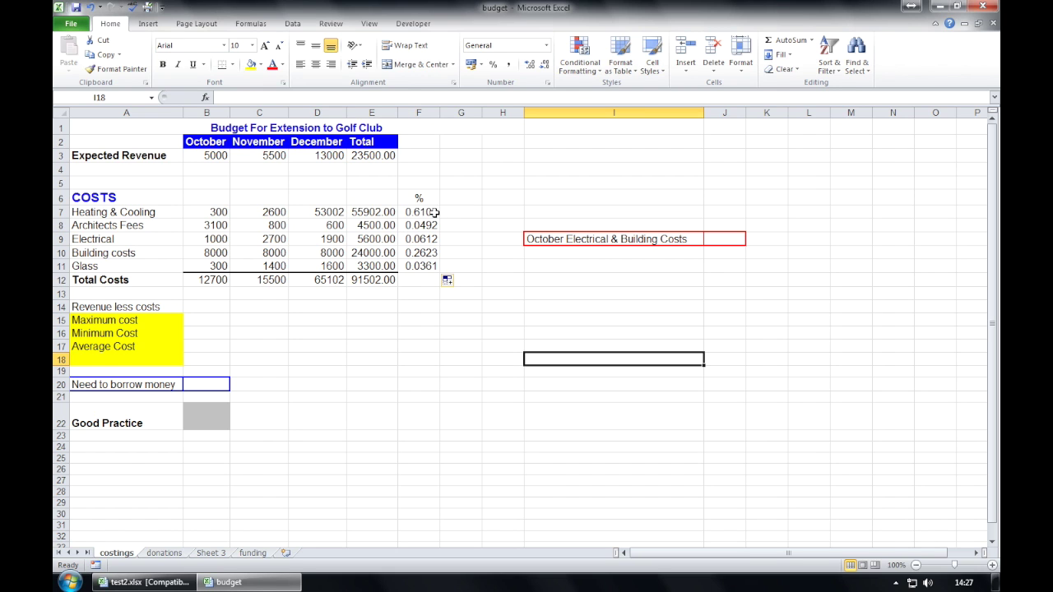
left_click_drag(425, 211, 428, 260)
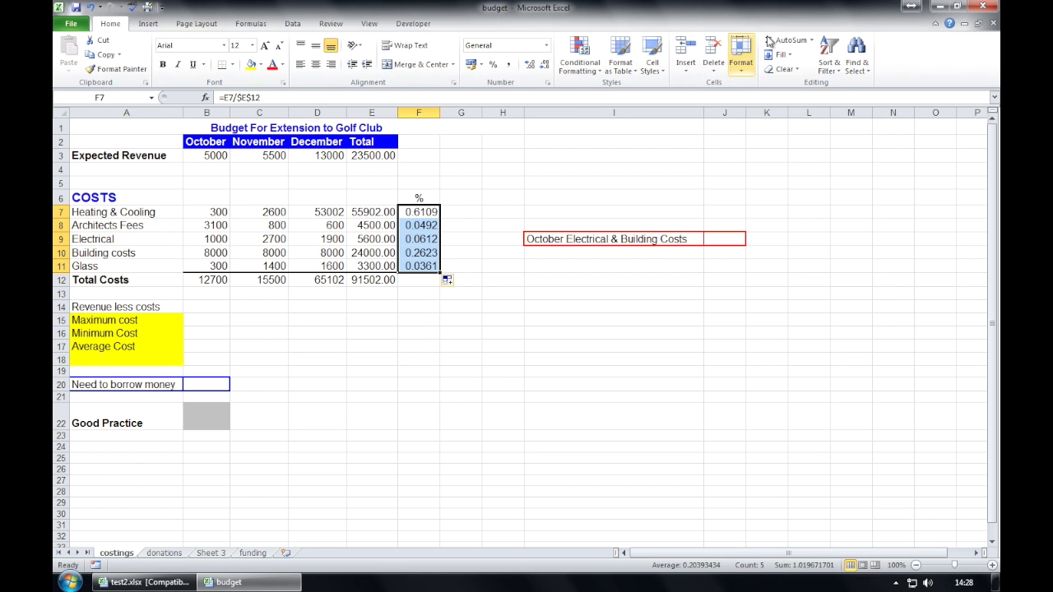
left_click(750, 50)
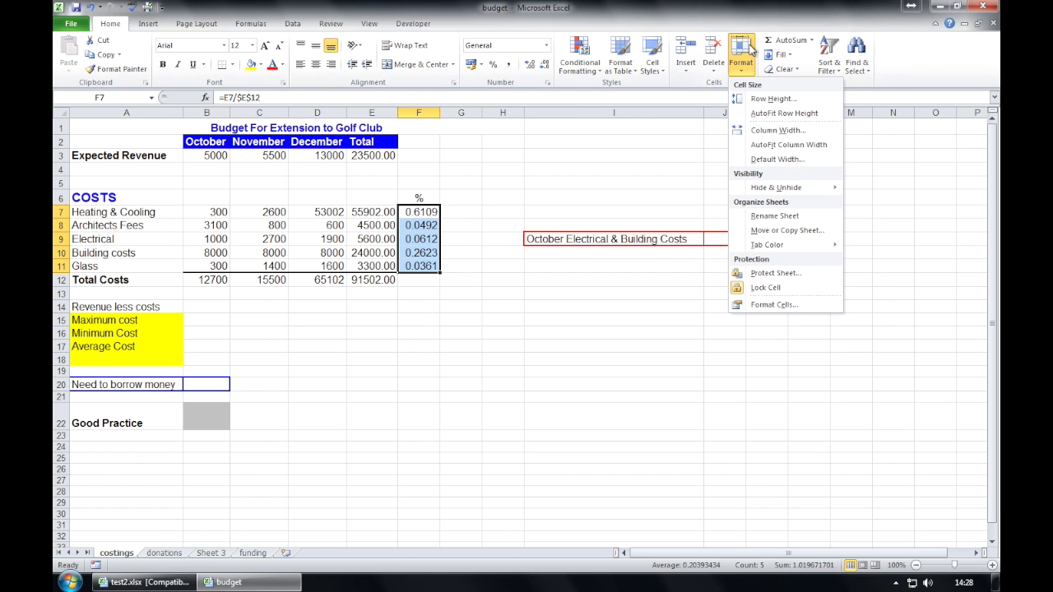
left_click(822, 304)
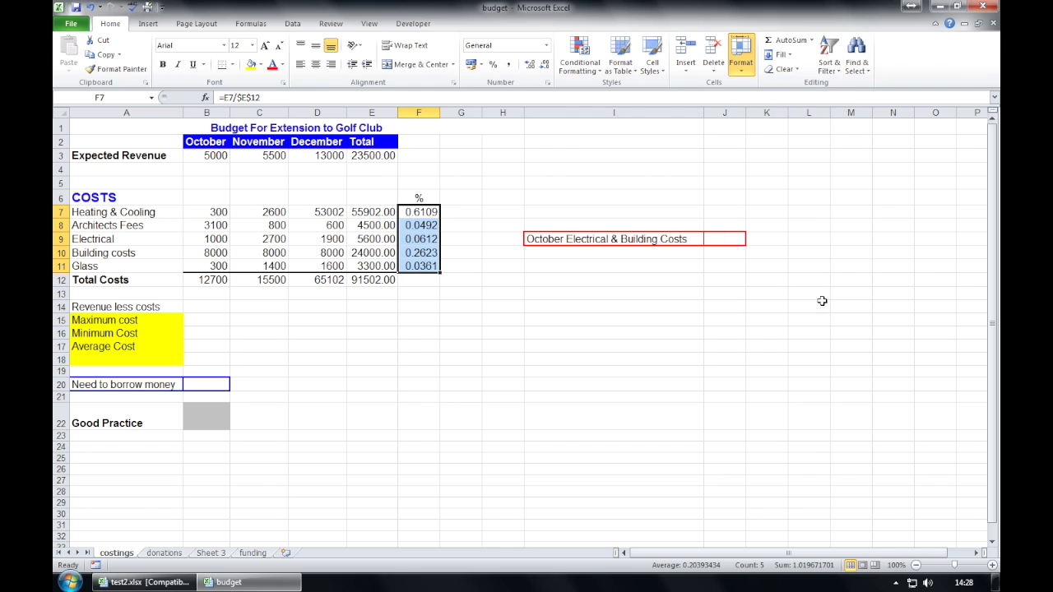
left_click_drag(396, 8, 533, 159)
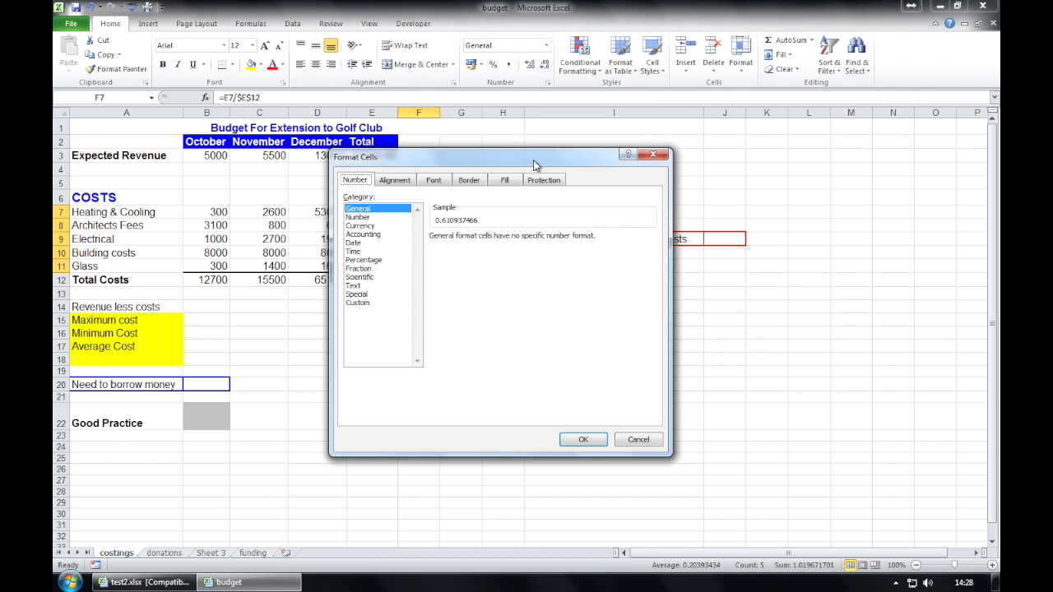
left_click(371, 260)
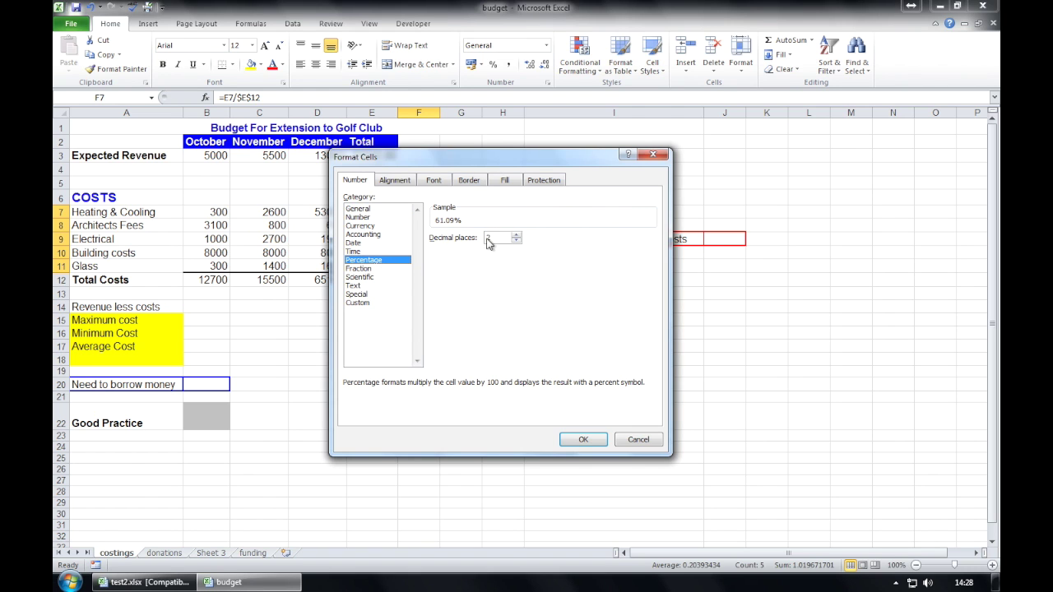
left_click(583, 440)
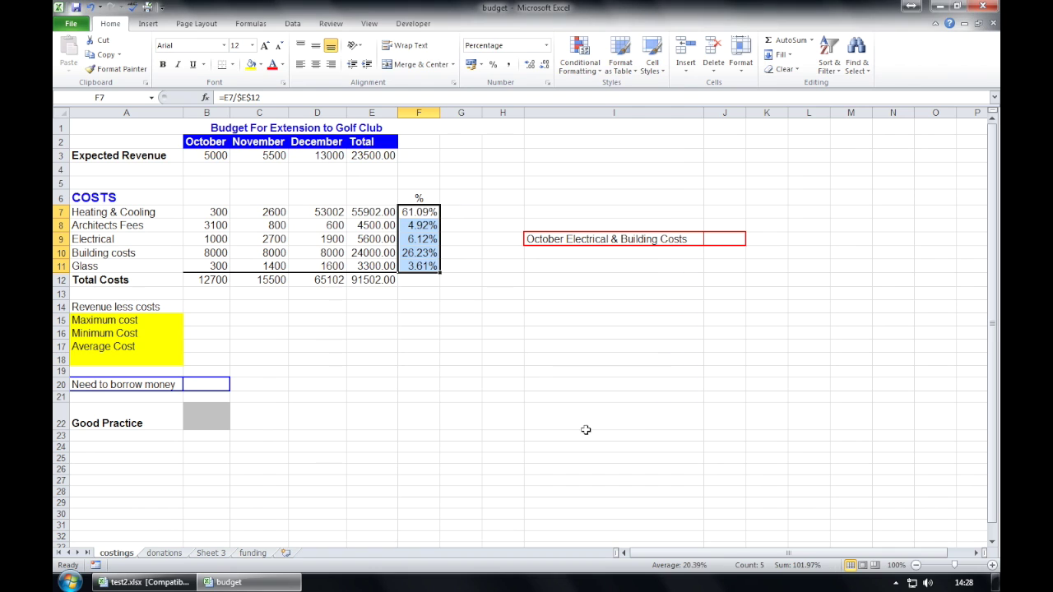
left_click(437, 345)
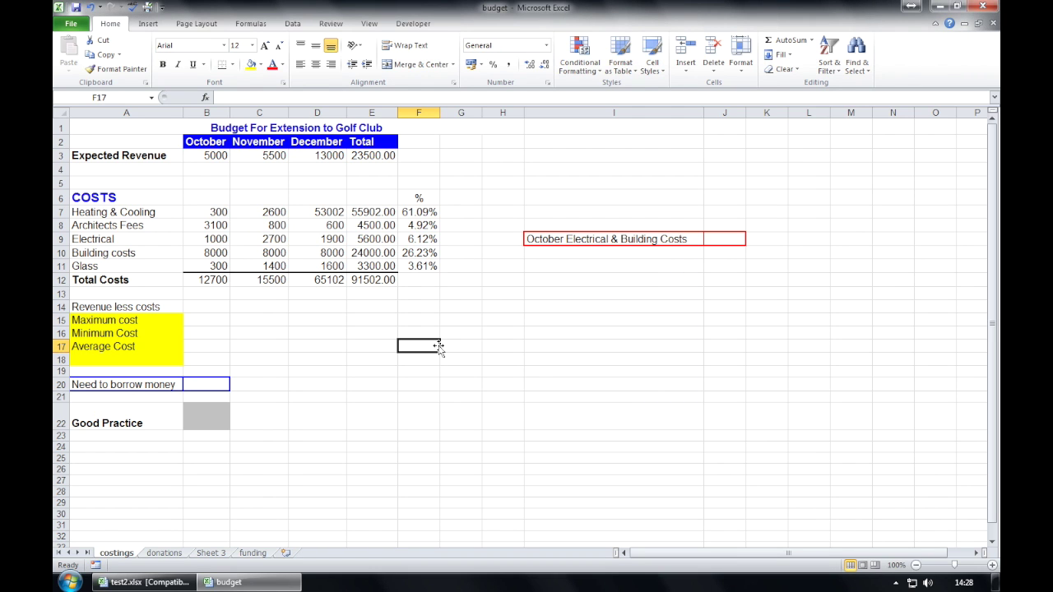
Compare the total formulas in E7 and E8 to see which one follows good practice.
left_click(380, 213)
left_click(376, 224)
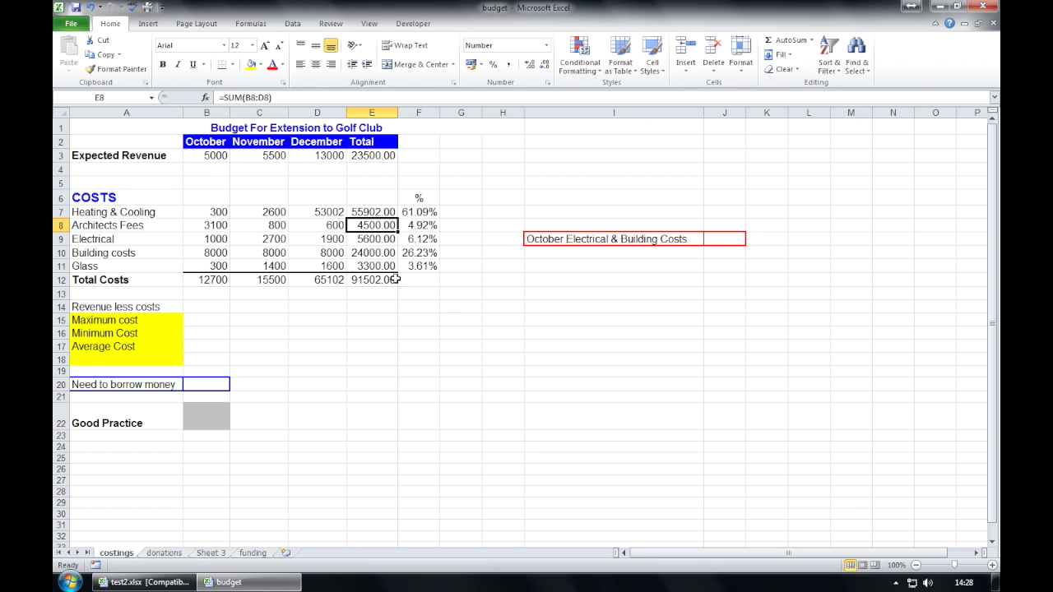
left_click(383, 212)
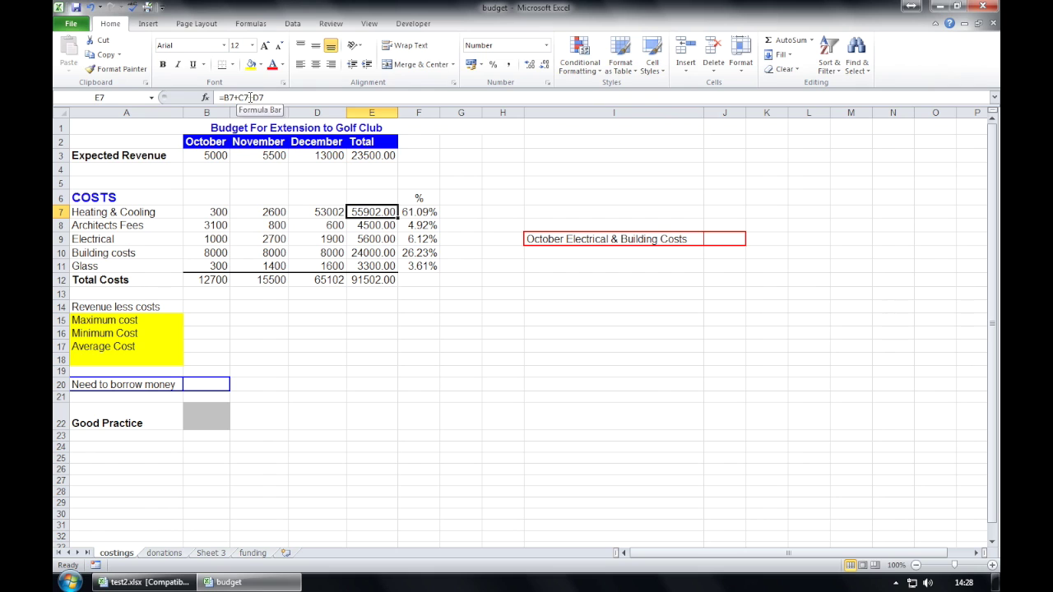
left_click(383, 228)
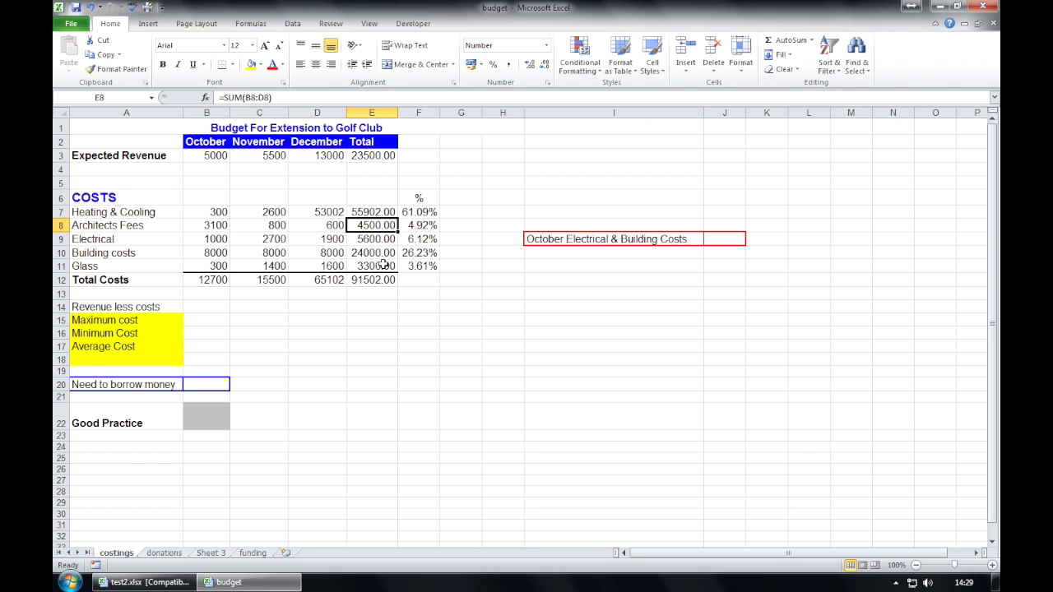
left_click(378, 214)
left_click(377, 223)
left_click(377, 213)
left_click(377, 223)
Enter E8 as the Good Practice answer in cell B22 and save the workbook.
left_click(209, 423)
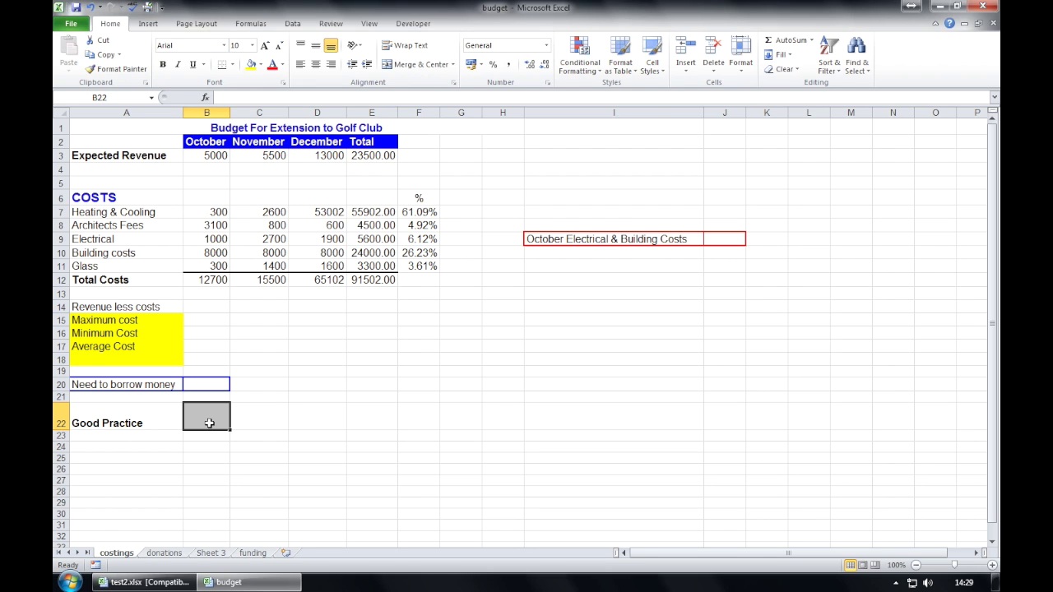
type("E8")
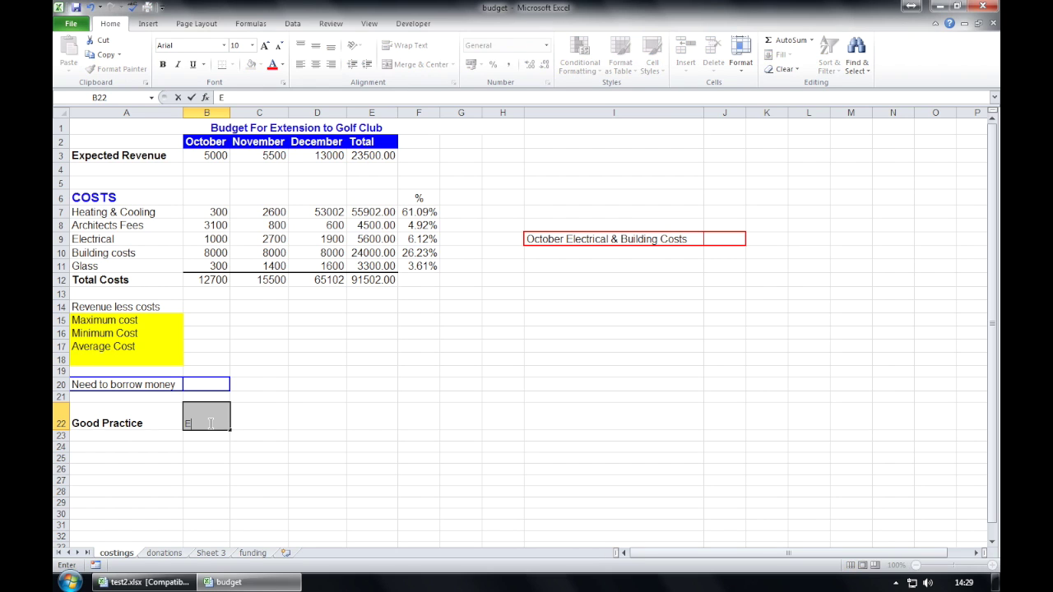
key("Return")
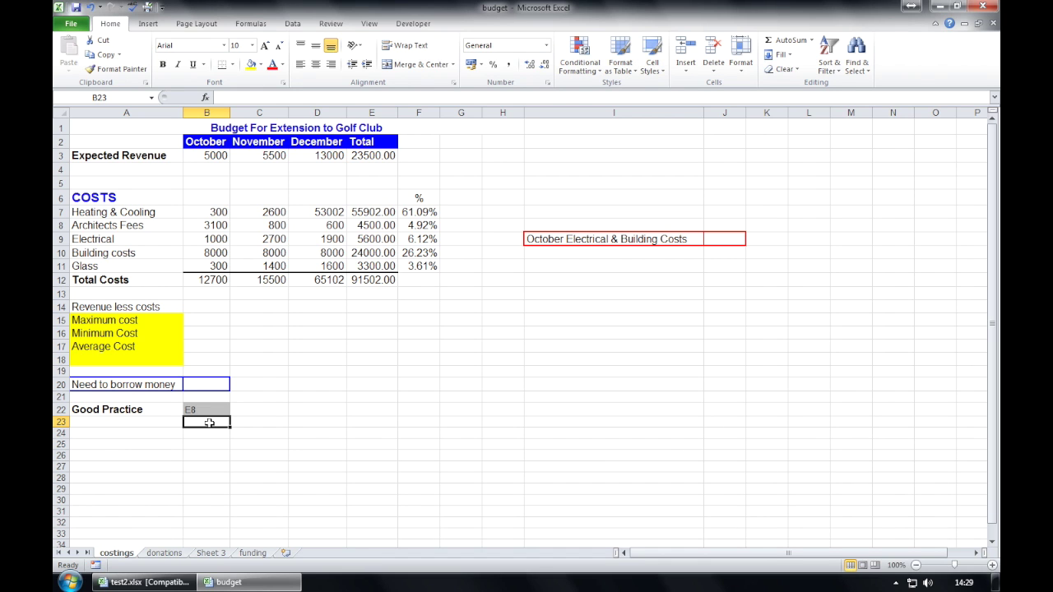
left_click(70, 23)
left_click(83, 50)
left_click(503, 444)
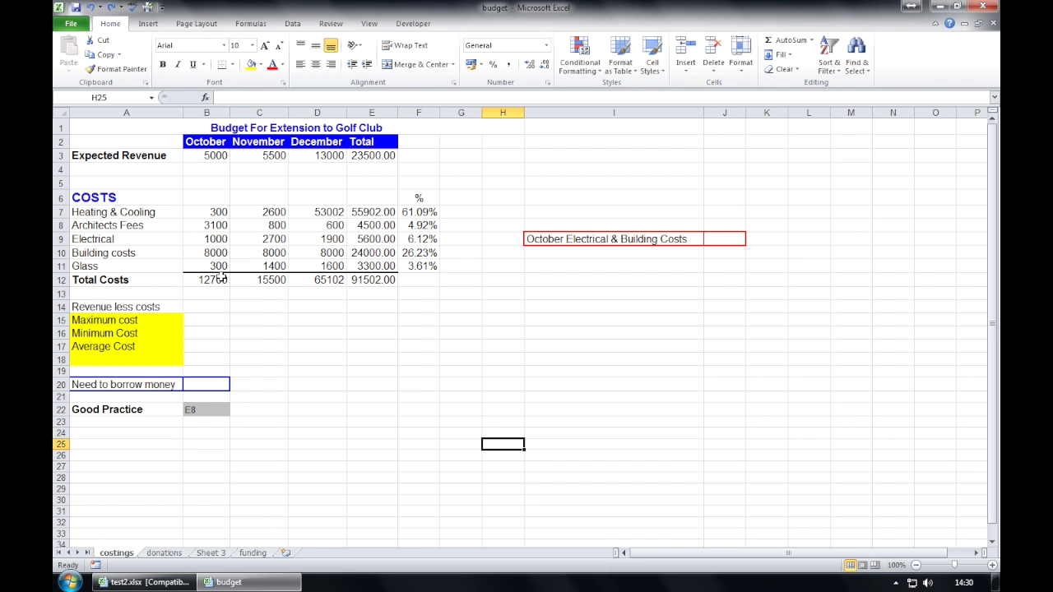
Insert a blank row above the COSTS heading in row 6.
left_click(58, 198)
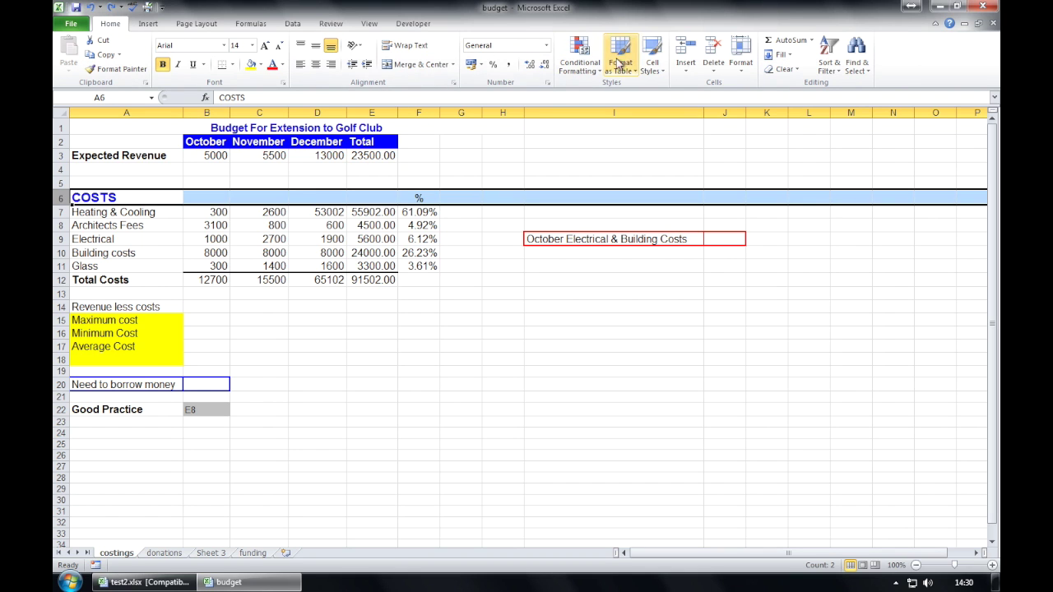
left_click(683, 51)
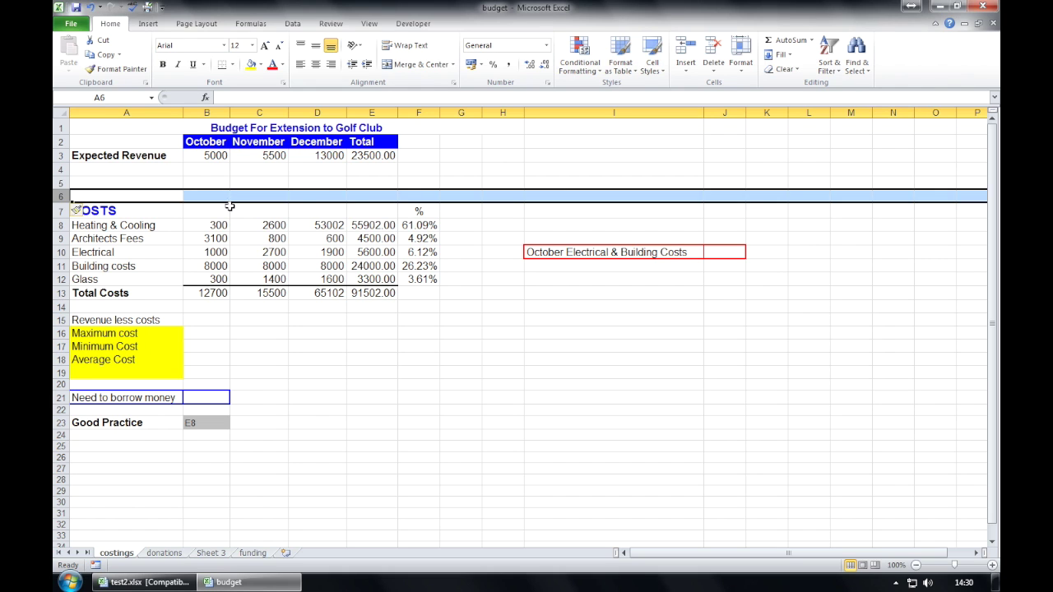
left_click(354, 358)
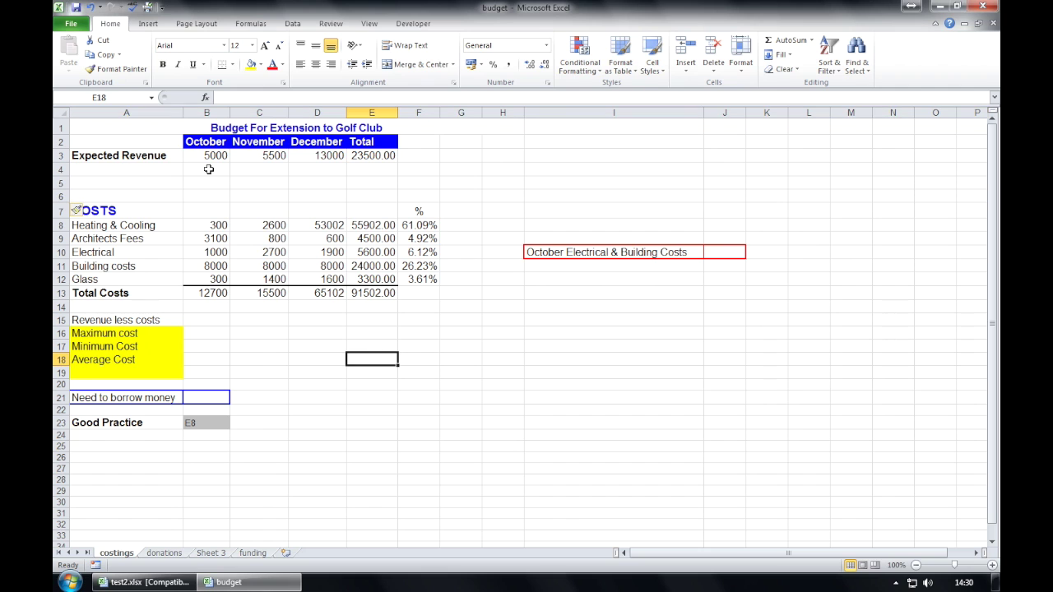
key("Down")
key("Down")
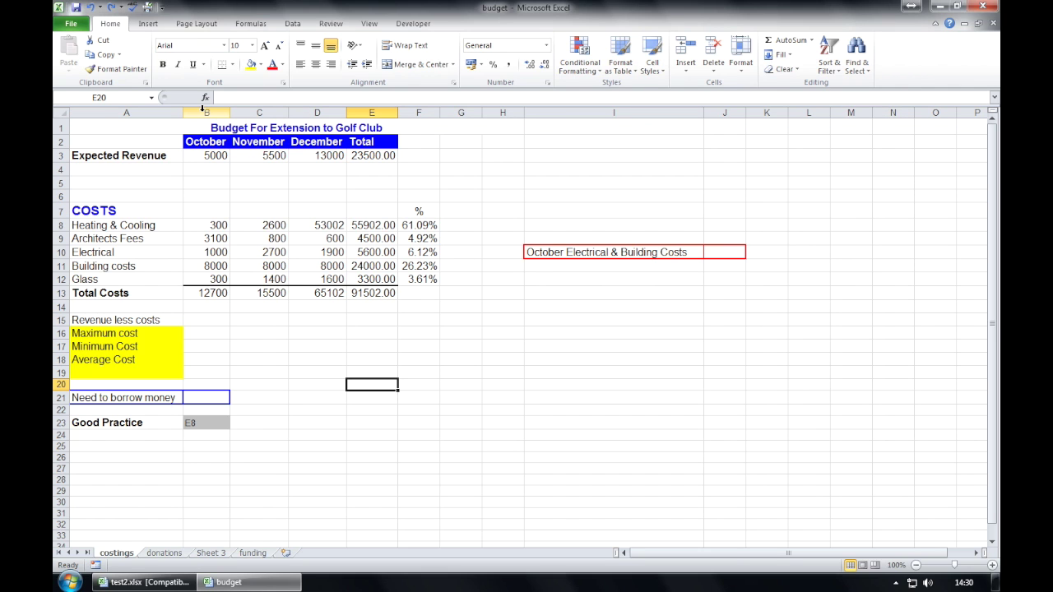
Insert a blank column before the October column.
left_click(202, 108)
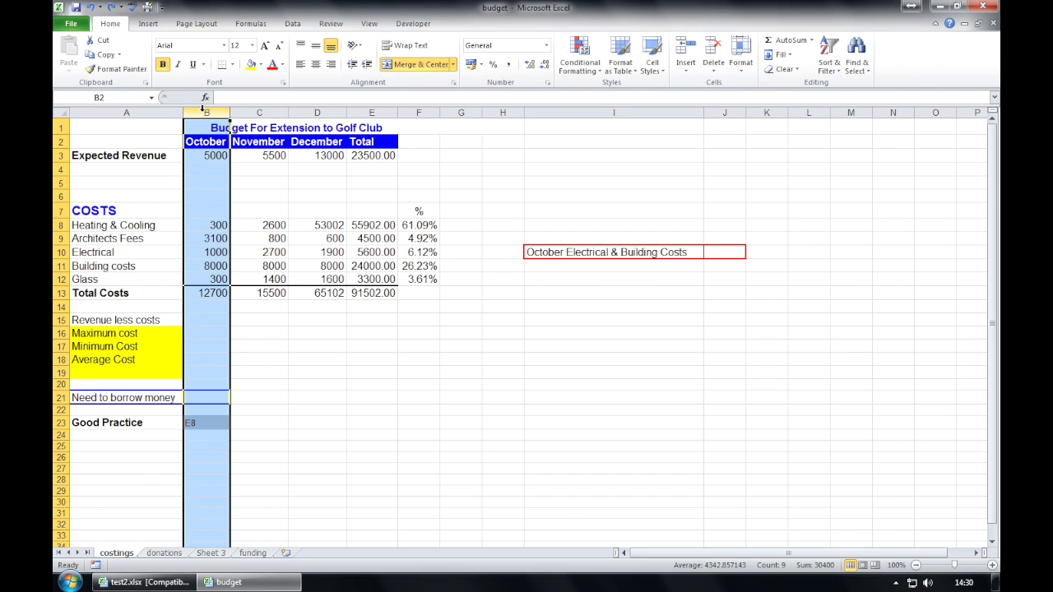
left_click(686, 51)
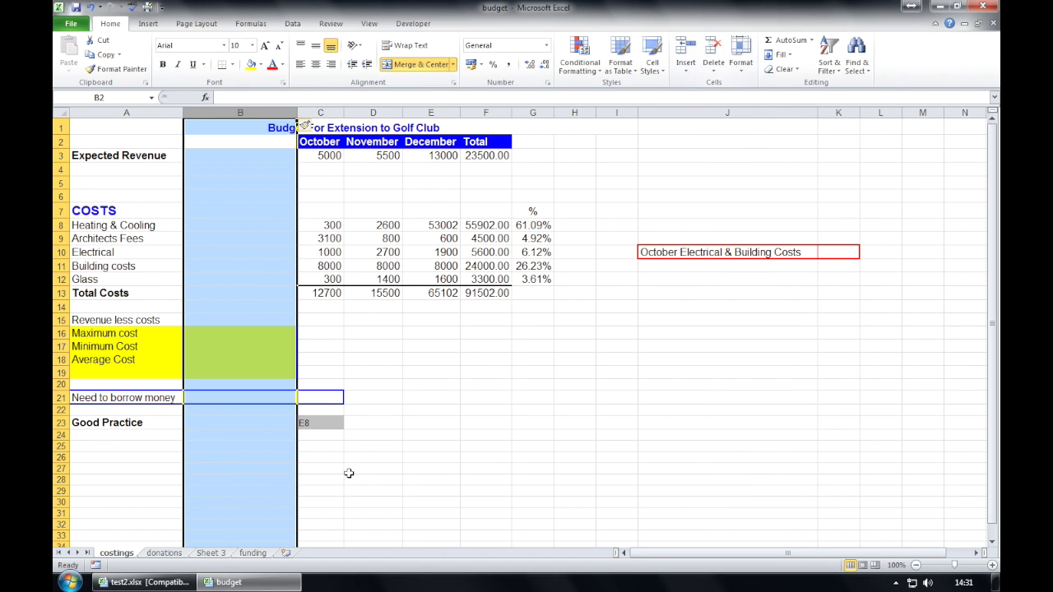
left_click(395, 433)
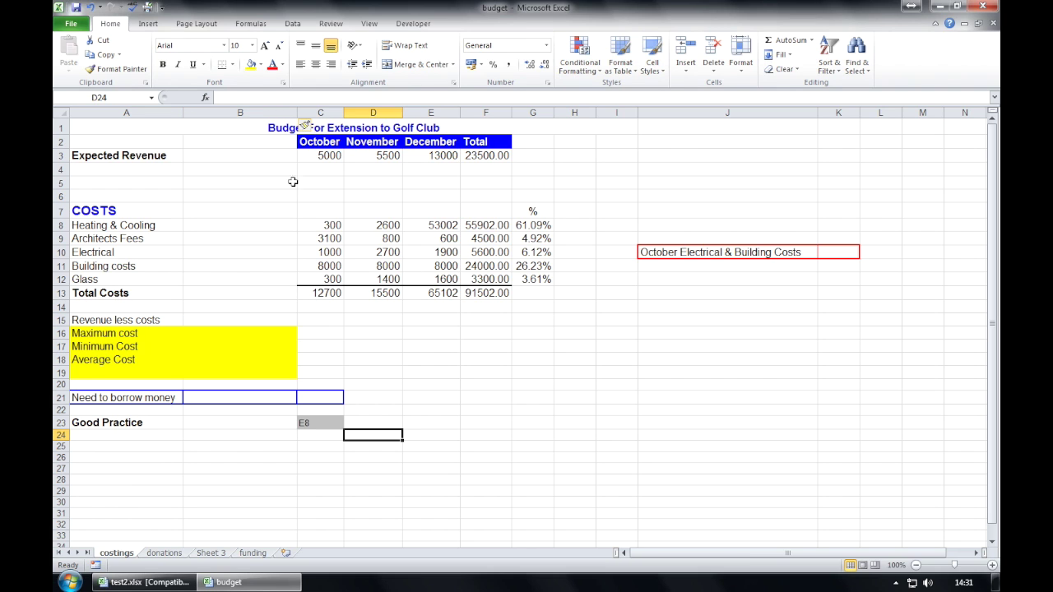
Delete the blank row 6 above the COSTS heading and the blank column B before October.
left_click(59, 197)
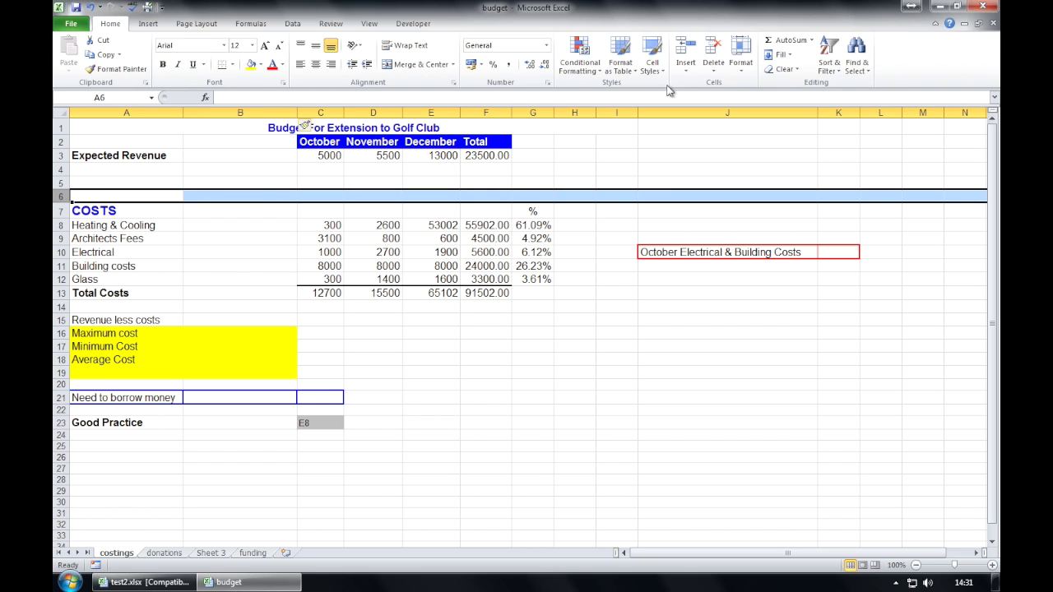
left_click(712, 51)
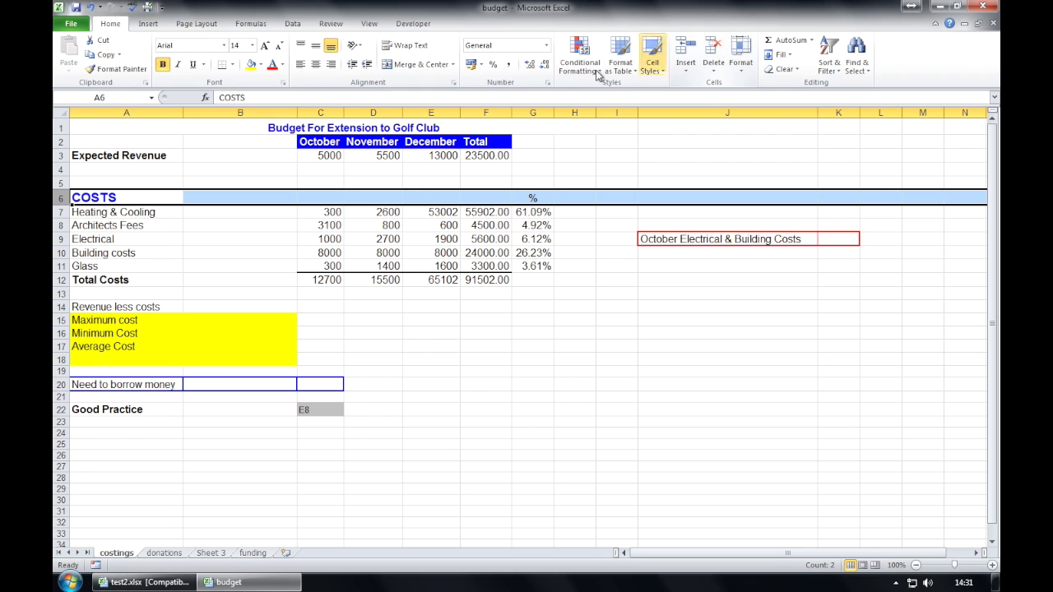
left_click(217, 109)
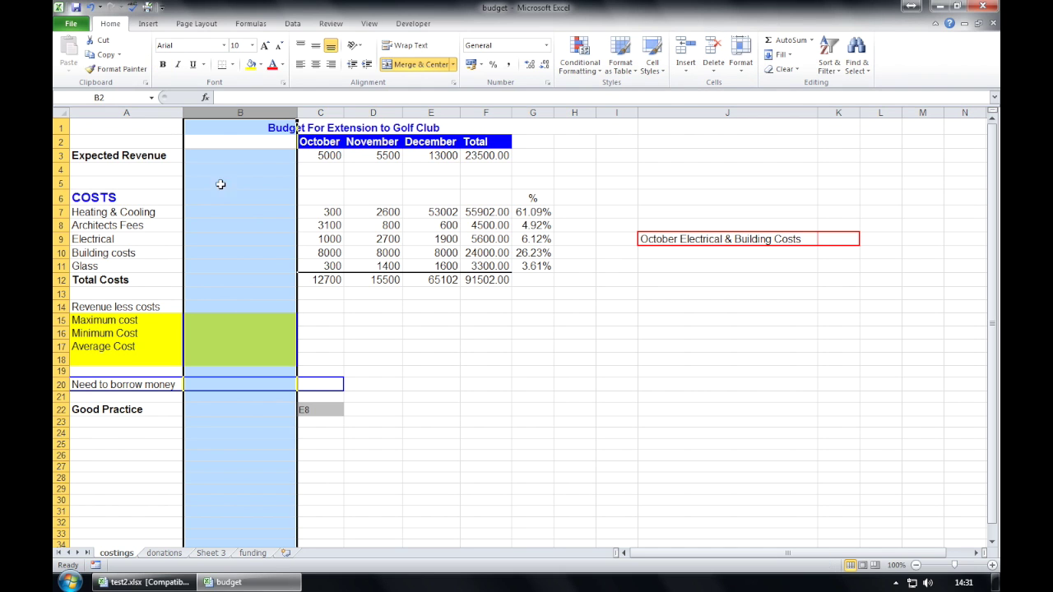
left_click(713, 51)
left_click(493, 395)
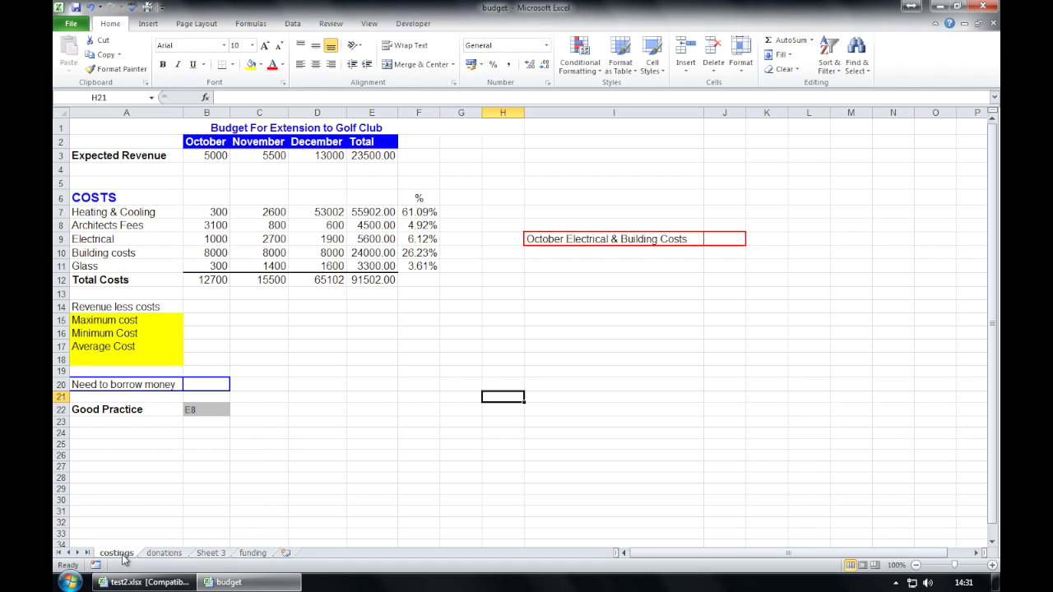
Add a new worksheet after the funding sheet and rename it test.
left_click(284, 553)
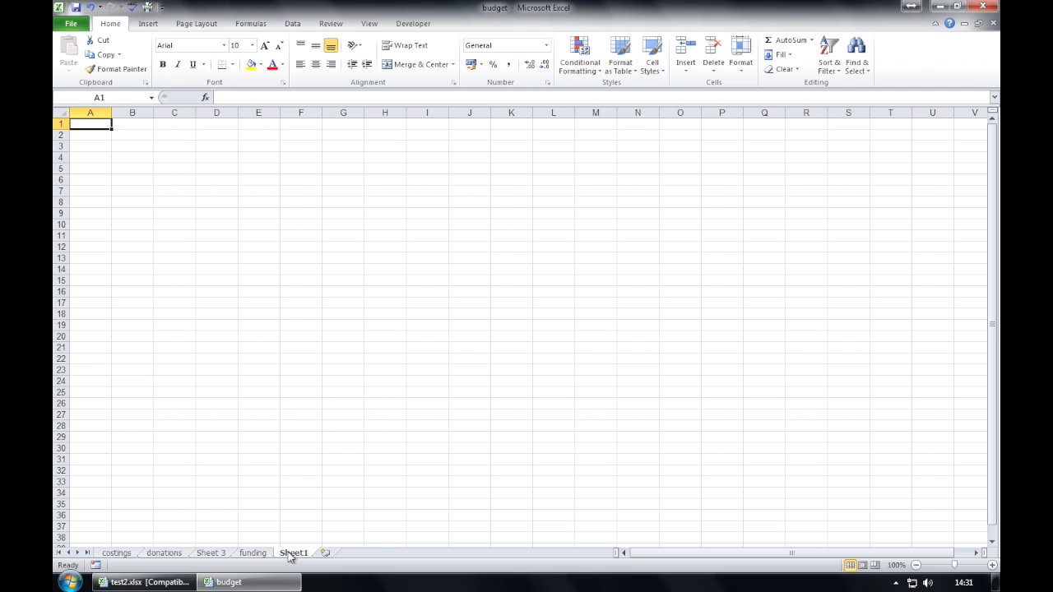
right_click(289, 557)
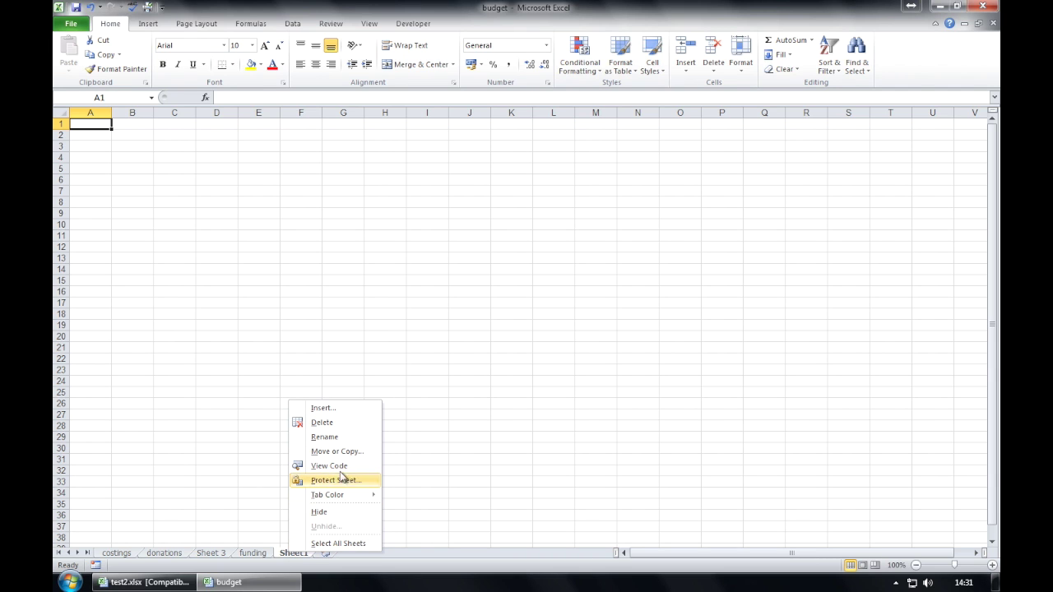
left_click(349, 434)
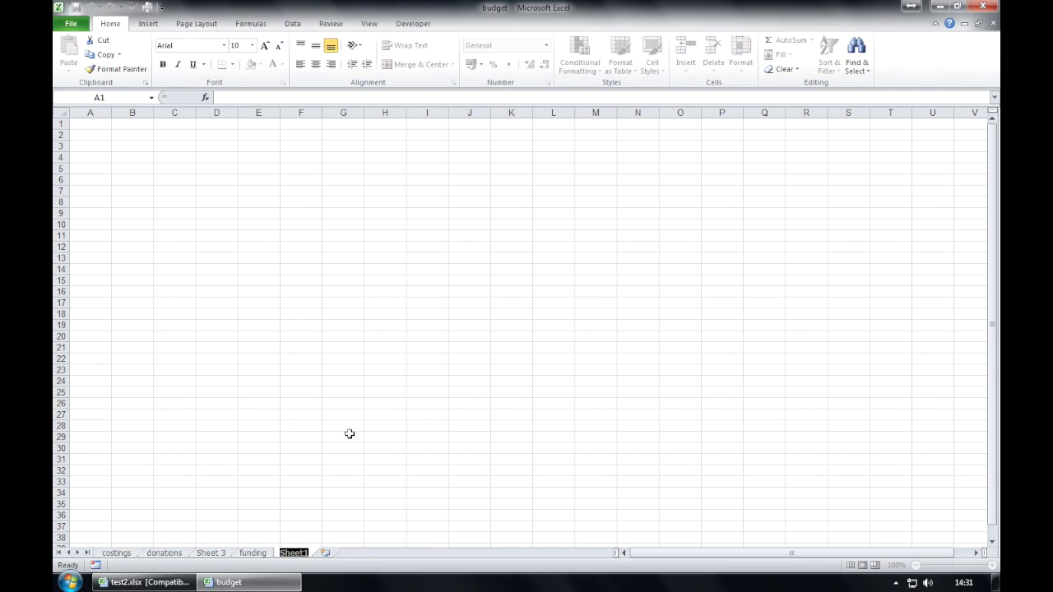
type("test")
left_click(349, 433)
Create a copy of the test sheet in budget.xlsx, placed before the costings sheet.
right_click(291, 554)
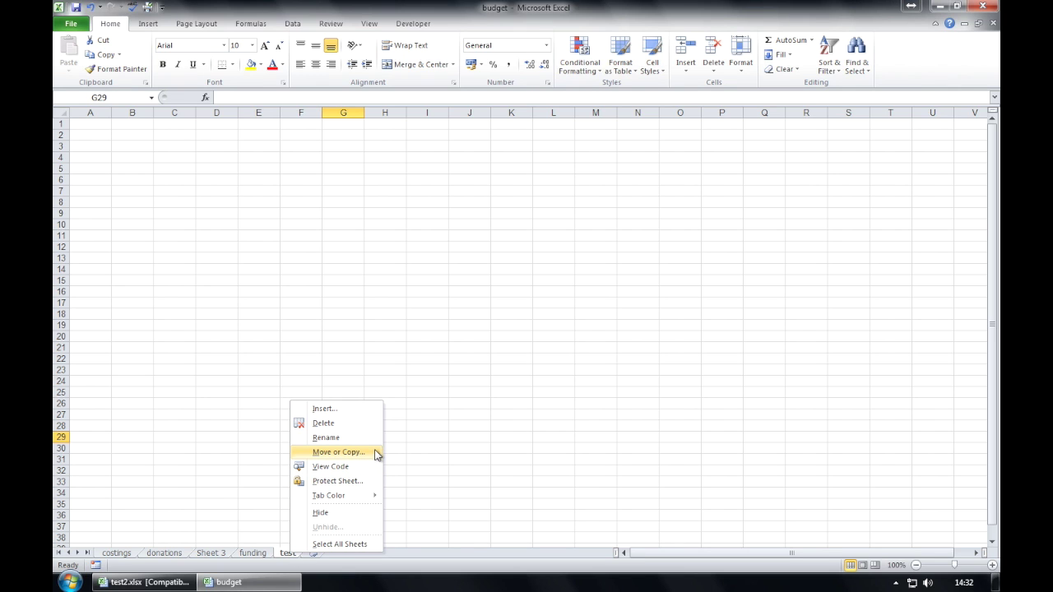
left_click(338, 452)
left_click(319, 500)
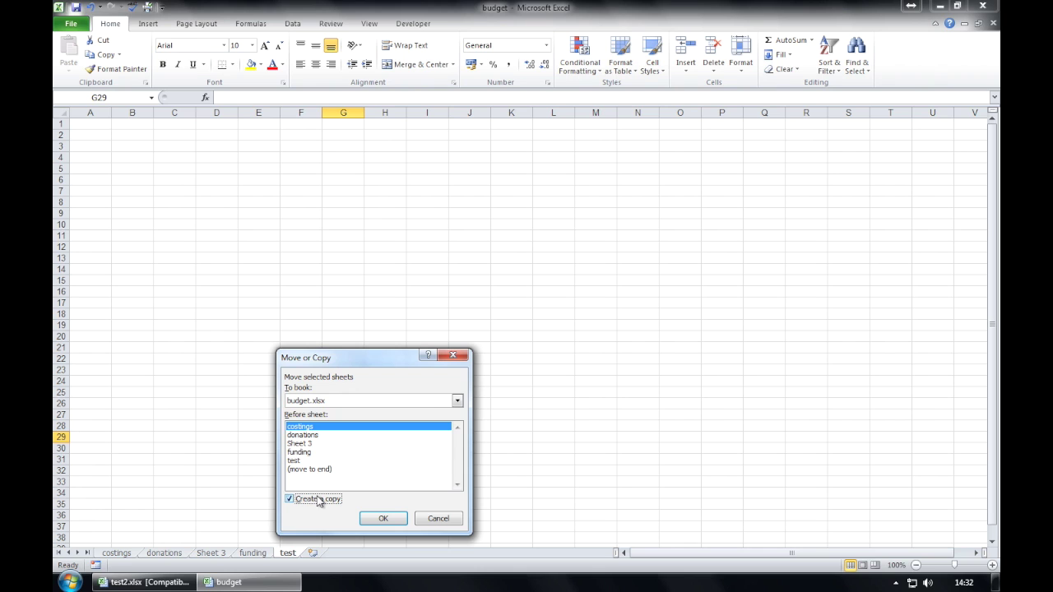
left_click(371, 516)
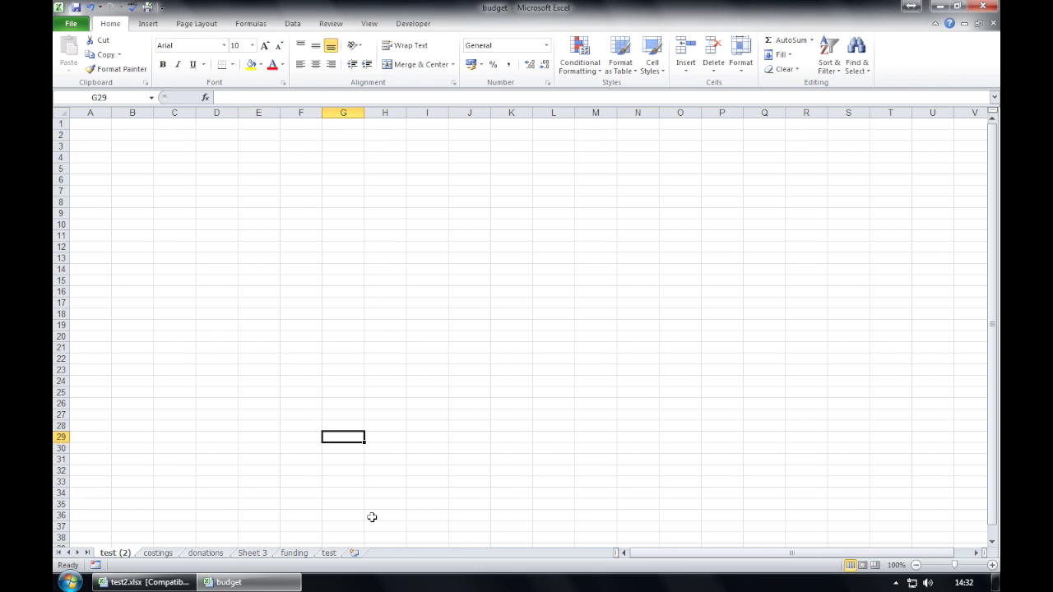
Rename the copied sheet at the start of the workbook as test2.
right_click(122, 554)
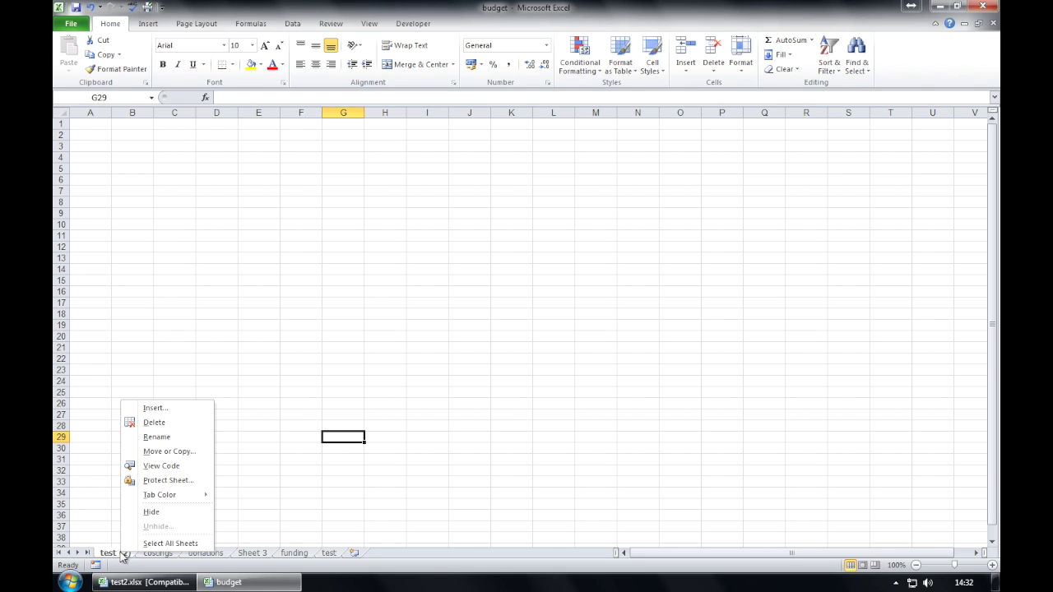
left_click(165, 442)
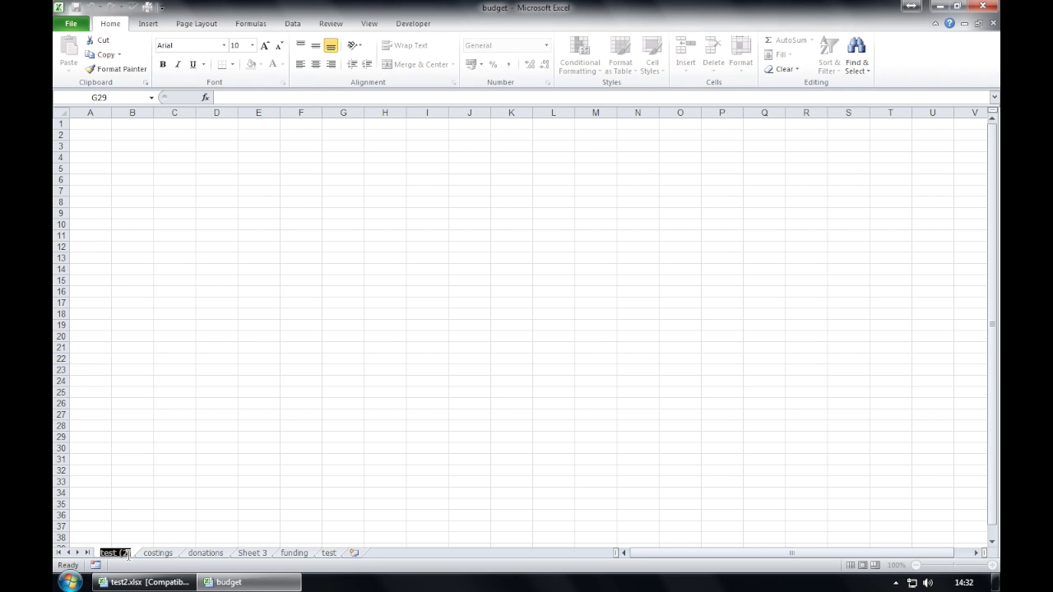
type("test2")
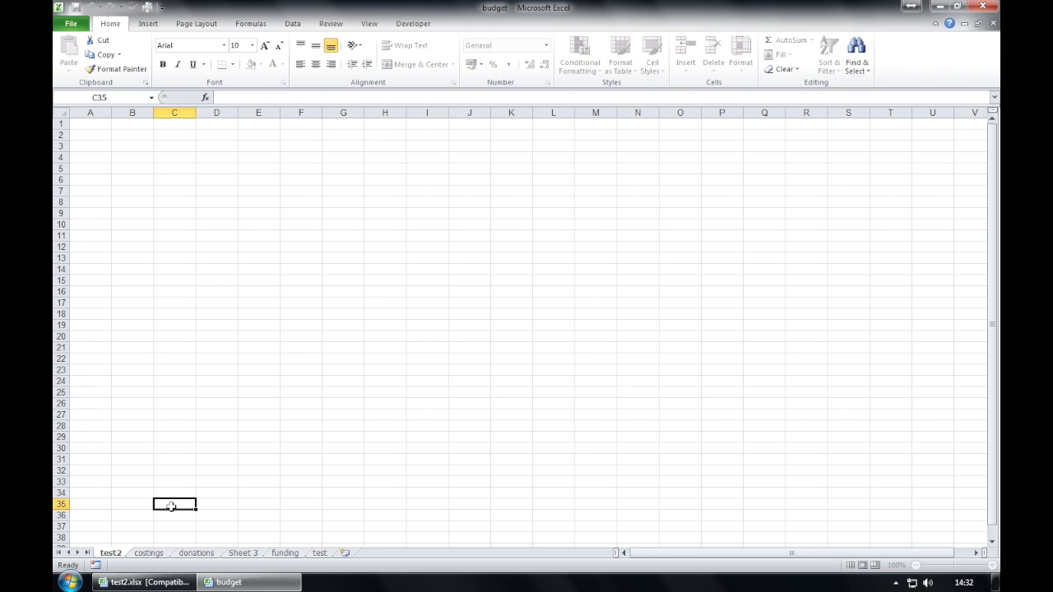
Move the test sheet to the start of the workbook, before test2.
left_click(171, 506)
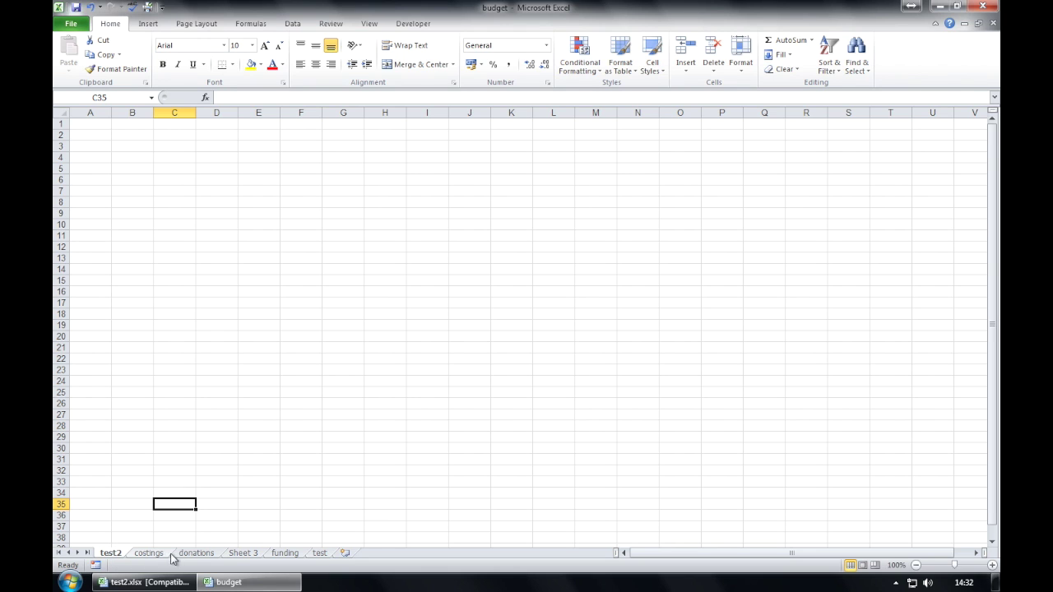
left_click(321, 554)
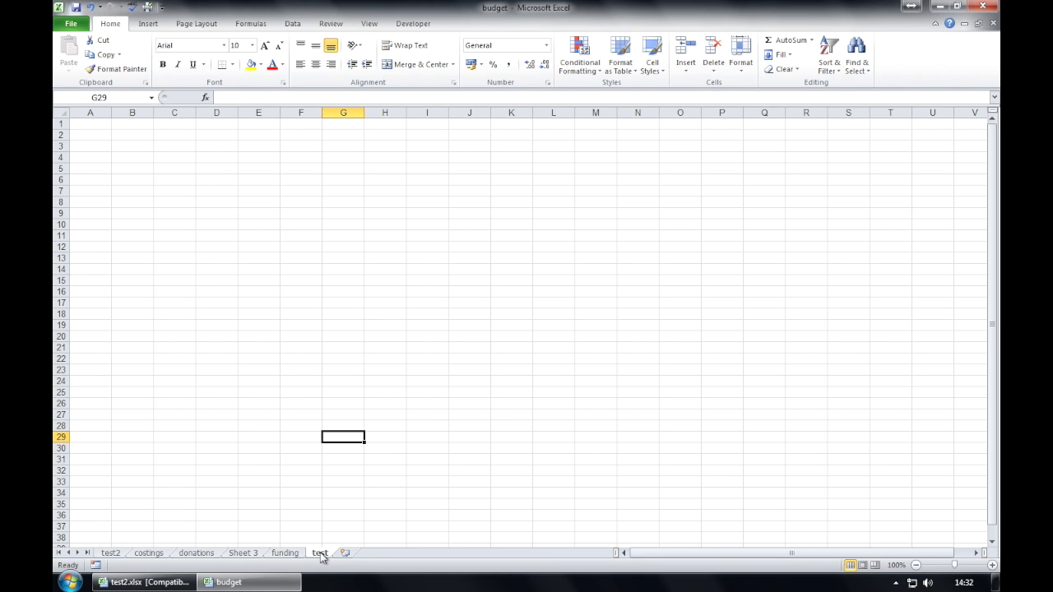
left_click_drag(321, 555, 108, 547)
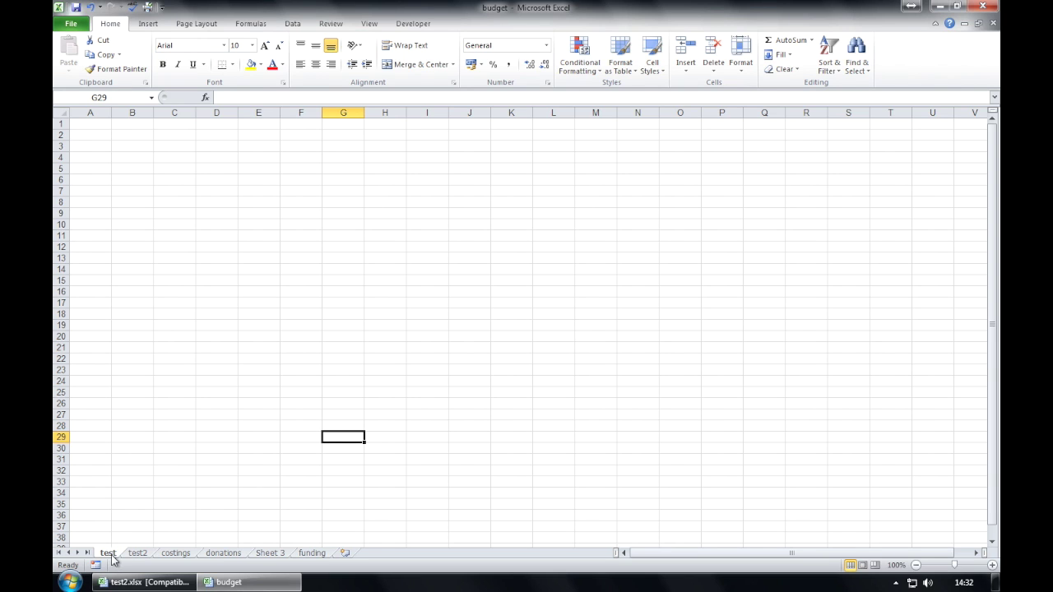
Delete the test and test2 worksheets from the workbook.
right_click(113, 558)
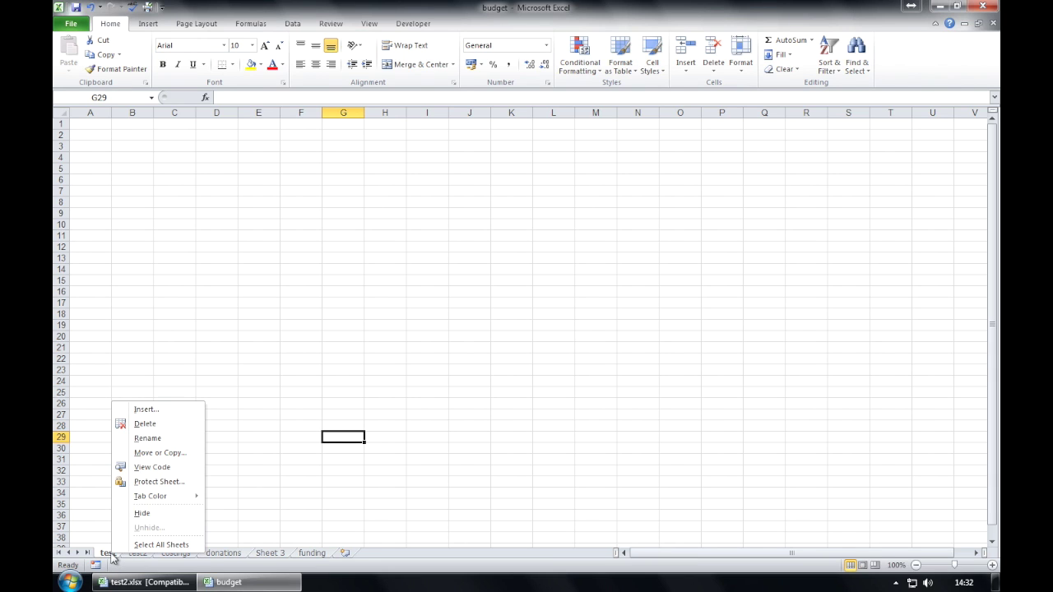
left_click(158, 427)
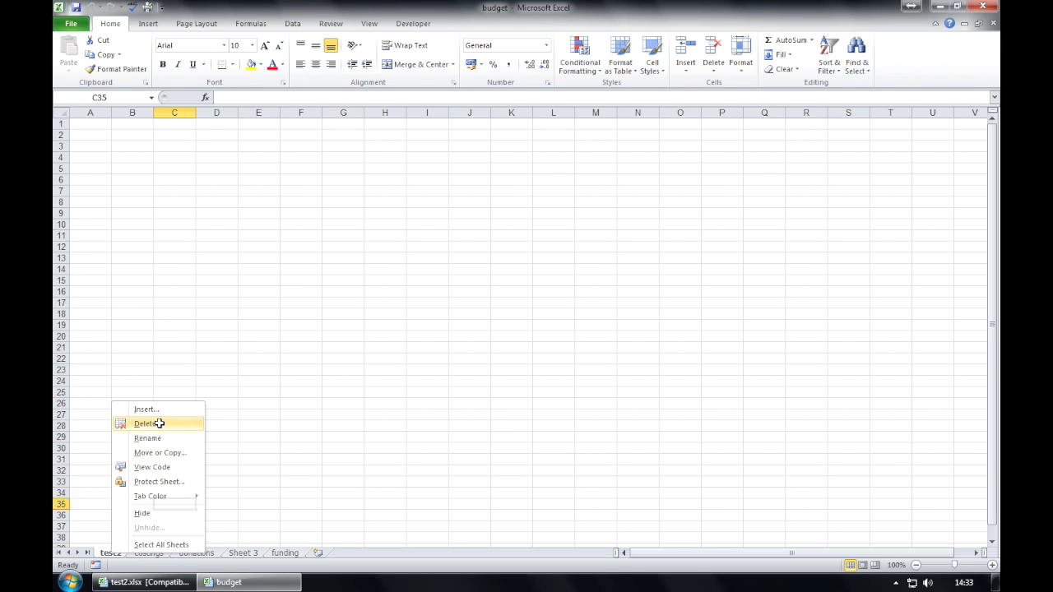
right_click(121, 555)
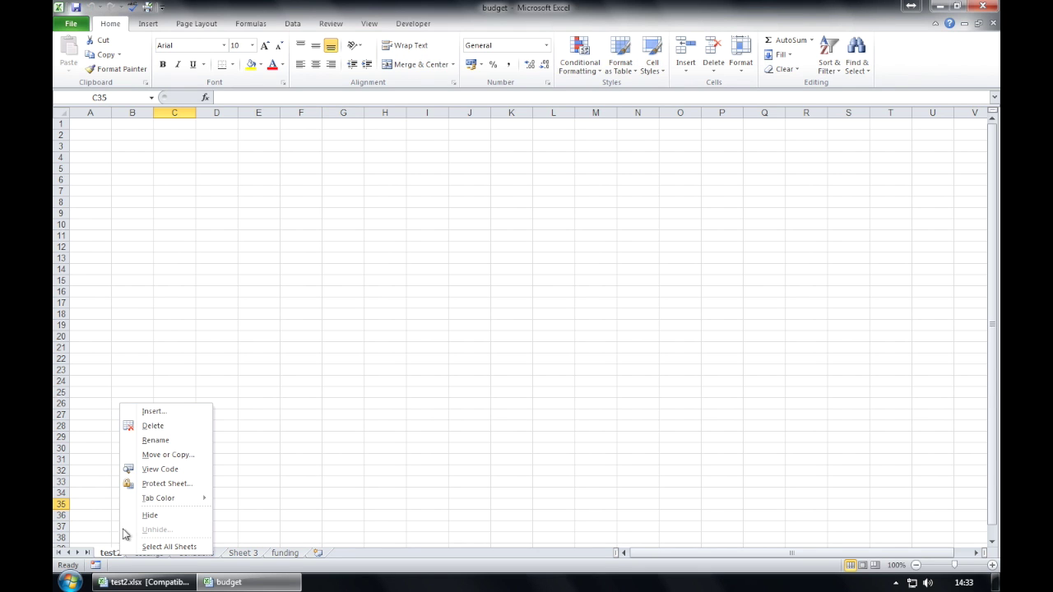
left_click(133, 425)
Enter the formula =SUM(B12-B3) in cell B15 to subtract October's expected revenue from its total costs.
left_click(224, 320)
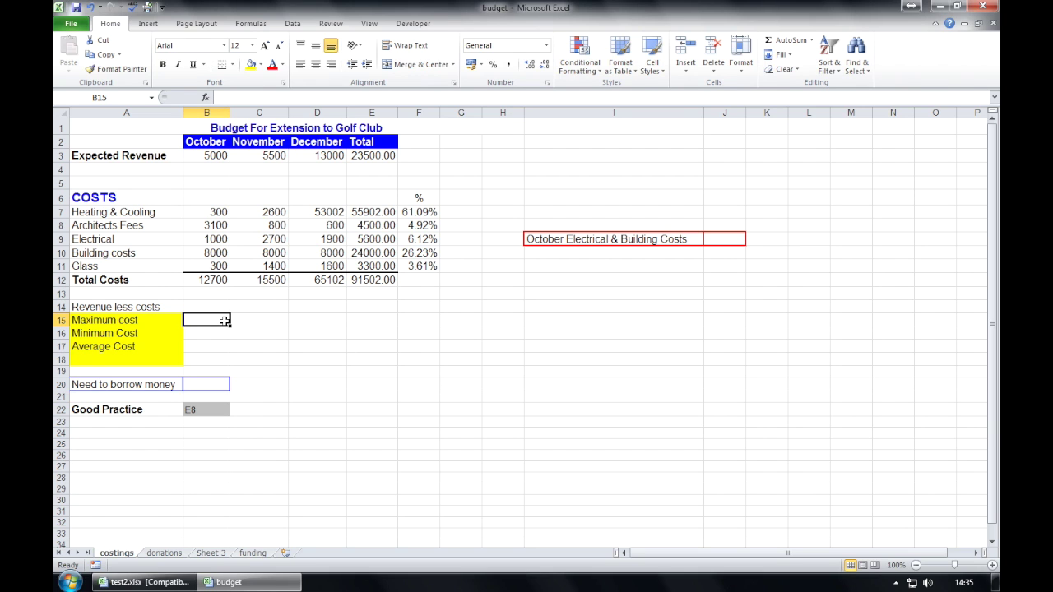
left_click(223, 157)
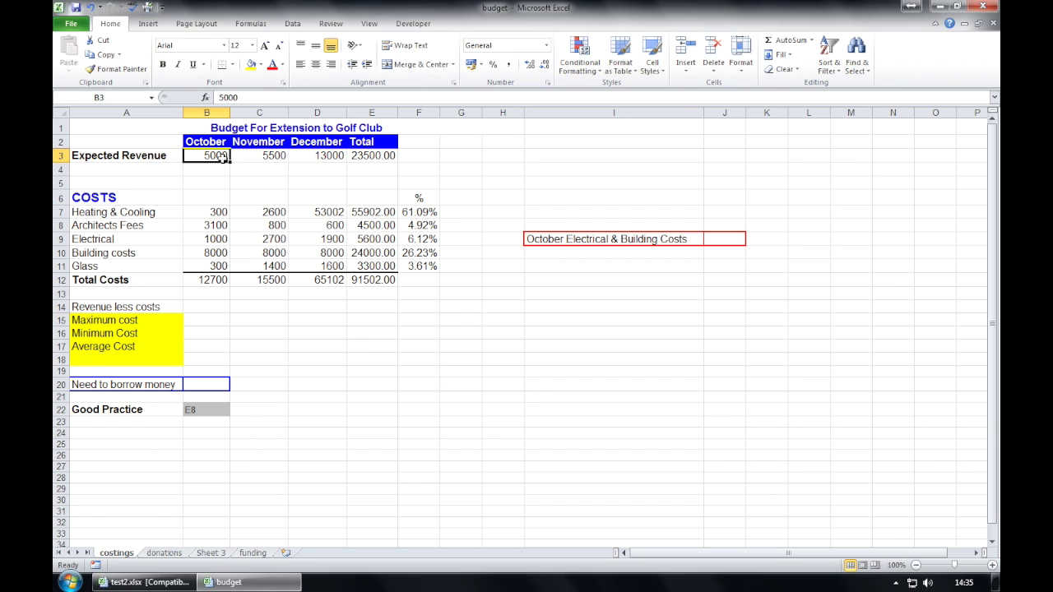
left_click(221, 280)
left_click(217, 320)
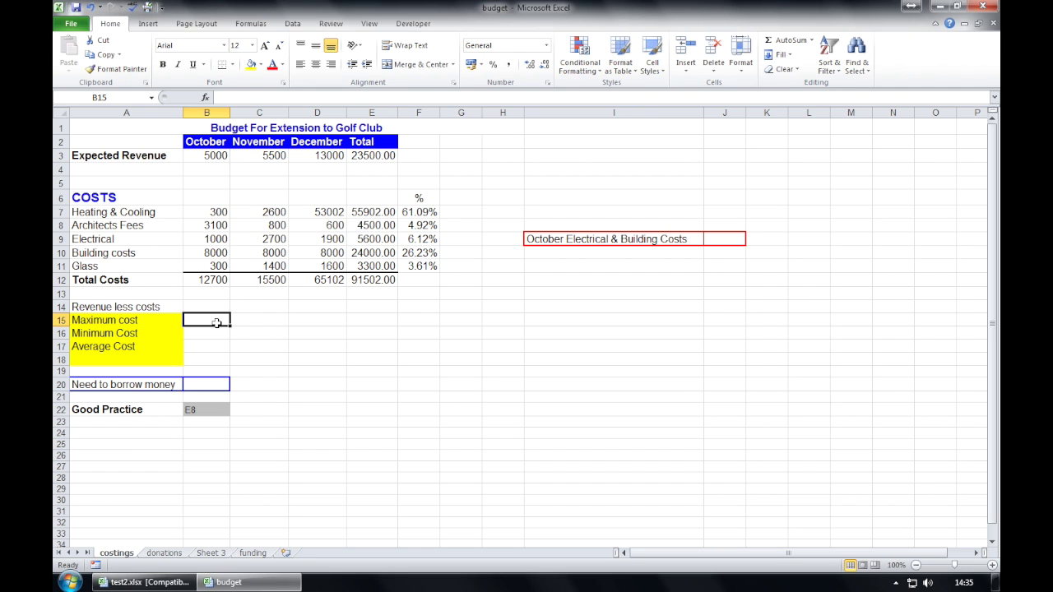
left_click(250, 99)
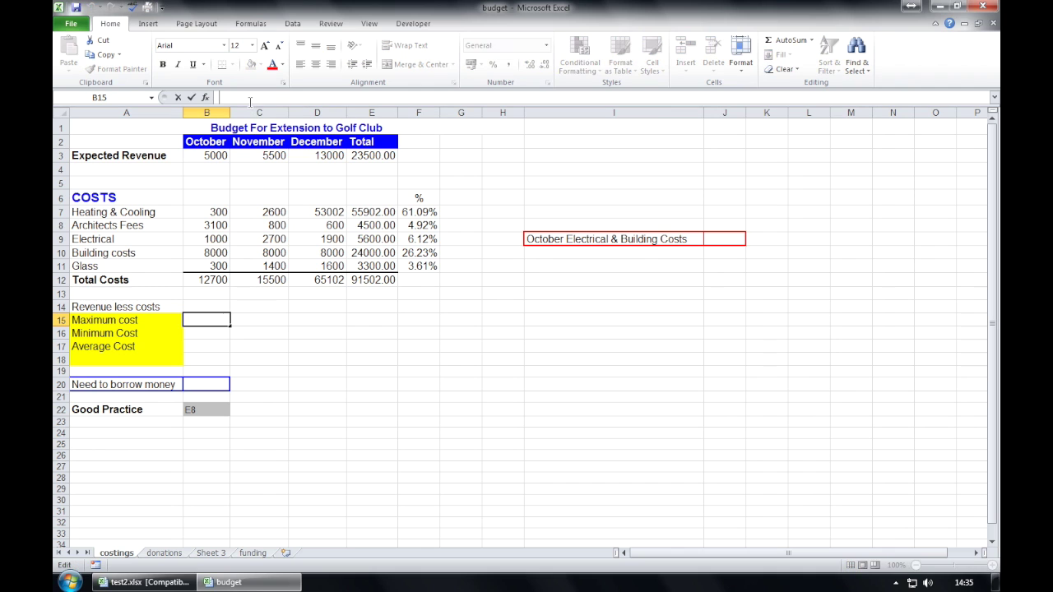
type("=SUM(")
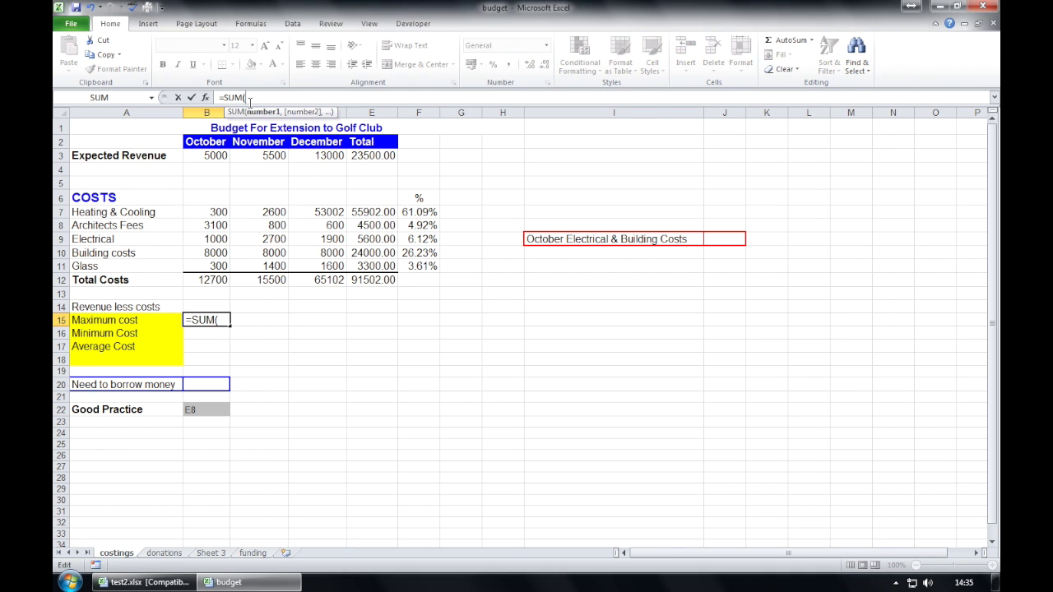
left_click(212, 281)
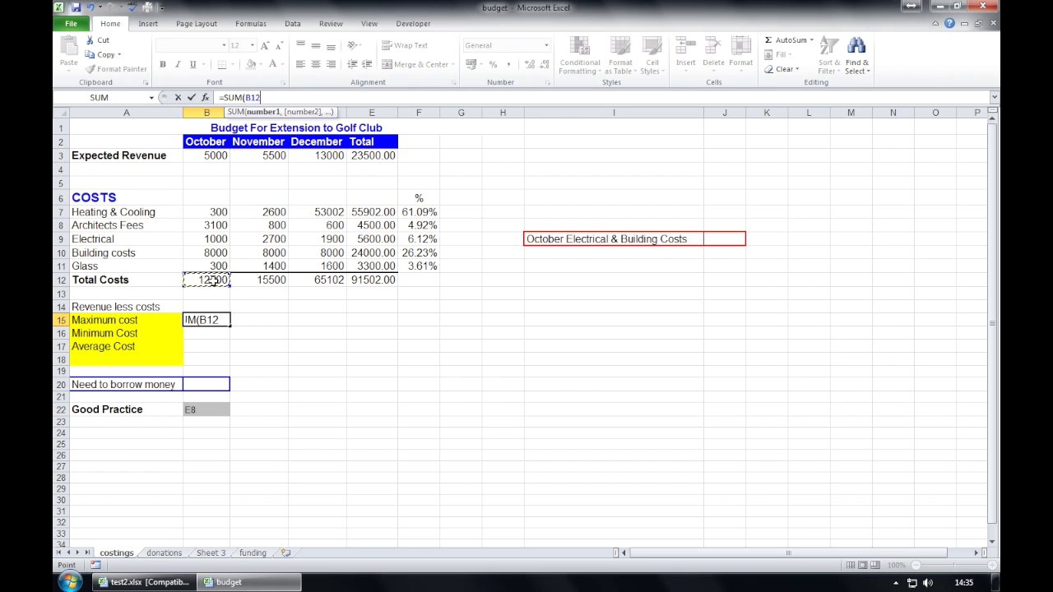
type("-")
left_click(207, 155)
type(")")
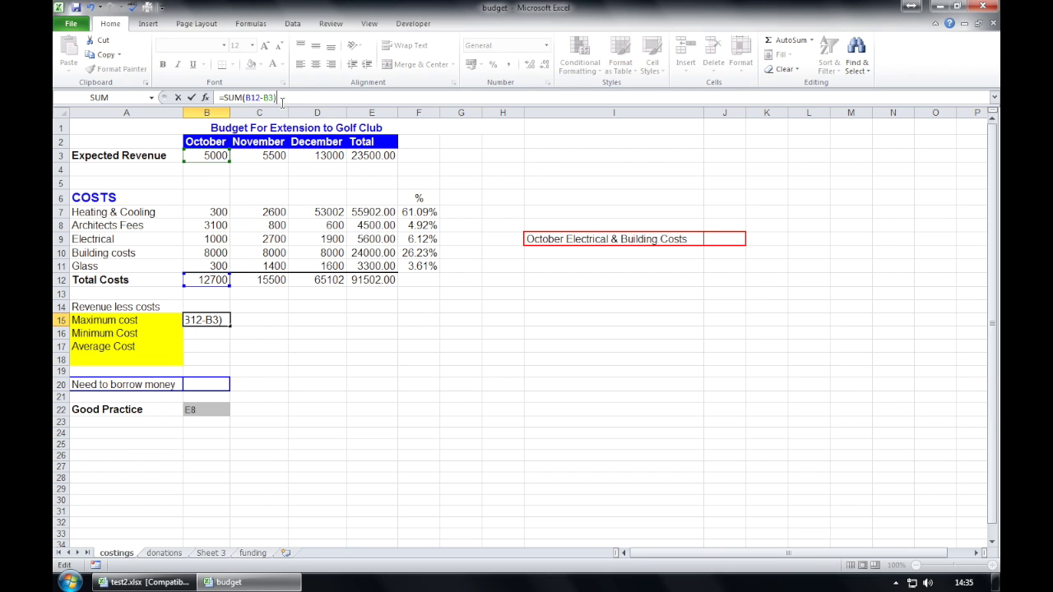
key("Return")
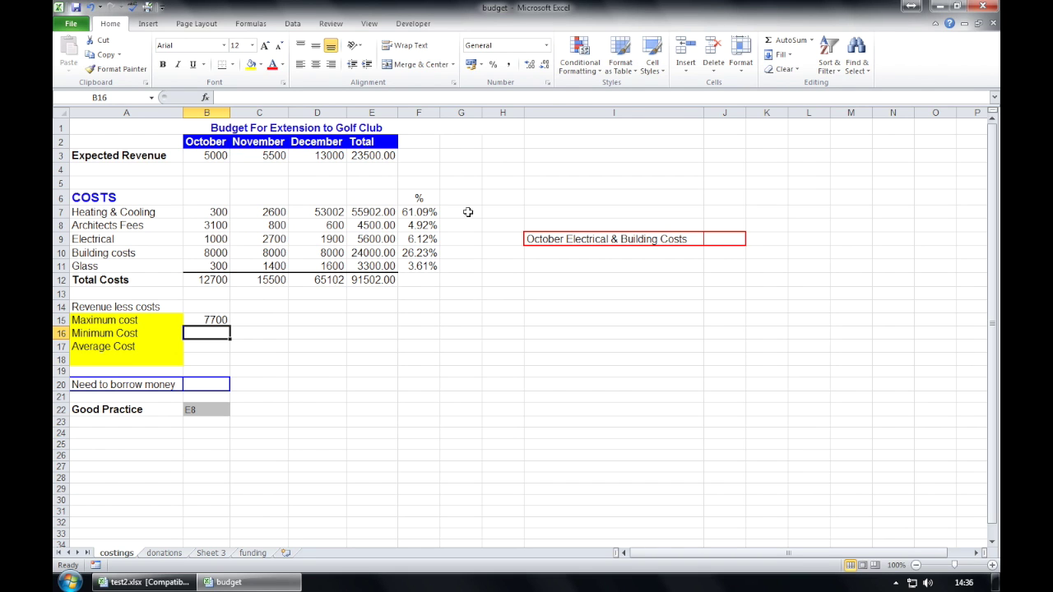
Enter the formula =MAX(B7:B11) in cell B16 for the highest October cost.
left_click(289, 97)
type("=")
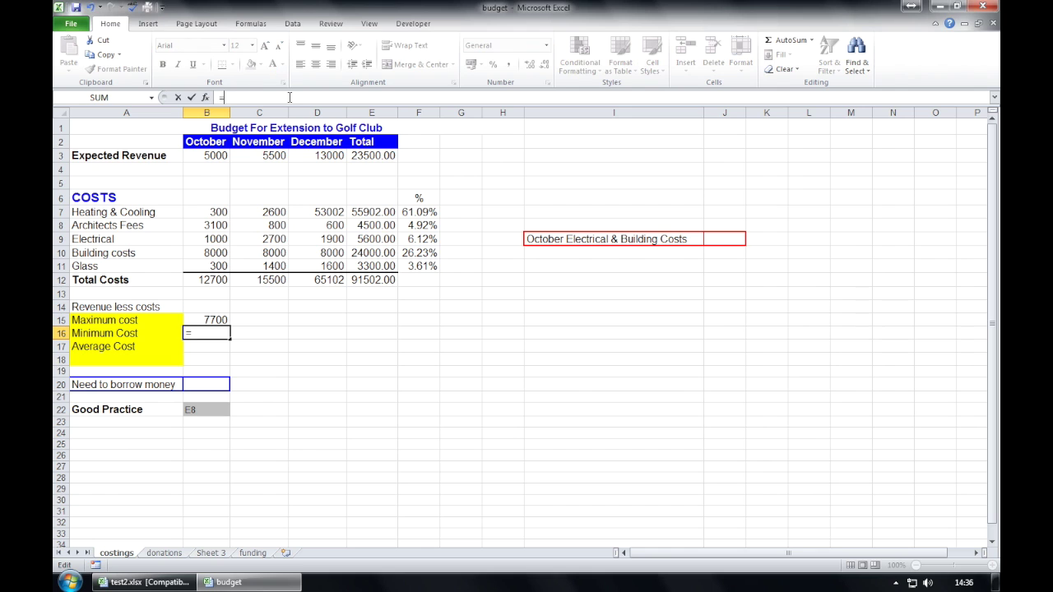
type("MAX(")
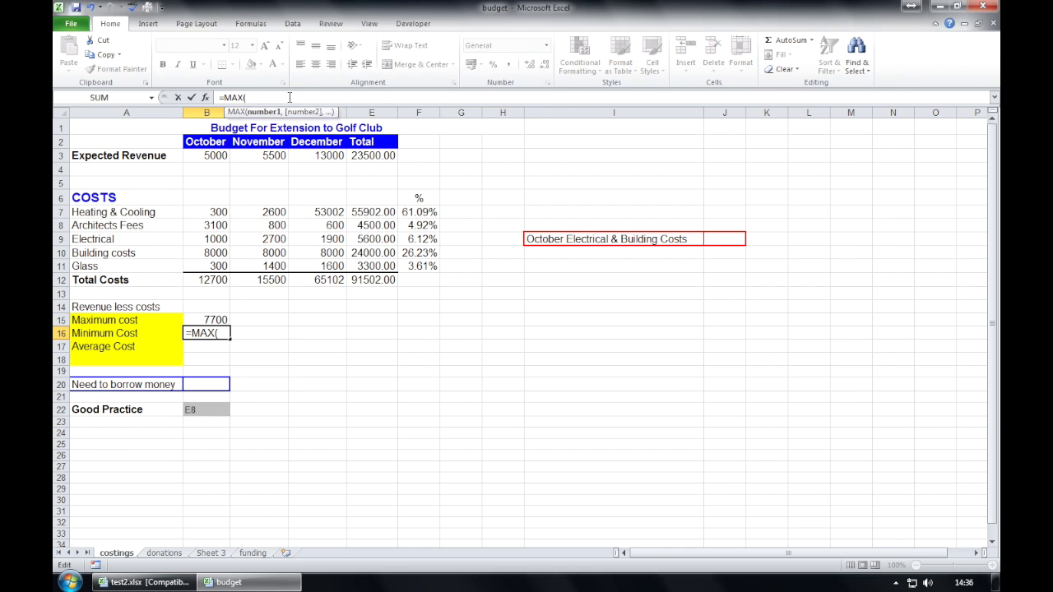
left_click(216, 211)
left_click_drag(220, 211, 224, 263)
type(")")
key("Return")
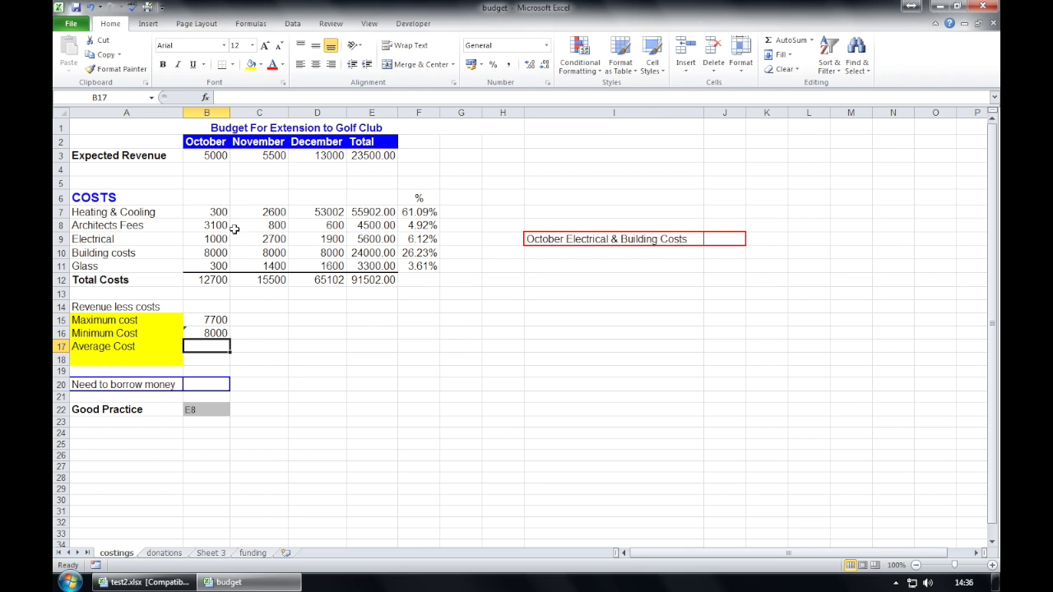
Enter the formula =MIN(B7:B11) in cell B17 for the lowest October cost.
left_click(249, 97)
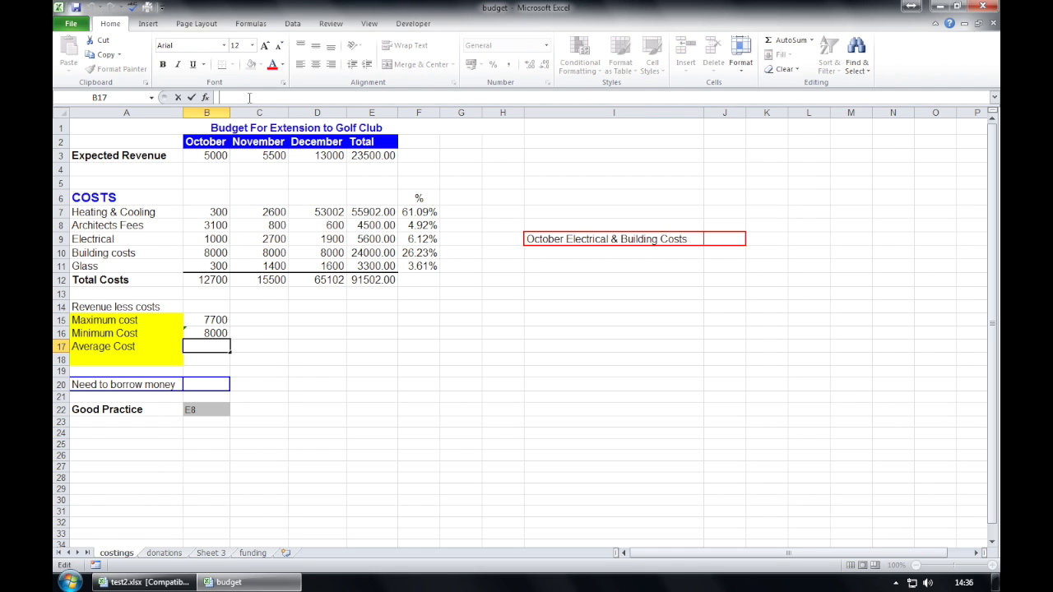
type("=MIN")
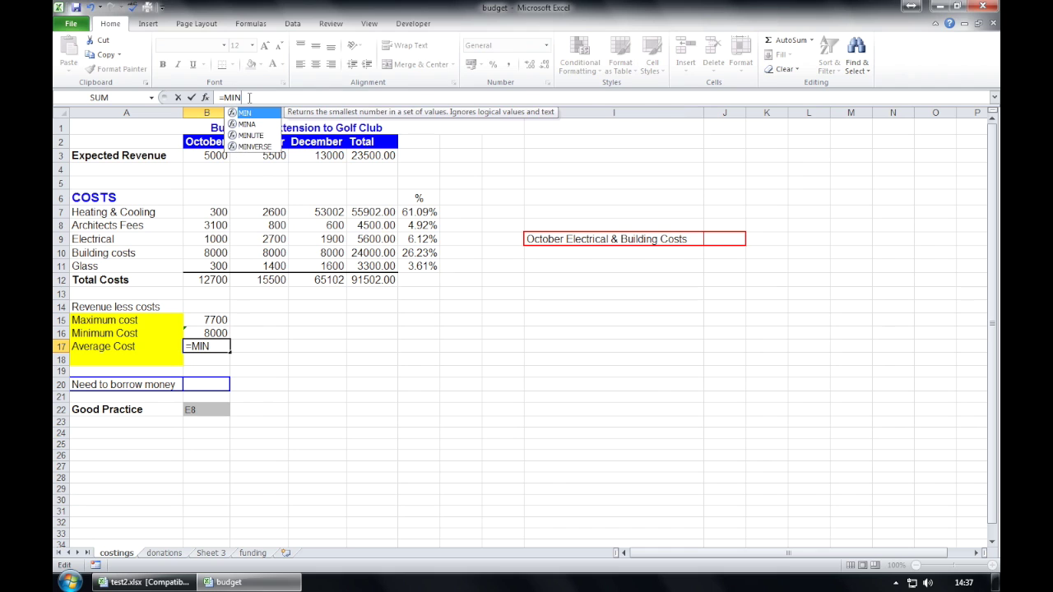
type("(")
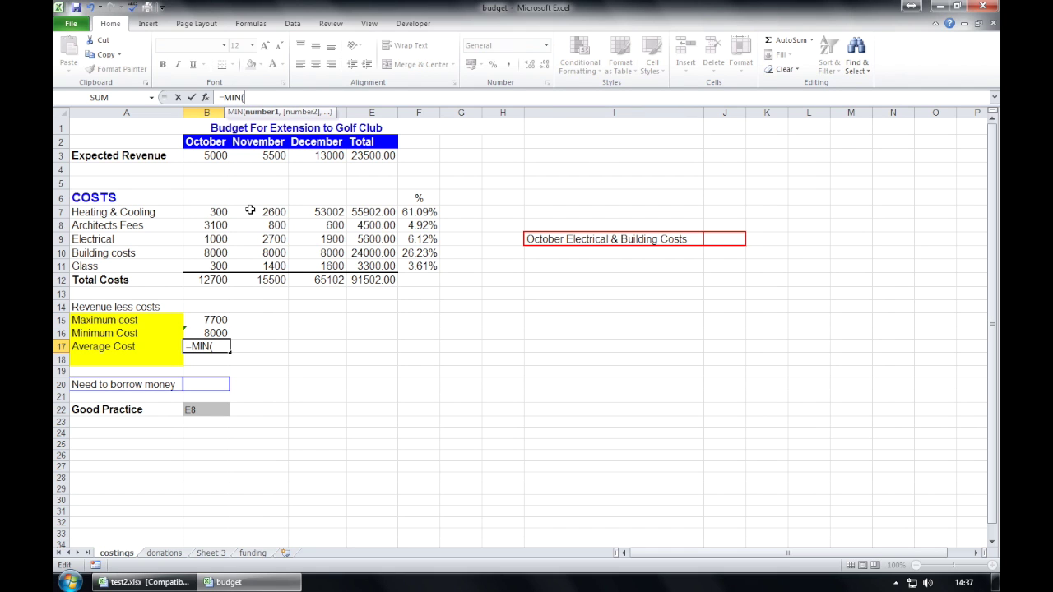
left_click_drag(215, 212, 221, 261)
type(")")
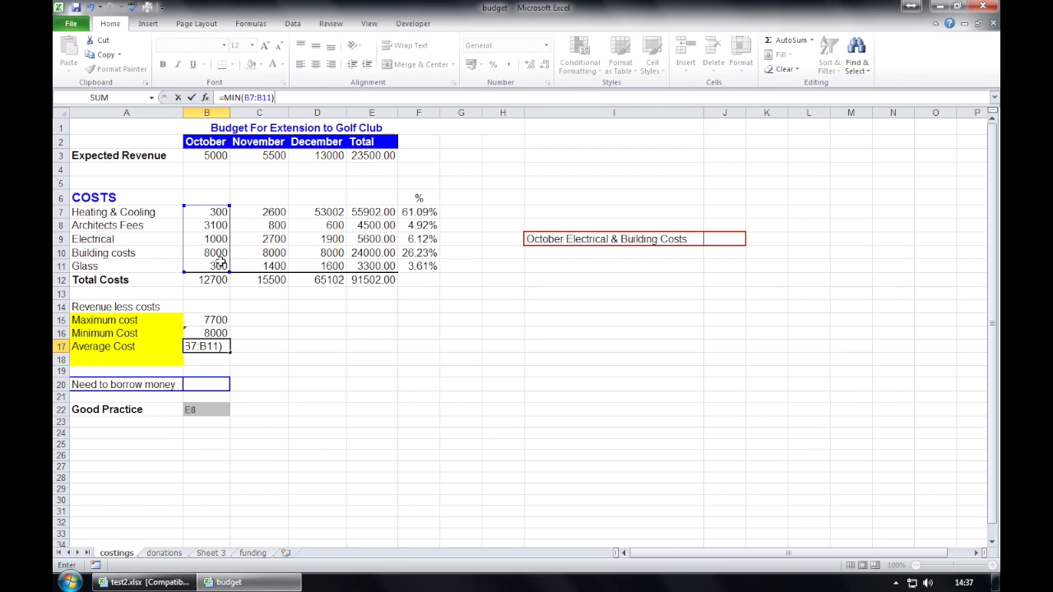
key("Return")
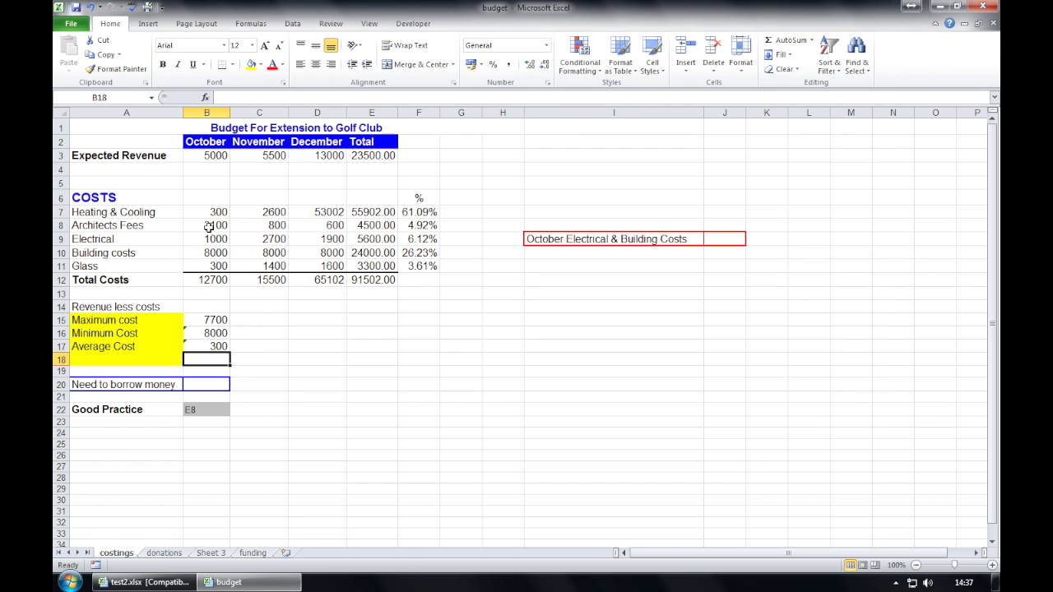
Enter the formula =AVERAGE(B7:B11) in cell B18 for the average October cost.
left_click(231, 98)
type("=AVE")
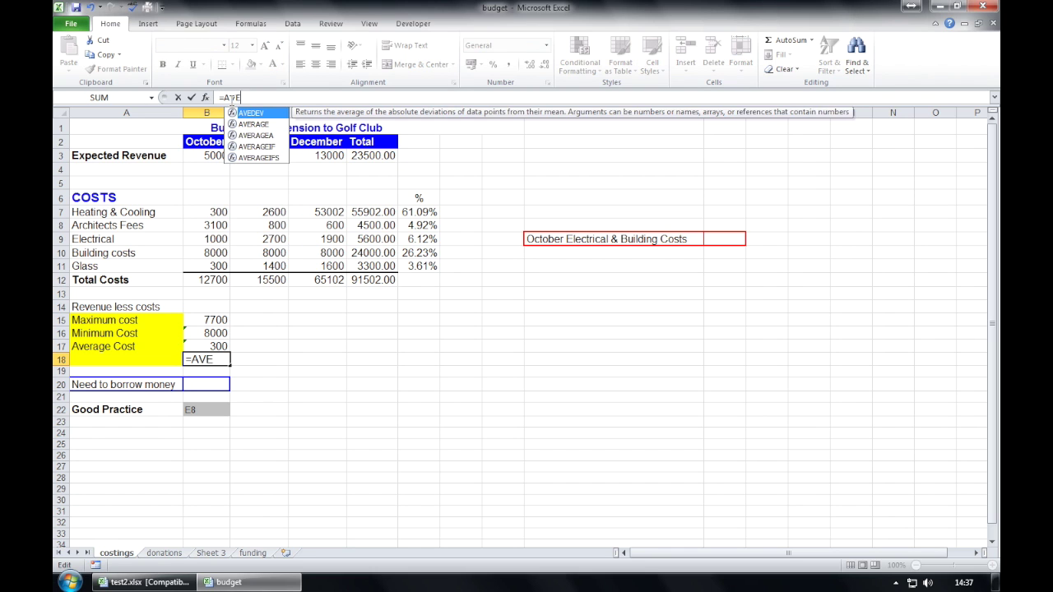
type("RAGE(")
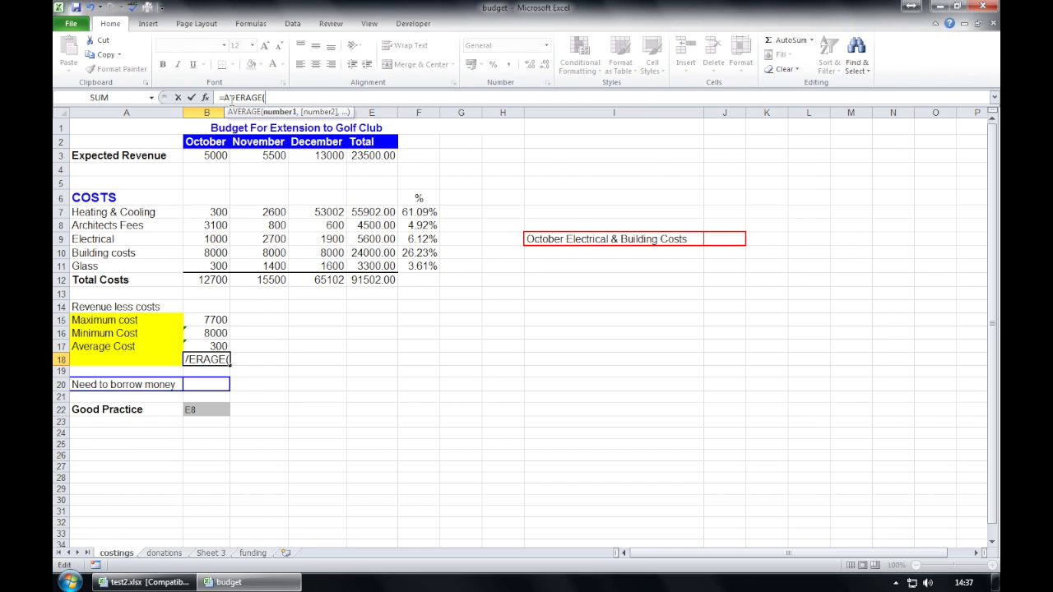
left_click(217, 213)
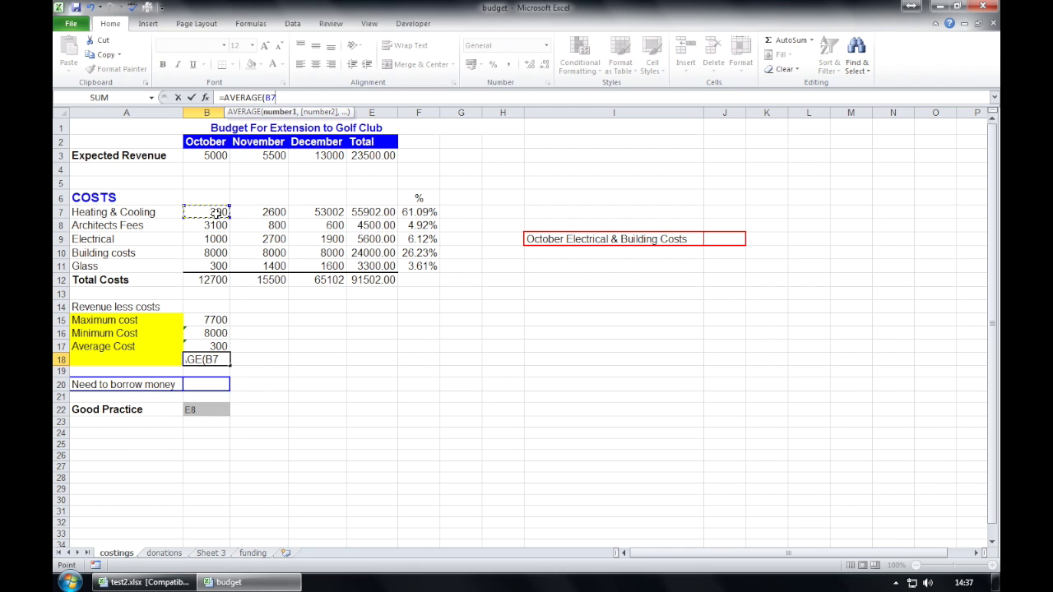
left_click_drag(217, 213, 215, 262)
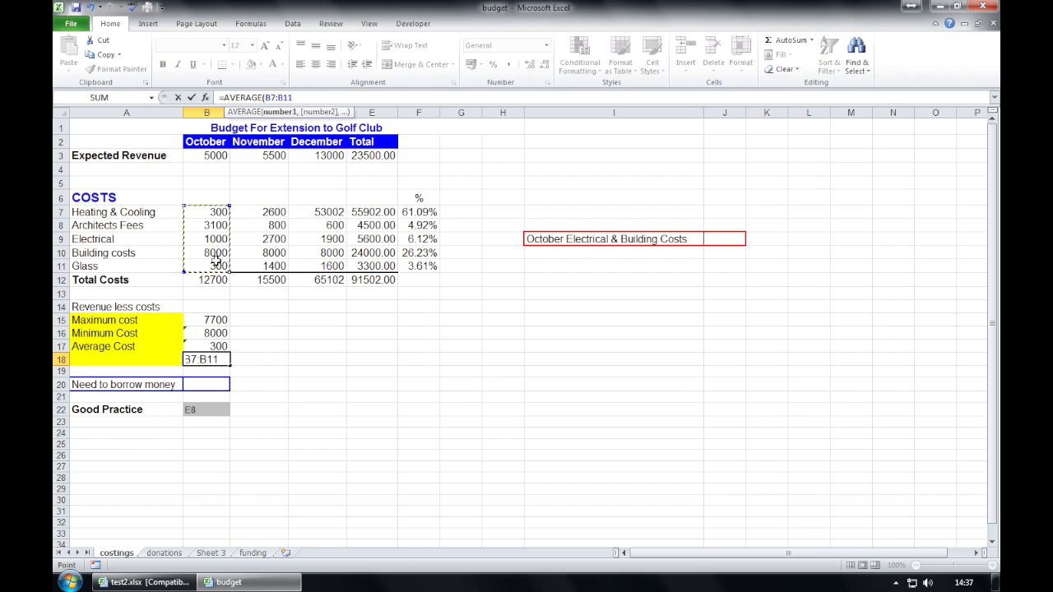
type(")")
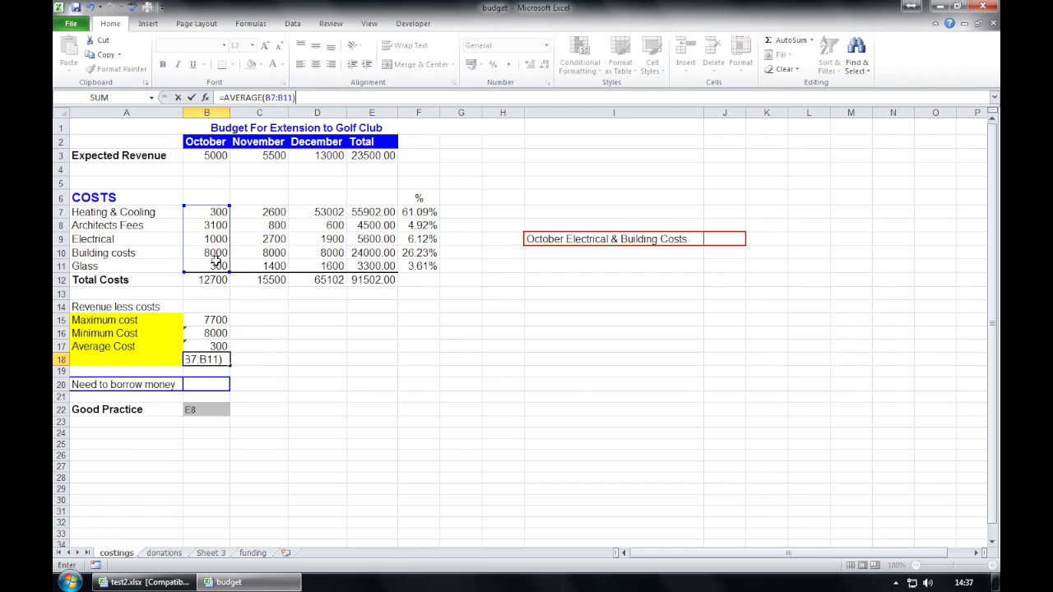
key("Return")
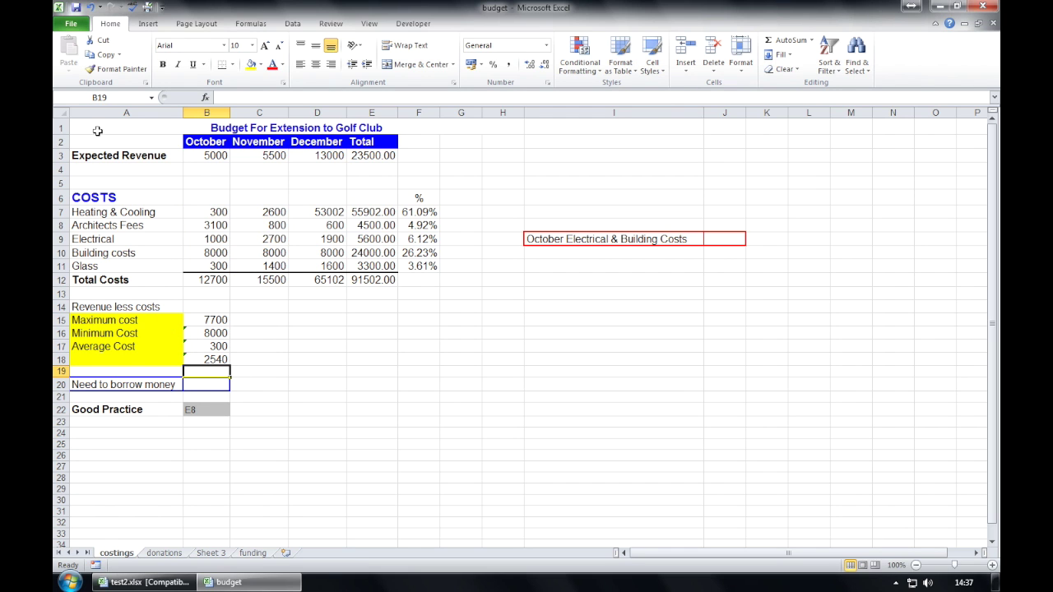
Browse the suggested functions starting with A, B and M from cell B19, and cancel the entry.
left_click(227, 96)
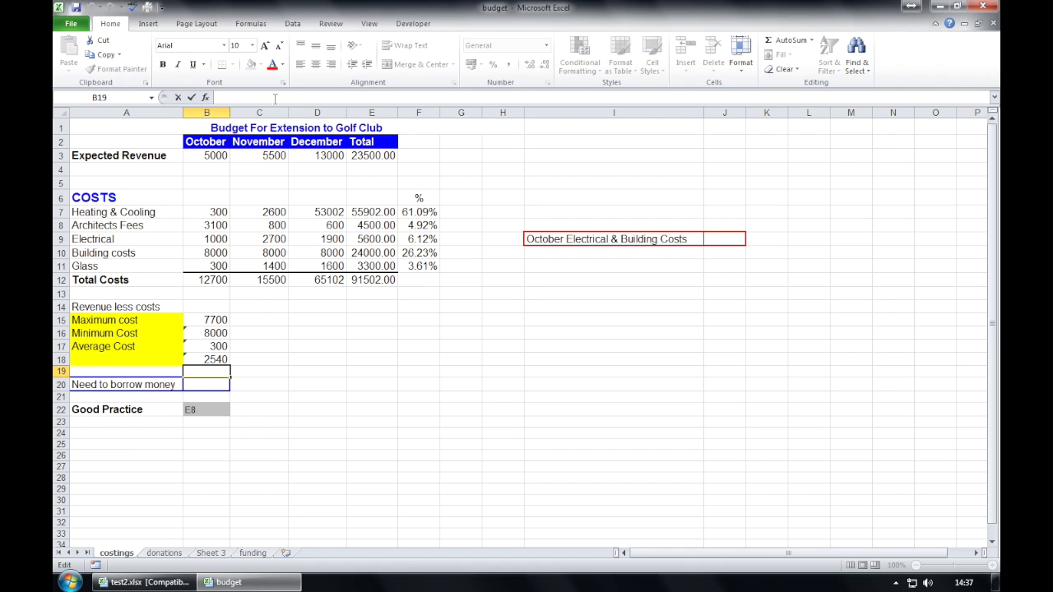
type("=")
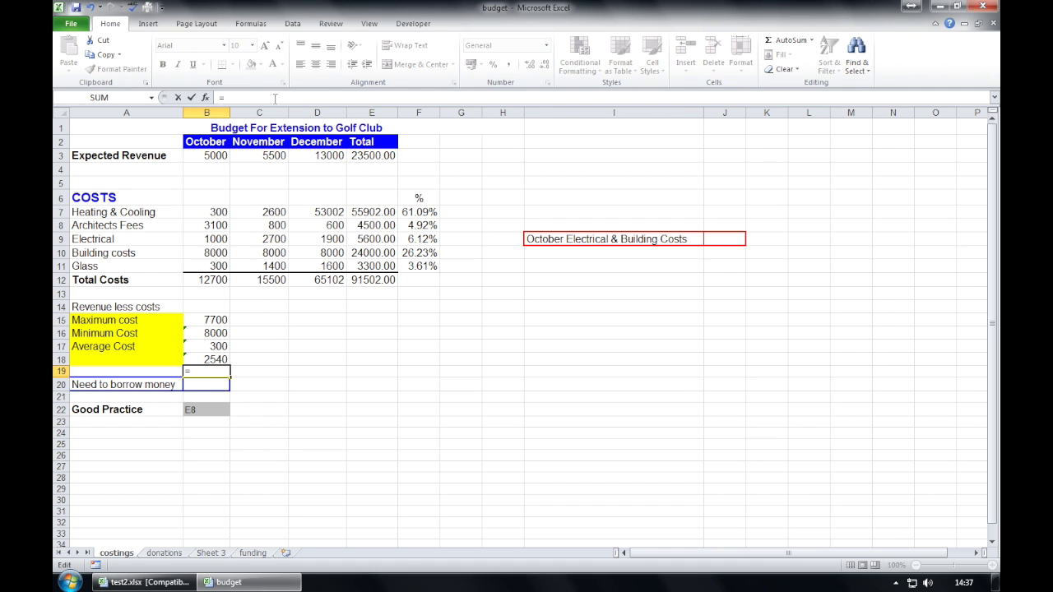
type("A")
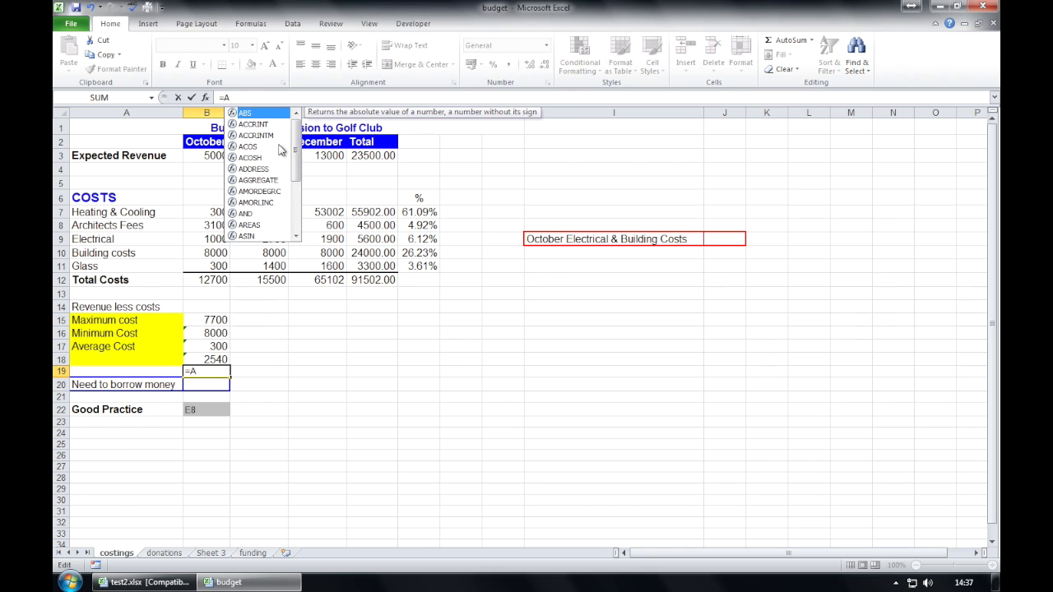
left_click_drag(297, 150, 293, 123)
key("BackSpace")
type("B")
key("BackSpace")
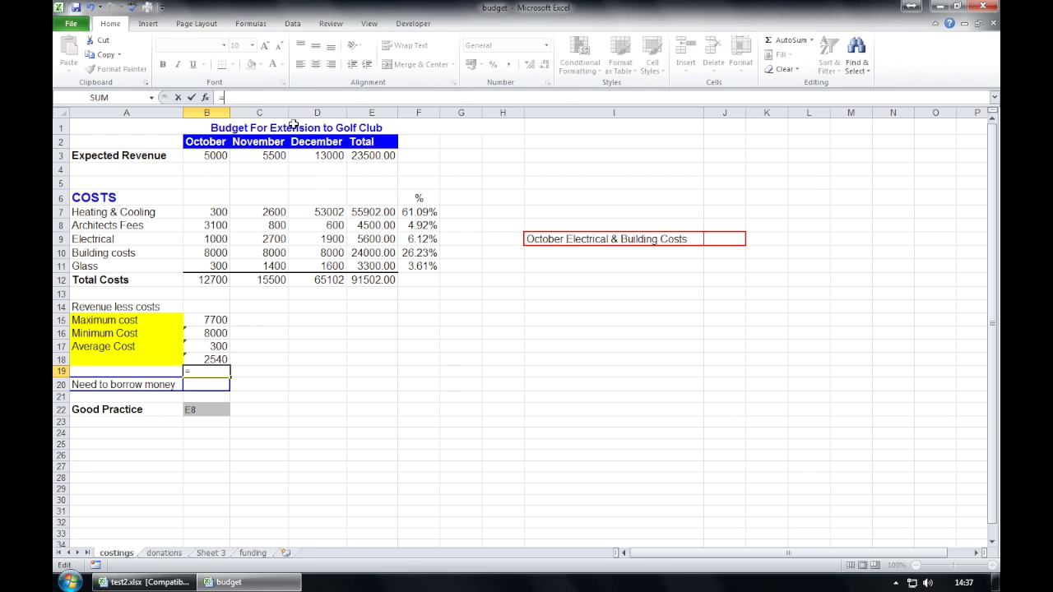
type("M")
mouse_move(299, 133)
left_mouse_down()
mouse_move(295, 196)
mouse_move(302, 119)
mouse_move(283, 200)
mouse_move(303, 120)
left_mouse_up()
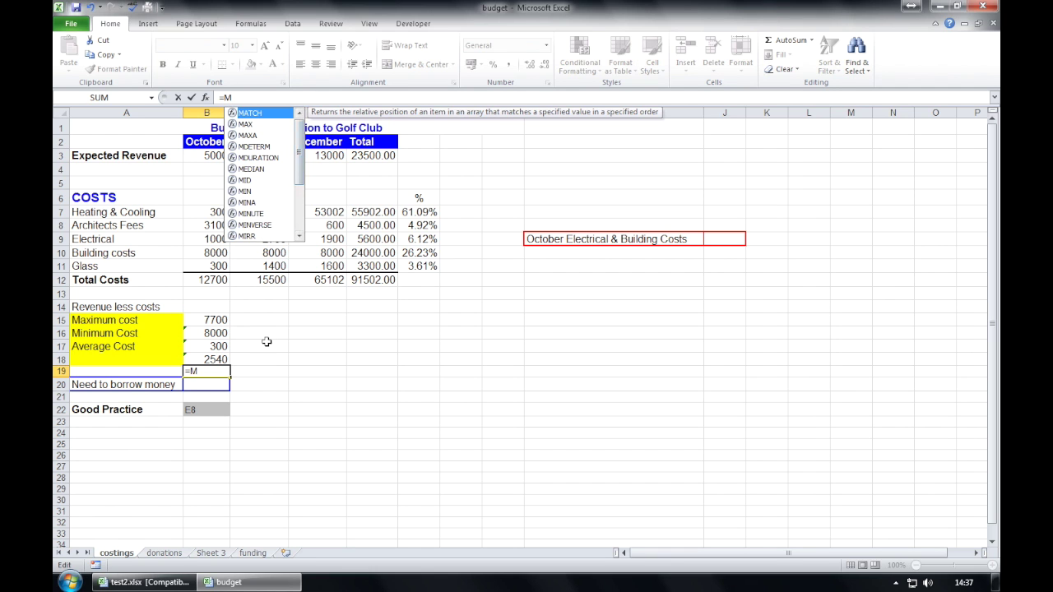
key("Escape")
key("Escape")
Enter the formula =AVERAGE(A14:A17) in cell A18, averaging the text labels above it.
key("Up")
key("Left")
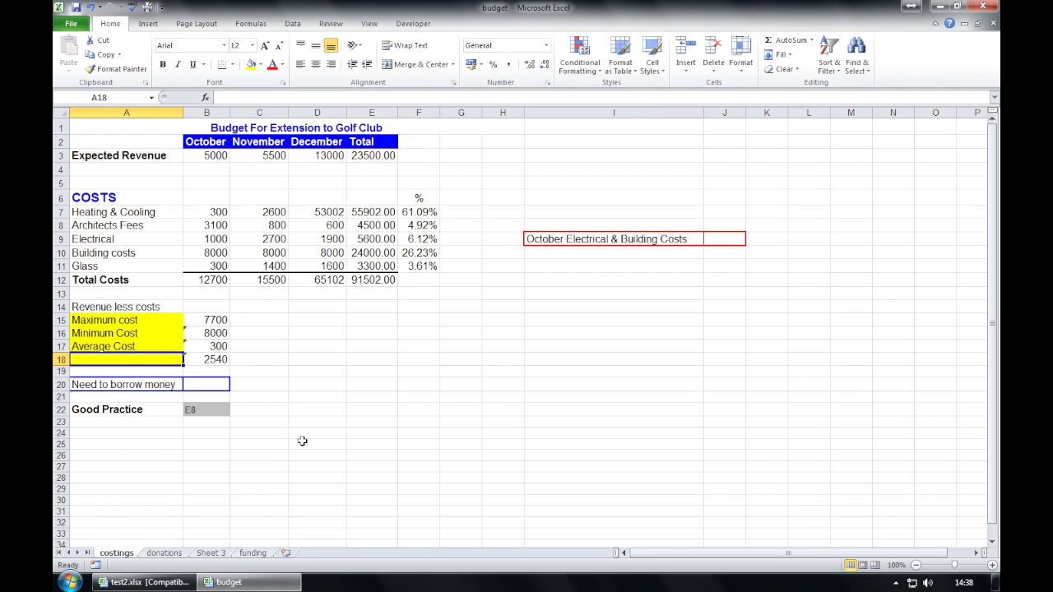
left_click(247, 98)
type("=AVERAGE(")
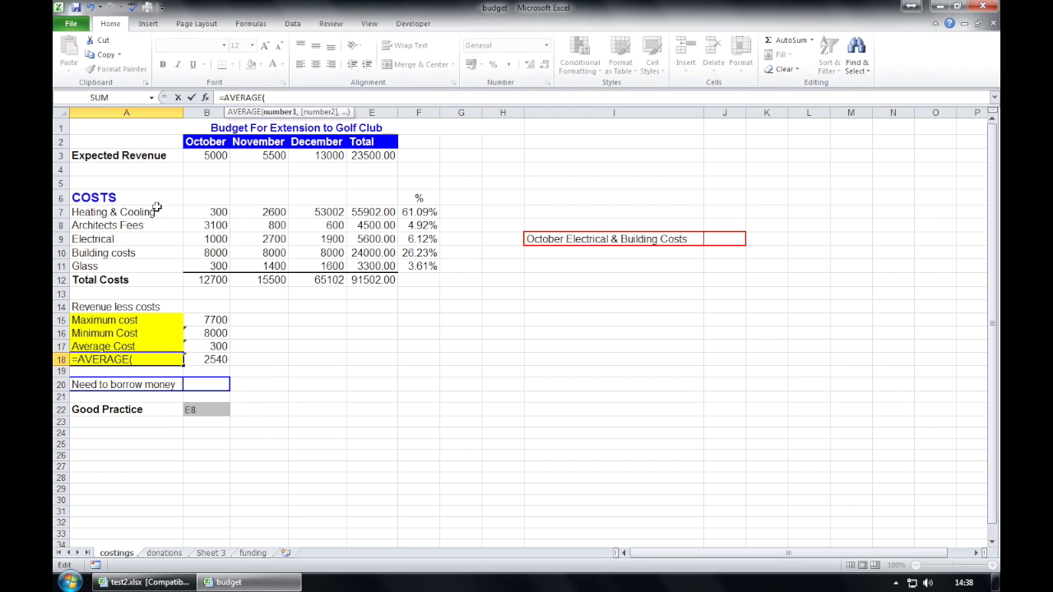
left_click_drag(107, 307, 112, 346)
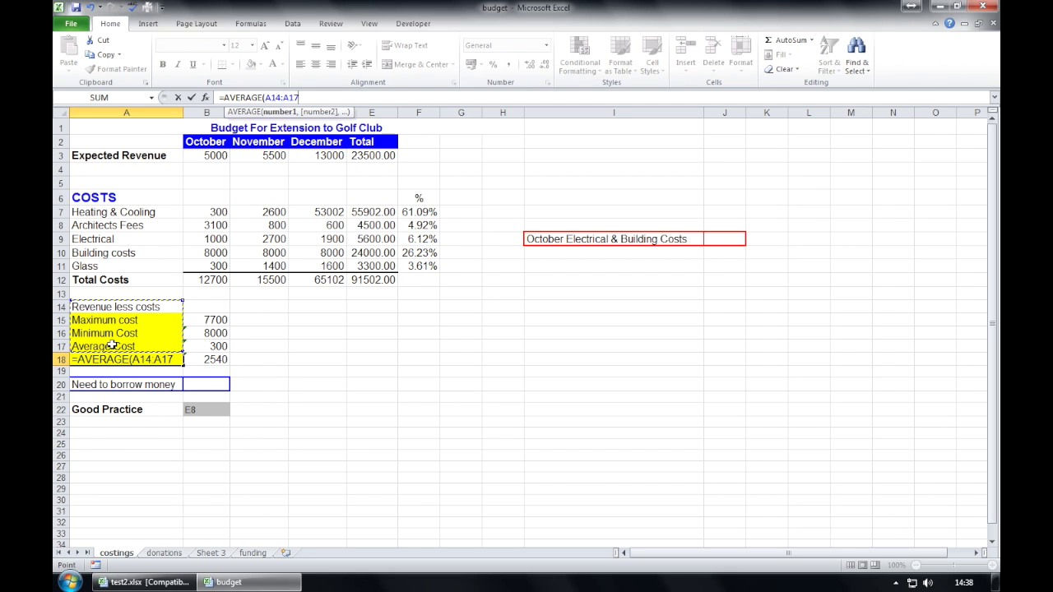
type(")")
key("Return")
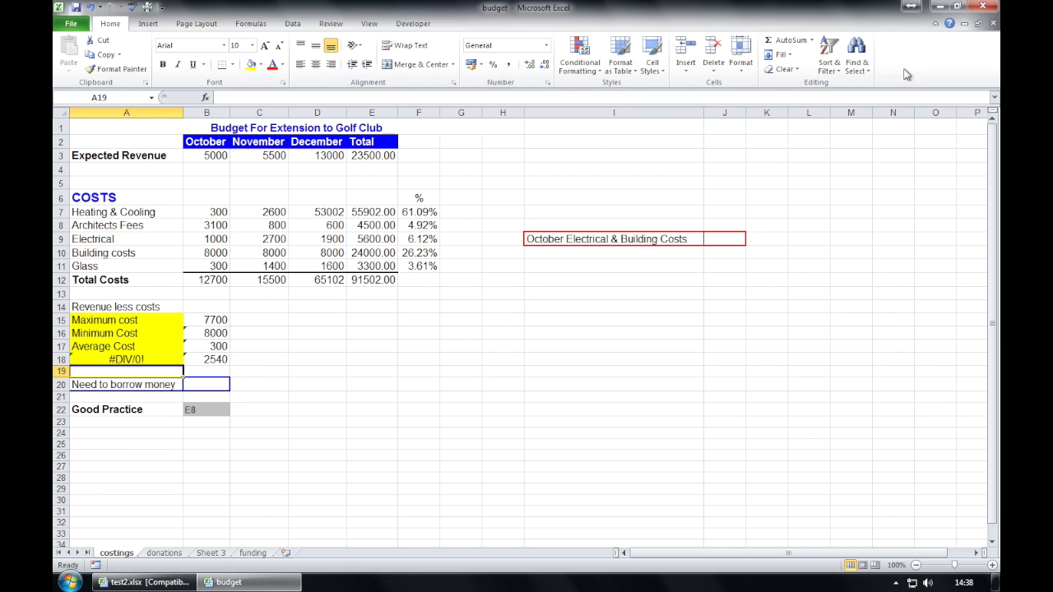
Search the Excel help for ERROR, look through the listed articles and close the help.
left_click(949, 27)
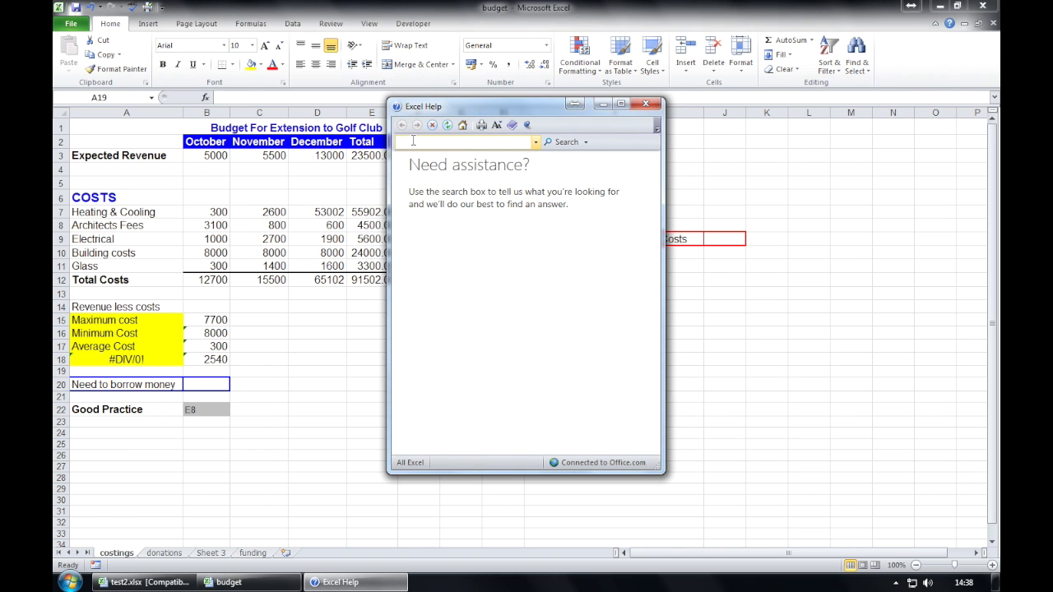
type("ERROR")
key("Return")
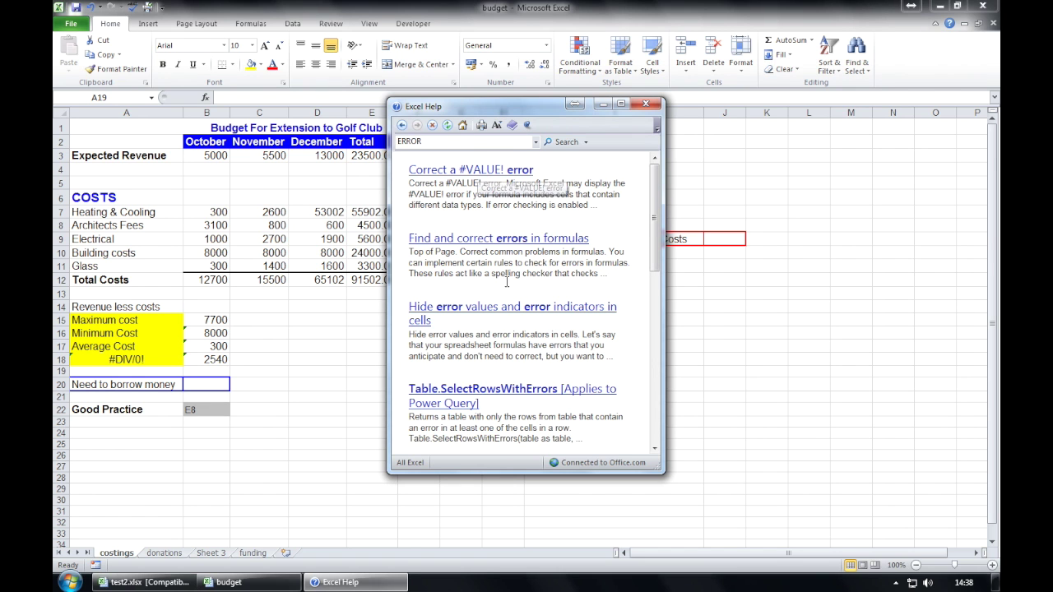
left_click_drag(651, 221, 668, 280)
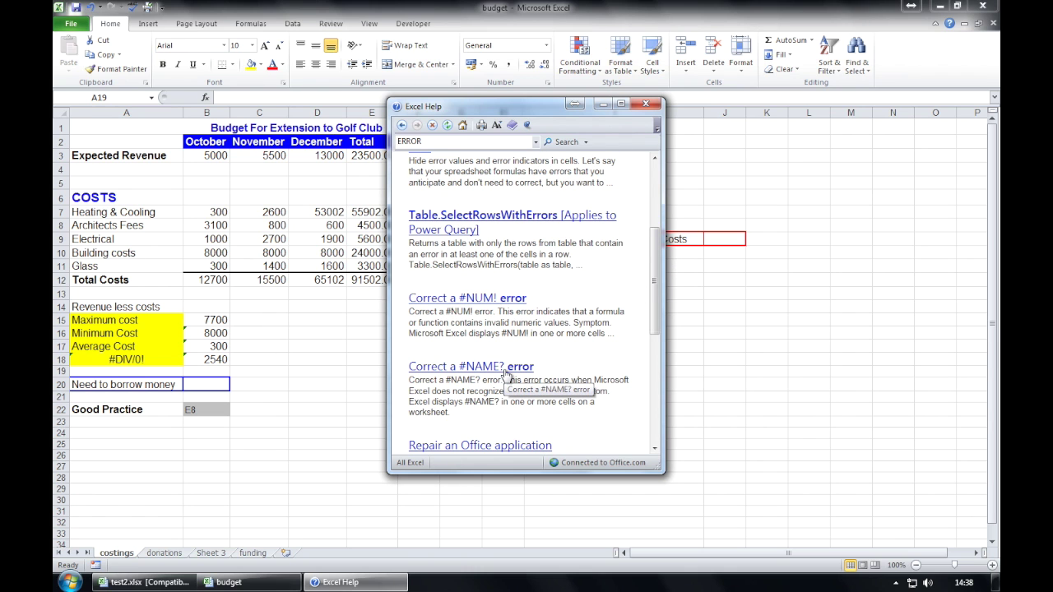
left_click(645, 103)
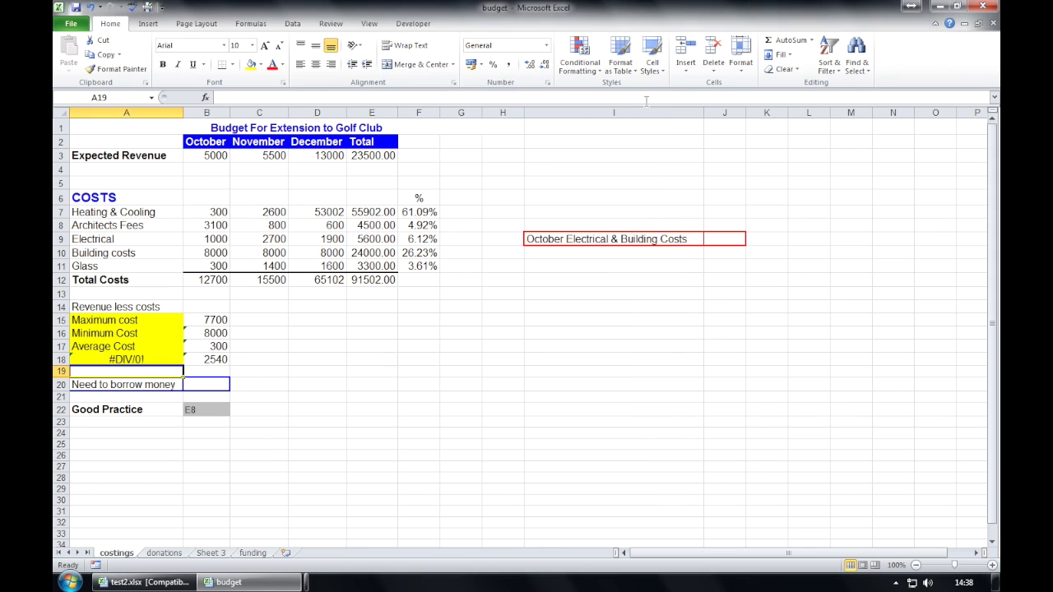
Delete the AVERAGE formula from cell A18.
left_click(163, 359)
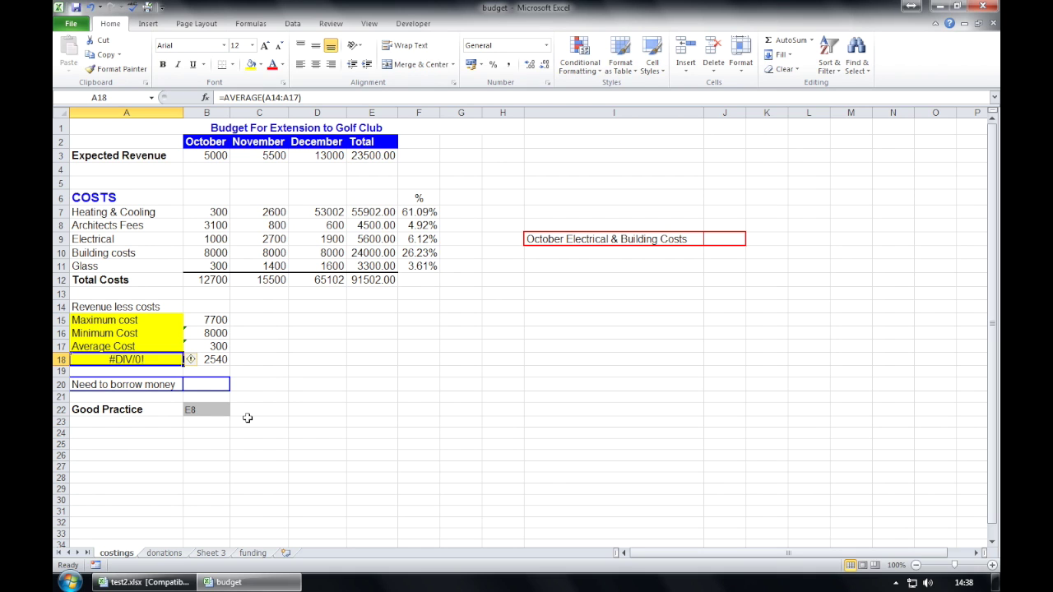
key("Delete")
Enter the formula =IF(B15>0,"YES","NO") in cell B20 for the need to borrow money.
left_click(209, 381)
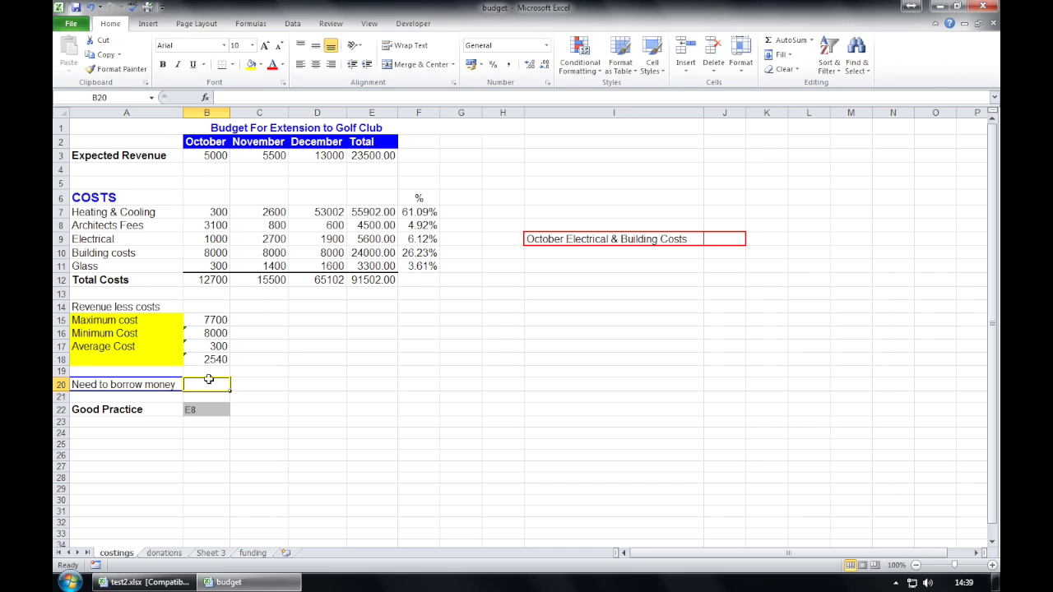
left_click(255, 97)
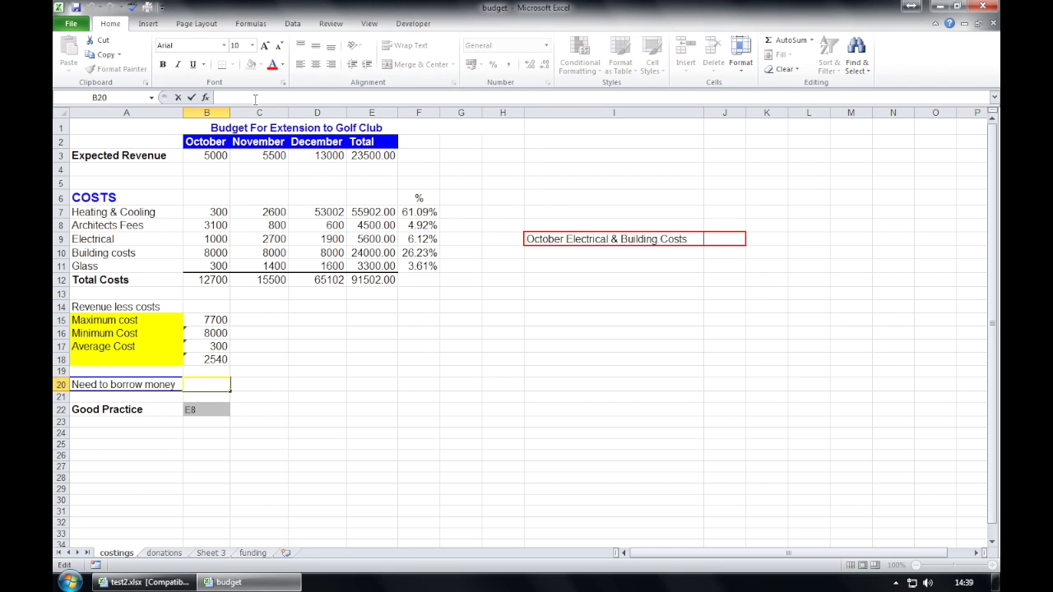
type("=IF")
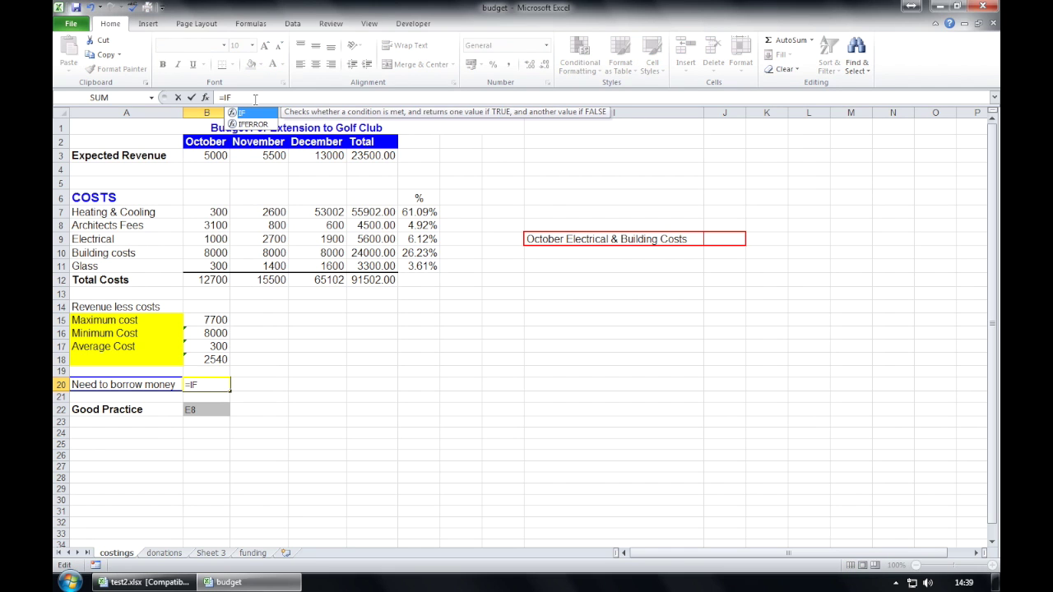
type("(")
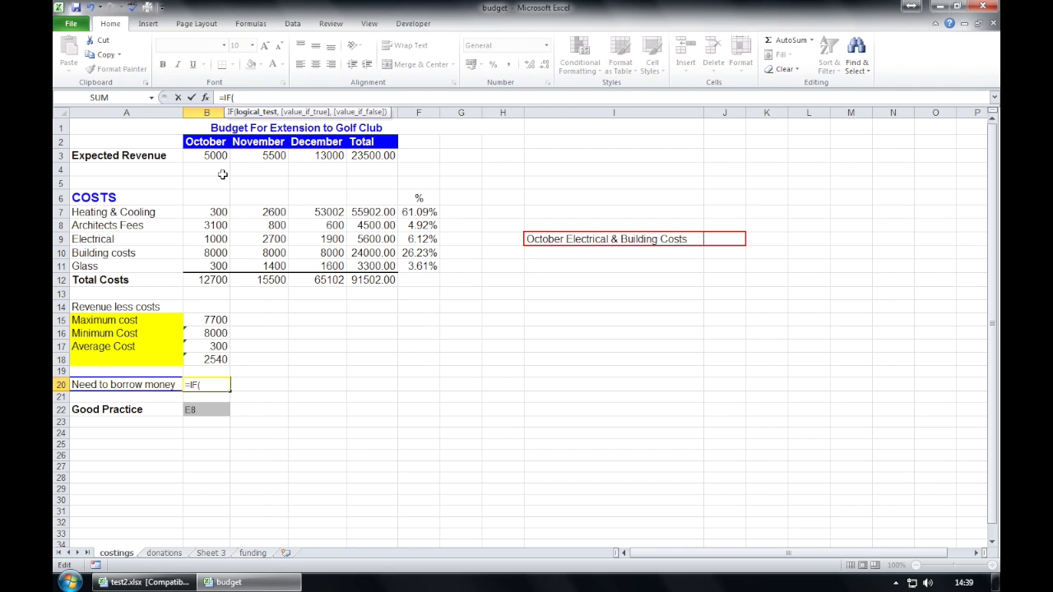
type("B15>0")
type(",")
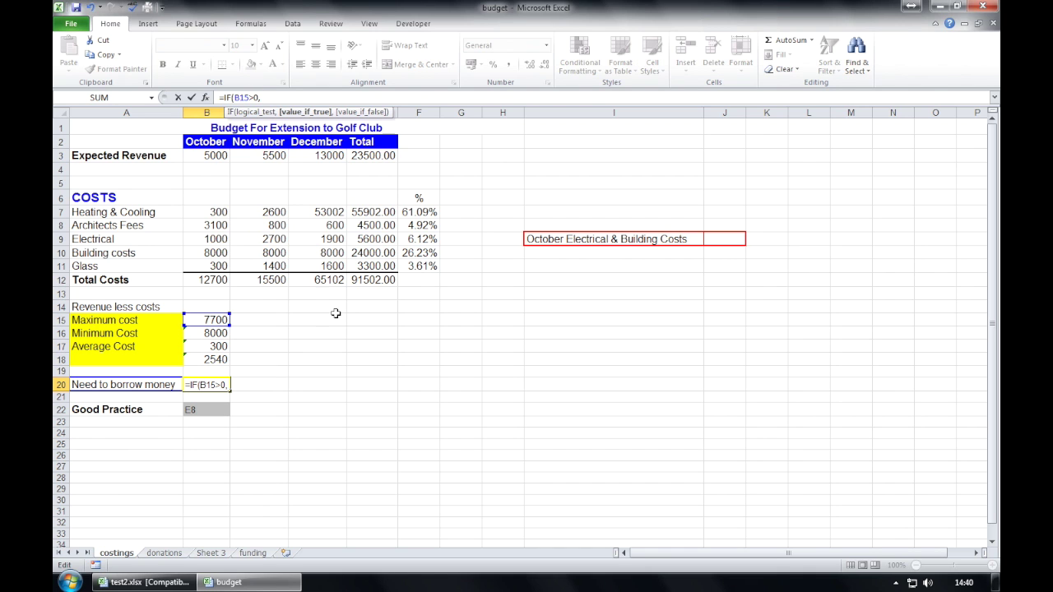
type("\"YES\",")
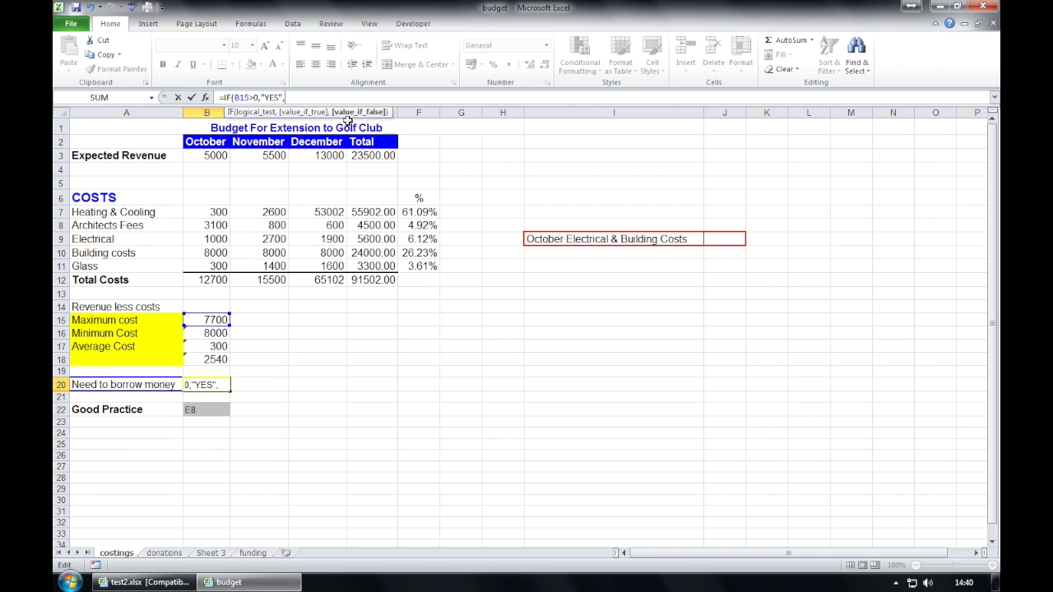
type("\"NO\"")
key("Return")
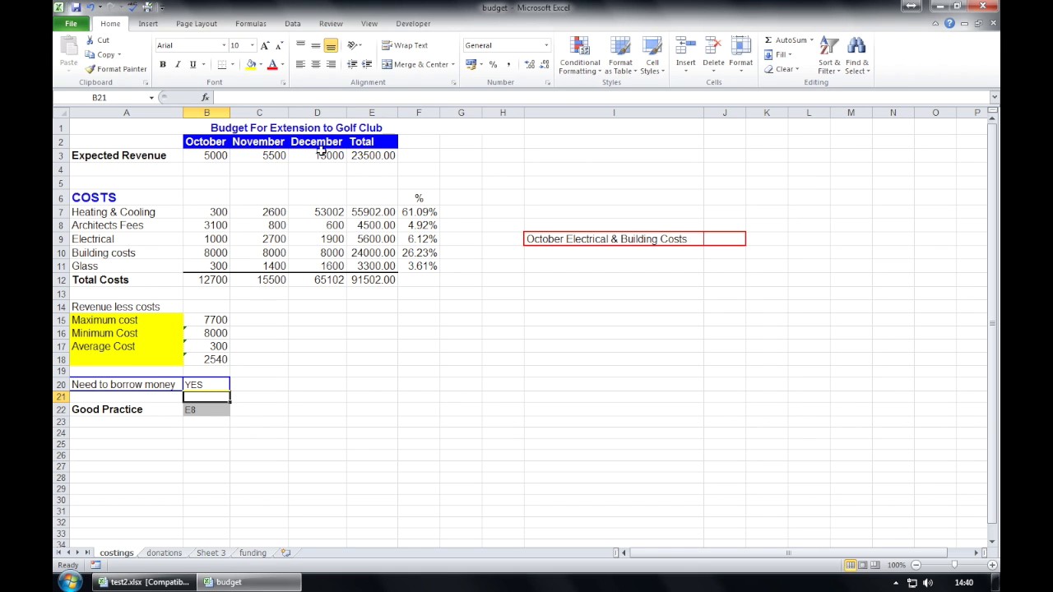
left_click(328, 407)
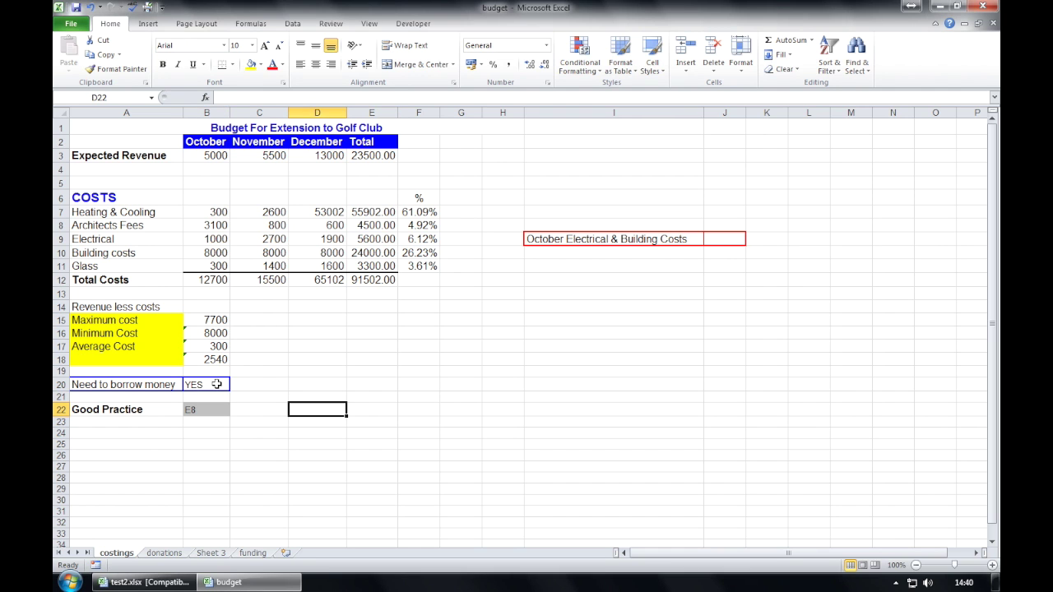
left_click(218, 383)
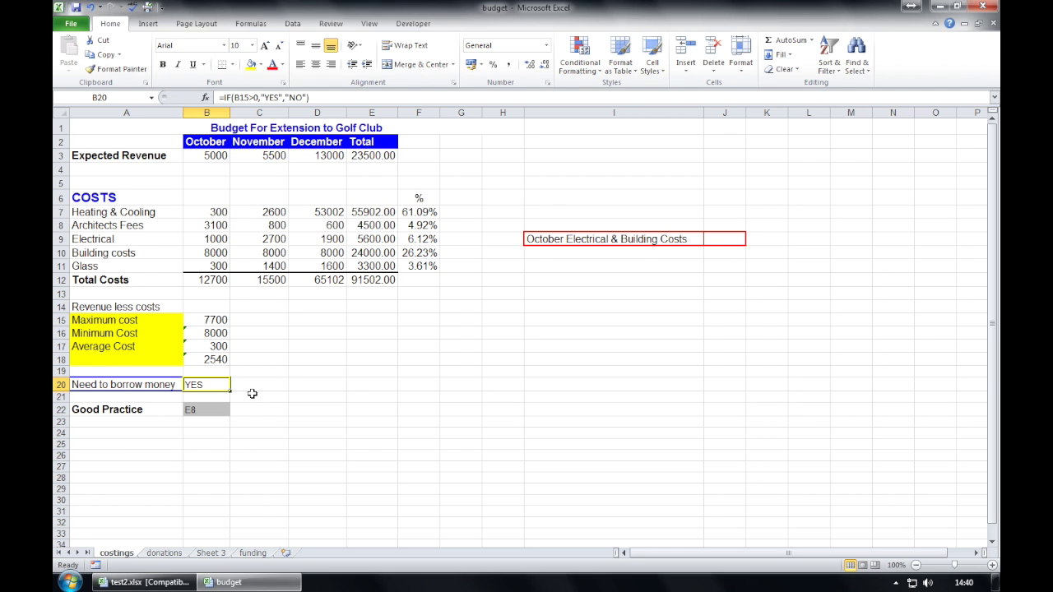
left_click(283, 385)
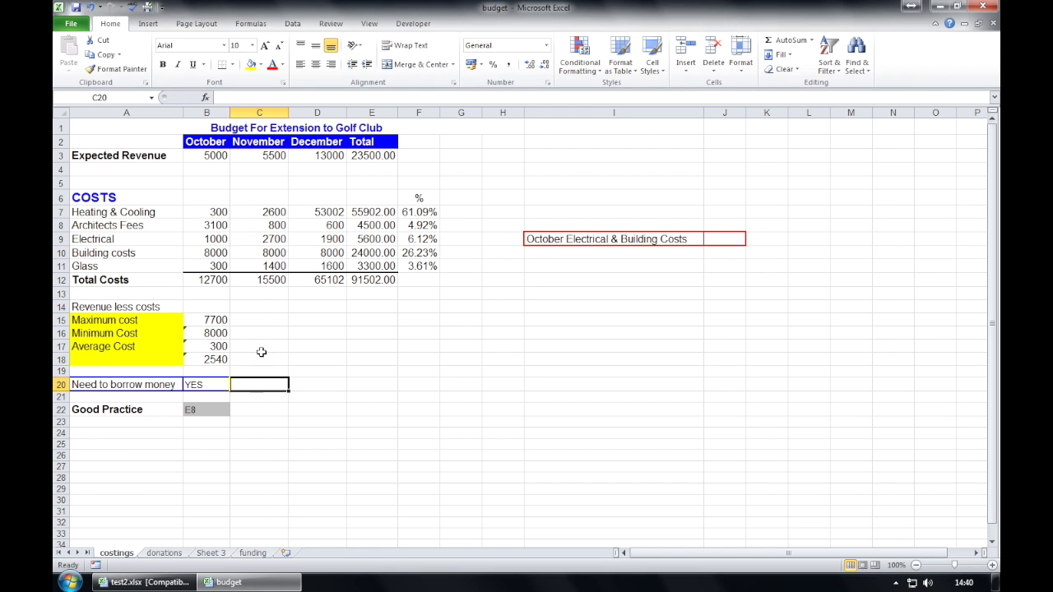
Change the condition of the IF formula in cell B20 to B15=0.
left_click(211, 384)
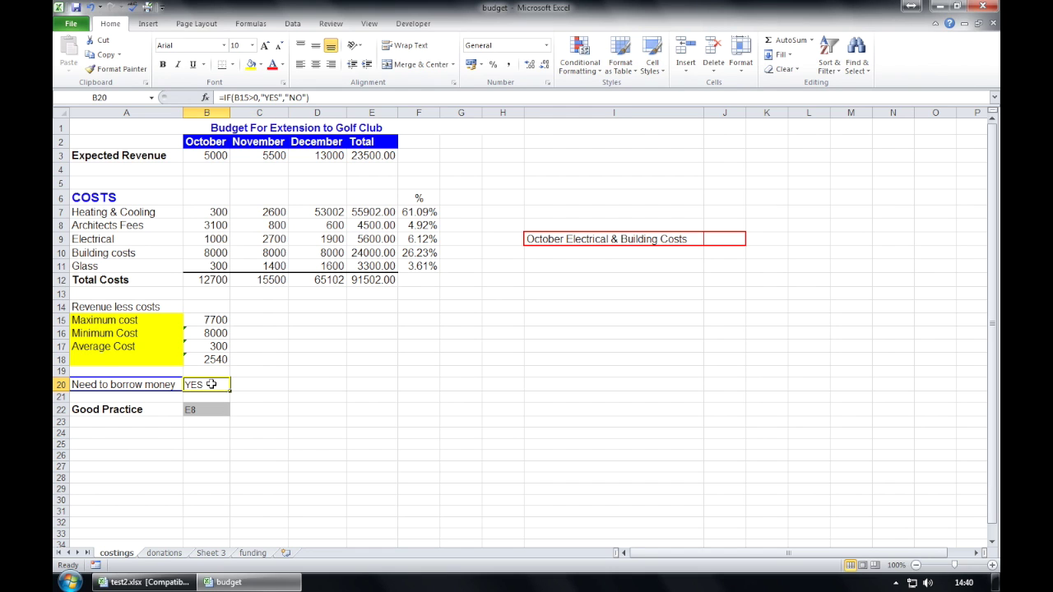
left_click(255, 98)
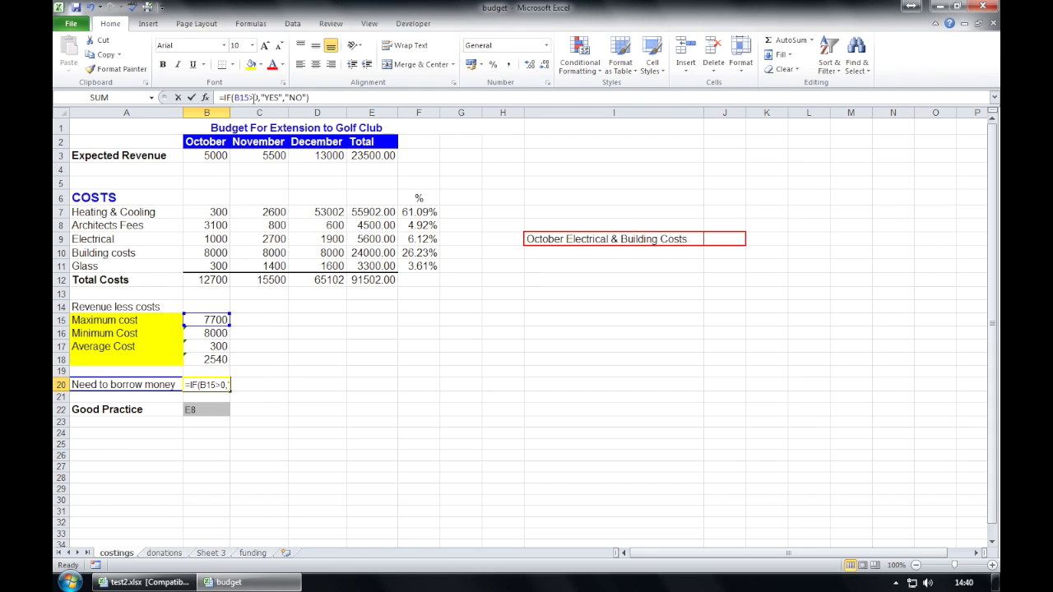
key("BackSpace")
type("=")
key("Return")
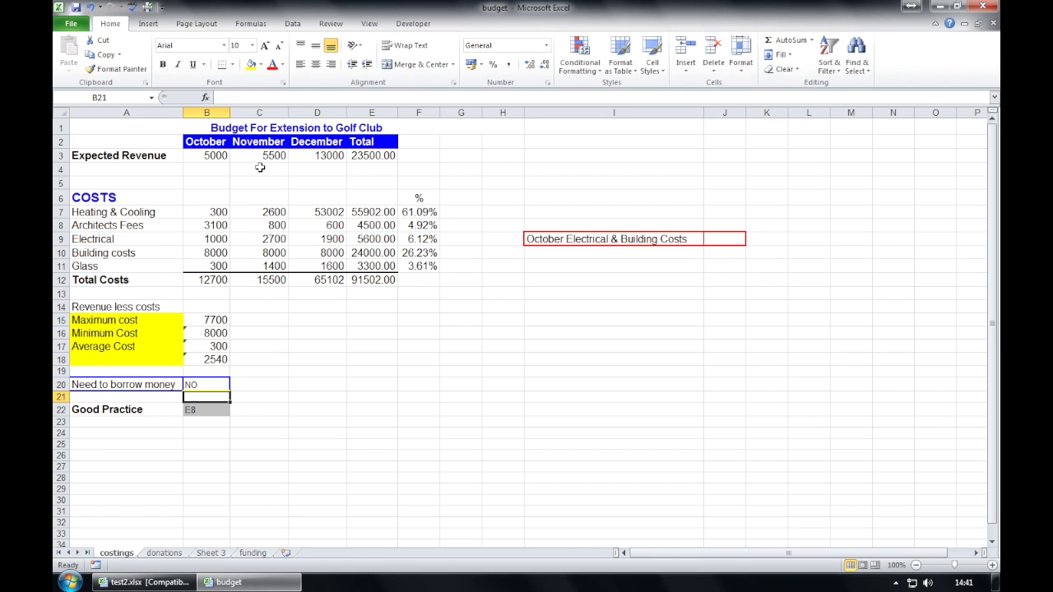
left_click(252, 382)
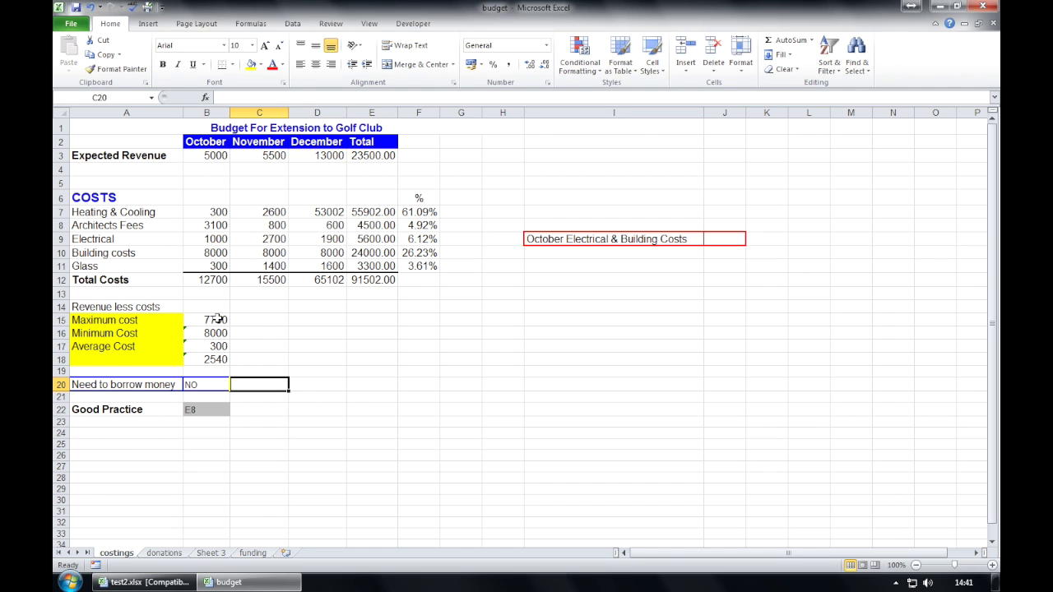
Change the condition of the IF formula in cell B20 to B15<0.
left_click(217, 383)
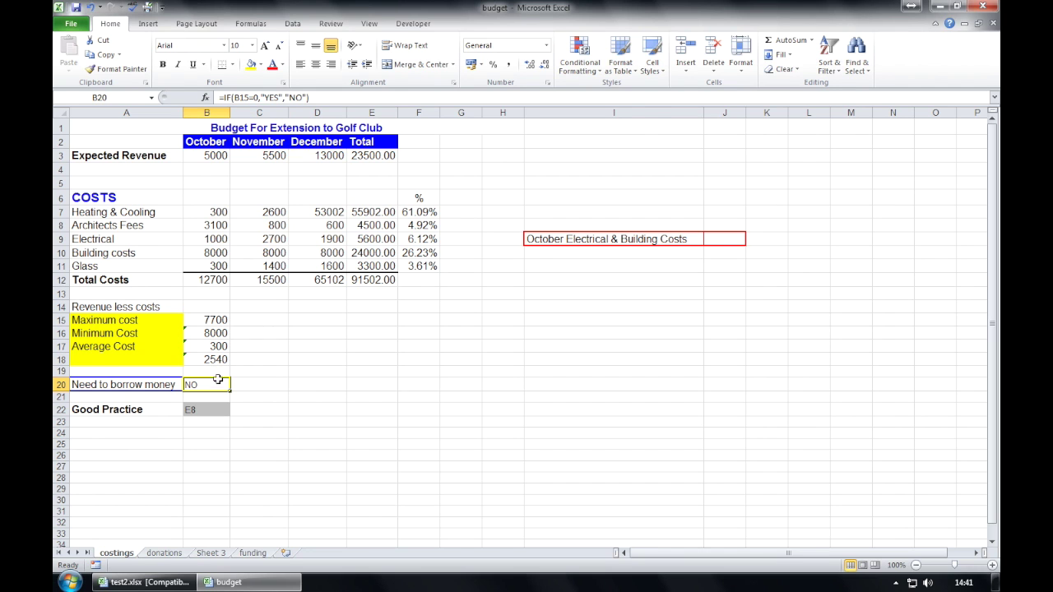
left_click(255, 98)
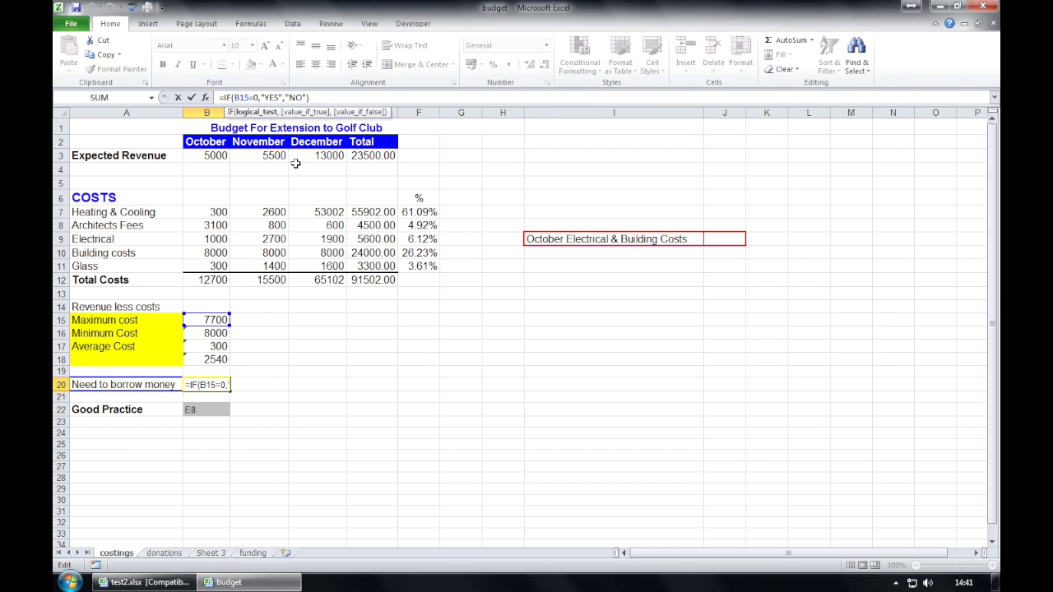
key("BackSpace")
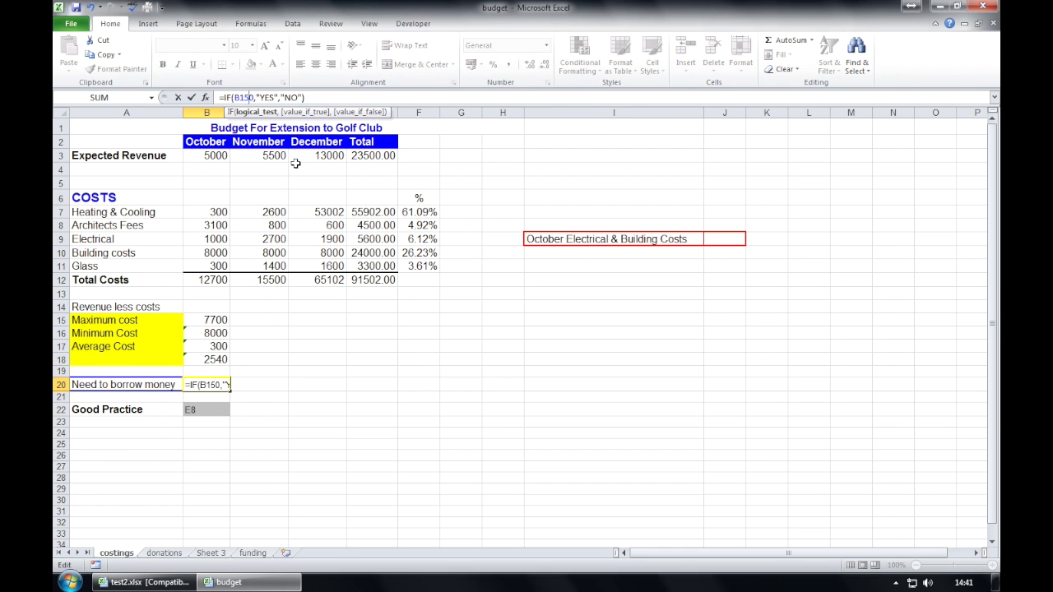
type("<")
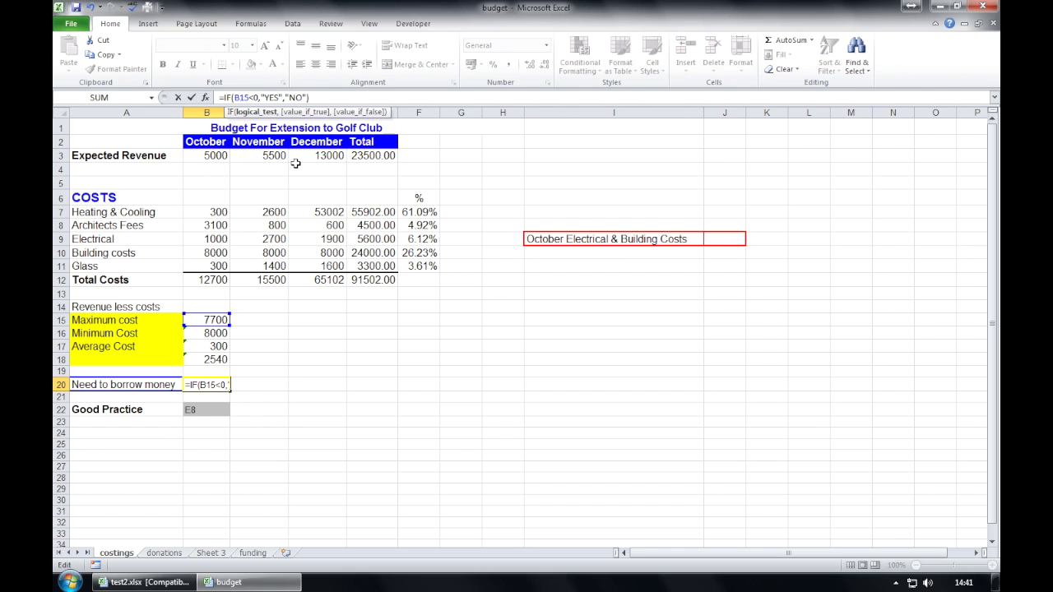
key("Return")
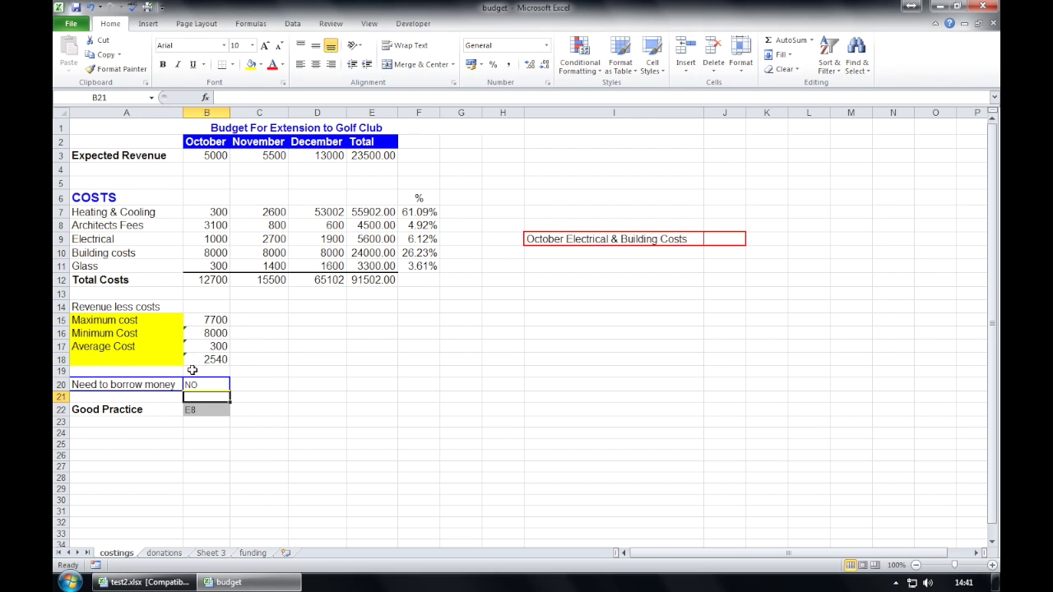
left_click(294, 382)
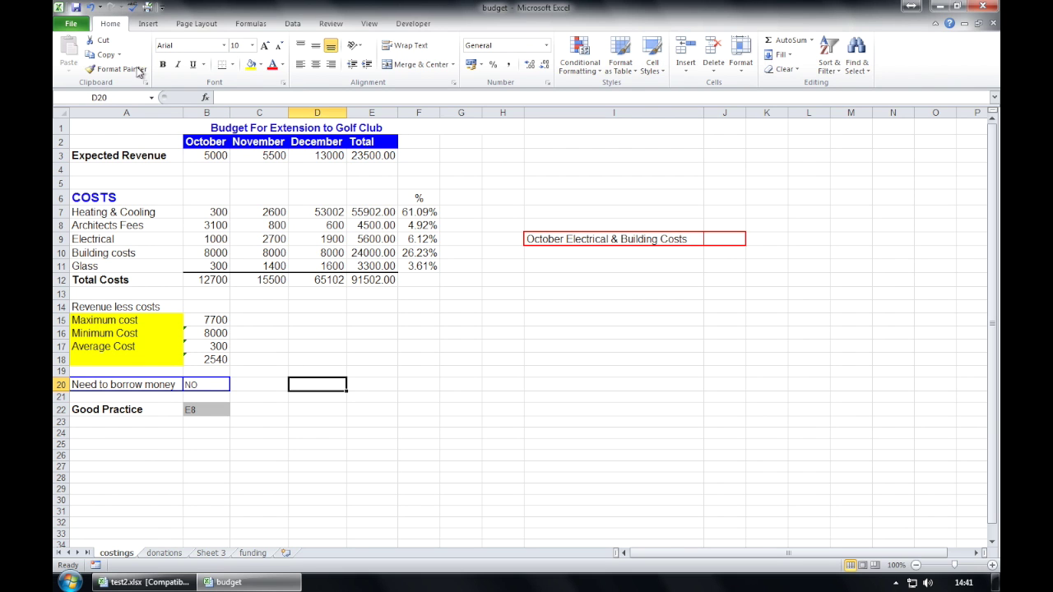
Save the budget workbook.
left_click(72, 24)
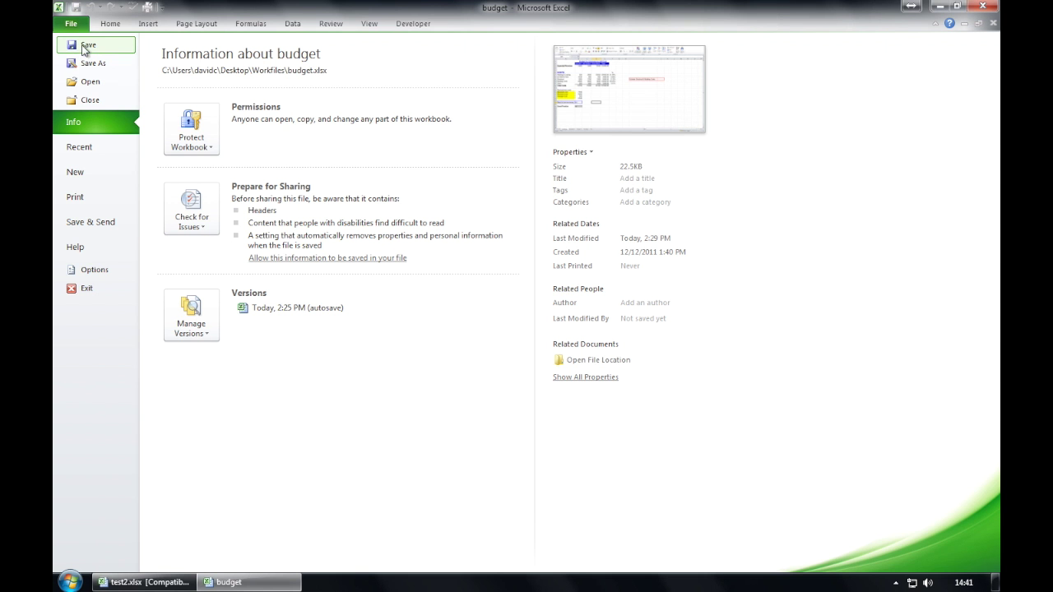
left_click(82, 48)
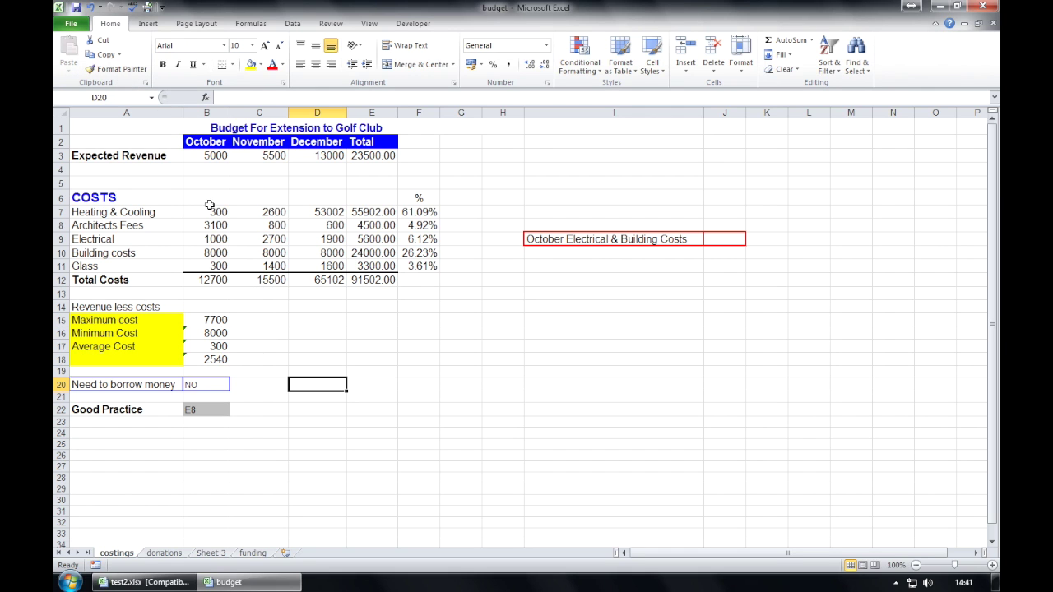
Format the Expected Revenue figures in B3:E3 as Currency with 0 decimal places and no symbol.
left_click_drag(207, 161, 354, 156)
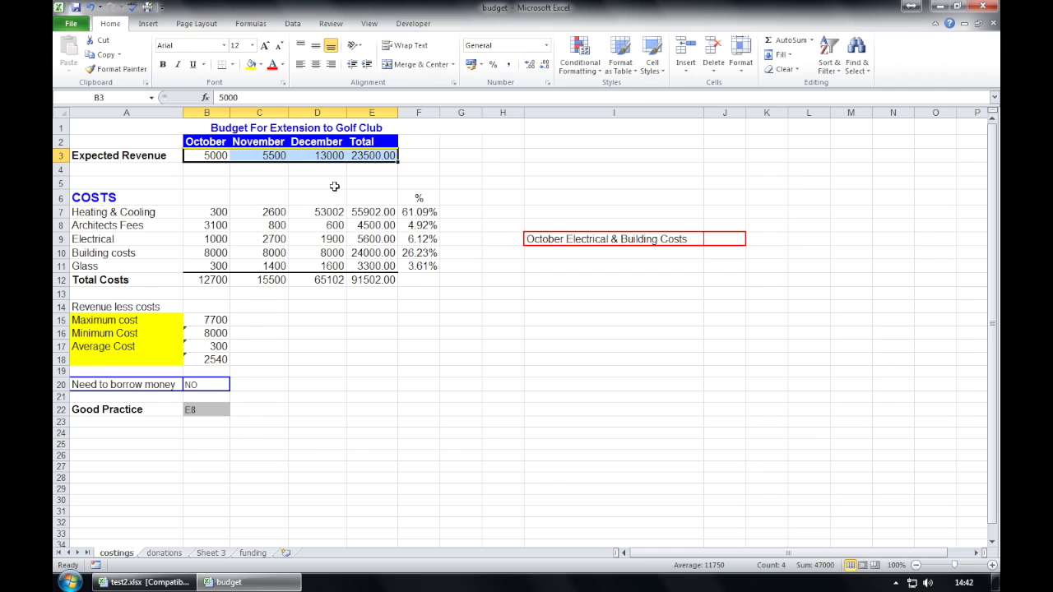
left_click(743, 71)
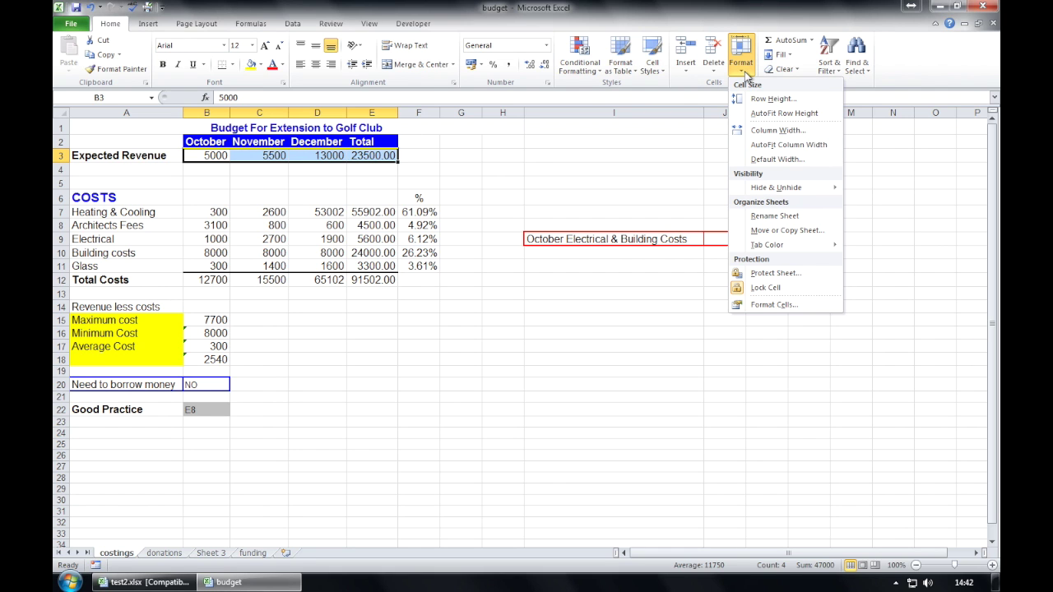
left_click(773, 304)
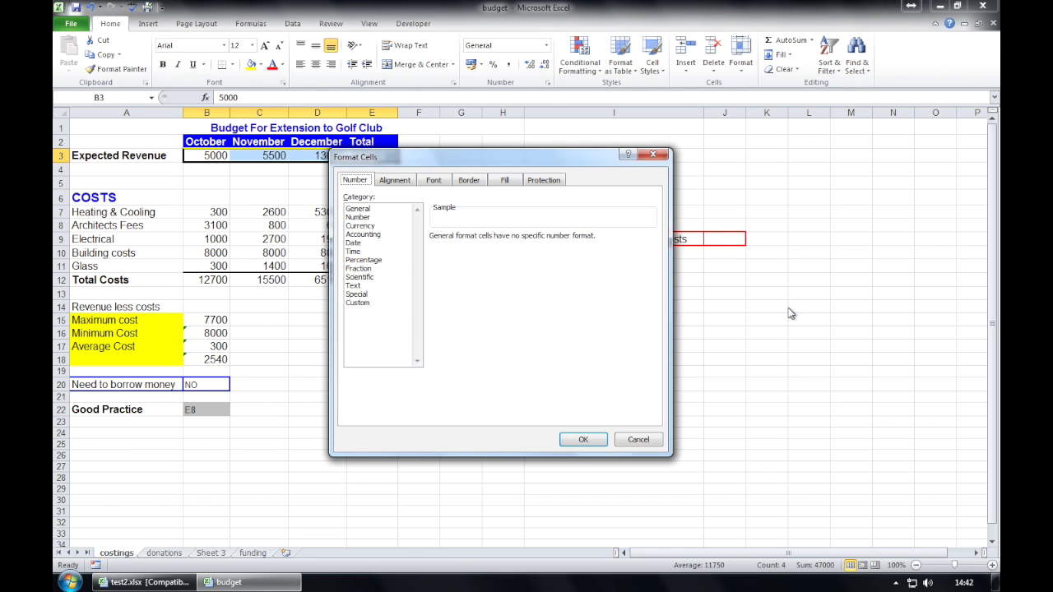
left_click(357, 226)
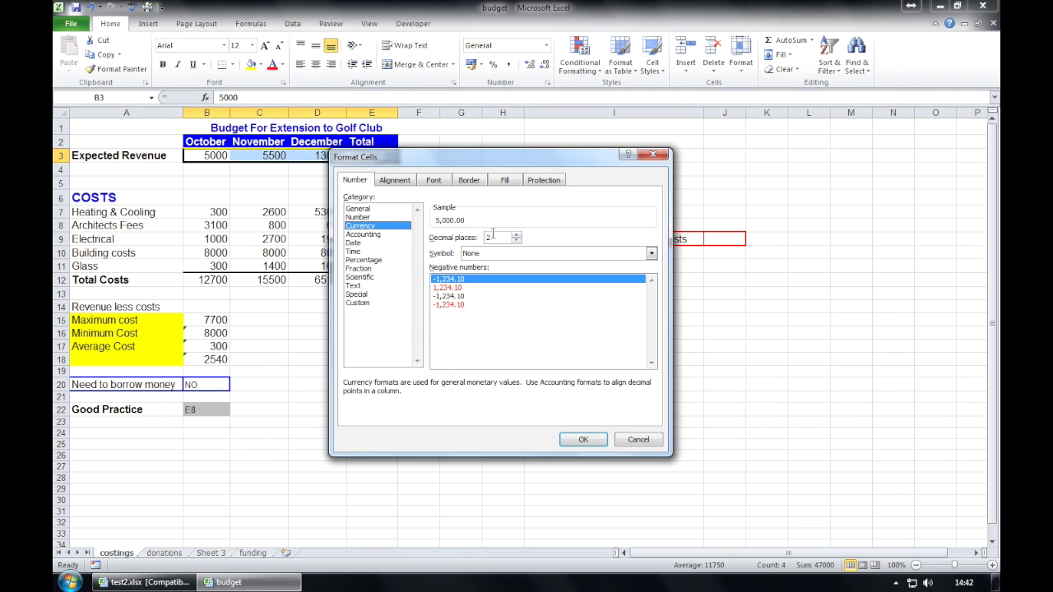
left_click(517, 241)
left_click(517, 241)
left_click(565, 437)
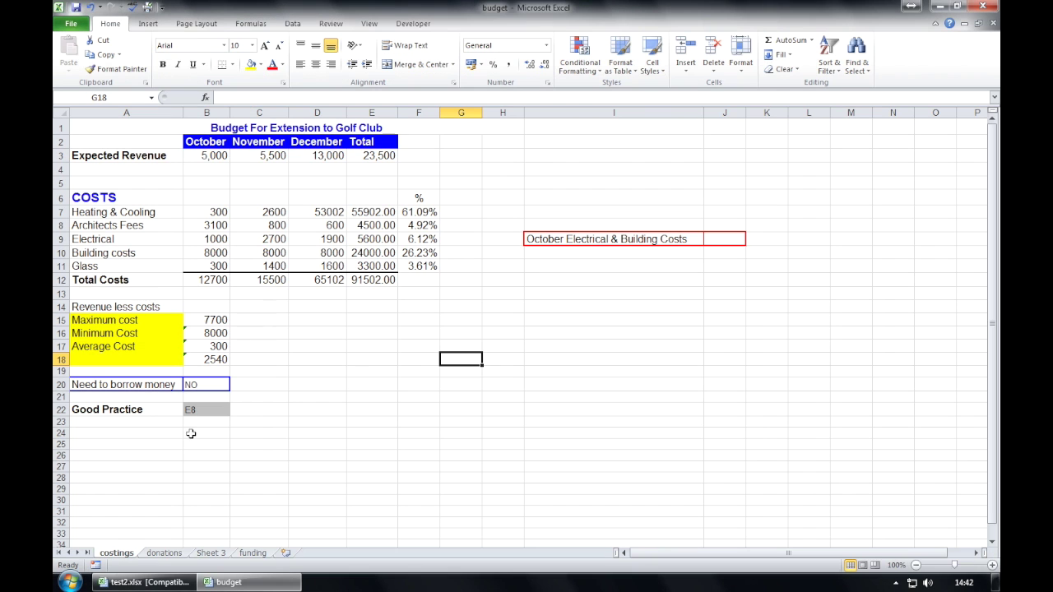
Sort the donations records in A2:C135, treated as data without headers, by Column C values from smallest to largest.
left_click(170, 557)
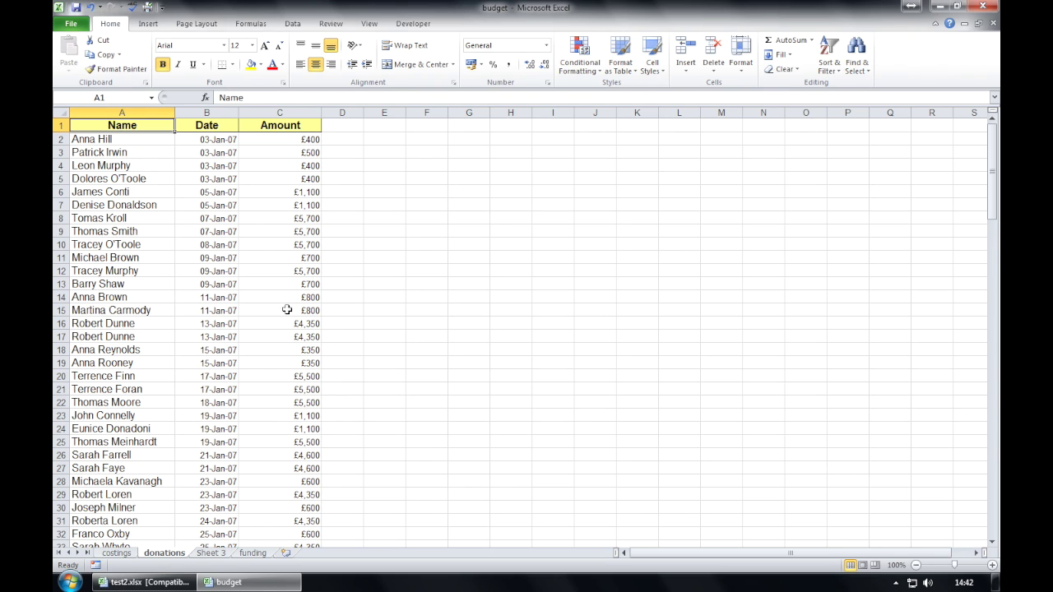
left_click(128, 141)
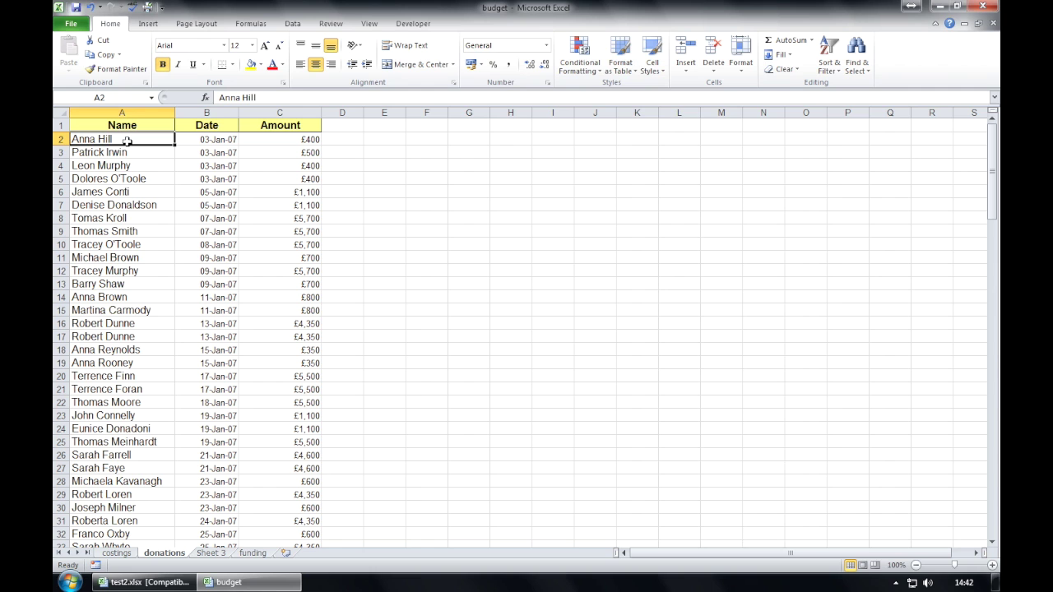
left_click_drag(128, 141, 296, 498)
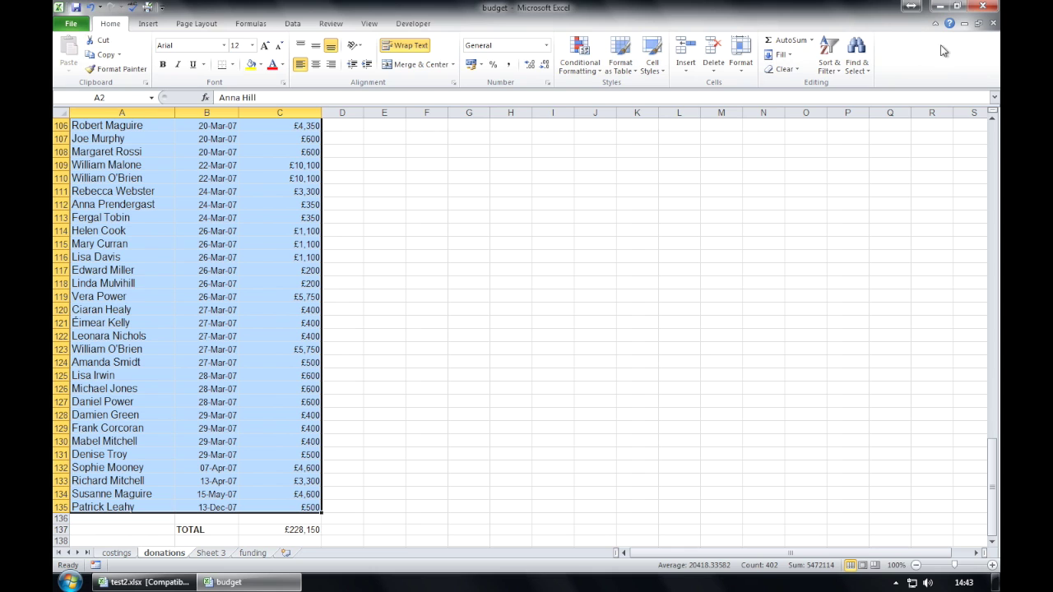
left_click(837, 74)
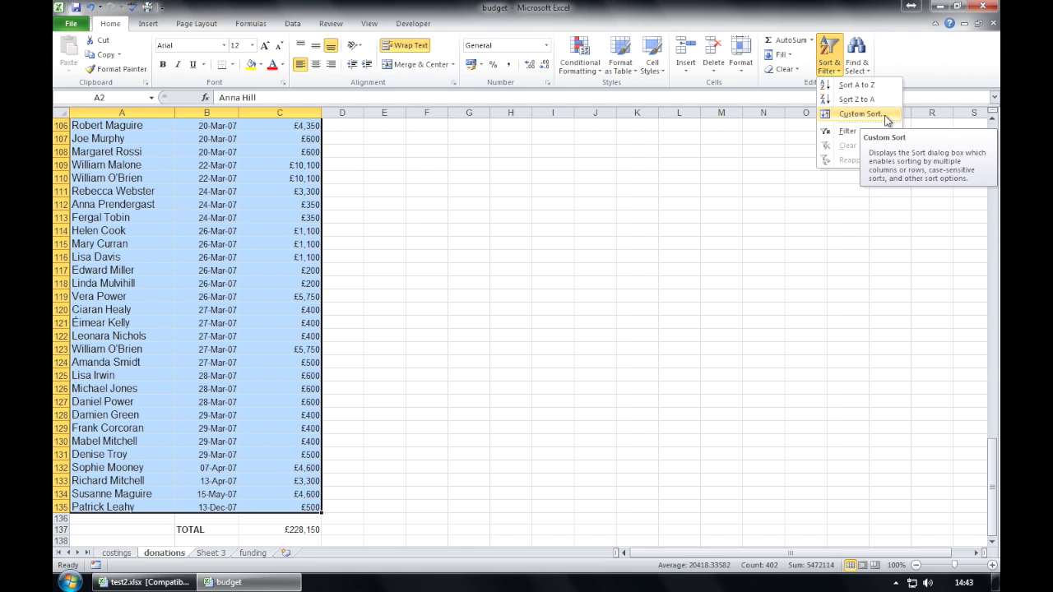
left_click(886, 121)
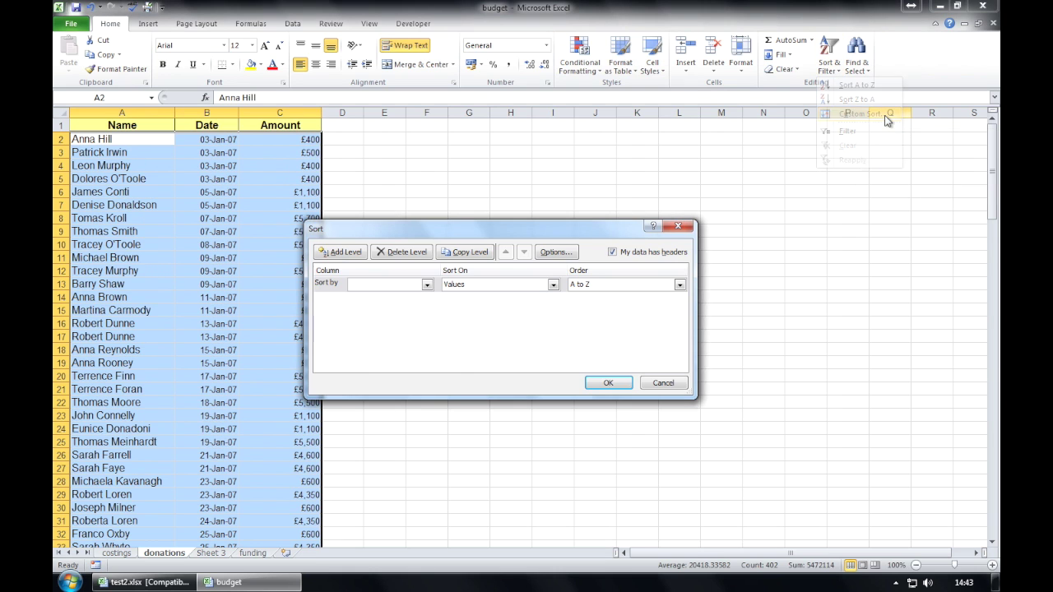
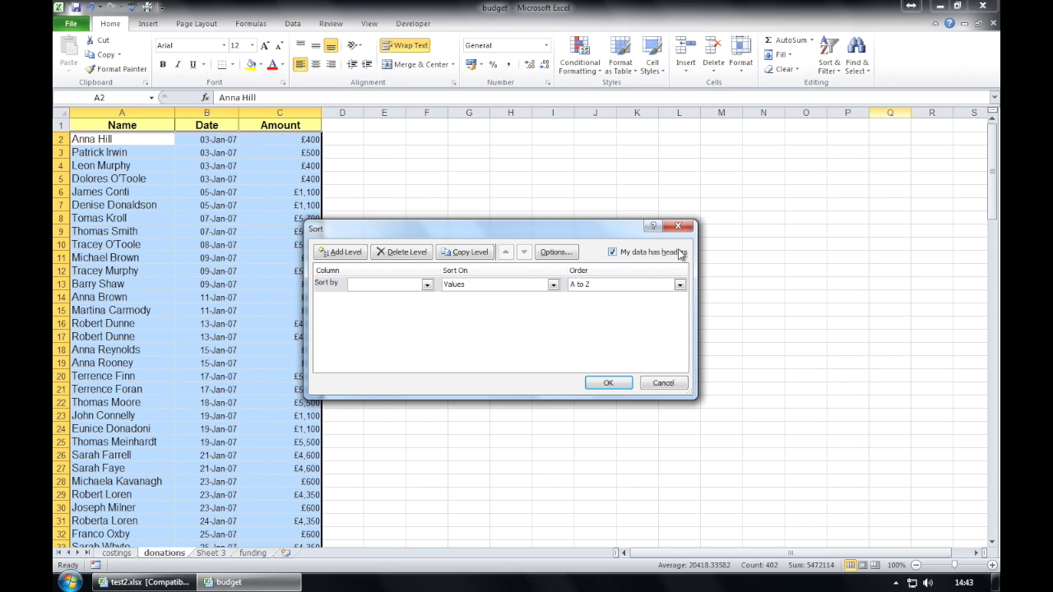
left_click(649, 254)
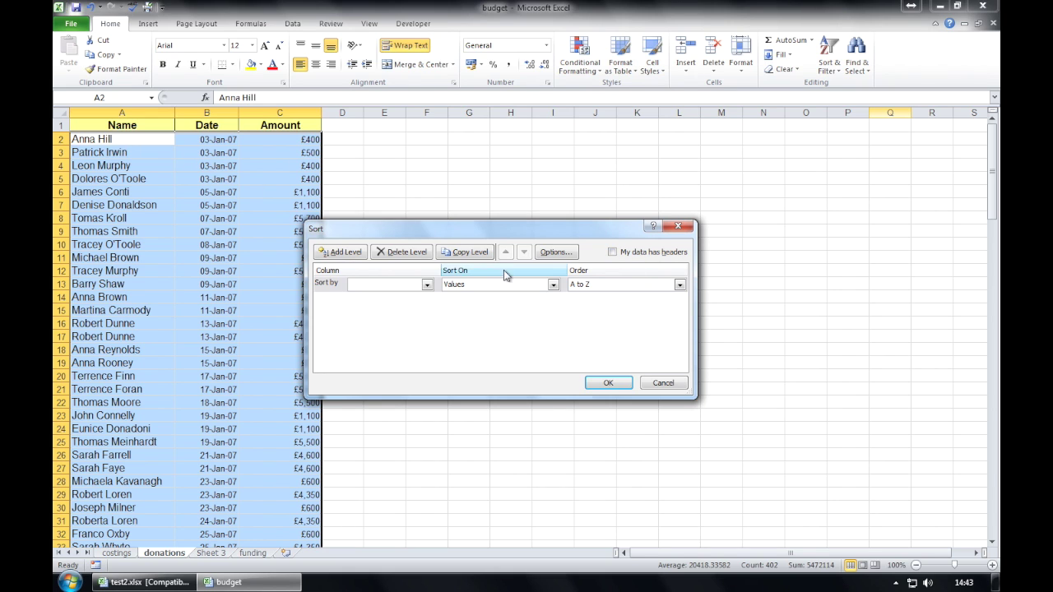
left_click(427, 286)
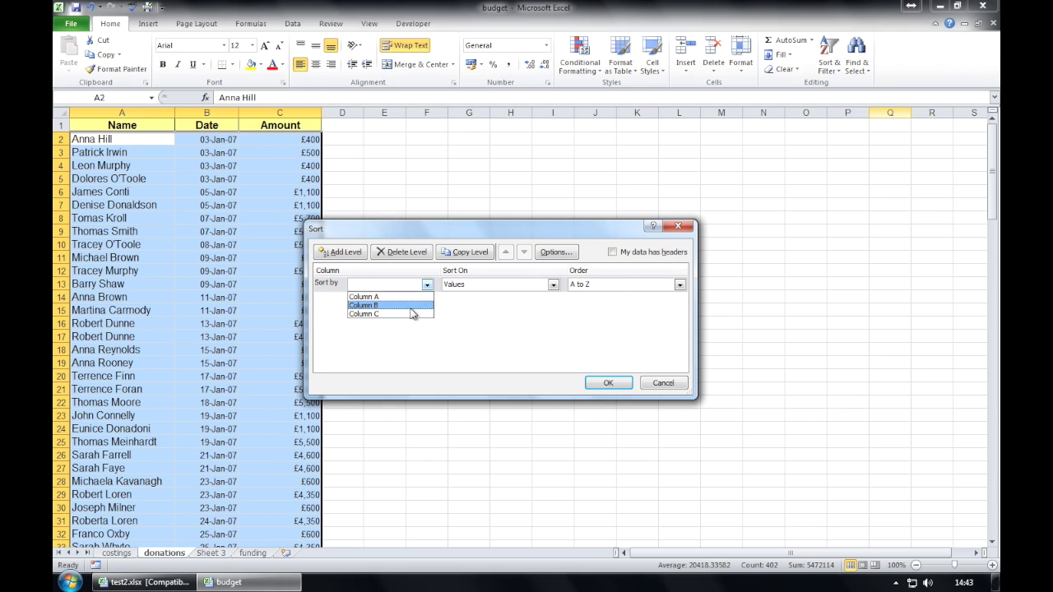
left_click(411, 314)
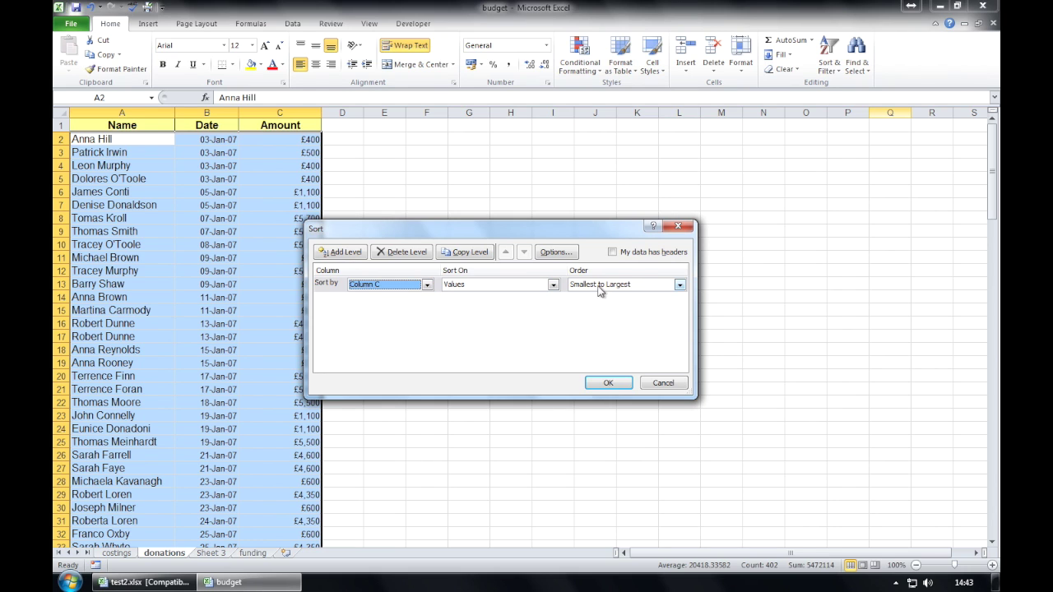
left_click(590, 382)
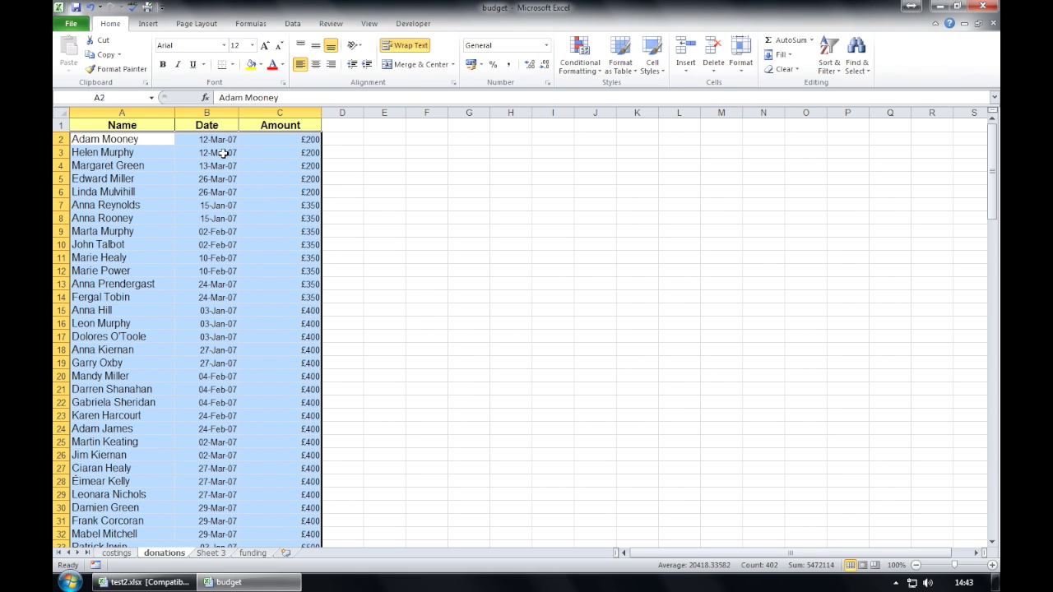
left_click(337, 141)
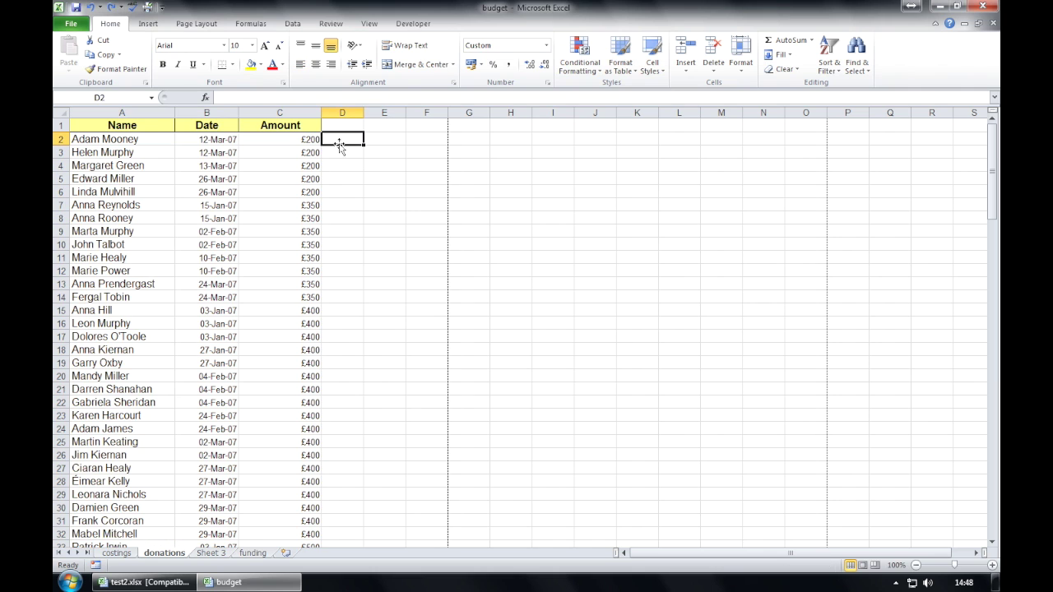
Add the sheet name field to the right-hand footer section of the donations sheet and return to Normal view.
left_click(148, 23)
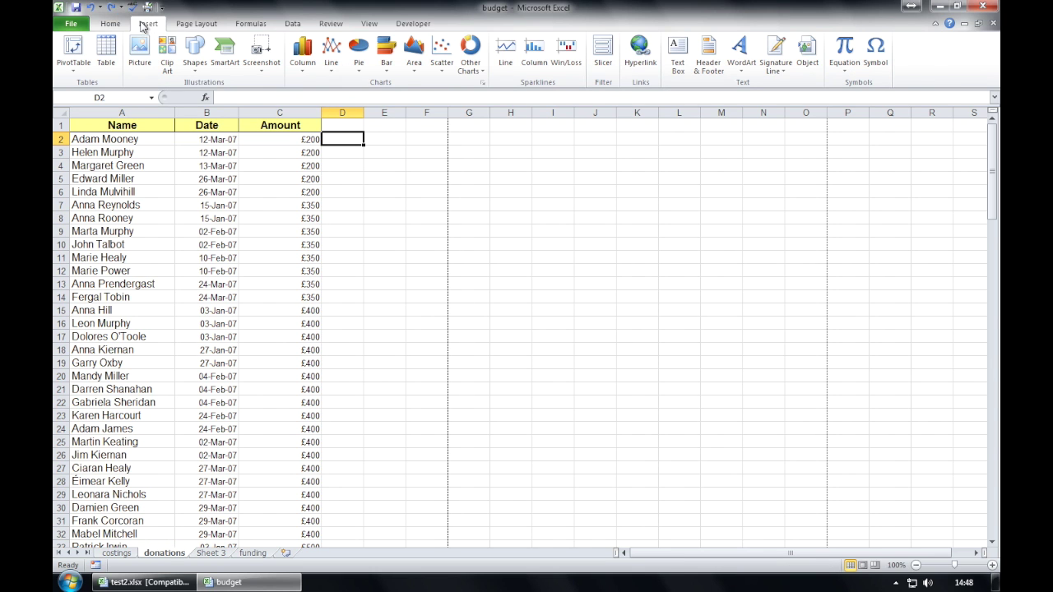
left_click(707, 54)
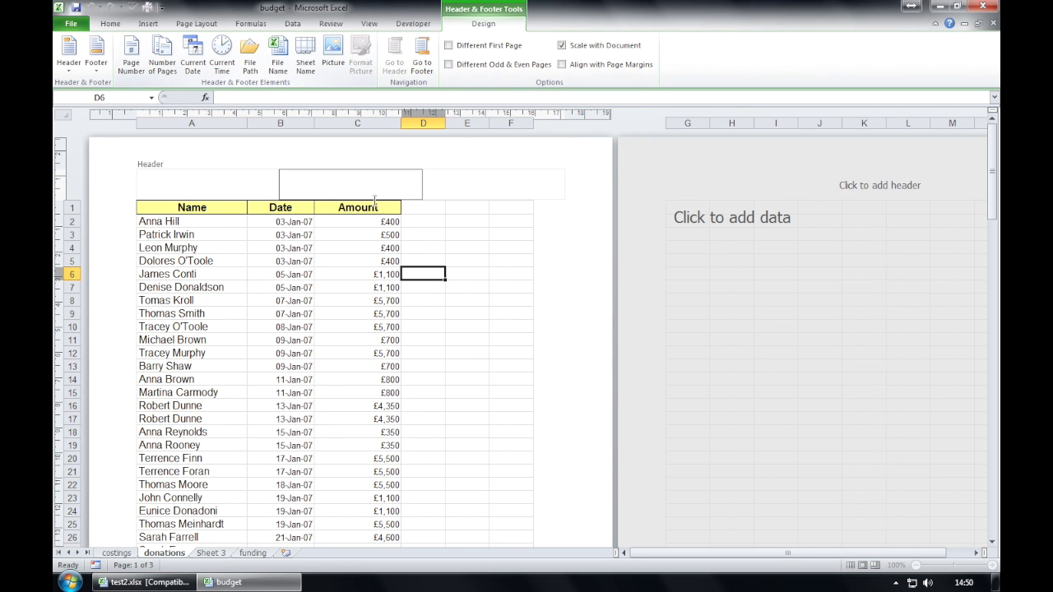
left_click_drag(992, 184, 982, 246)
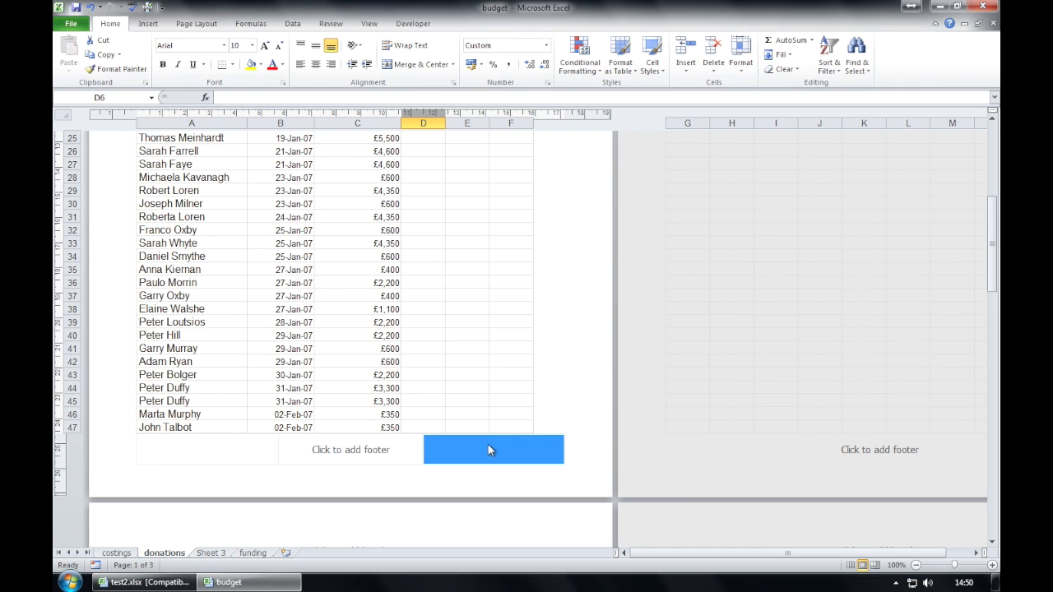
left_click(488, 444)
left_click(297, 48)
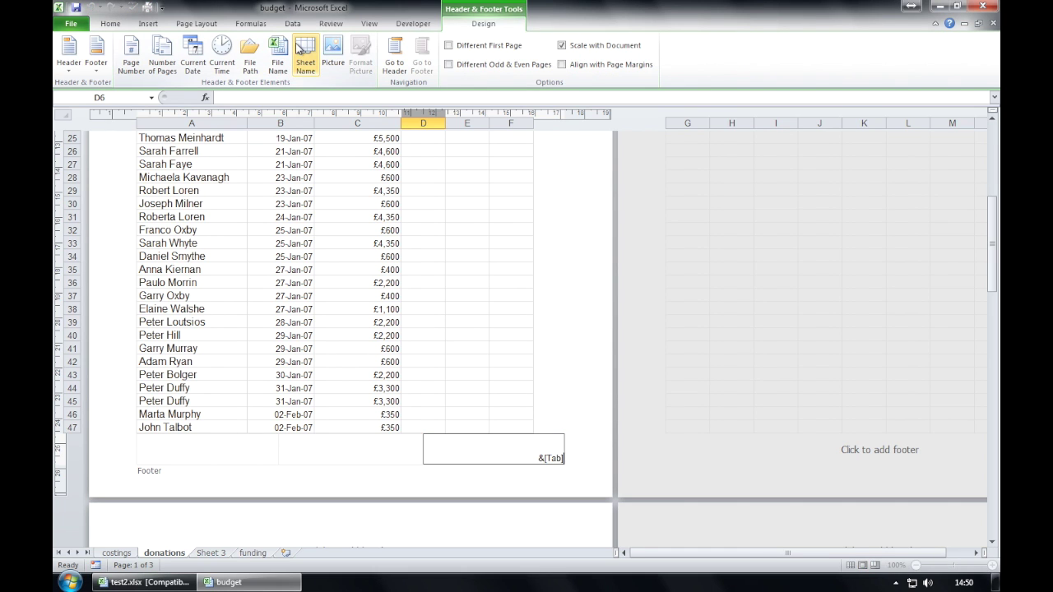
left_click_drag(475, 311, 470, 333)
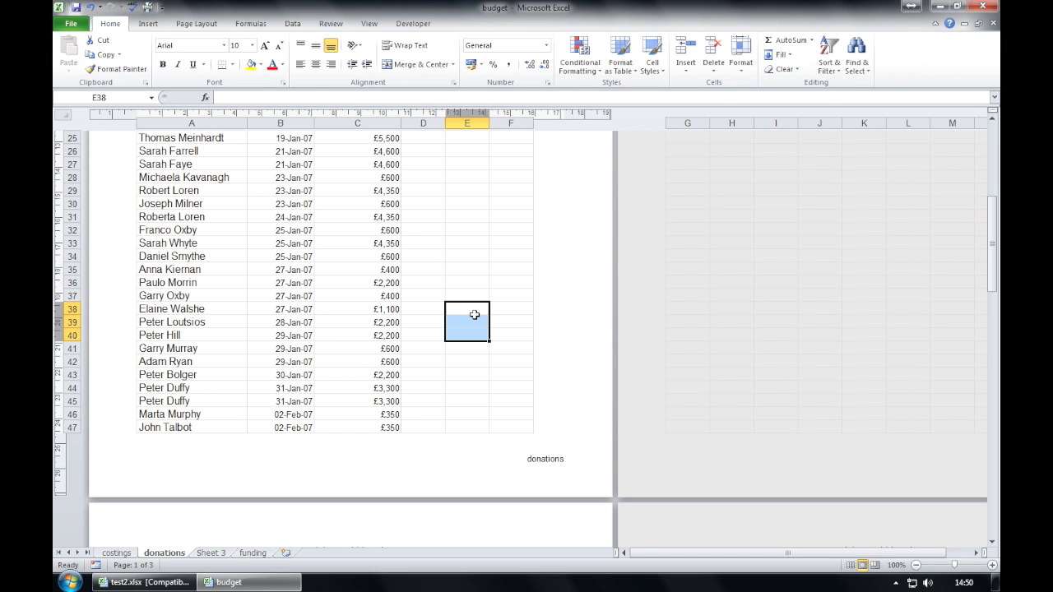
left_click(368, 23)
left_click(68, 57)
left_click(350, 217)
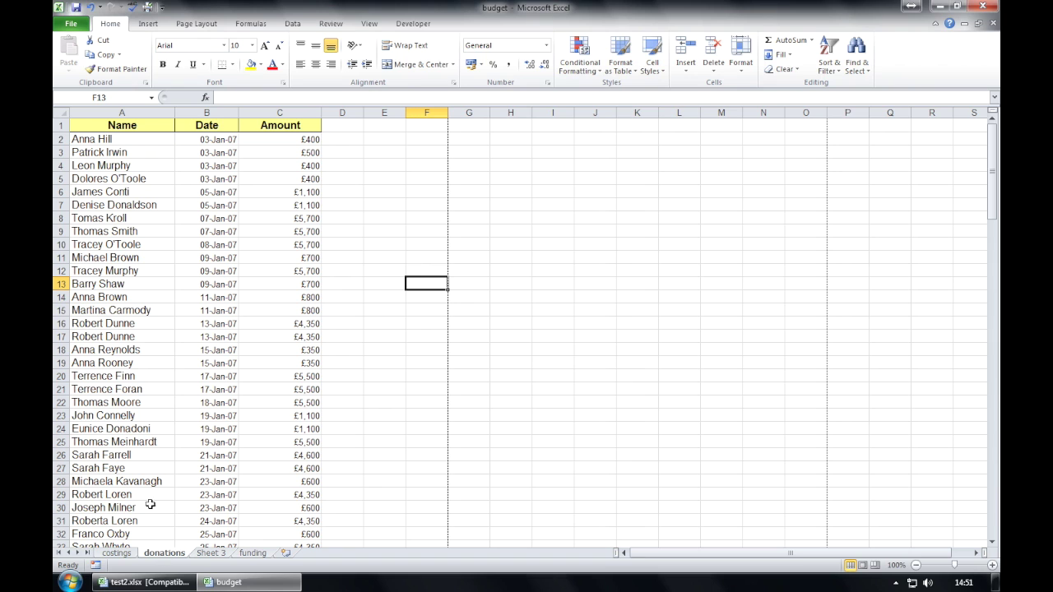
Freeze the top row of the donations sheet and scroll through the records to check the headings.
left_click(364, 25)
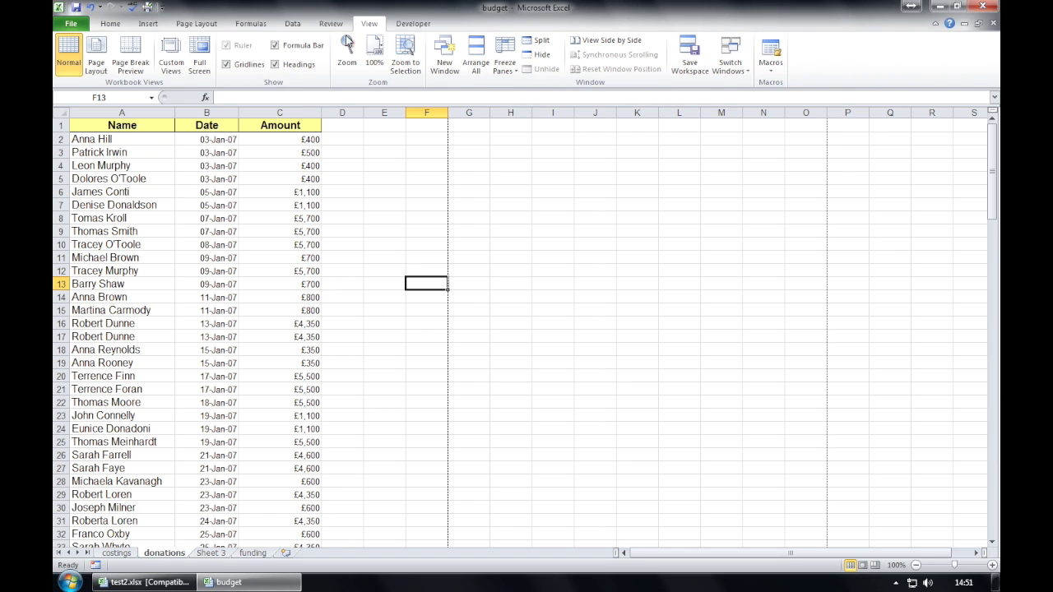
left_click(518, 53)
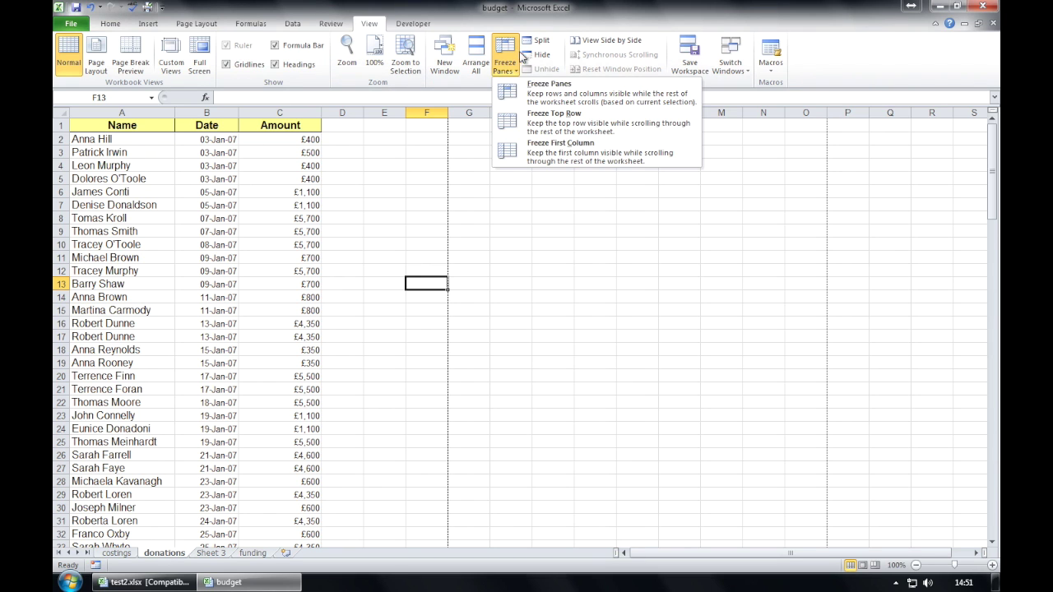
left_click(613, 131)
scroll(341, 209, "down", 12)
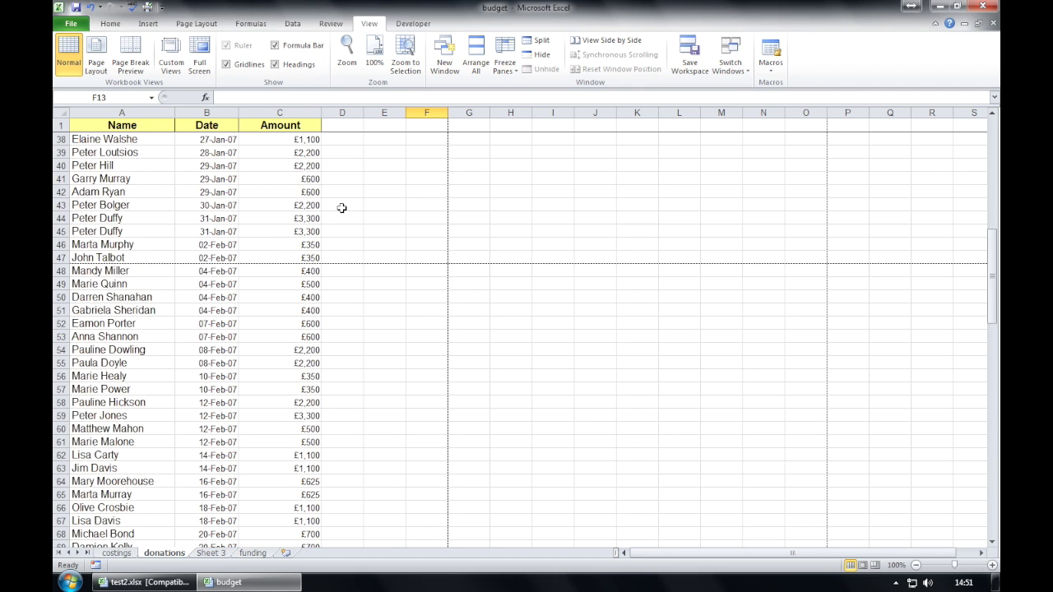
scroll(342, 208, "up", 12)
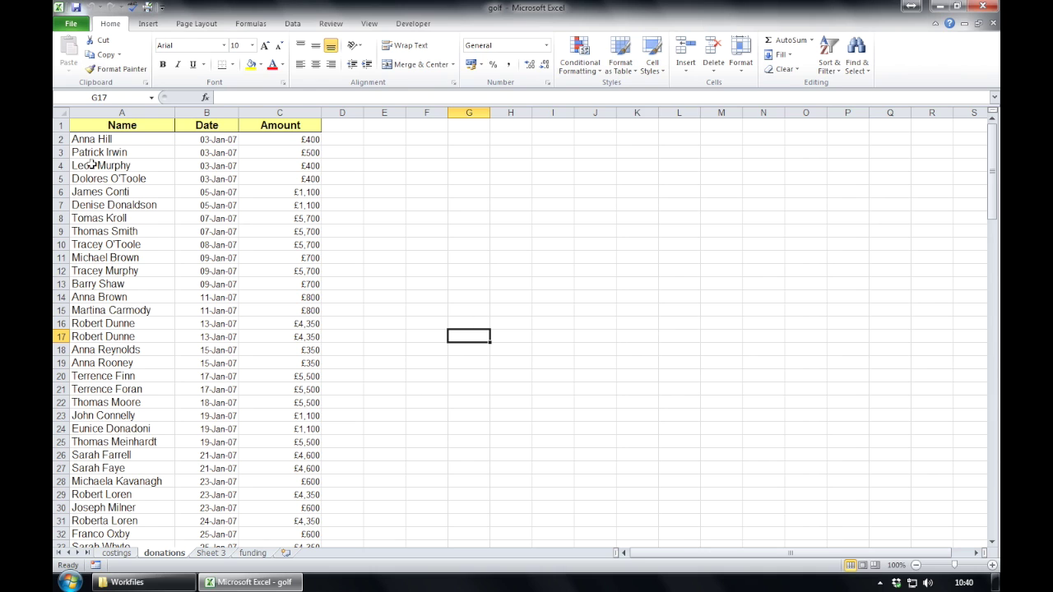
In the golf workbook, set row 1 ($1:$1) of the donations sheet to repeat on every printed page and preview the next page.
left_click(60, 125)
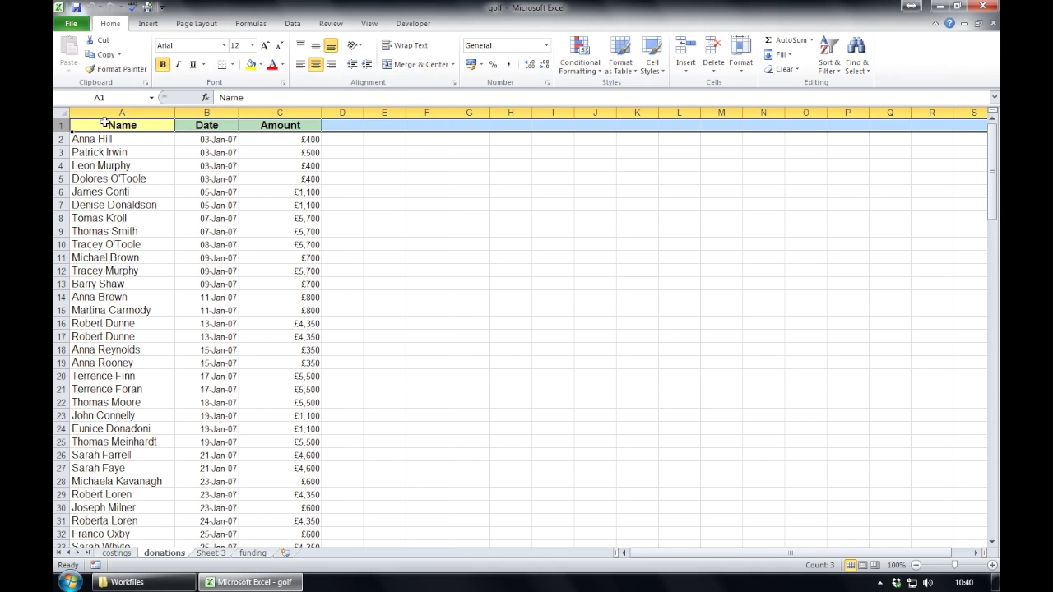
left_click(442, 270)
left_click(181, 24)
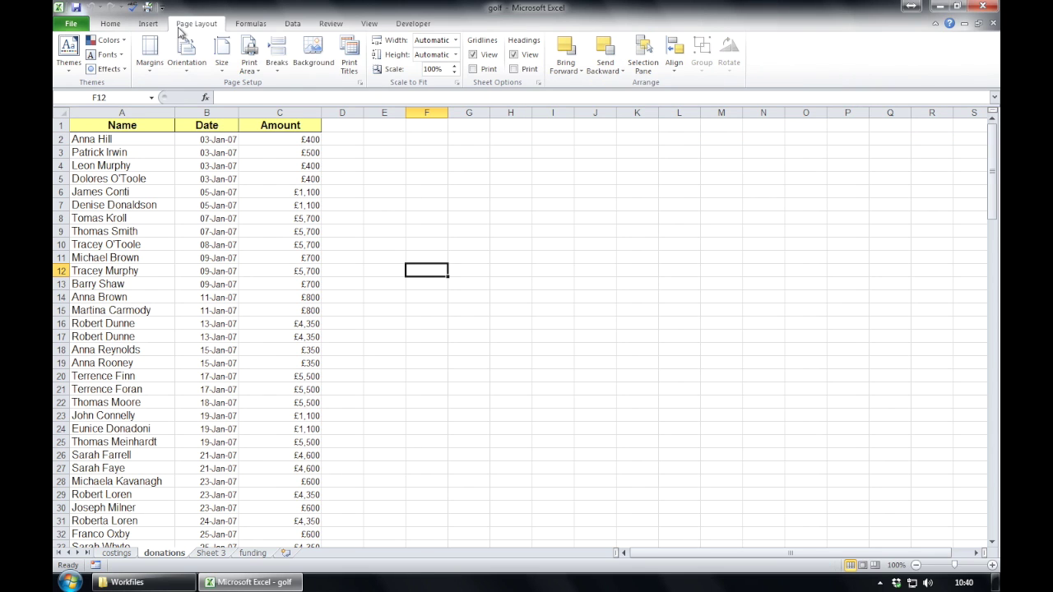
left_click(349, 68)
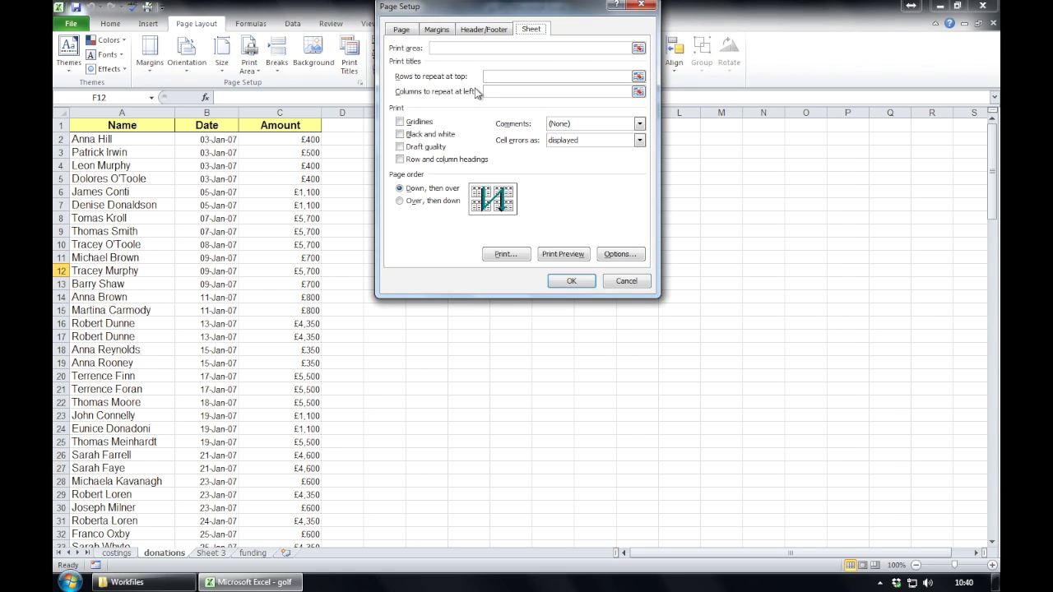
left_click(638, 77)
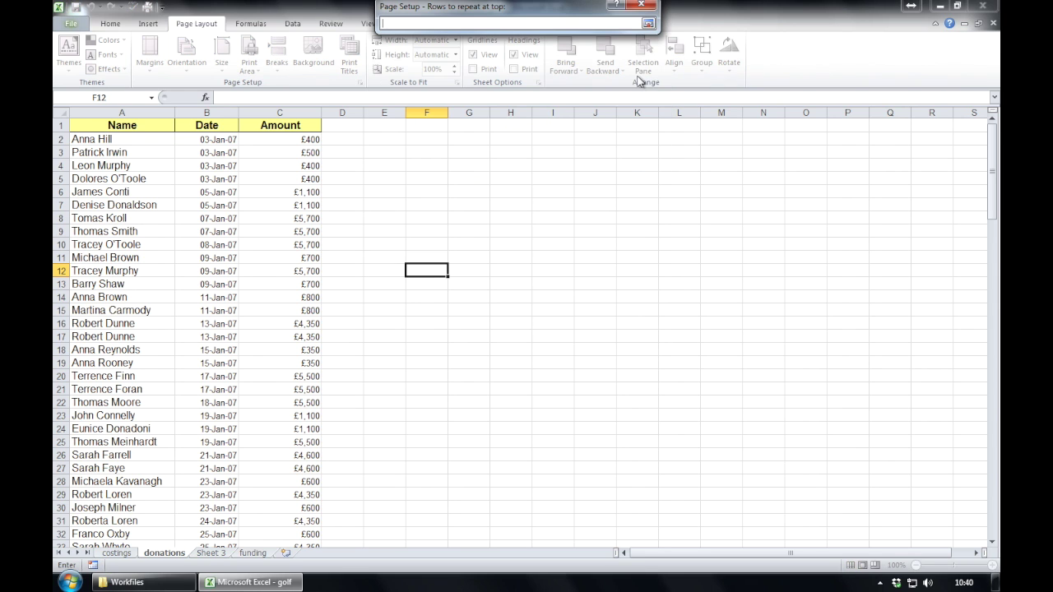
left_click(59, 126)
left_click(648, 24)
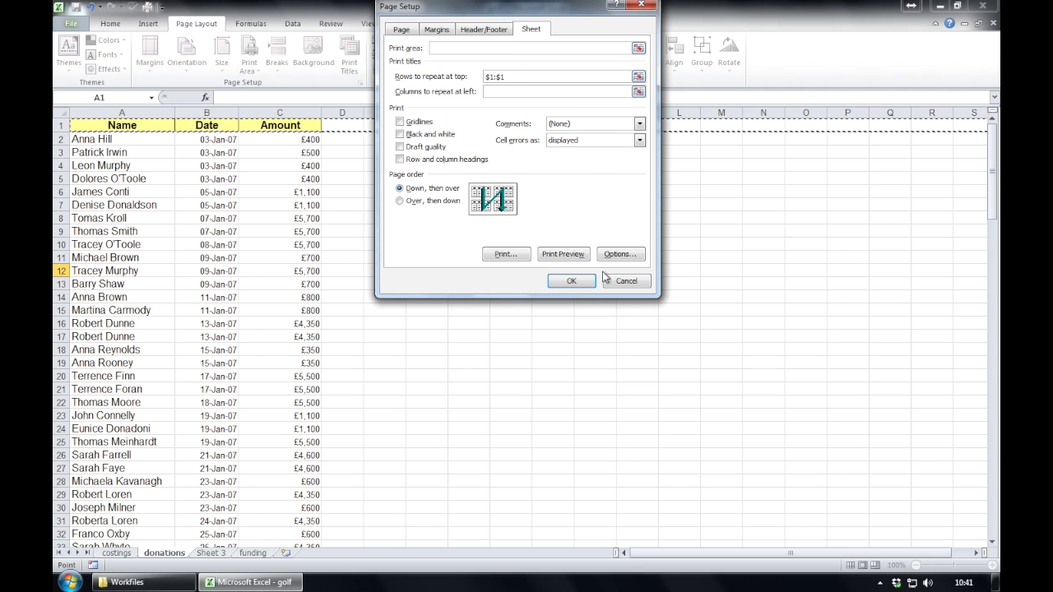
left_click(563, 255)
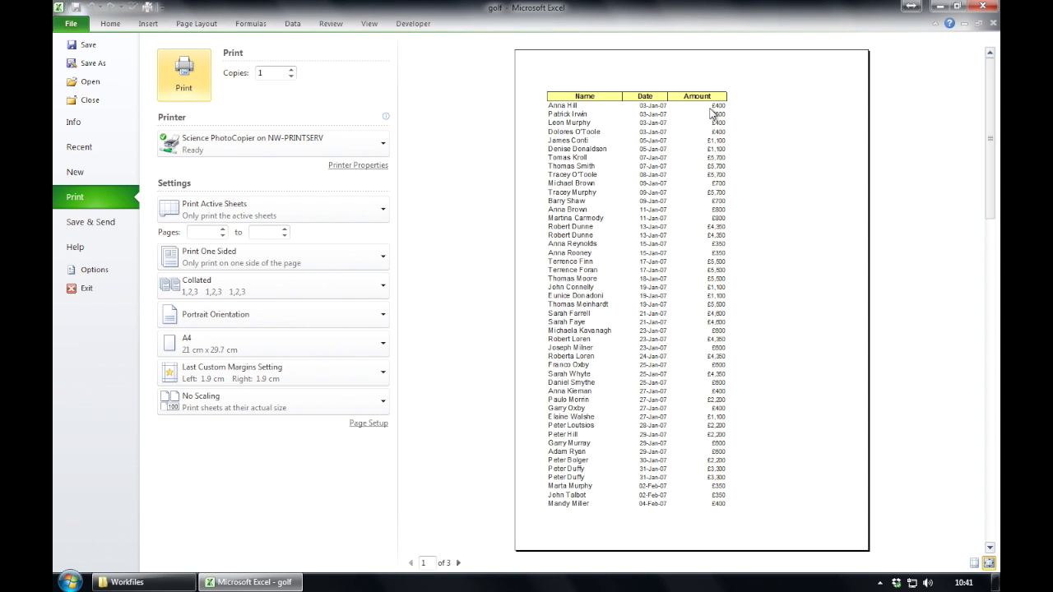
left_click(459, 562)
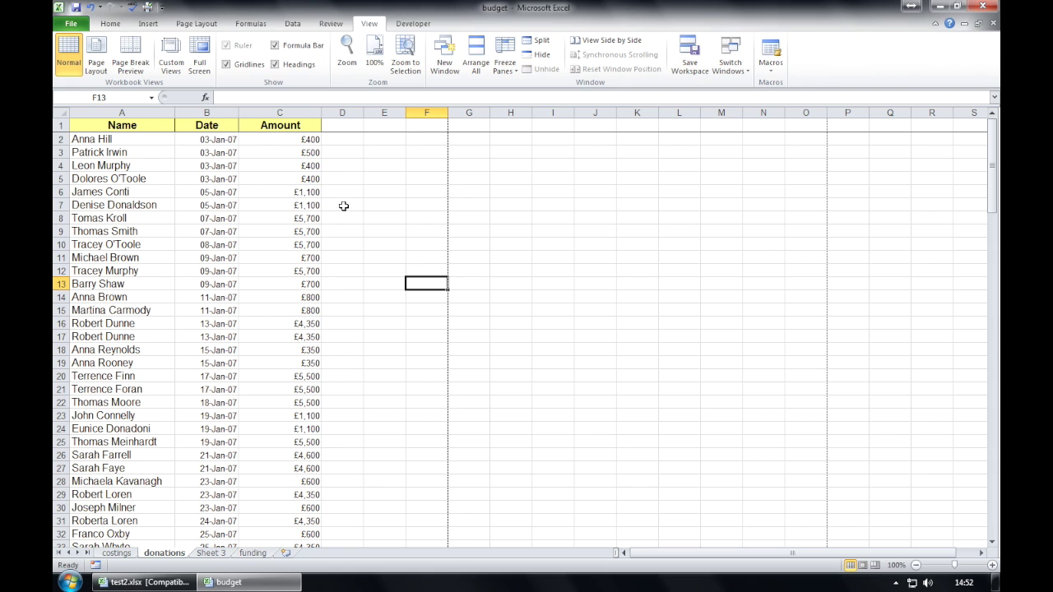
Rename the worksheet Sheet 3 as Ages.
left_click(217, 556)
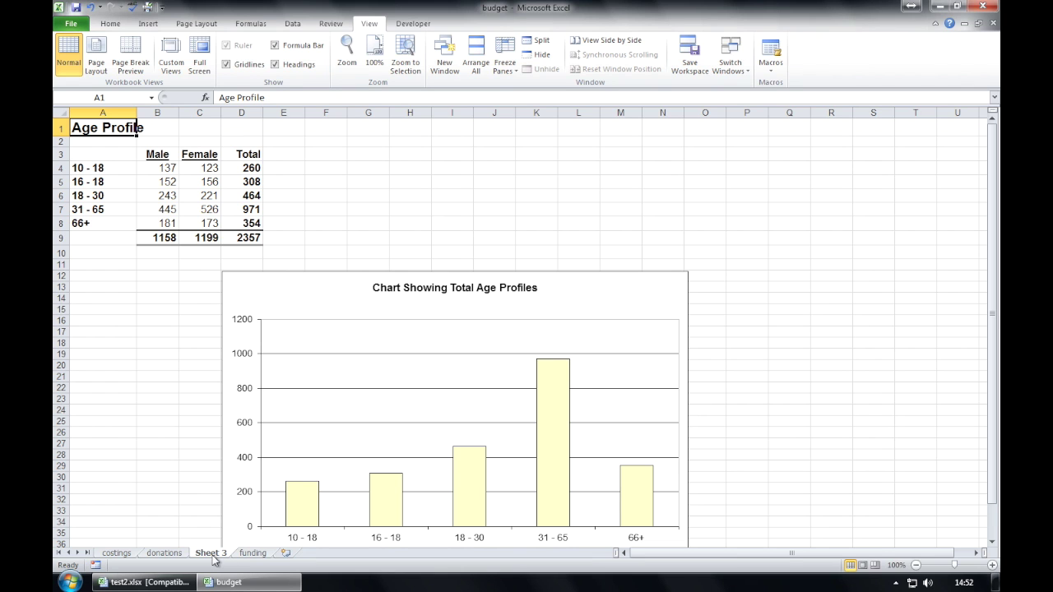
right_click(214, 557)
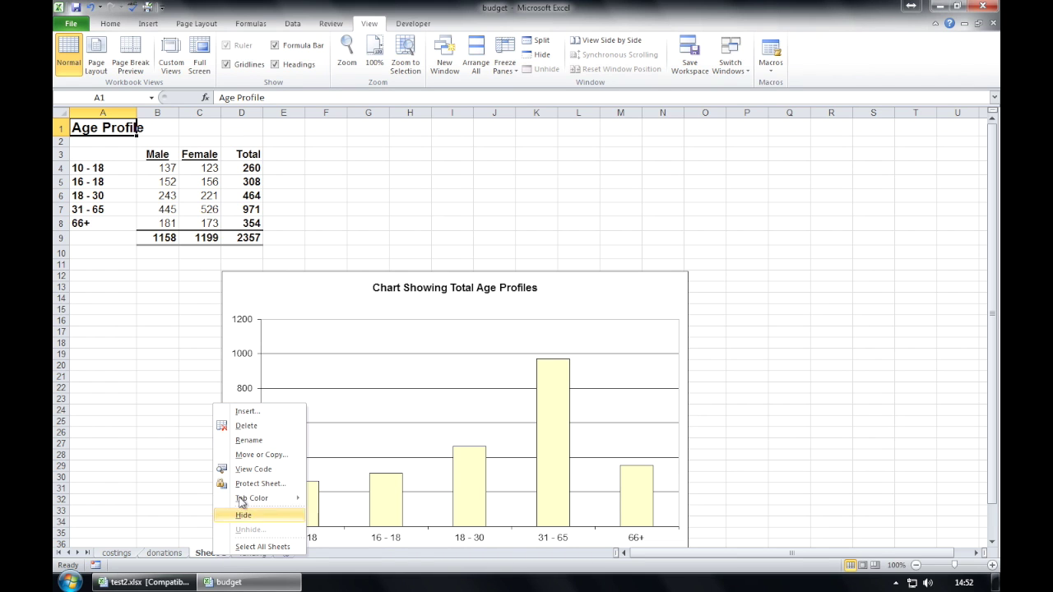
left_click(260, 442)
type("AGES")
key("Return")
key("BackSpace")
key("BackSpace")
key("BackSpace")
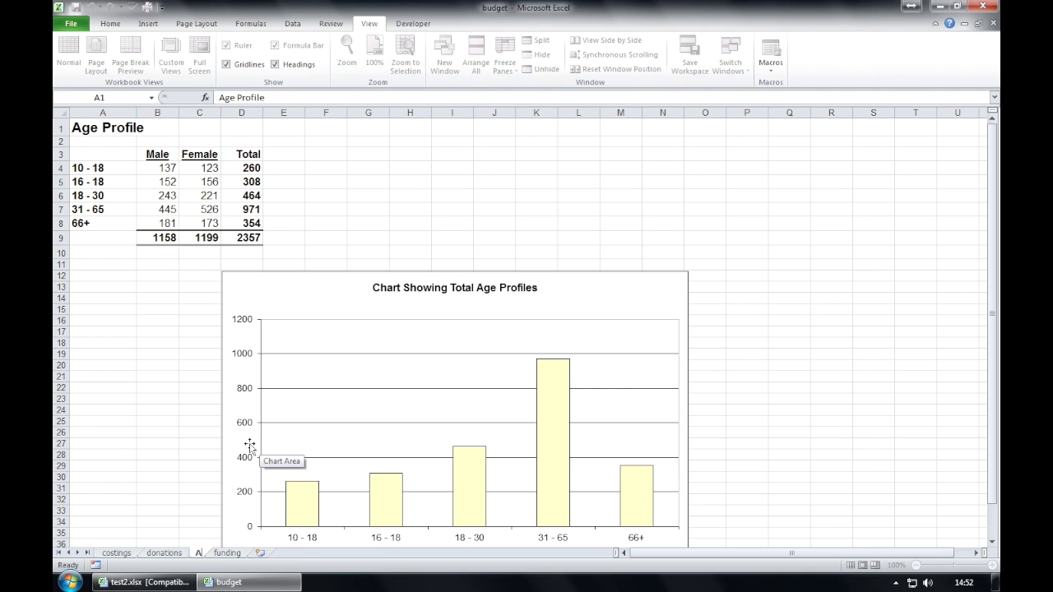
type("ges")
left_click(195, 443)
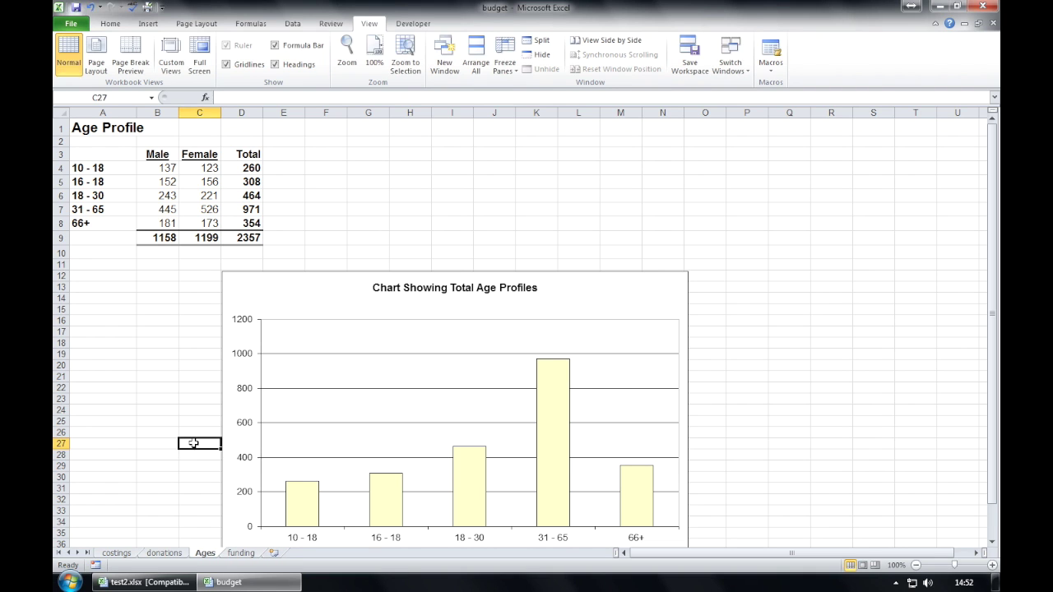
Merge and center the Age Profile title across cells A1:D1 on the Ages sheet.
left_click_drag(112, 125, 237, 129)
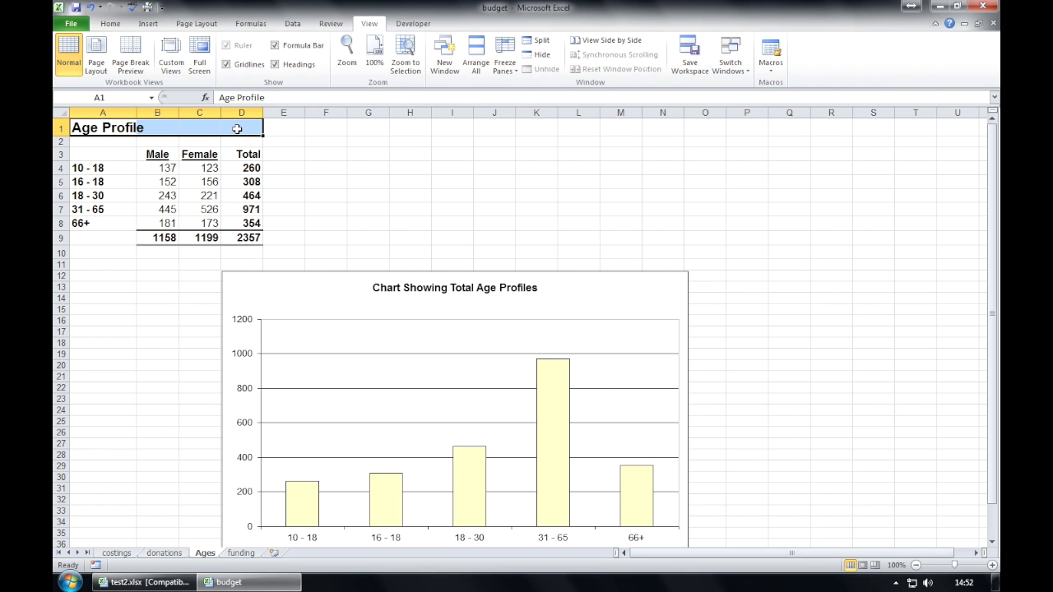
left_click(111, 24)
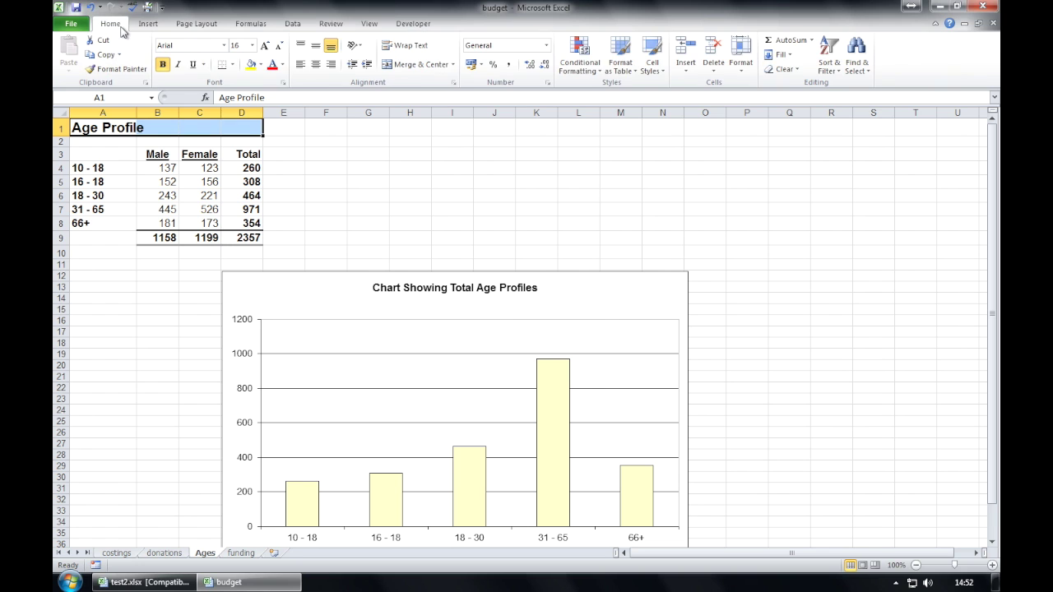
left_click(403, 66)
left_click(662, 154)
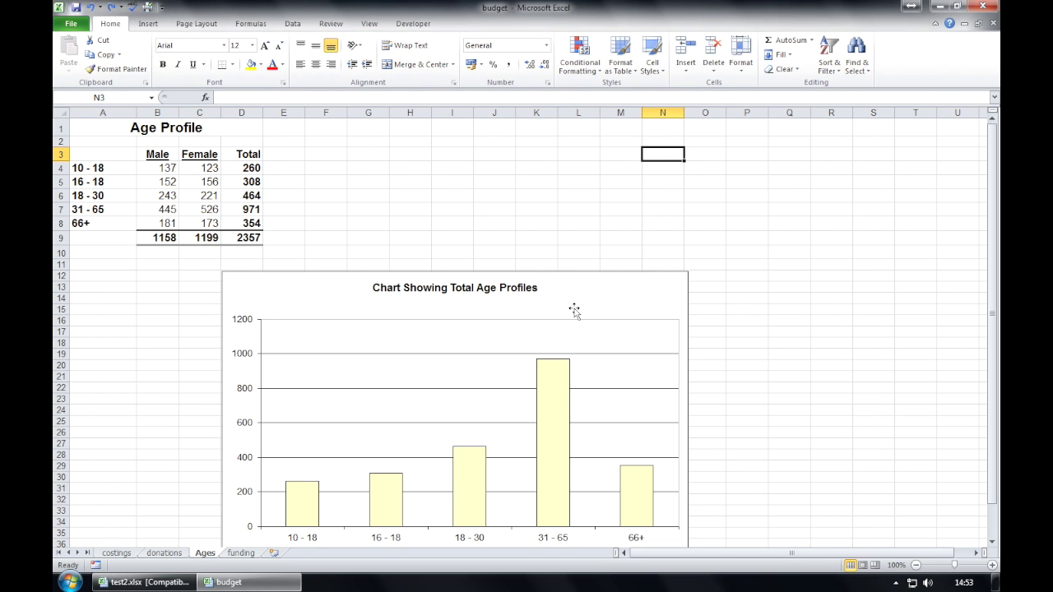
Change the fill of all the columns in the age profiles chart to the standard light blue.
left_click(564, 390)
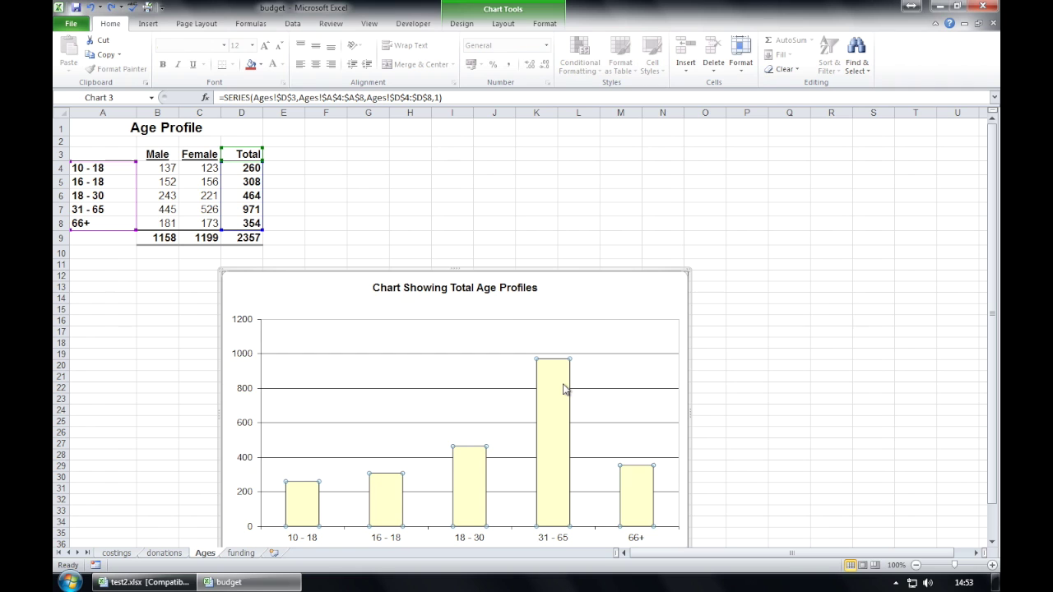
left_click(538, 25)
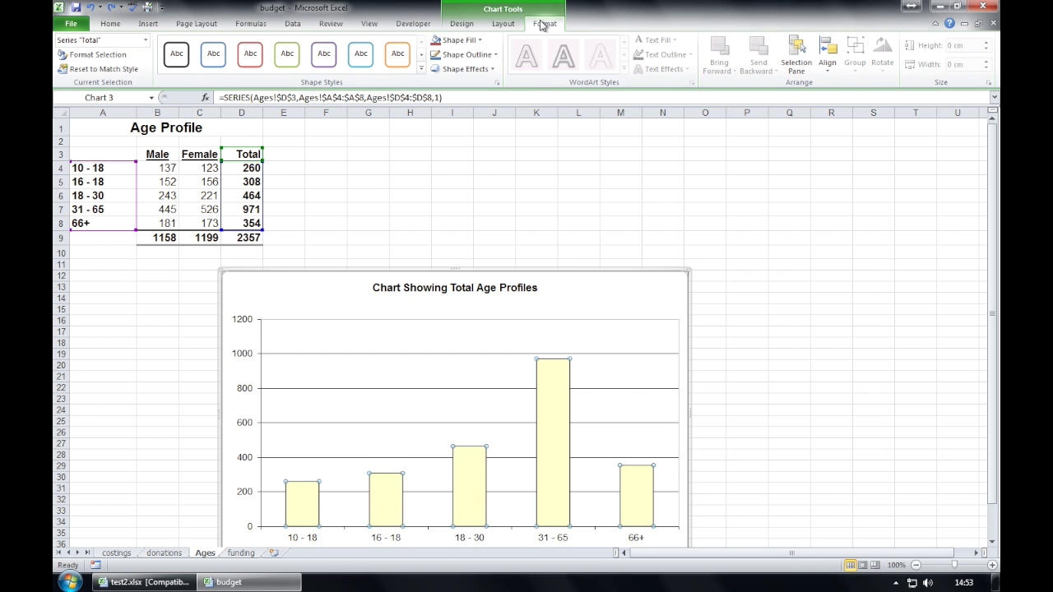
left_click(481, 41)
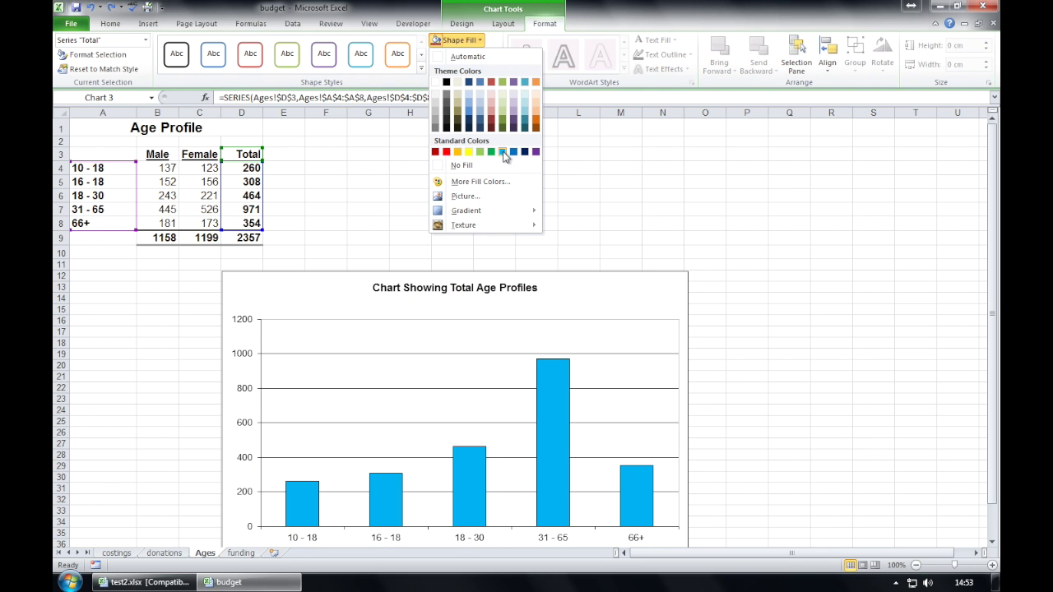
left_click(503, 153)
left_click(525, 180)
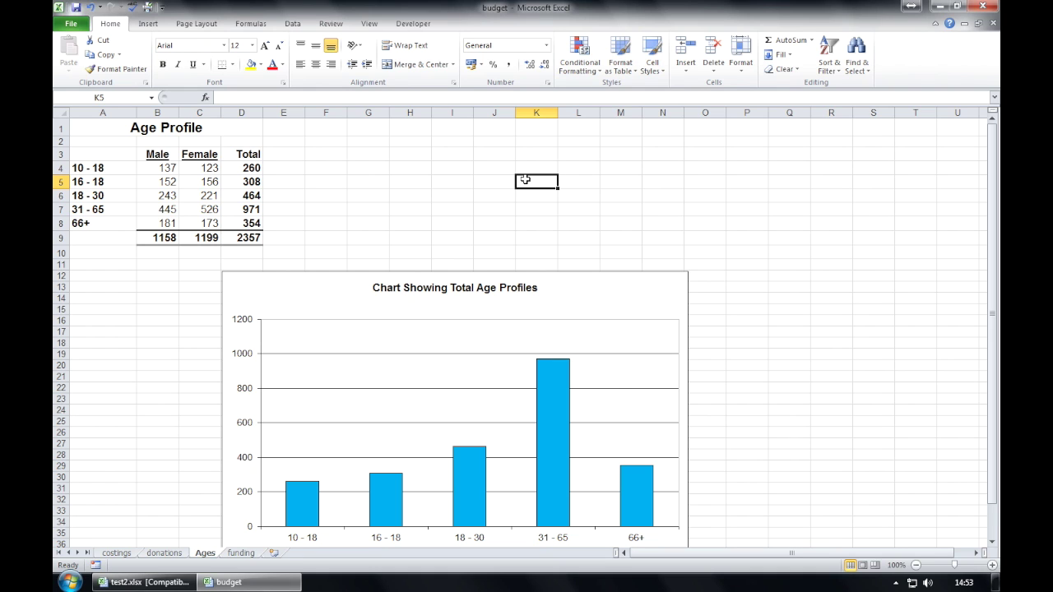
Add data labels at the Outside End position to the age profiles chart and save the workbook.
left_click(560, 294)
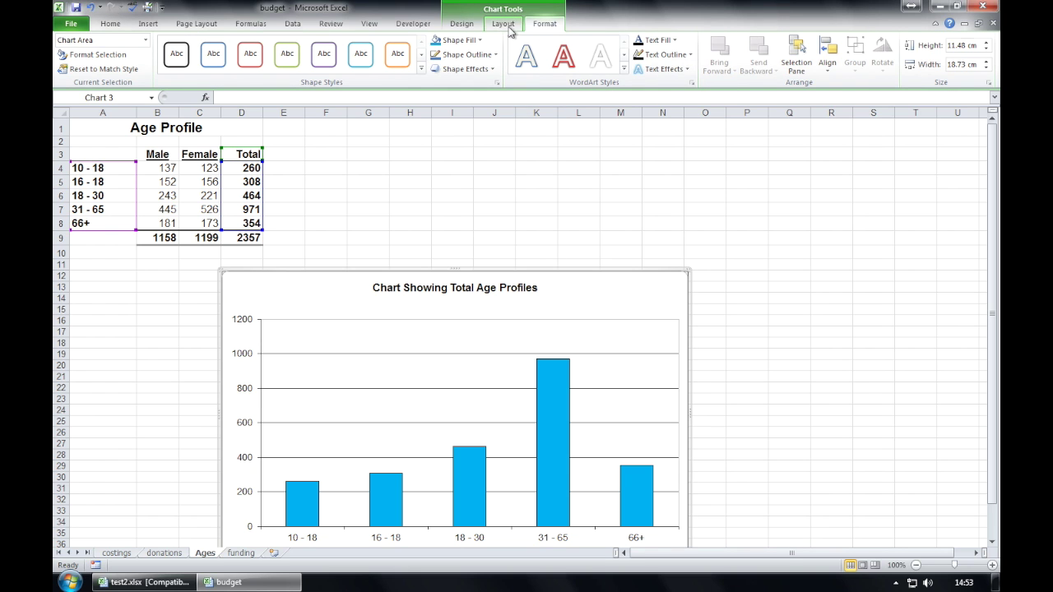
left_click(508, 29)
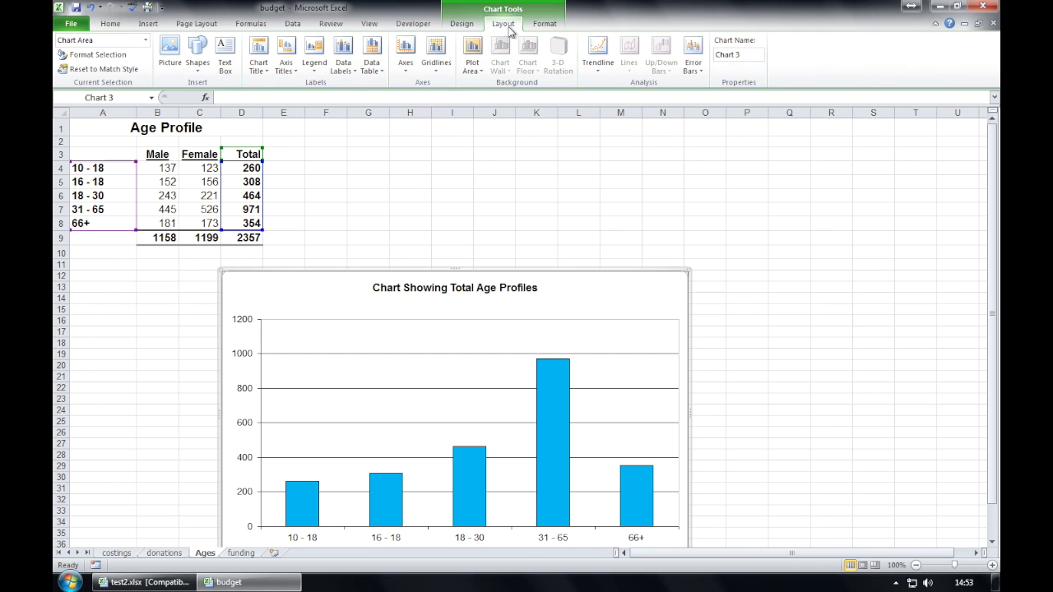
left_click(346, 65)
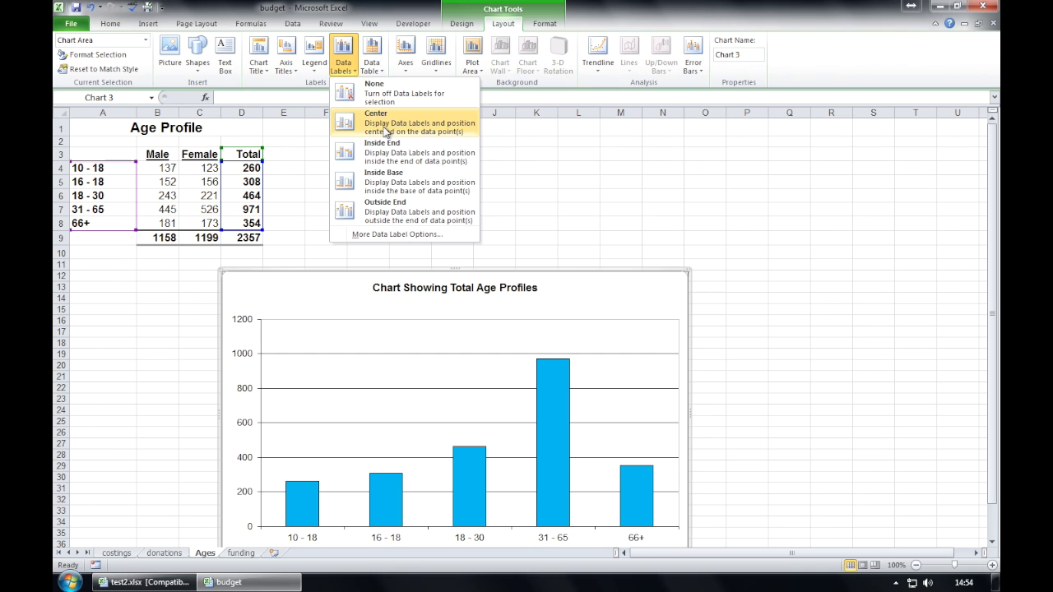
left_click(398, 208)
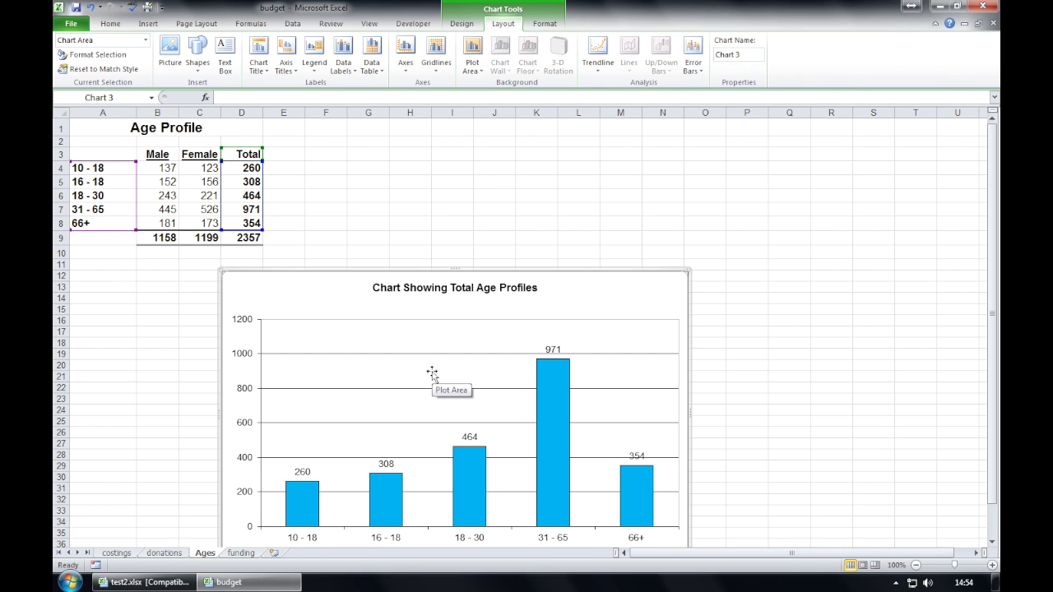
left_click(536, 209)
left_click(72, 25)
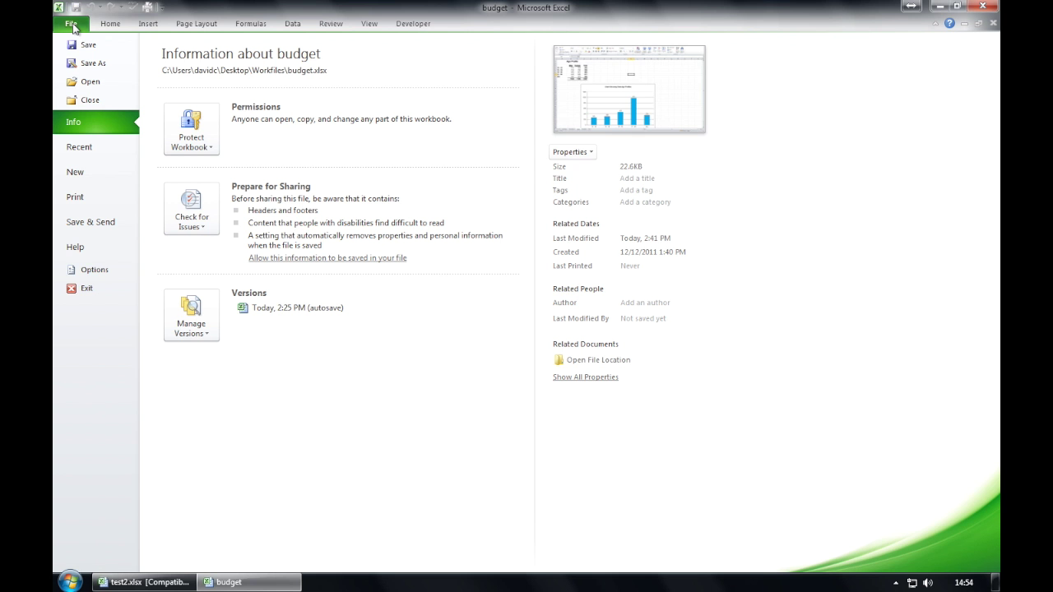
left_click(79, 50)
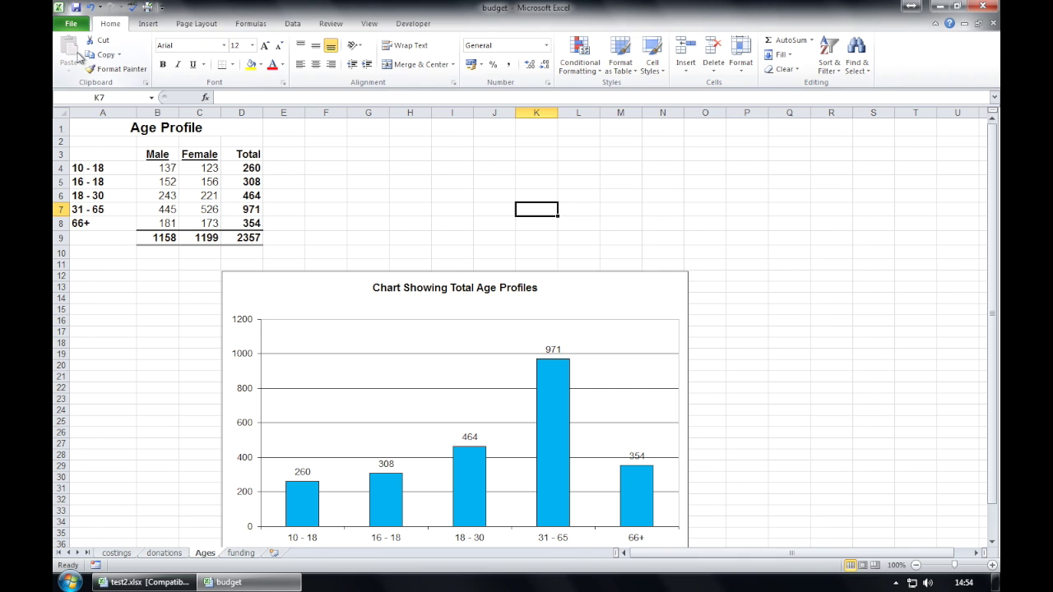
On the funding sheet, insert a 2-D clustered column chart from the revenue data in A2:B6.
left_click(241, 552)
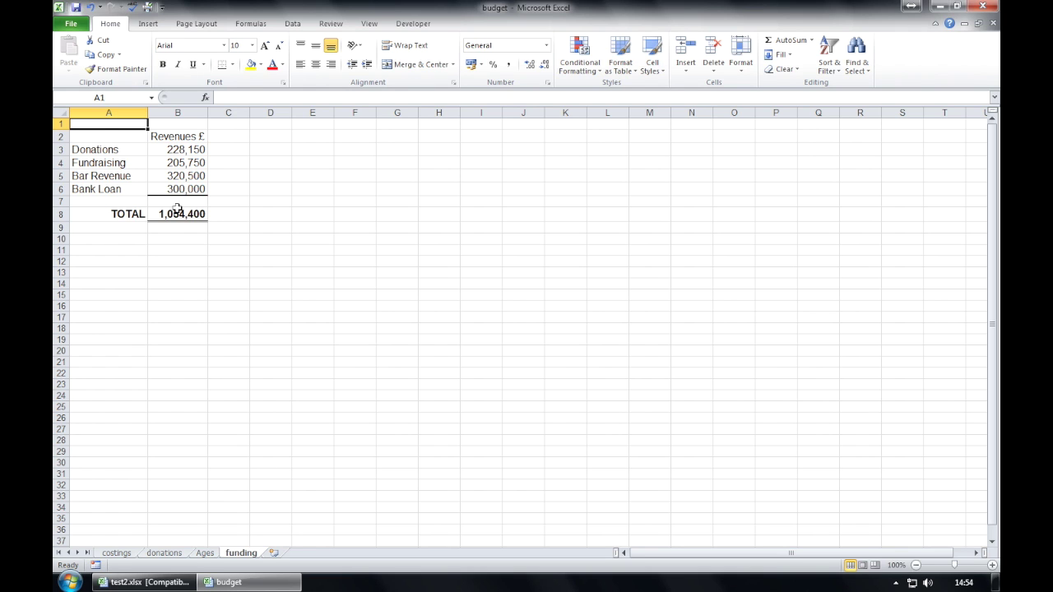
left_click(107, 137)
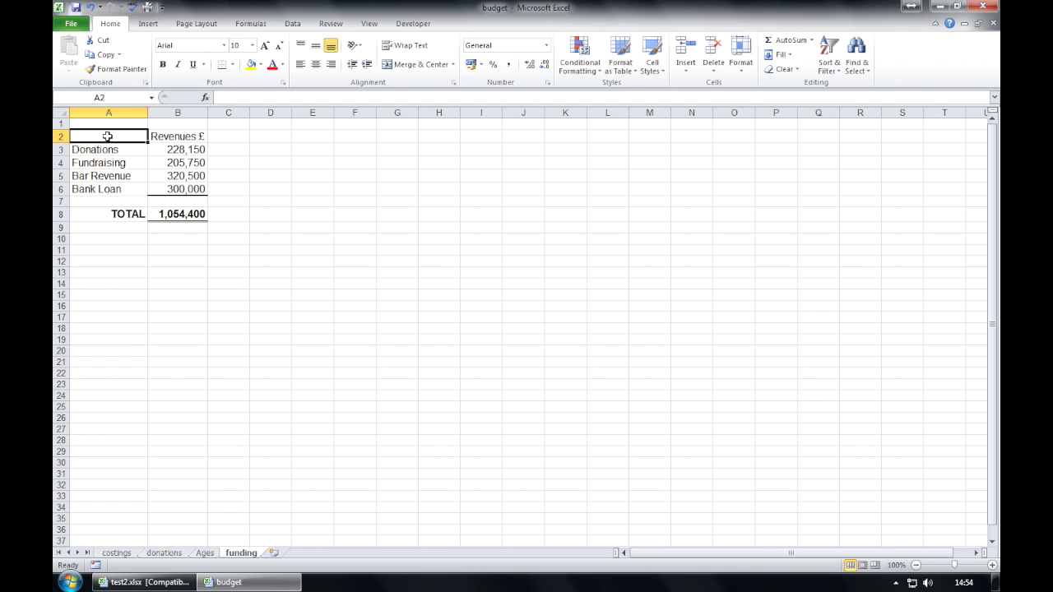
left_click_drag(107, 137, 168, 189)
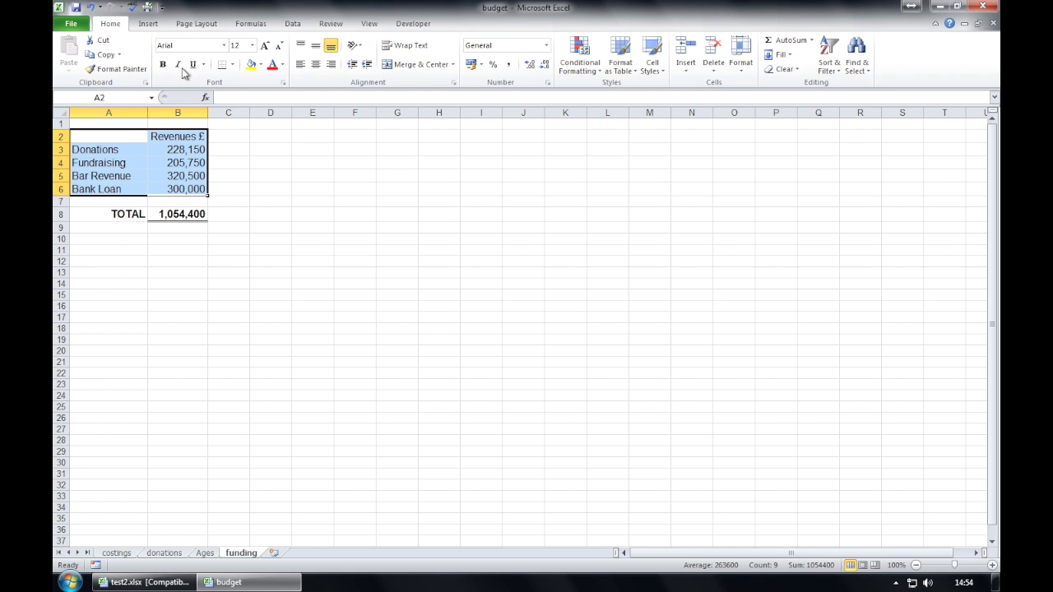
left_click(153, 25)
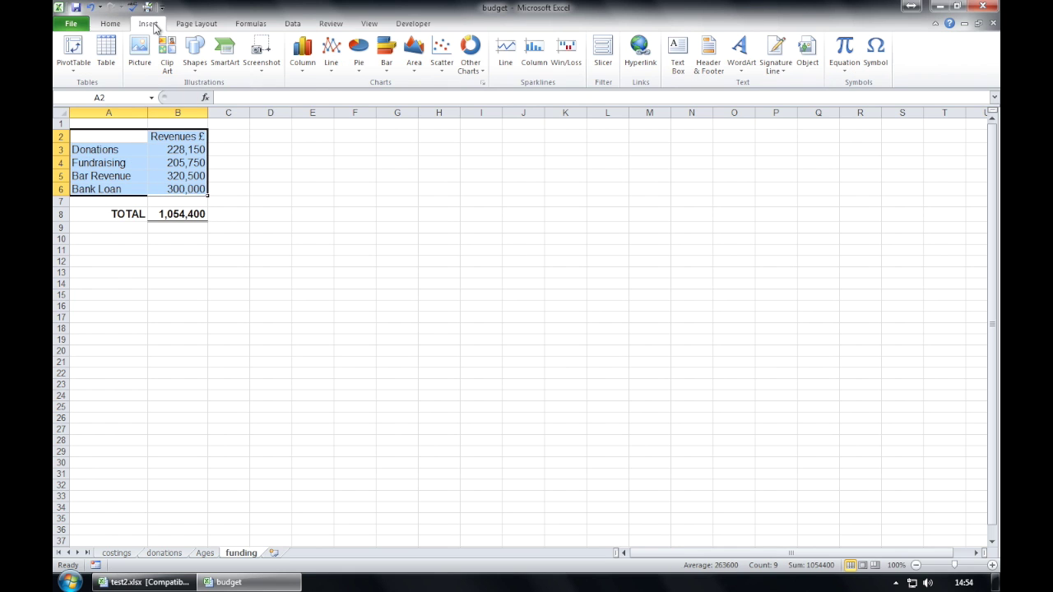
left_click(306, 72)
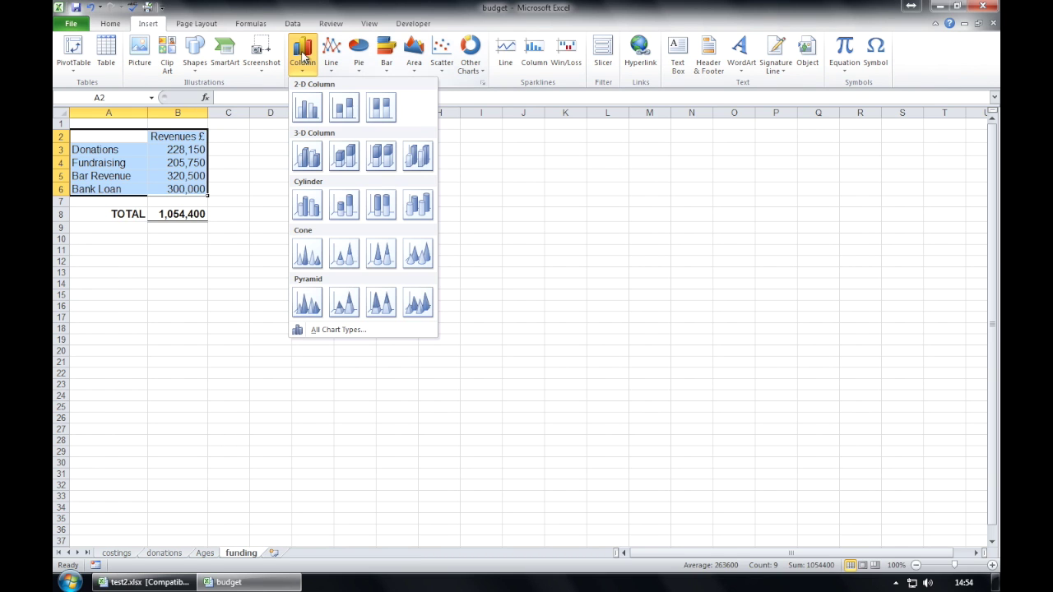
left_click(307, 107)
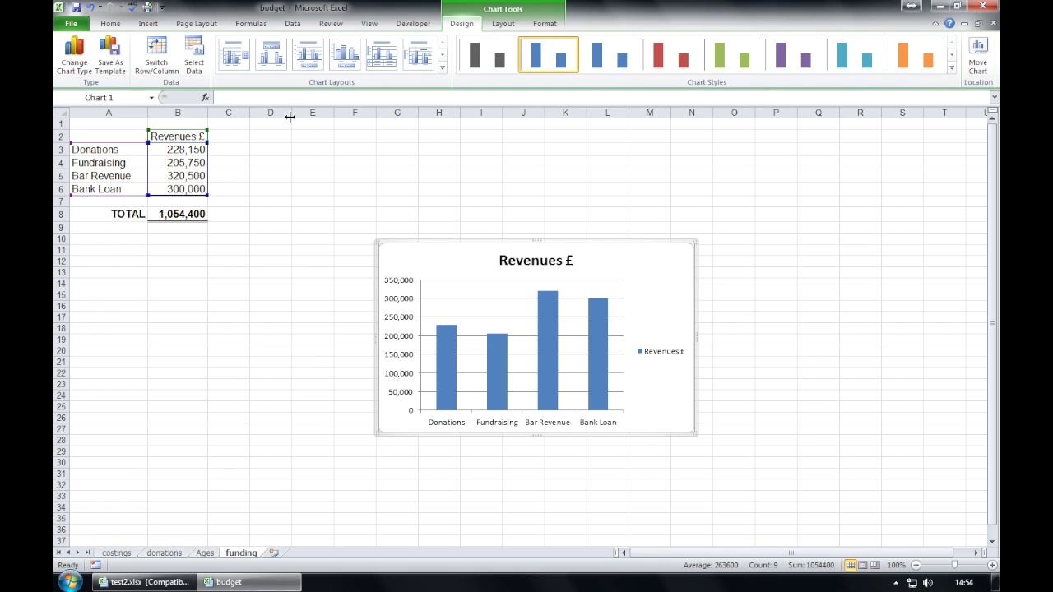
left_click(294, 191)
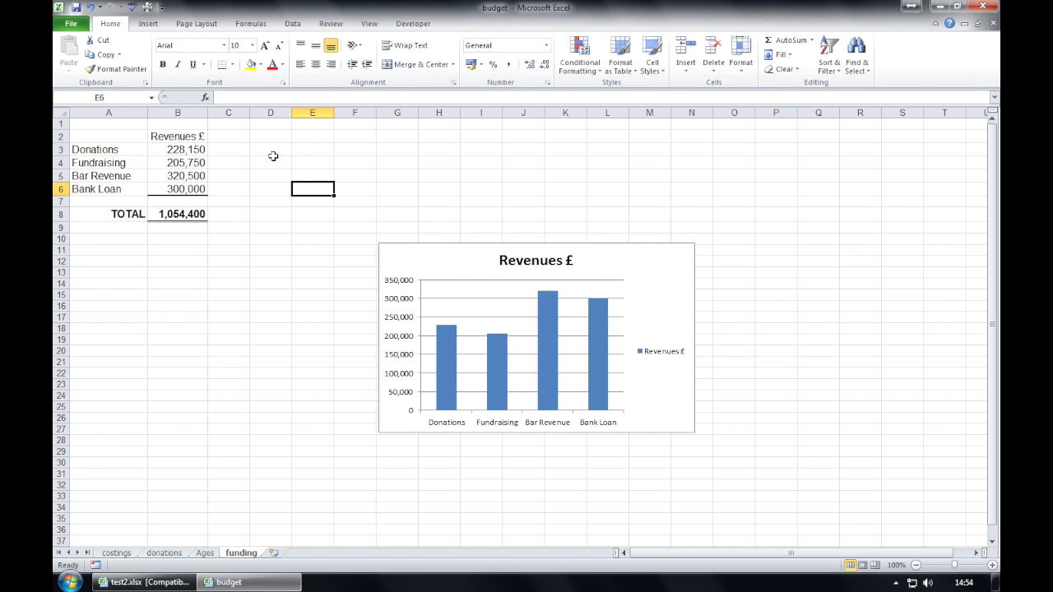
Enter the author's full name in the left-hand header section of the funding sheet and return to Normal view.
left_click(149, 25)
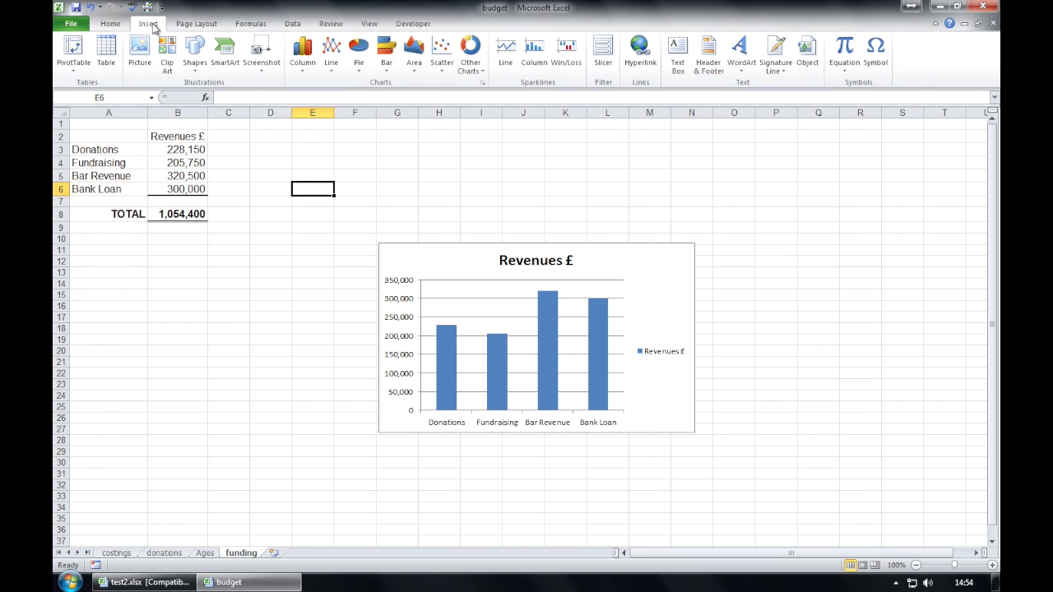
left_click(709, 55)
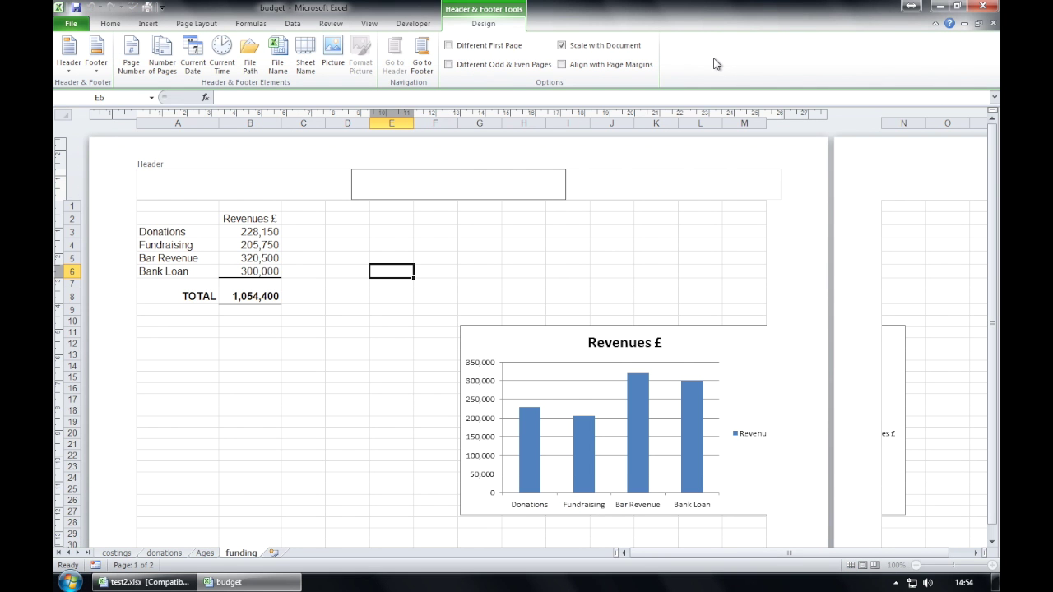
left_click(198, 184)
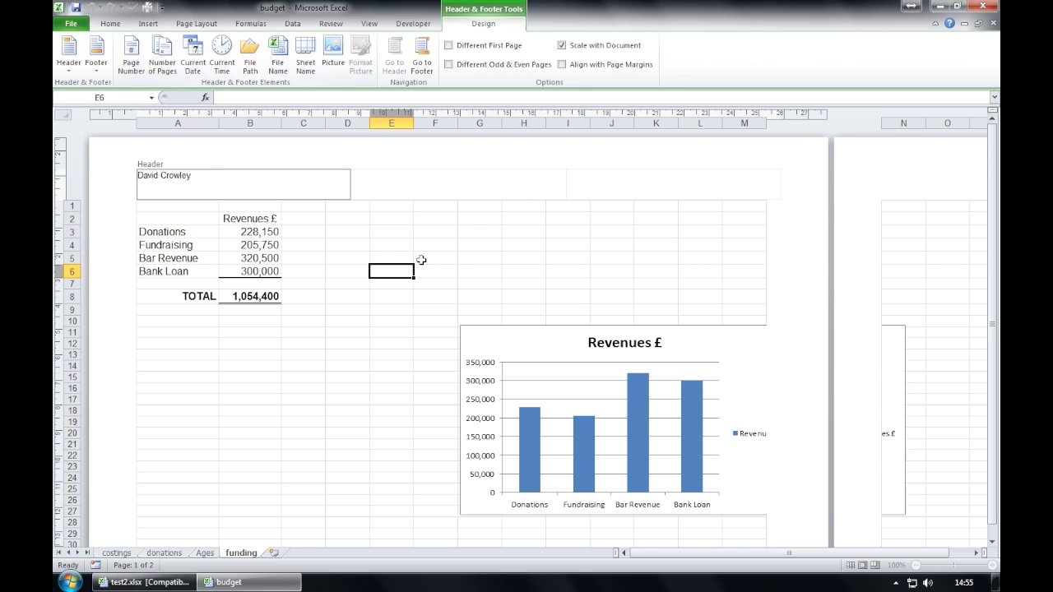
left_click(370, 25)
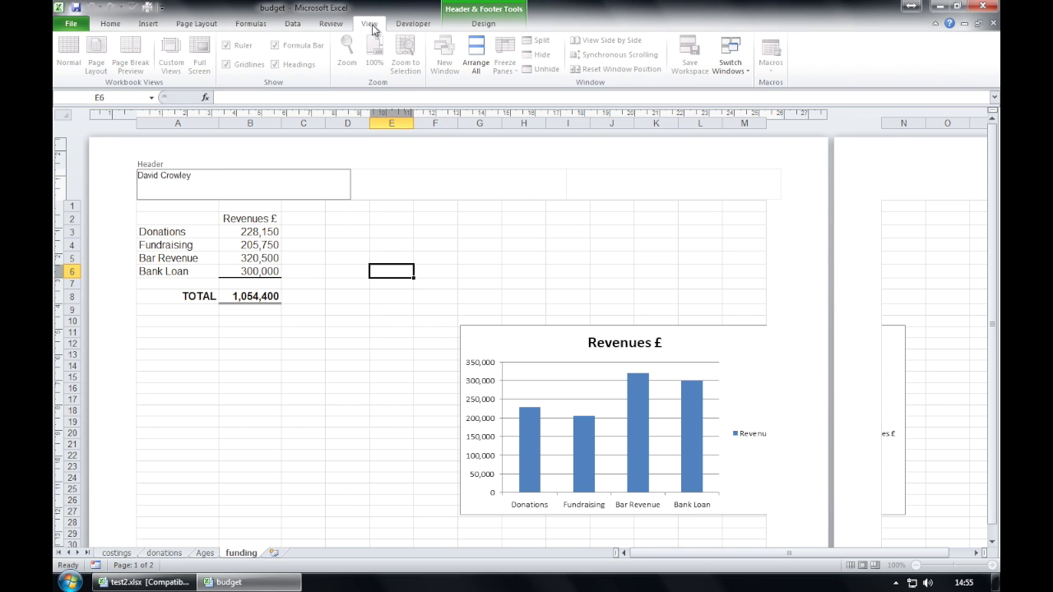
left_click(405, 208)
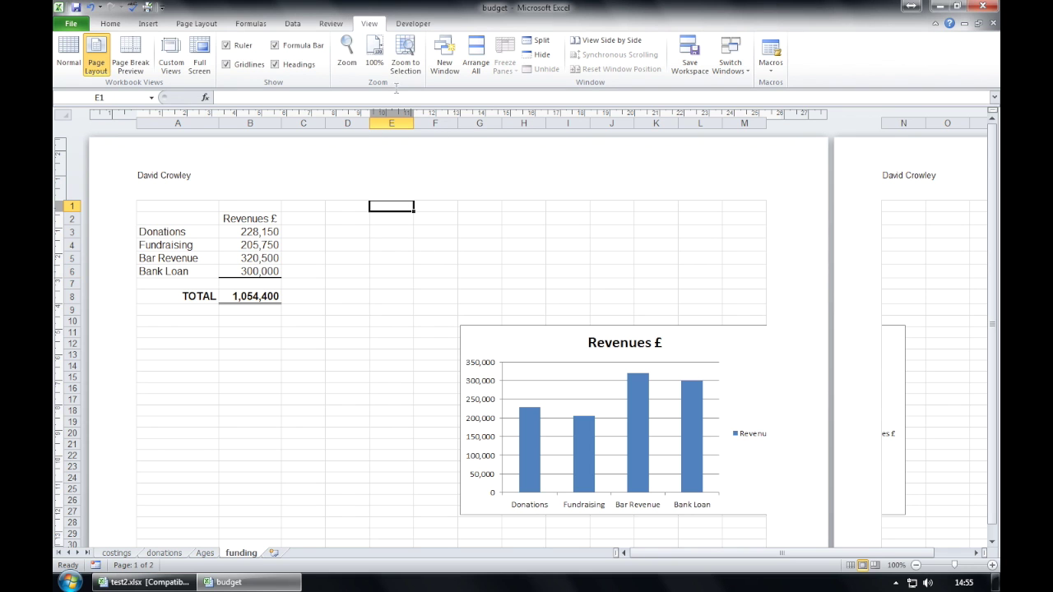
left_click(69, 54)
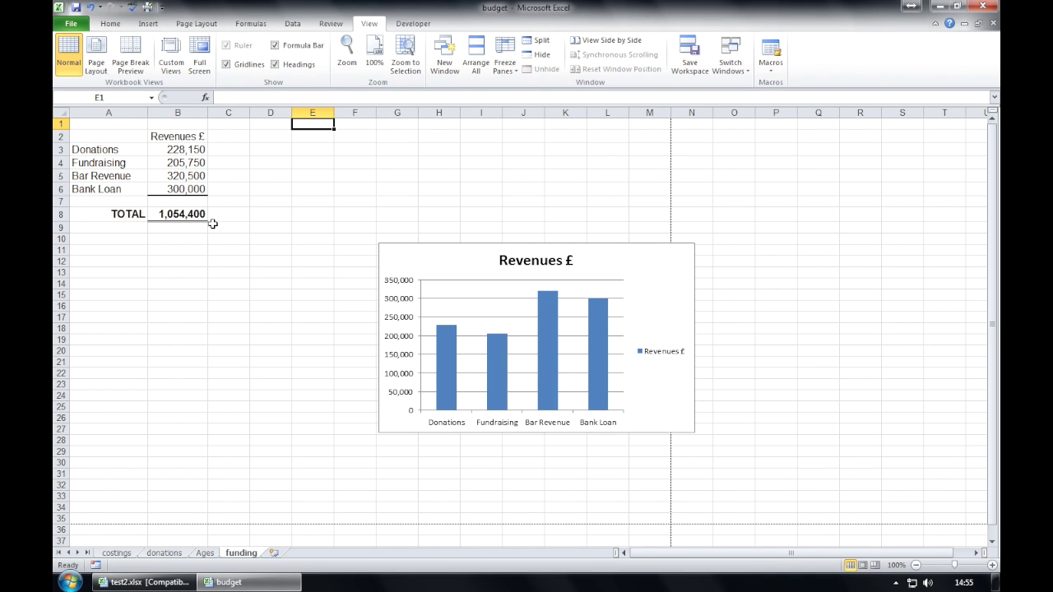
Print one copy of the active funding sheet.
left_click(70, 25)
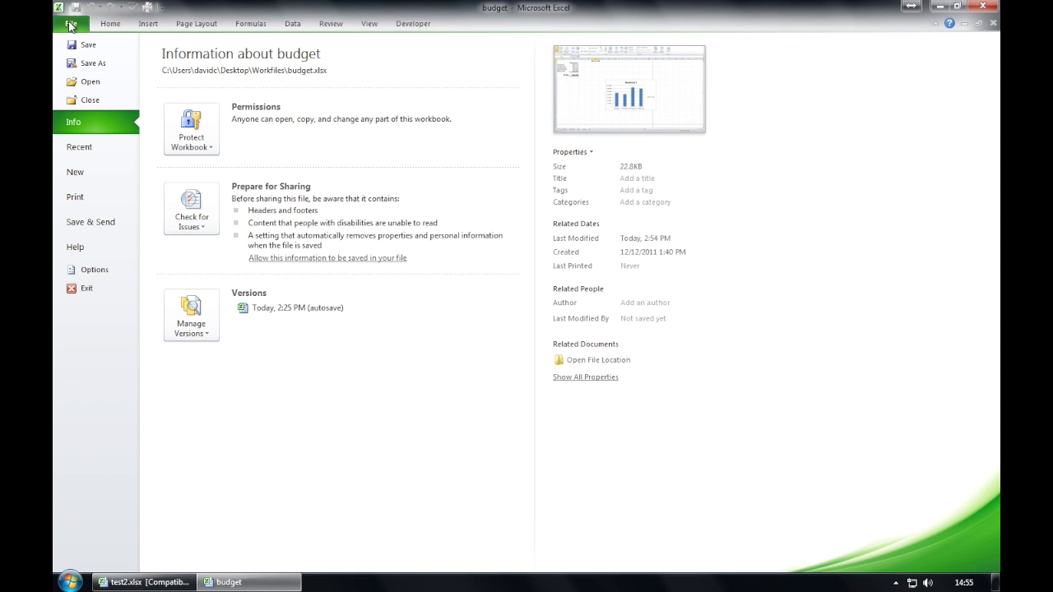
left_click(90, 198)
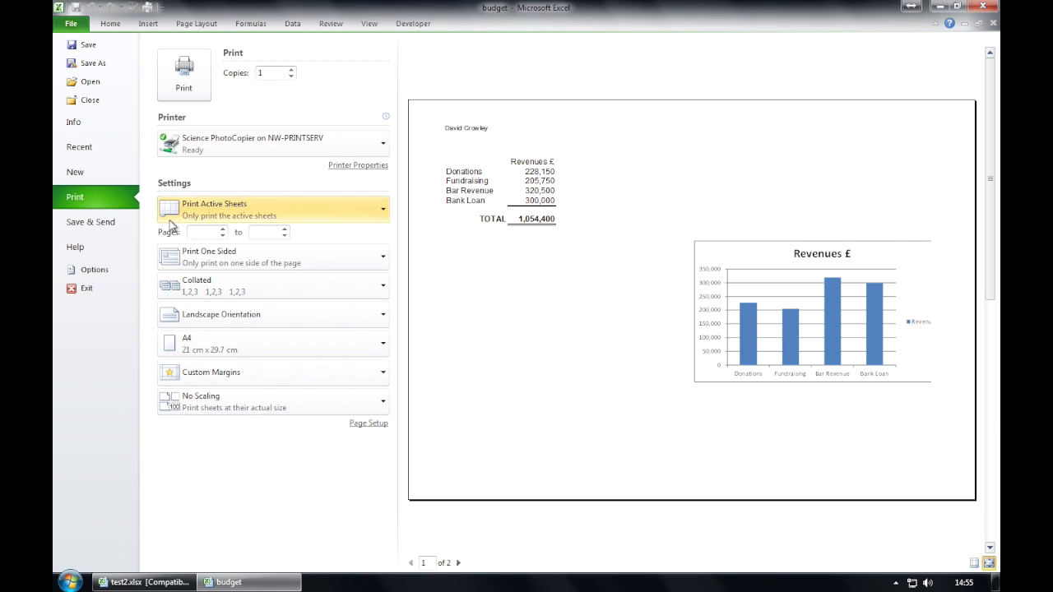
left_click(198, 97)
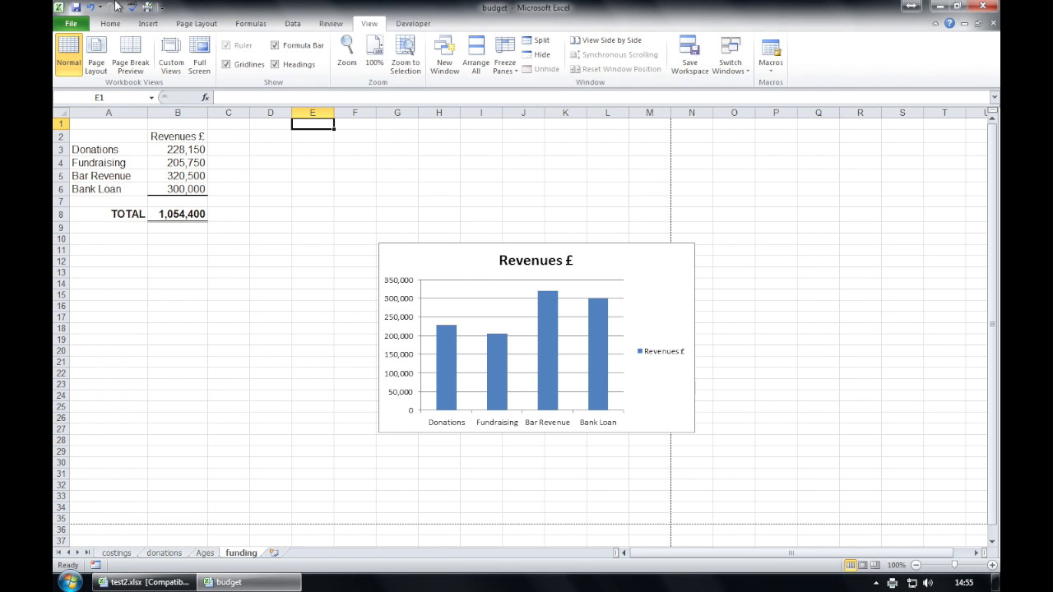
Save the budget workbook and exit Excel.
left_click(72, 23)
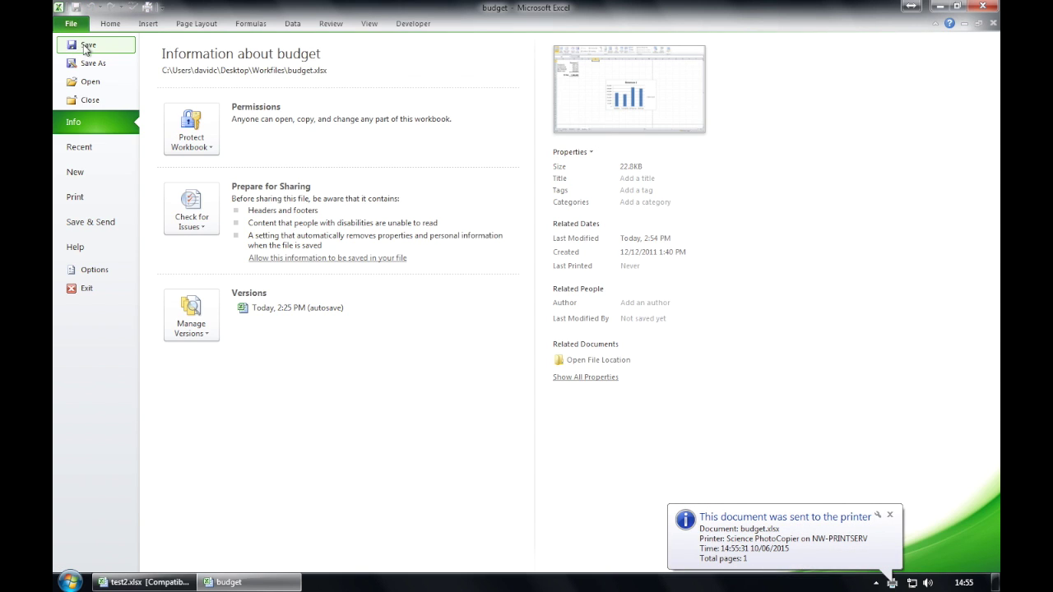
left_click(85, 46)
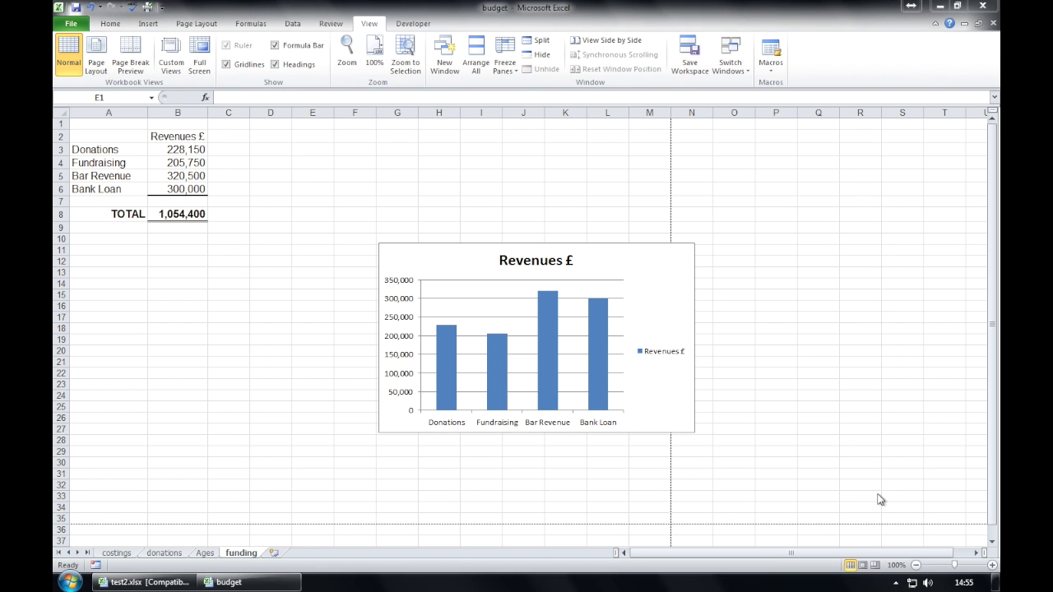
left_click(71, 23)
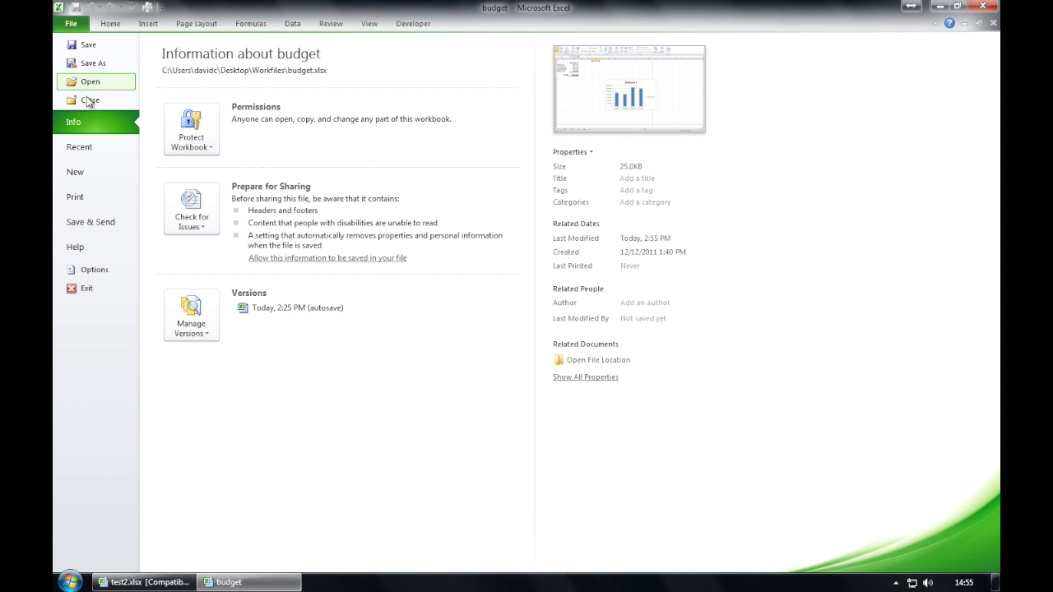
left_click(84, 291)
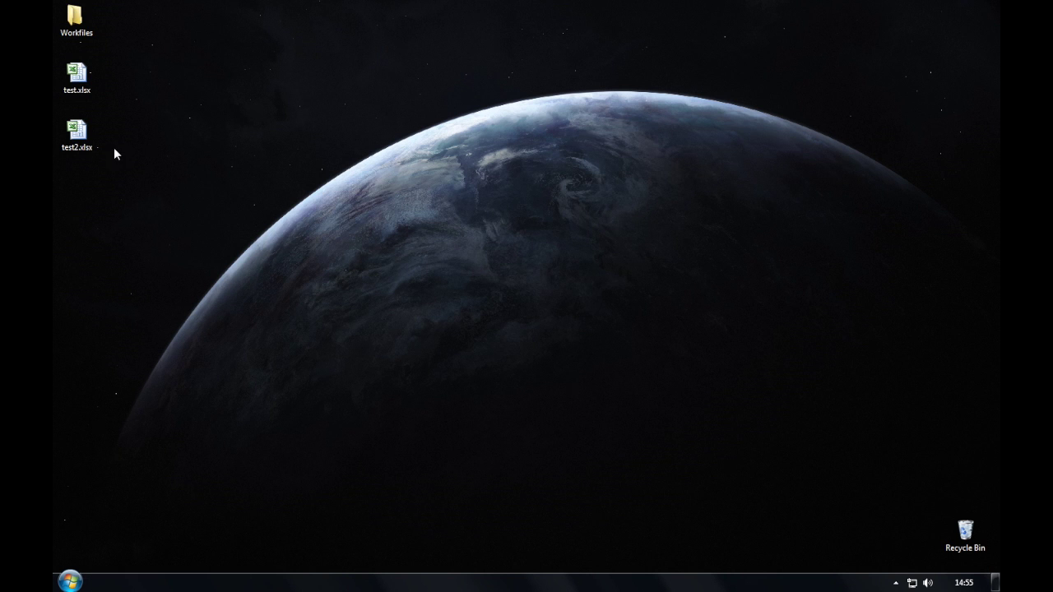
Switch to the desktop's Workfiles folder, look over its workbook files and close the folder window.
left_click(79, 21)
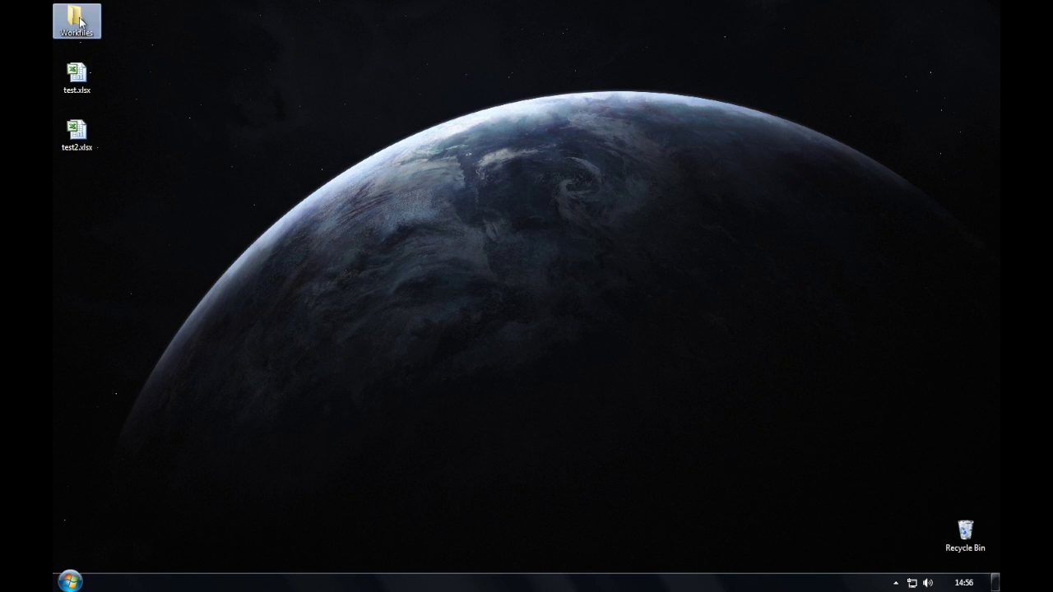
double_click(80, 21)
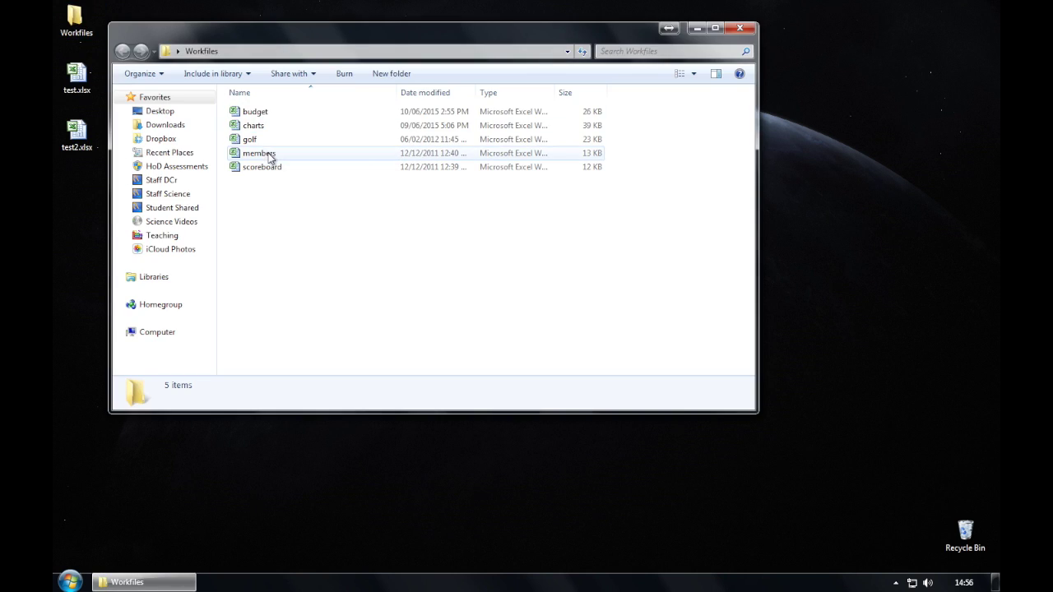
left_click(739, 28)
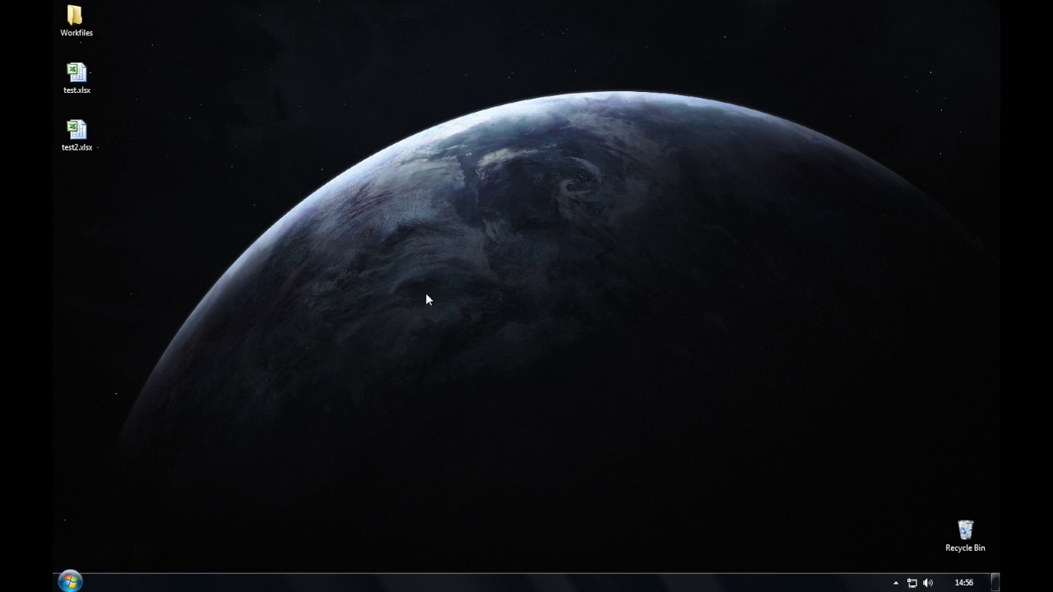
Start Microsoft Excel 2010 and open the members workbook from the Workfiles folder on the desktop.
left_click(70, 581)
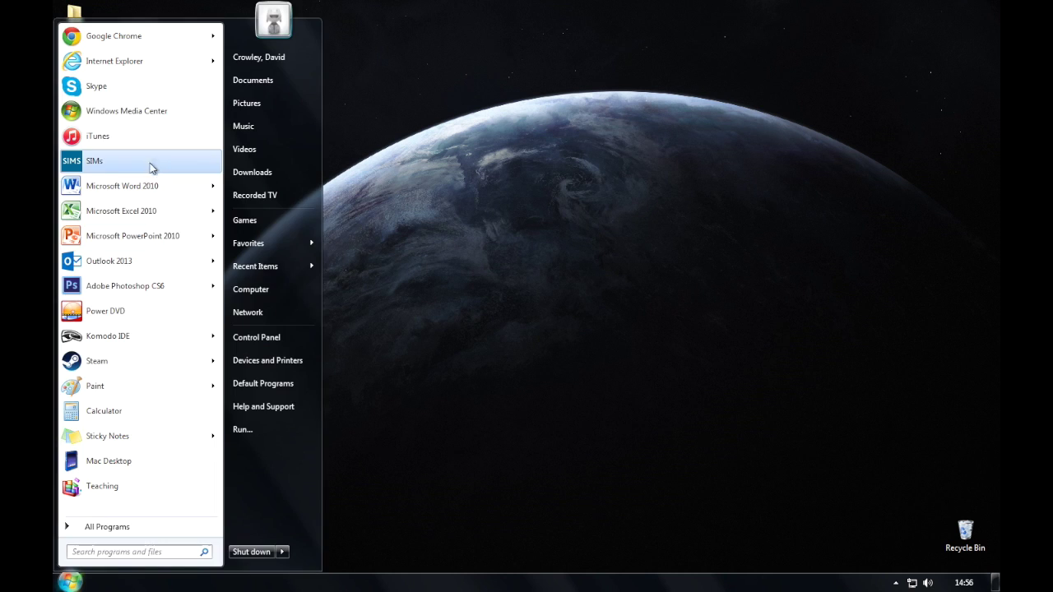
left_click(149, 214)
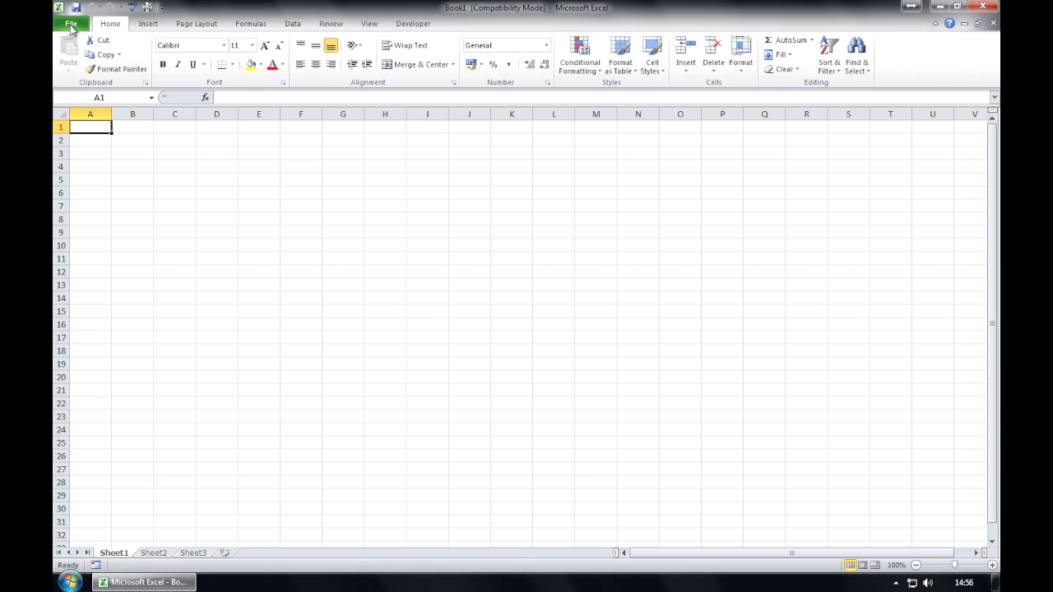
left_click(71, 25)
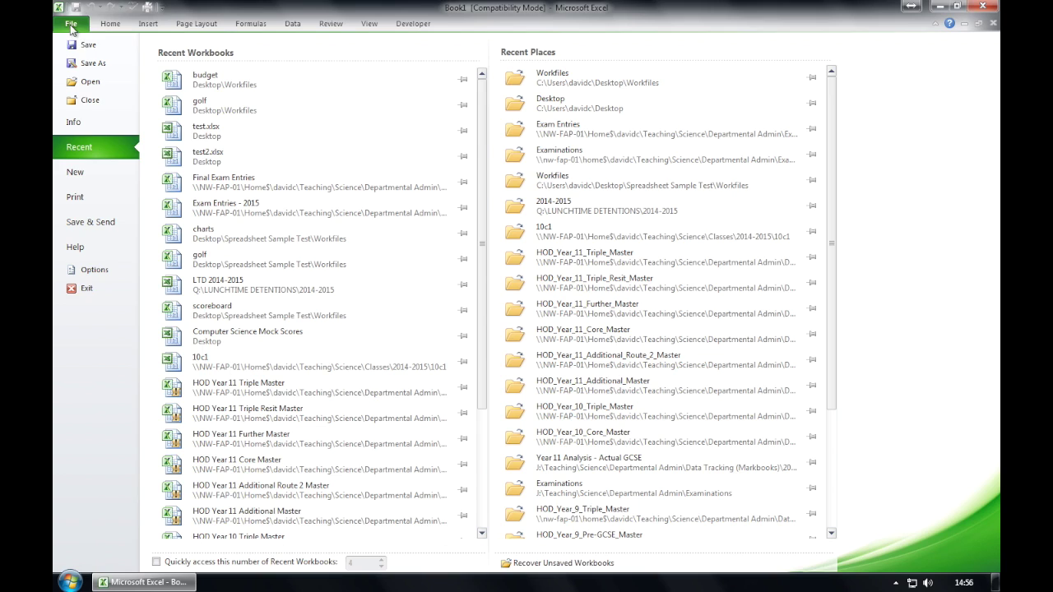
left_click(90, 81)
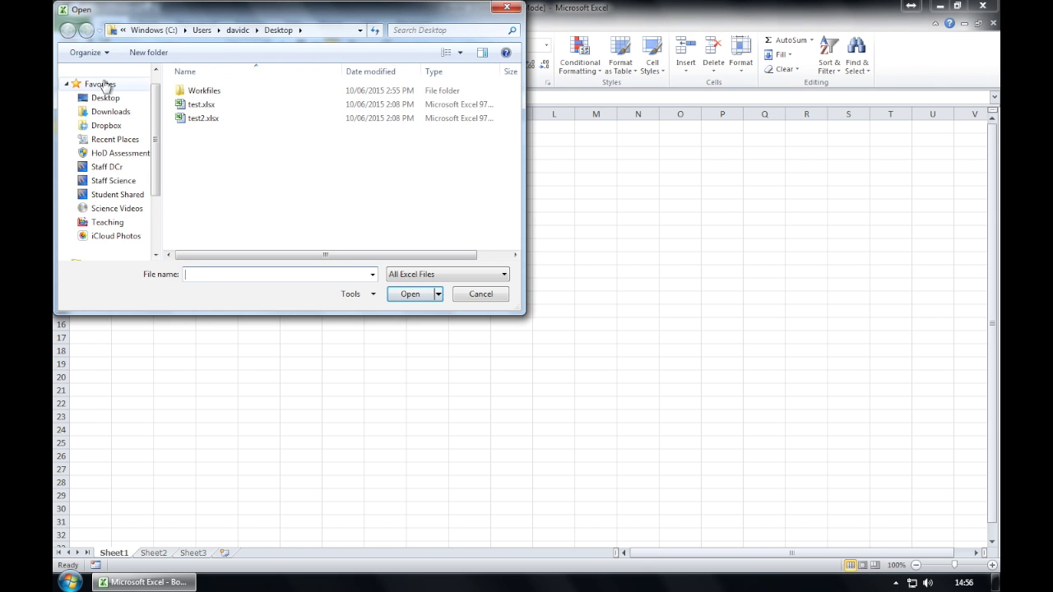
double_click(197, 91)
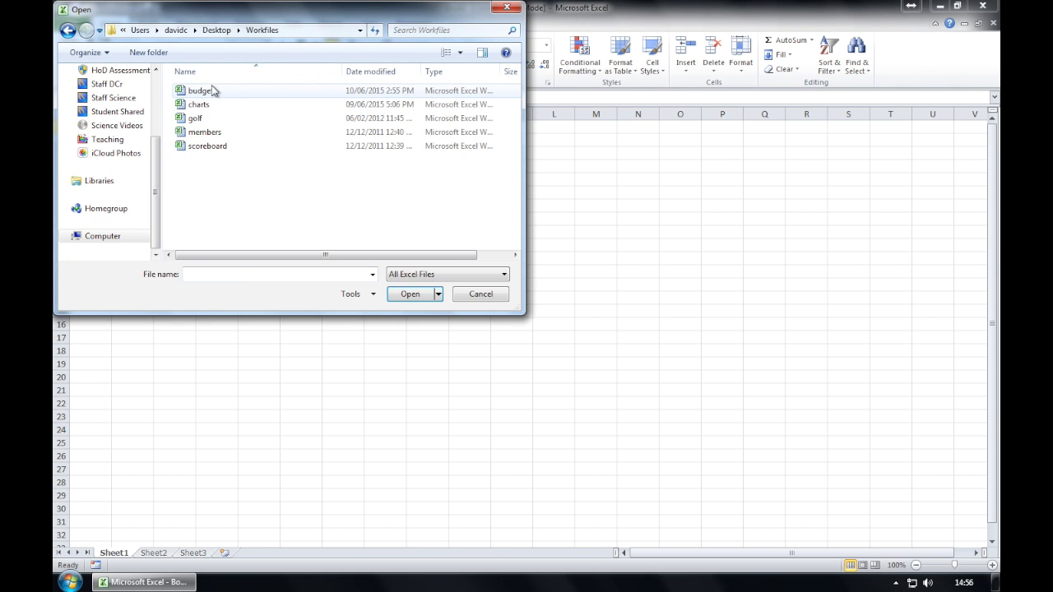
double_click(213, 140)
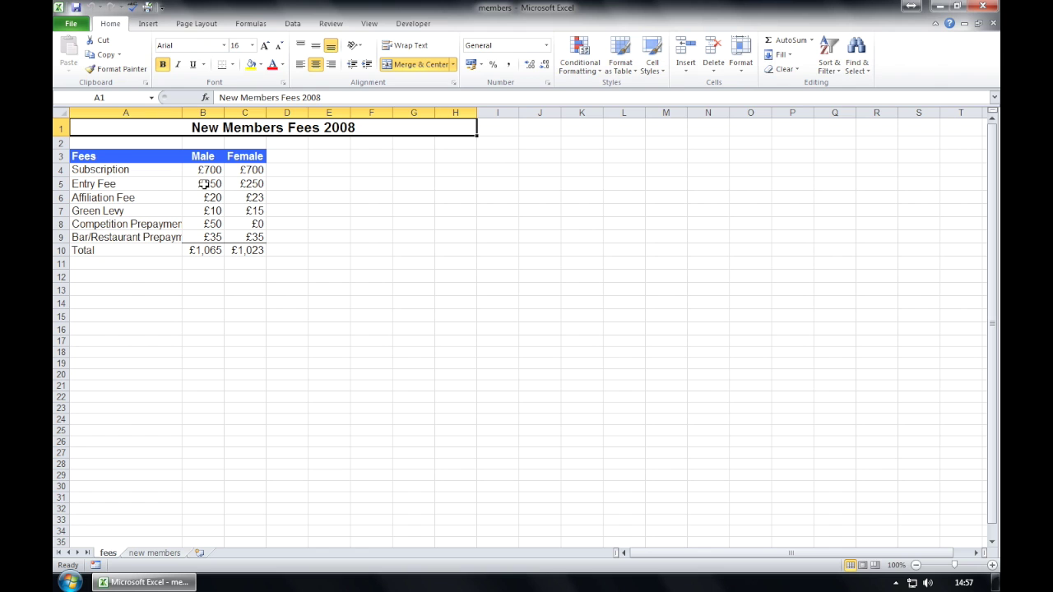
Increase the top and bottom page margins of the new members worksheet using custom margins.
left_click(144, 555)
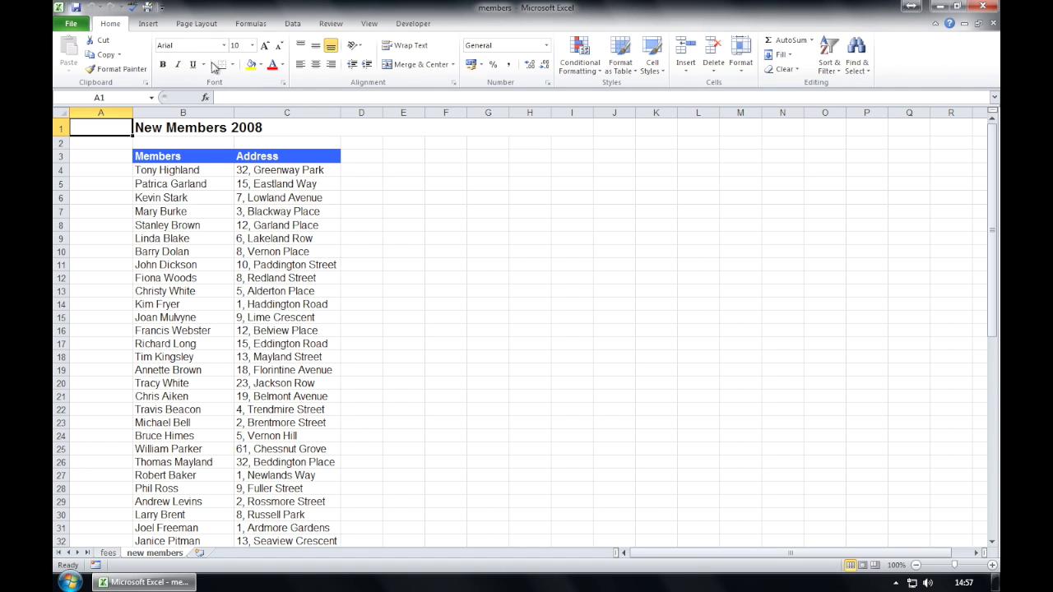
left_click(206, 26)
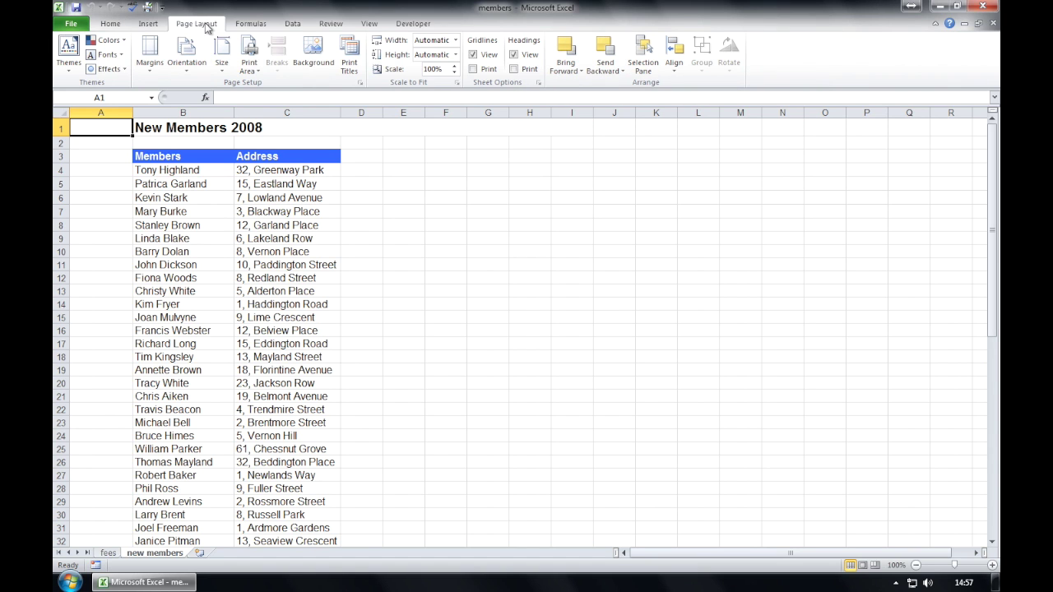
left_click(150, 72)
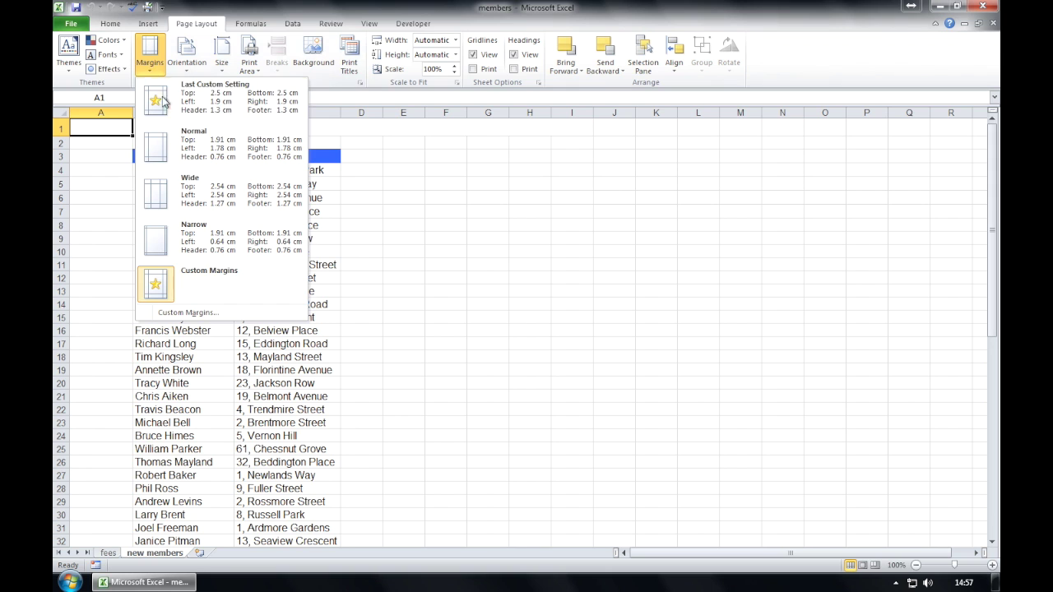
left_click(263, 315)
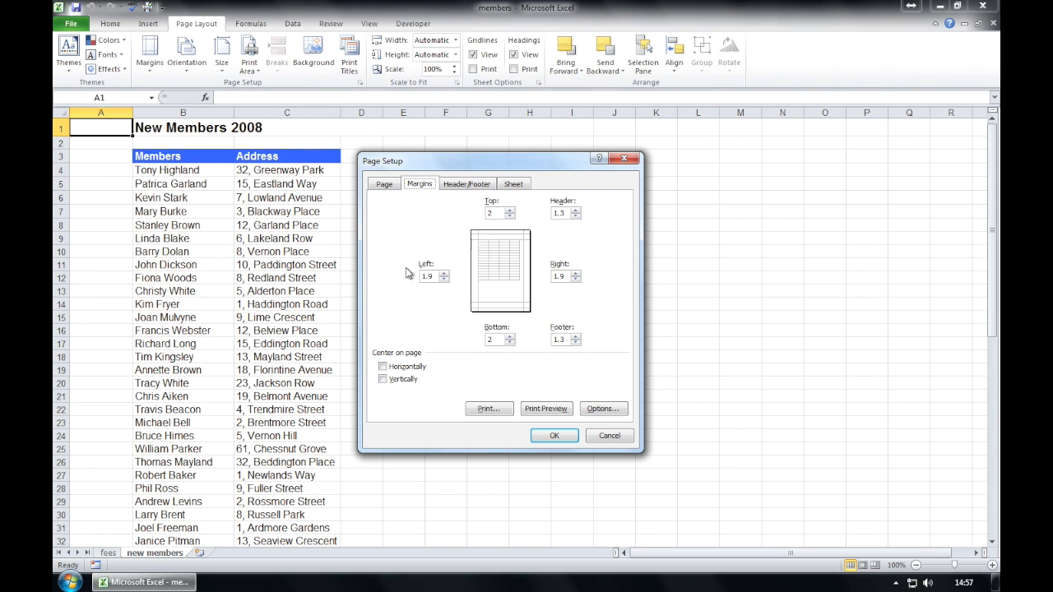
left_click(510, 210)
left_click(510, 338)
left_click(554, 436)
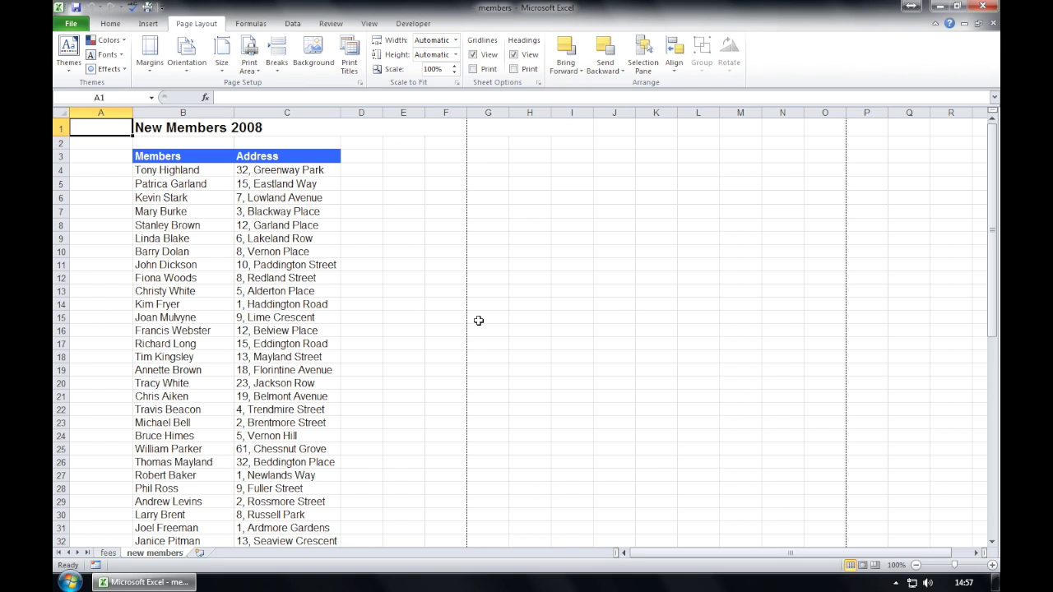
Enter the formula =counta(b4:b40) in cell B42 to count the number of new members.
left_click(406, 213)
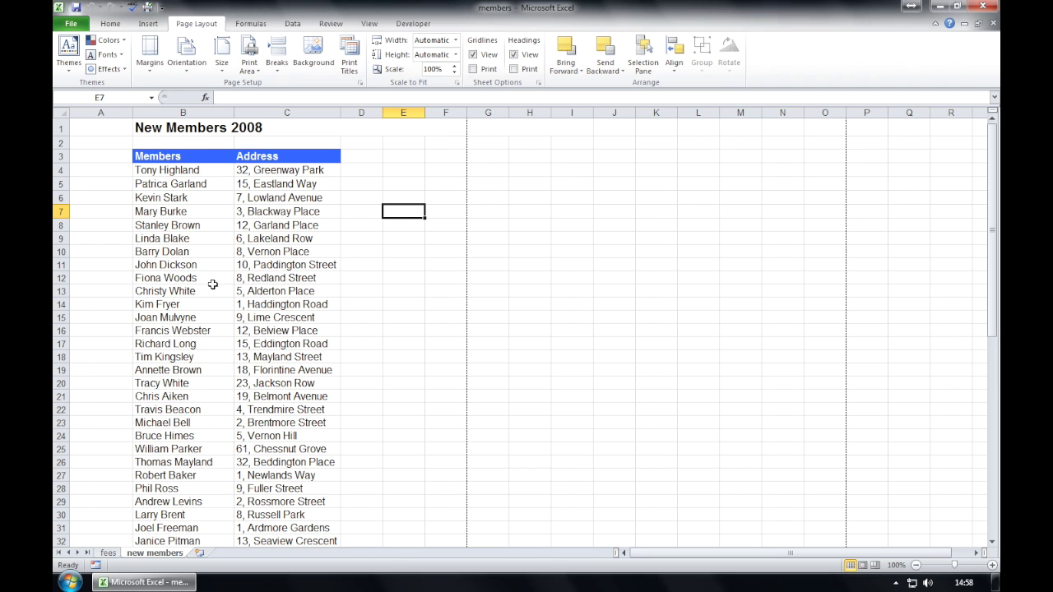
scroll(211, 283, "down", 5)
left_click(196, 476)
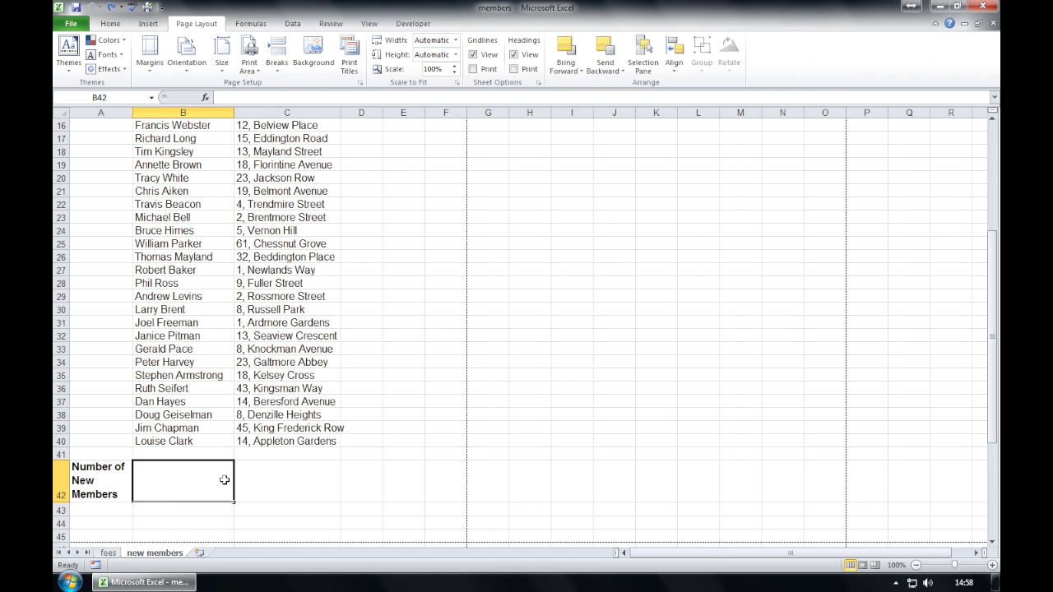
left_click(245, 100)
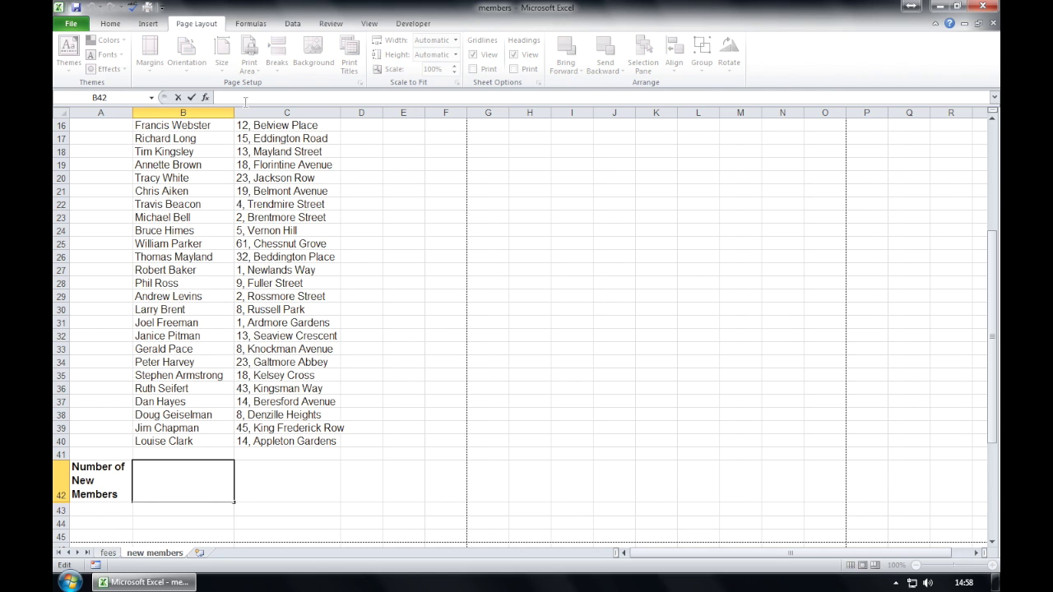
type("=count")
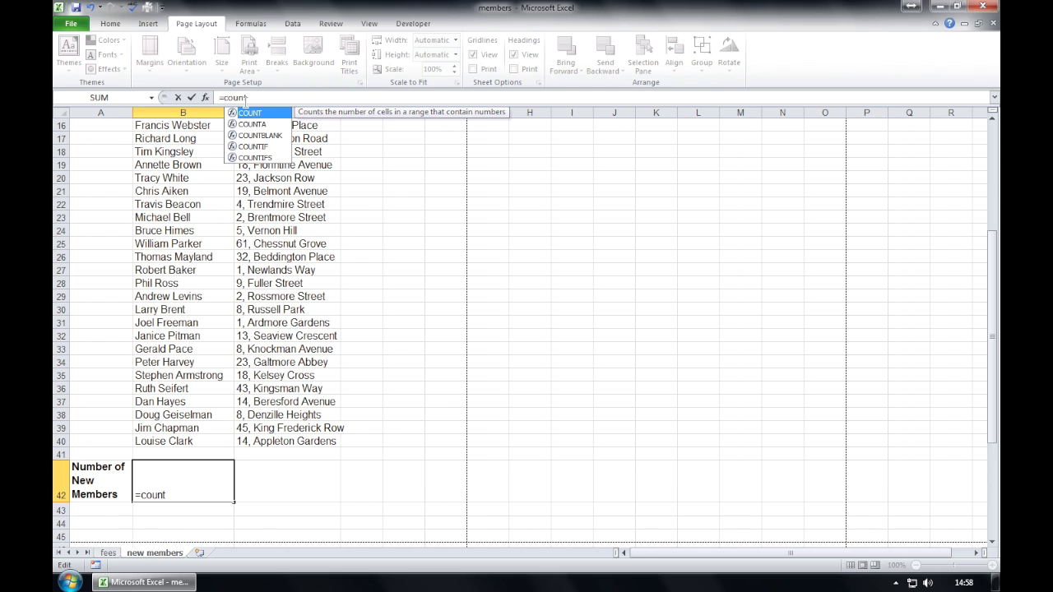
type("a")
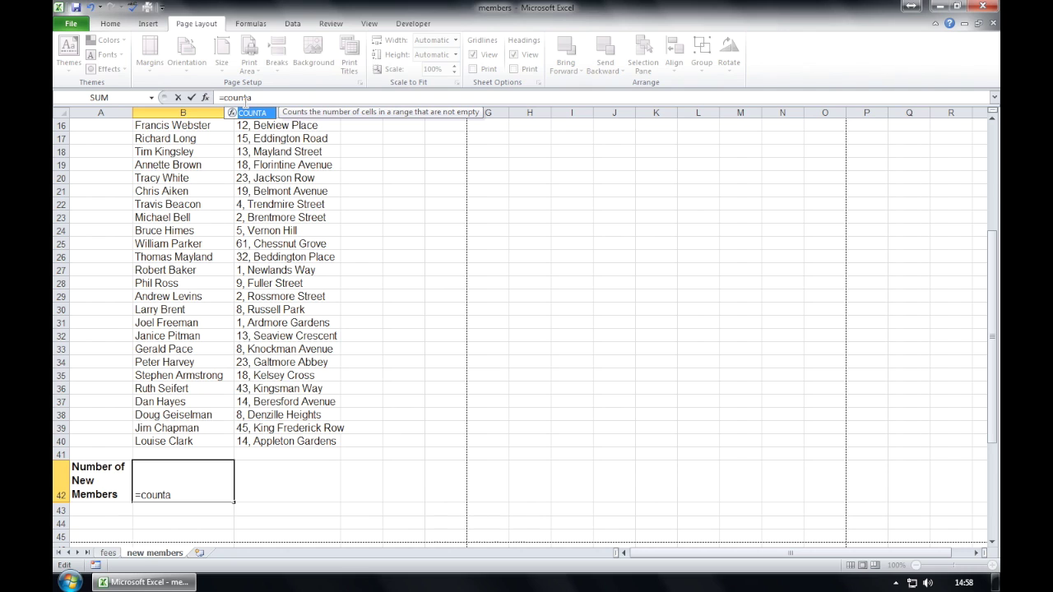
type("(")
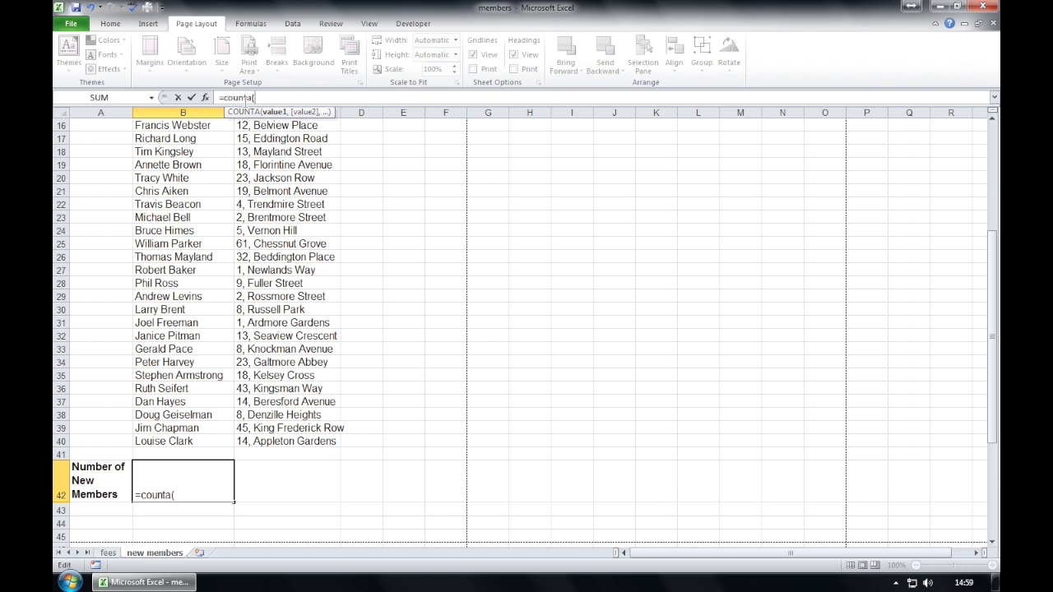
type("b4:b40")
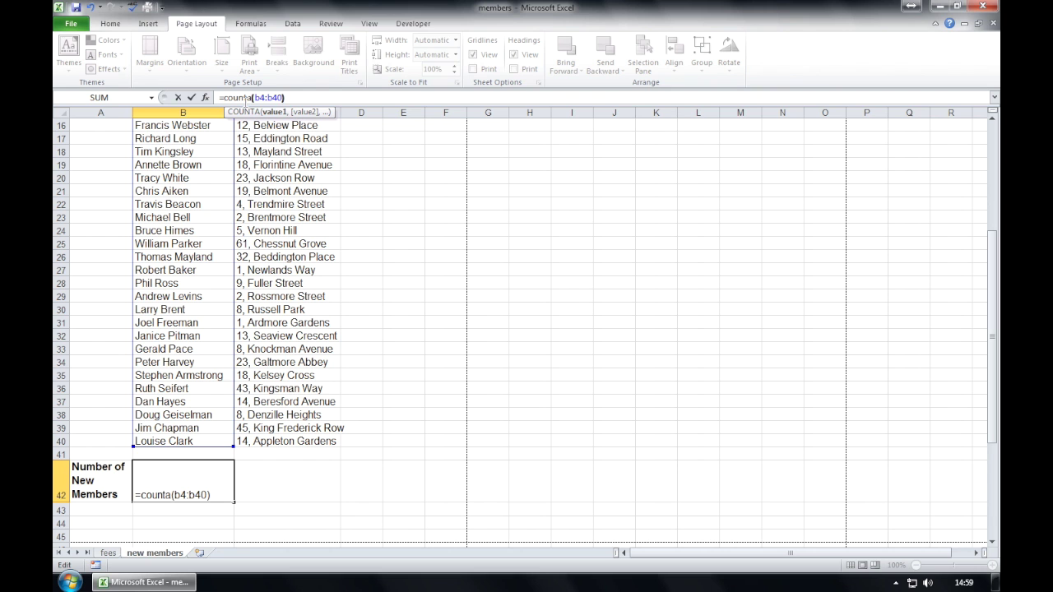
left_click_drag(991, 273, 974, 247)
key("Return")
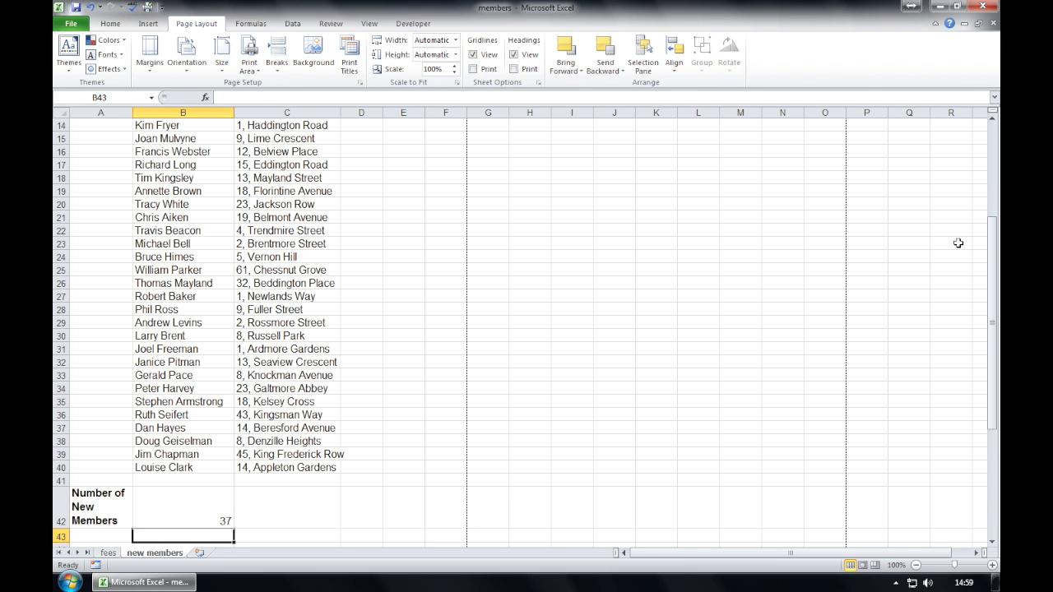
Save the members workbook under its existing name and exit the spreadsheet application.
left_click(70, 22)
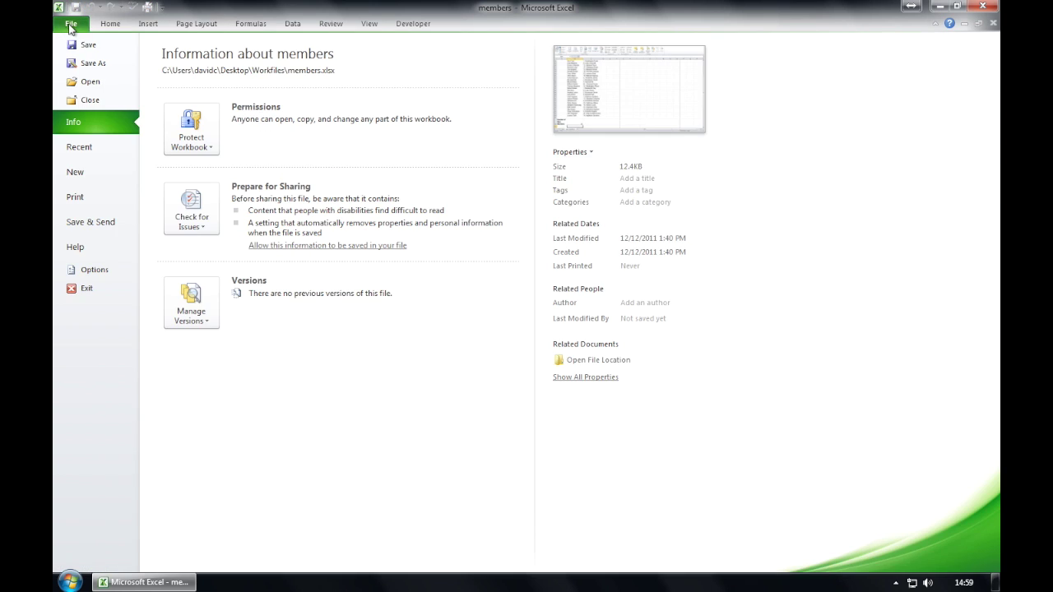
left_click(79, 45)
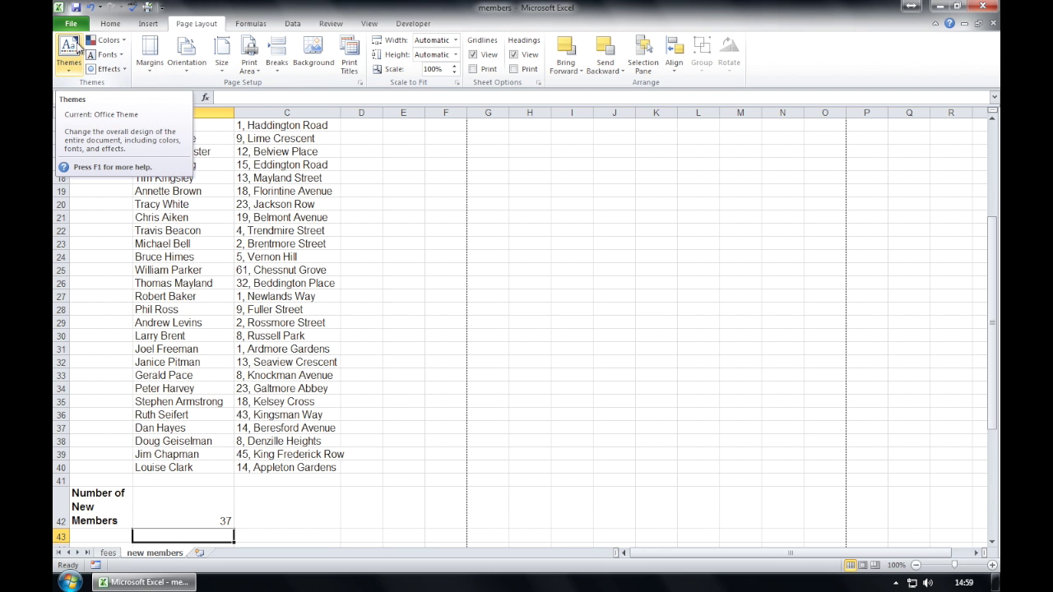
left_click(71, 23)
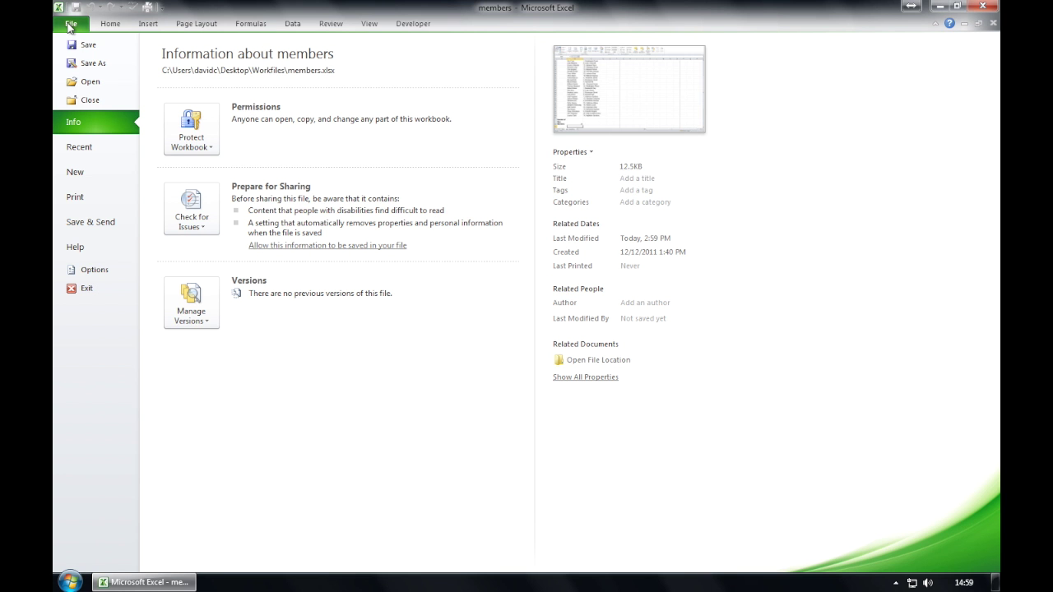
left_click(85, 288)
Restart Microsoft Excel 2010 and open the scoreboard workbook from the Workfiles folder.
left_click(69, 582)
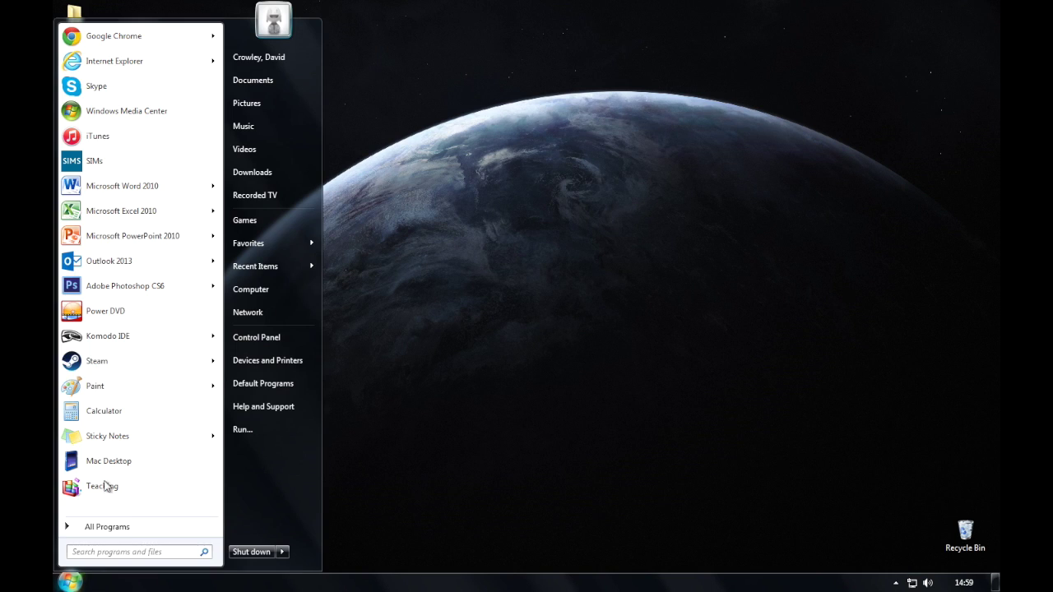
left_click(131, 213)
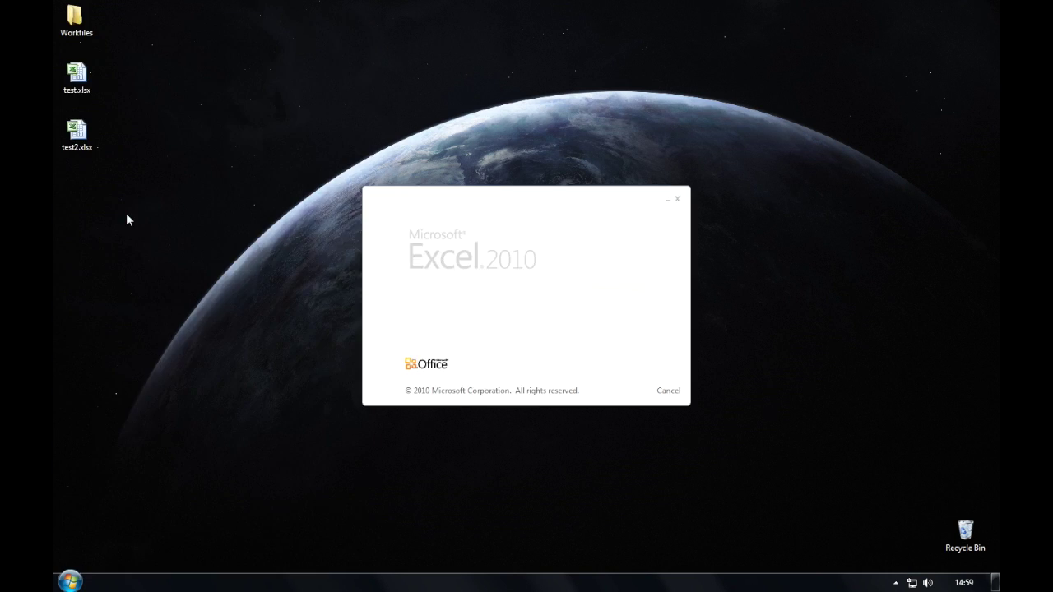
left_click(70, 23)
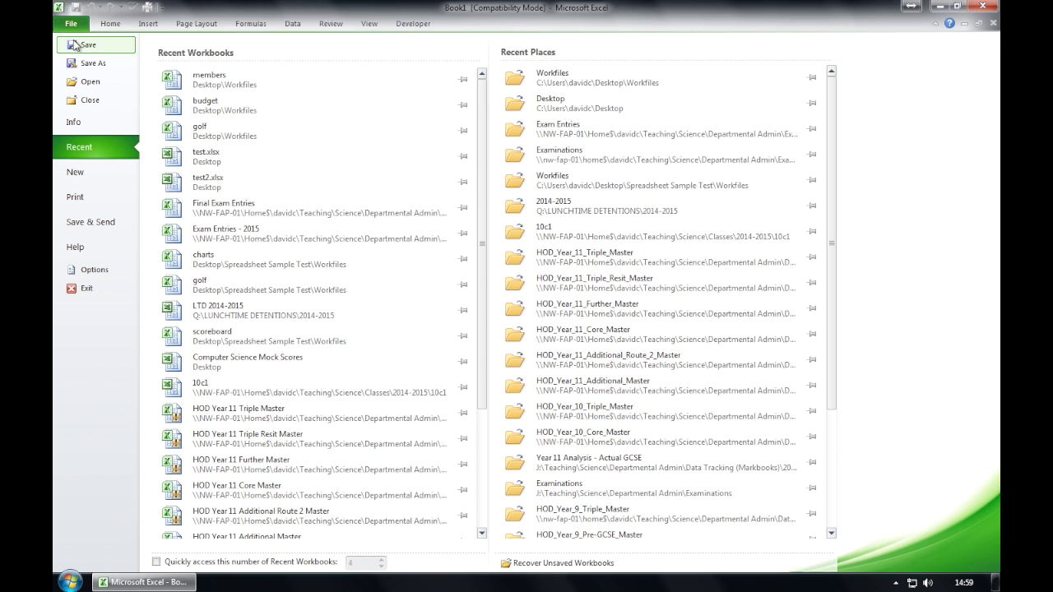
left_click(87, 81)
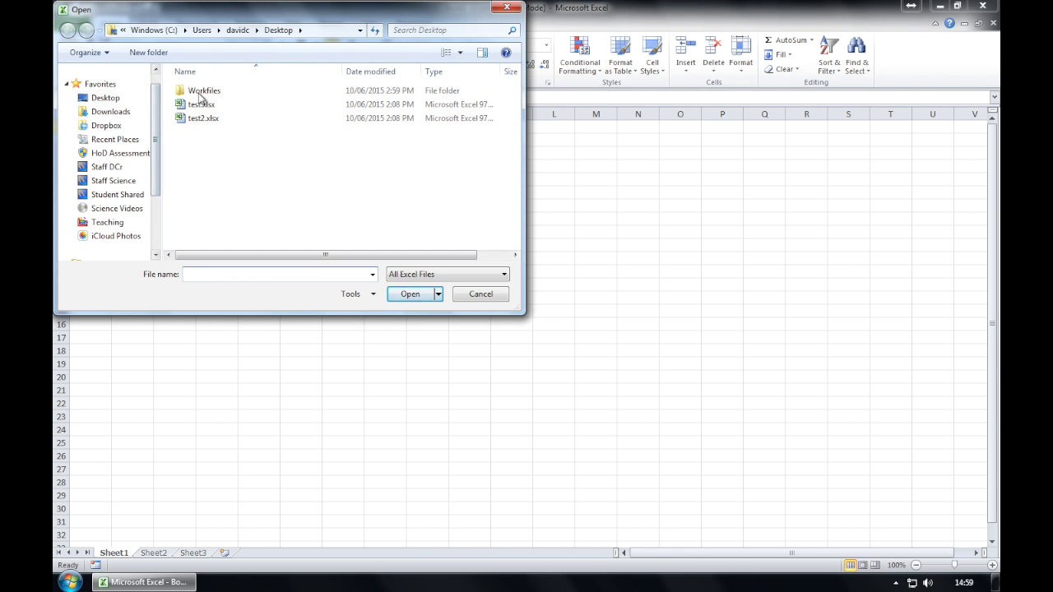
double_click(212, 95)
double_click(215, 146)
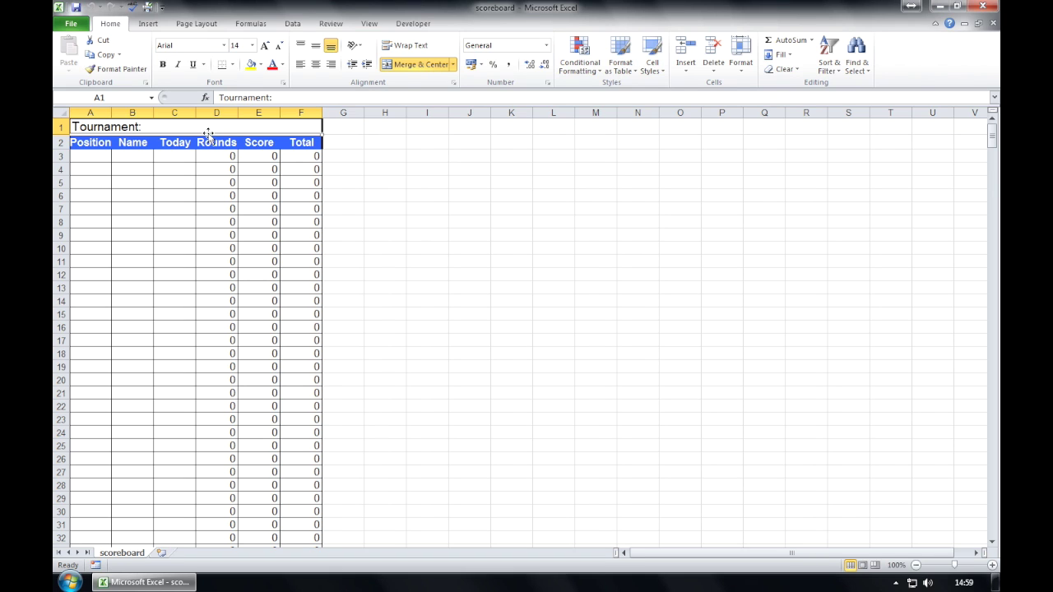
Start saving a copy of the scoreboard workbook, naming it scores with Excel Template as the file type.
left_click(74, 25)
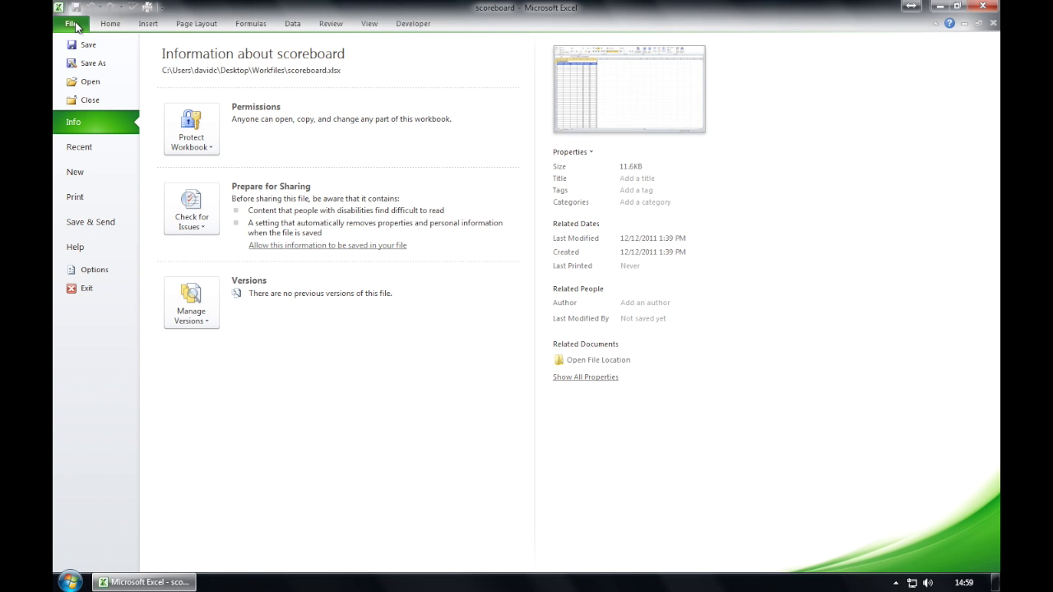
left_click(85, 66)
type("sc")
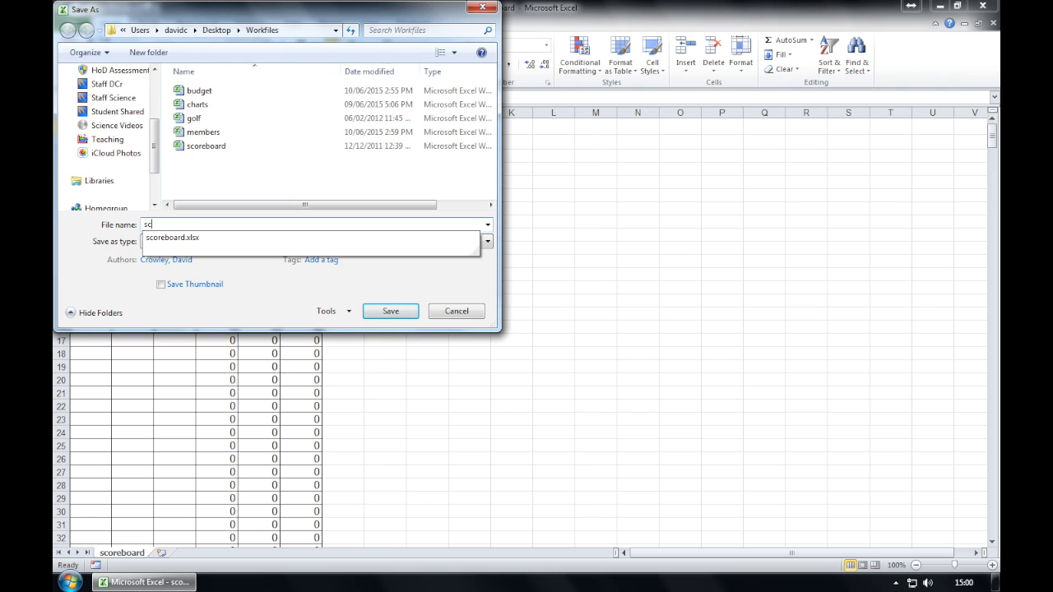
type("ores")
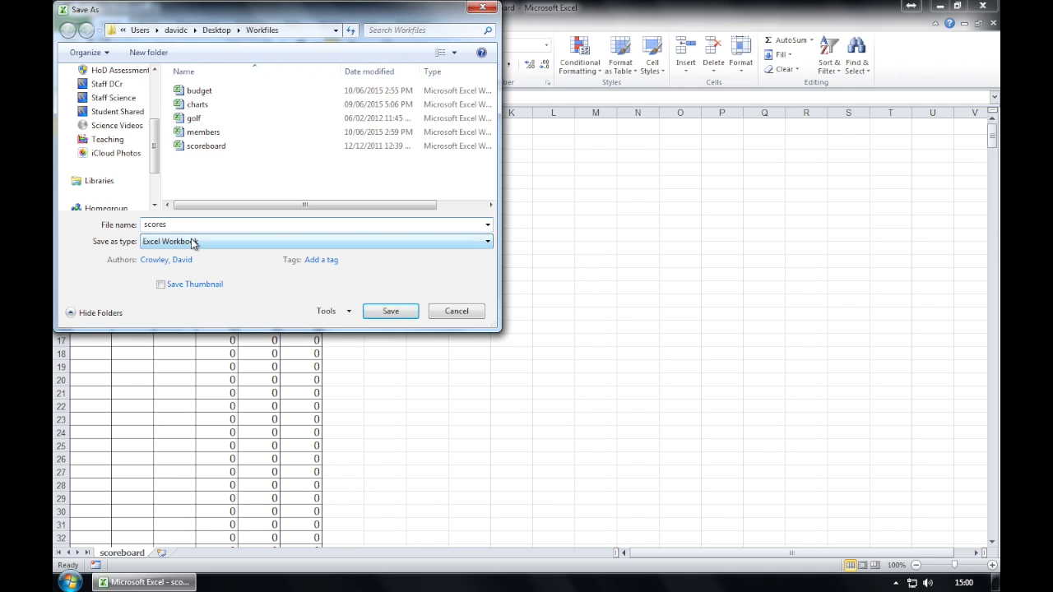
left_click(195, 241)
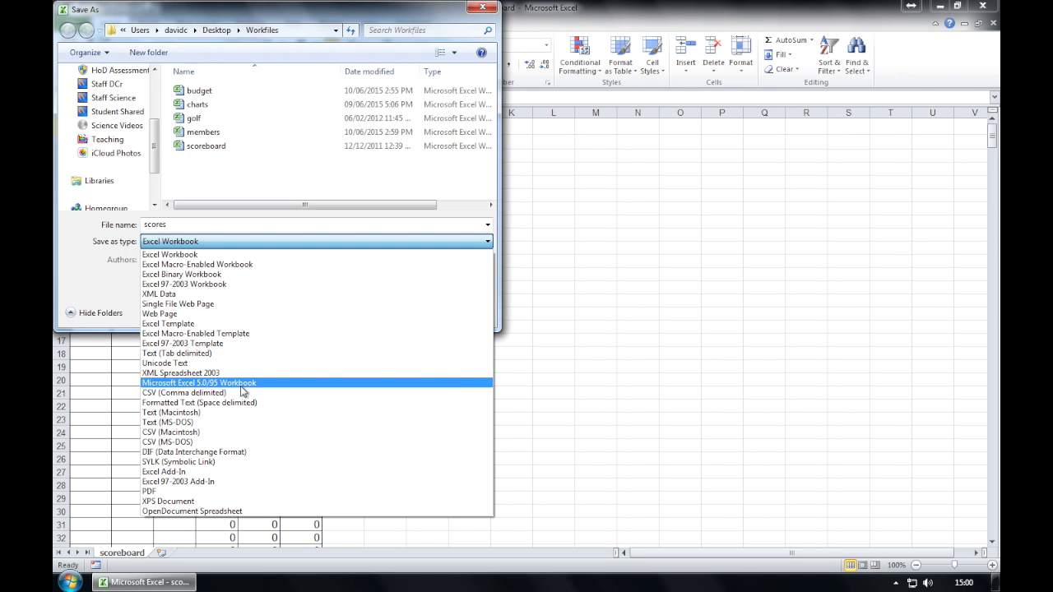
left_click(235, 325)
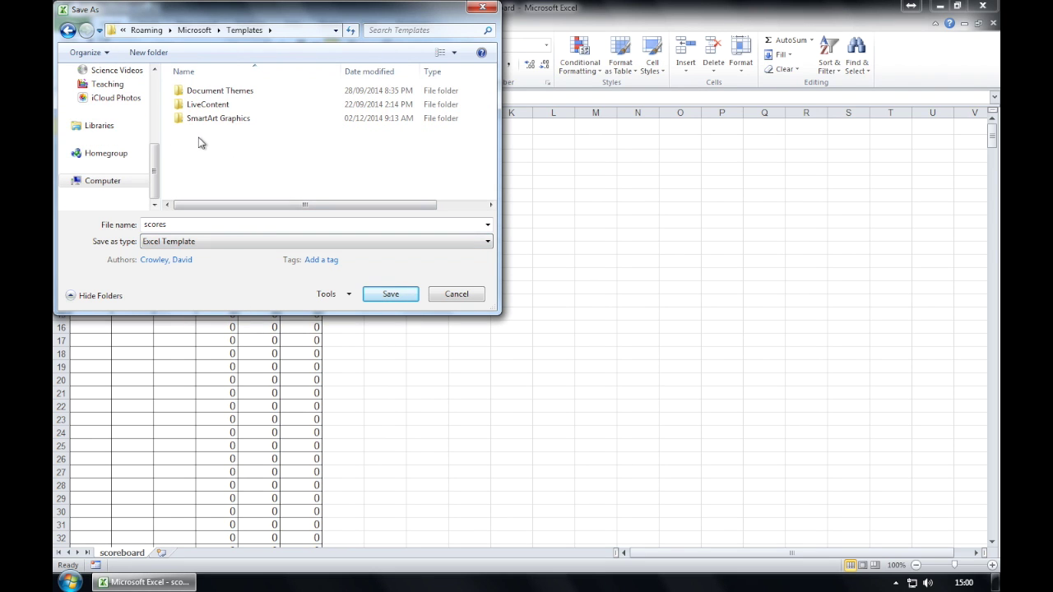
Choose the Workfiles folder on the Desktop as the save location for the scores template.
left_click_drag(158, 164, 158, 88)
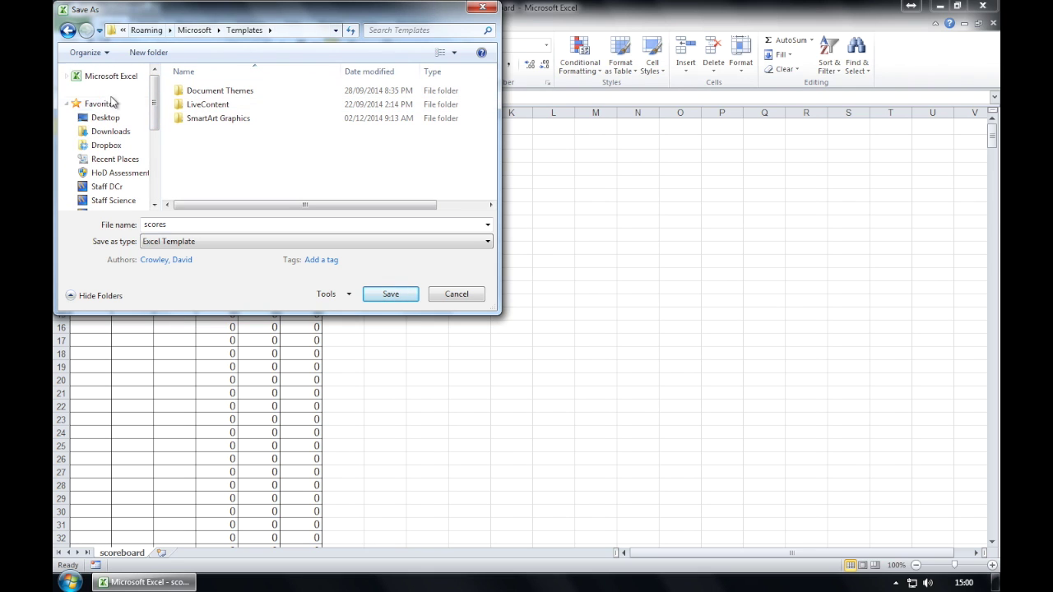
left_click(104, 119)
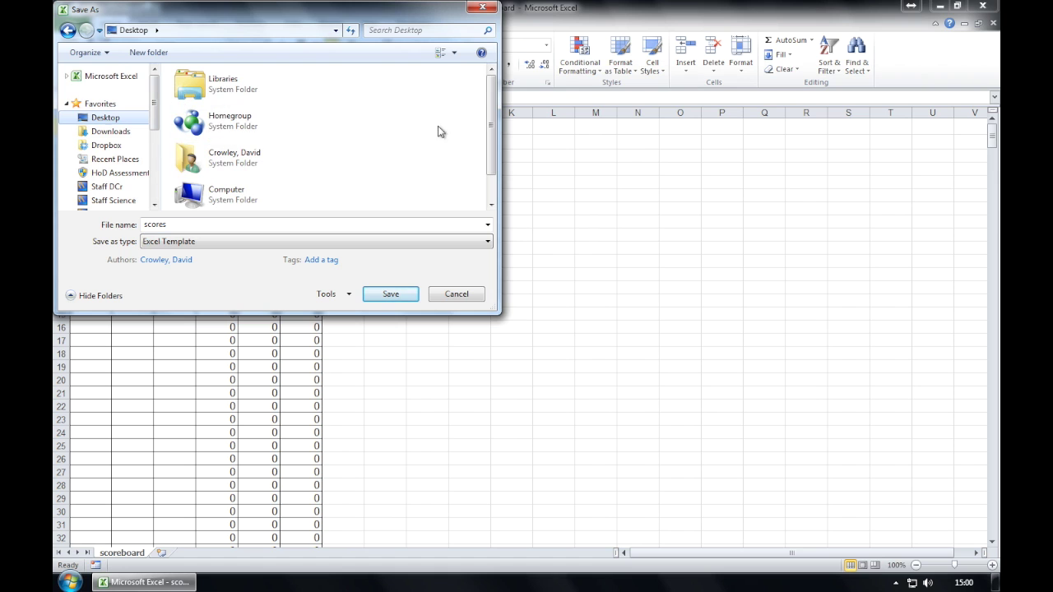
left_click_drag(499, 116, 493, 117)
left_click_drag(489, 159, 490, 185)
double_click(229, 208)
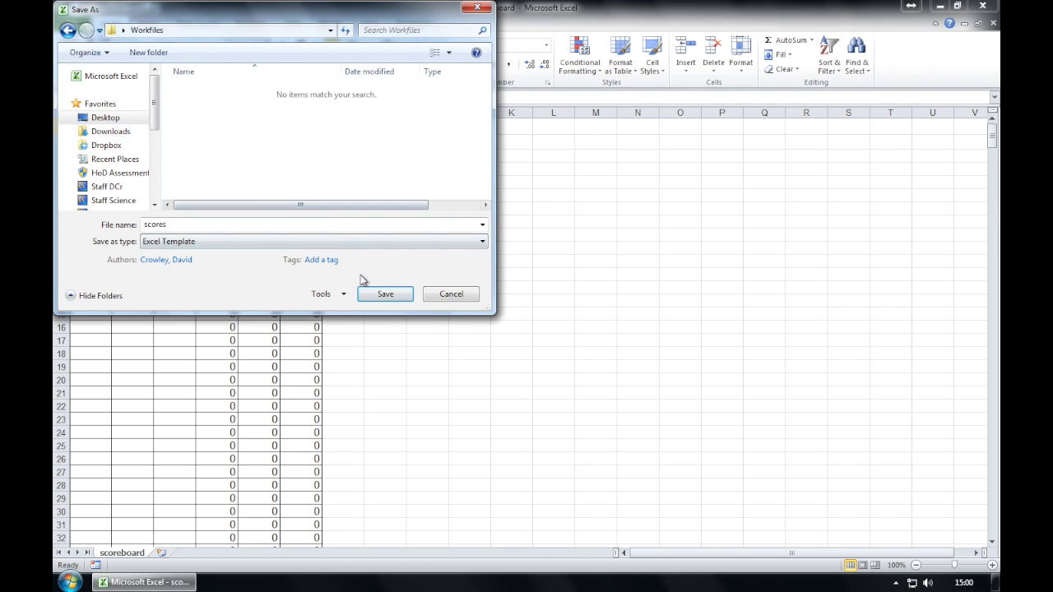
Finish saving the scores template in the Workfiles folder and exit the spreadsheet application.
left_click(384, 294)
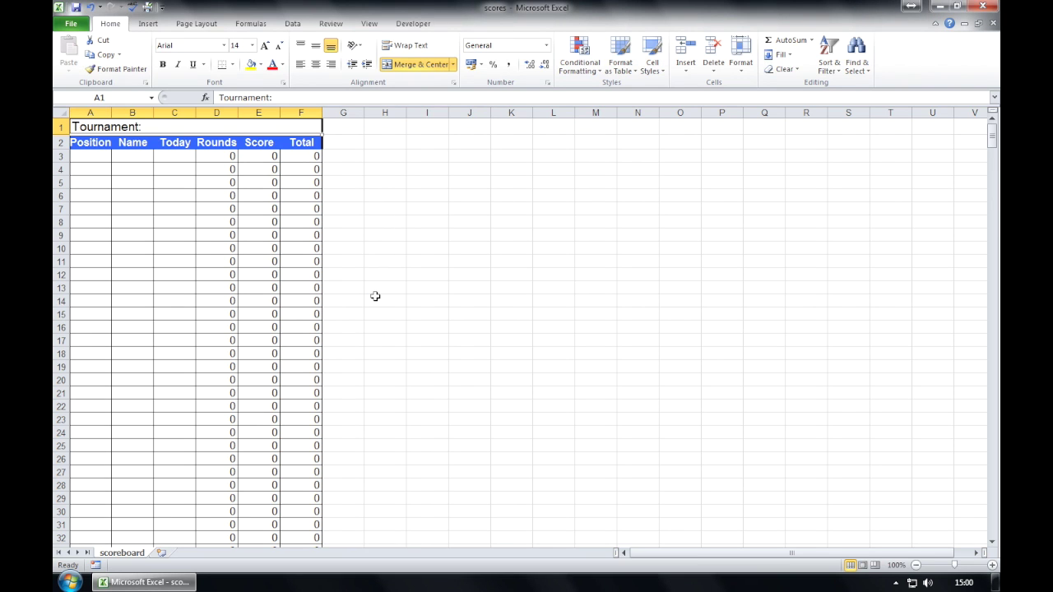
left_click(981, 7)
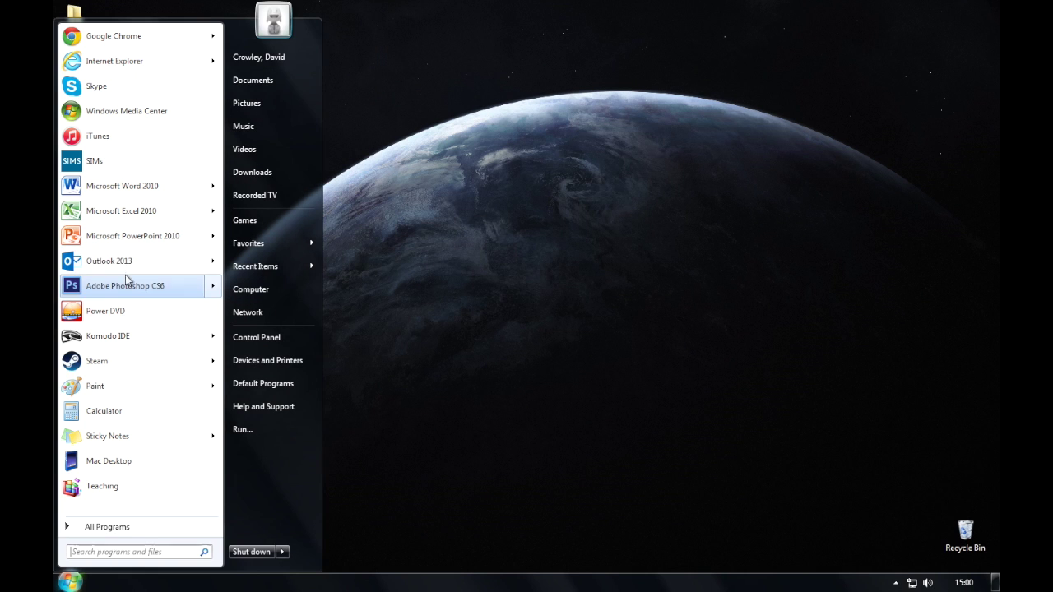
Restart Microsoft Excel 2010 and open the charts workbook from the Workfiles folder.
left_click(112, 212)
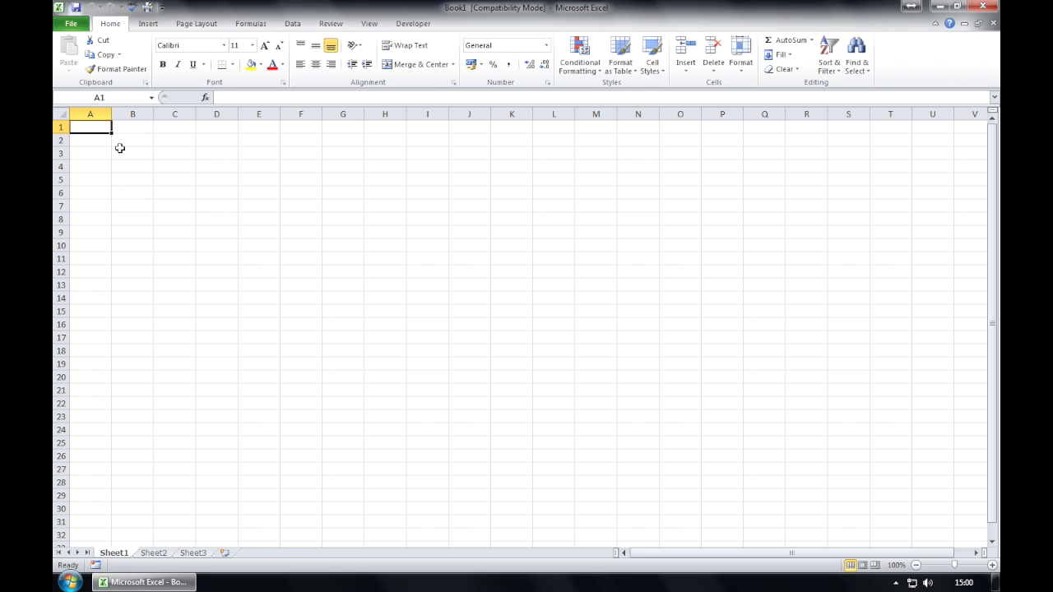
left_click(71, 23)
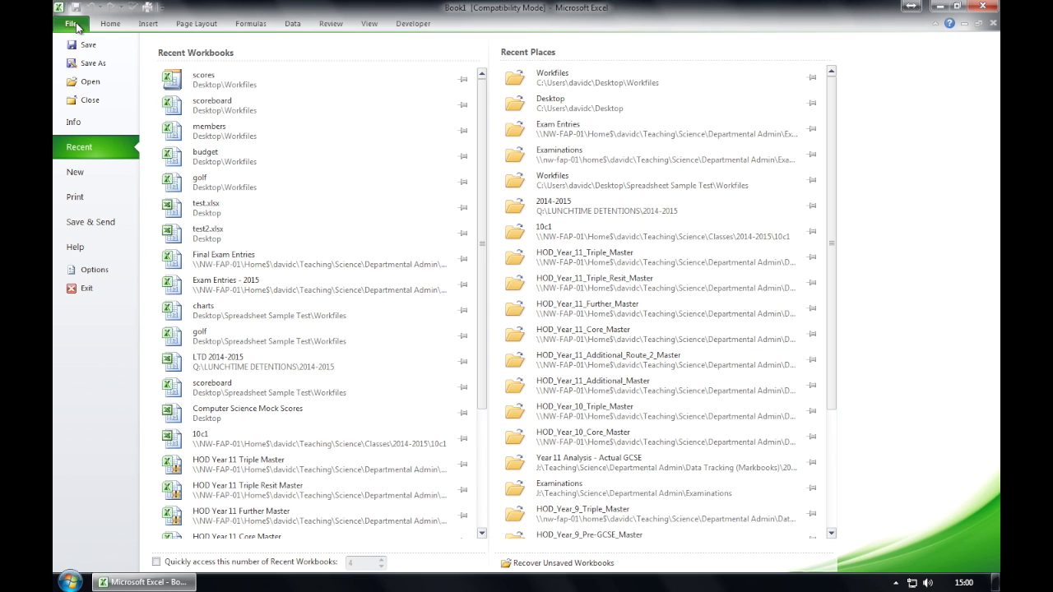
left_click(86, 82)
double_click(200, 95)
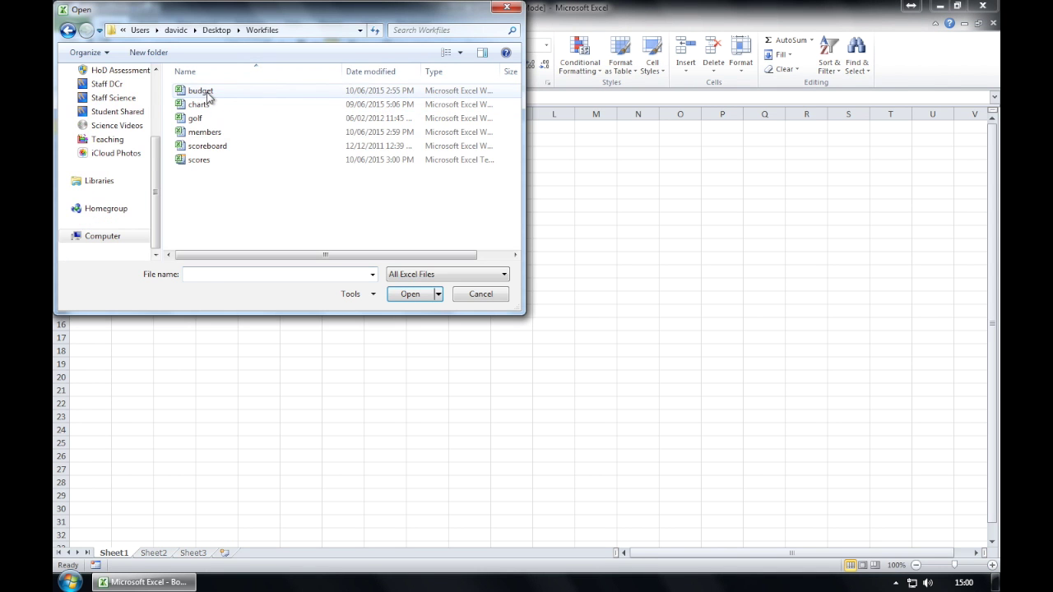
double_click(223, 107)
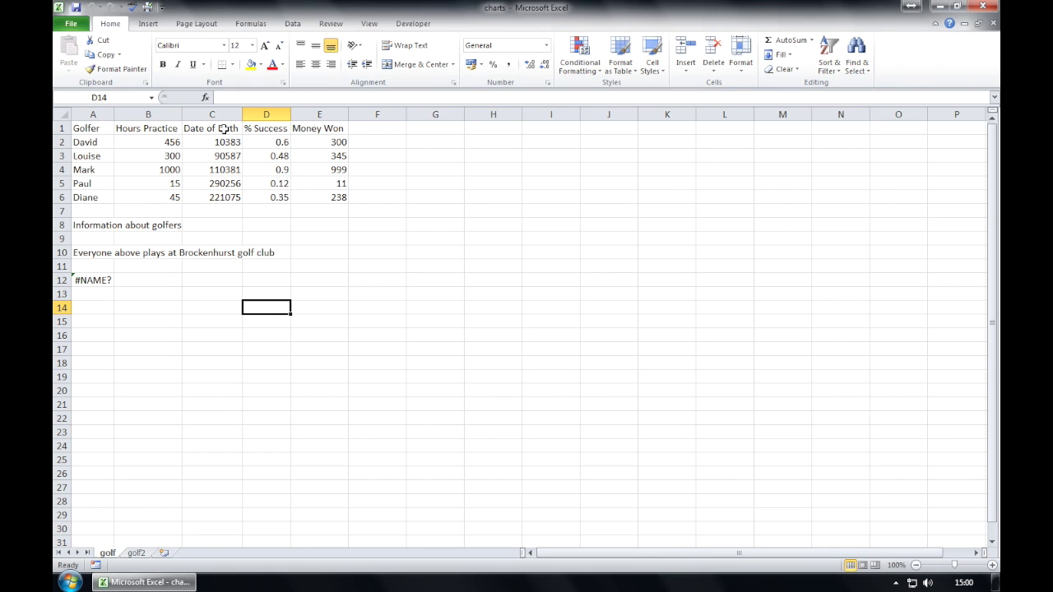
Format the Hours Practice values in B2:B6 as Number with 2 decimal places and the 1000 separator.
left_click(166, 139)
left_click_drag(165, 140, 169, 194)
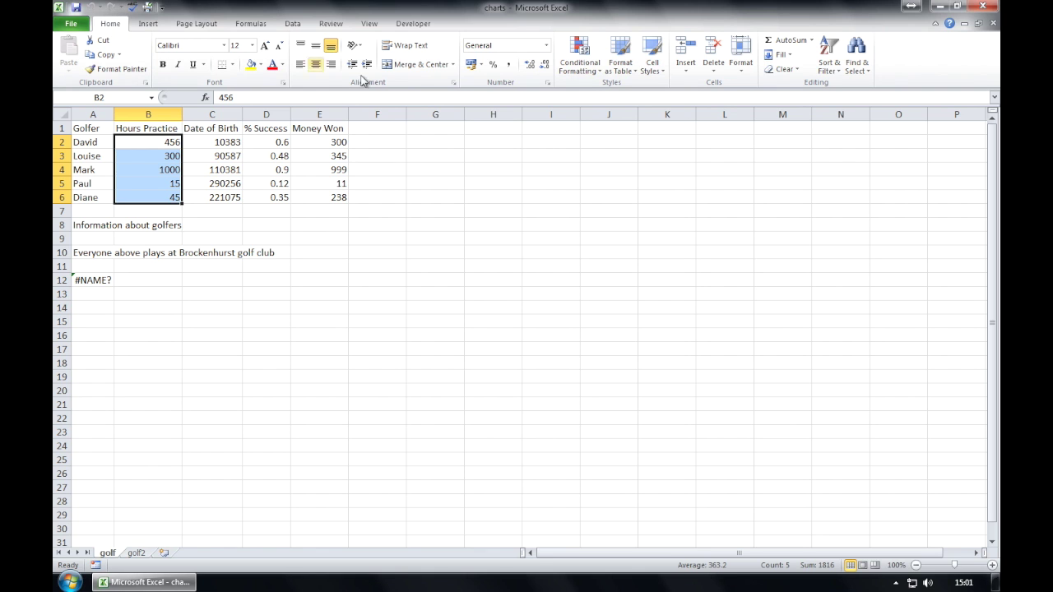
left_click(738, 51)
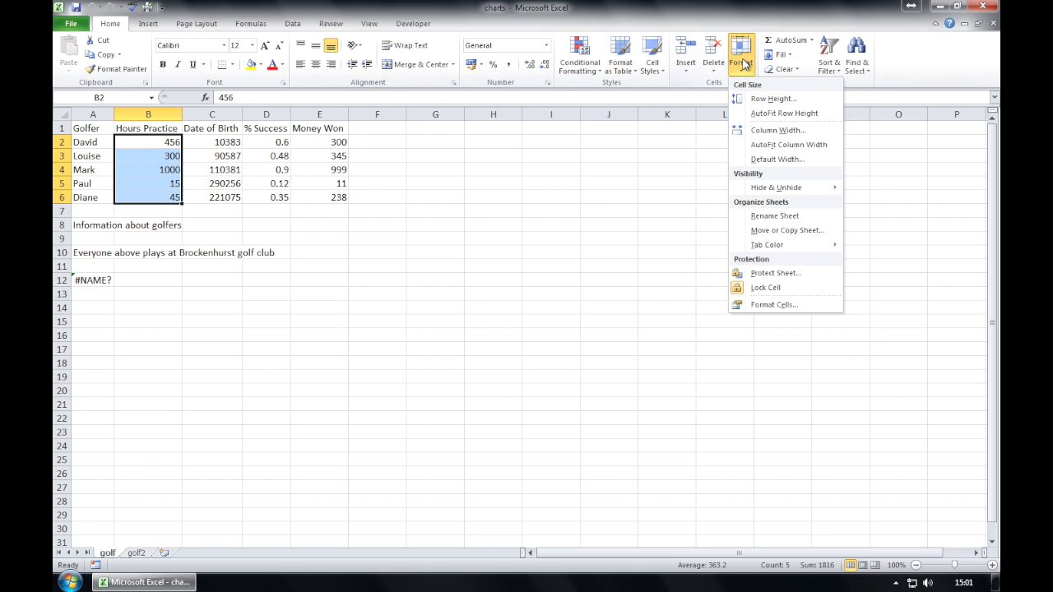
left_click(817, 309)
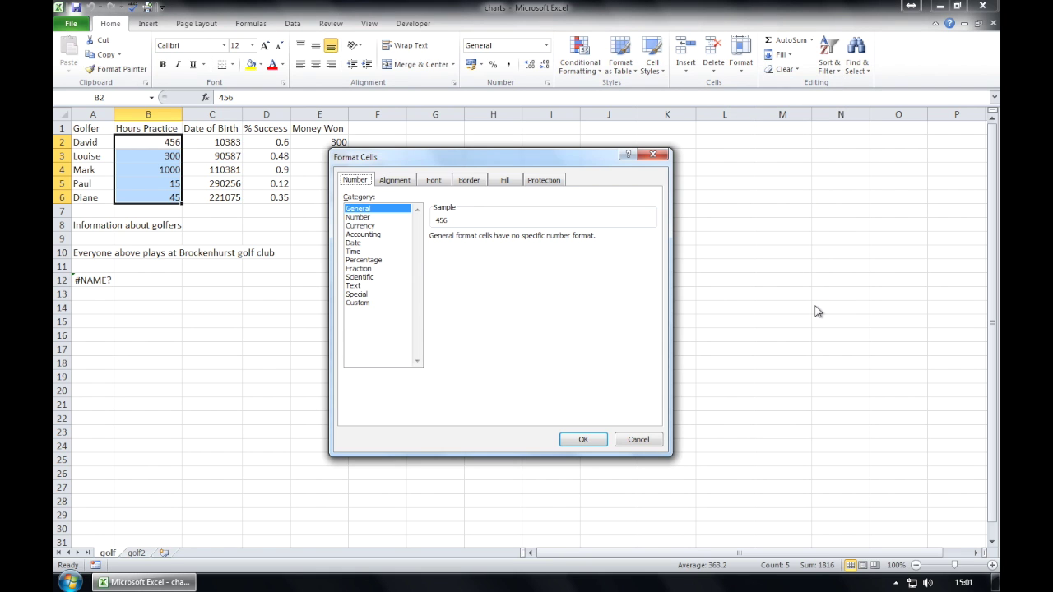
left_click(372, 217)
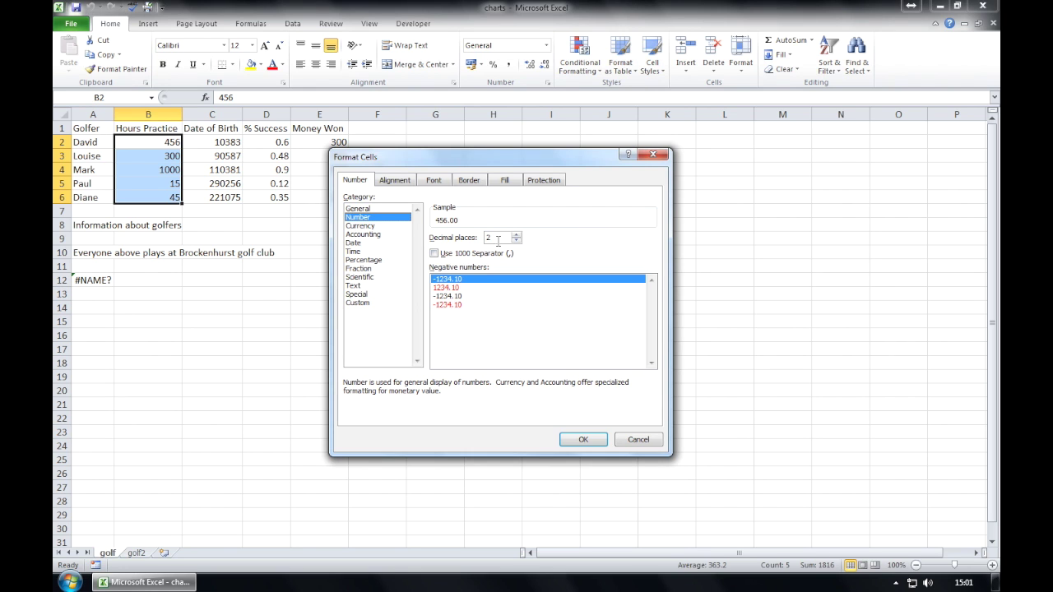
left_click(434, 253)
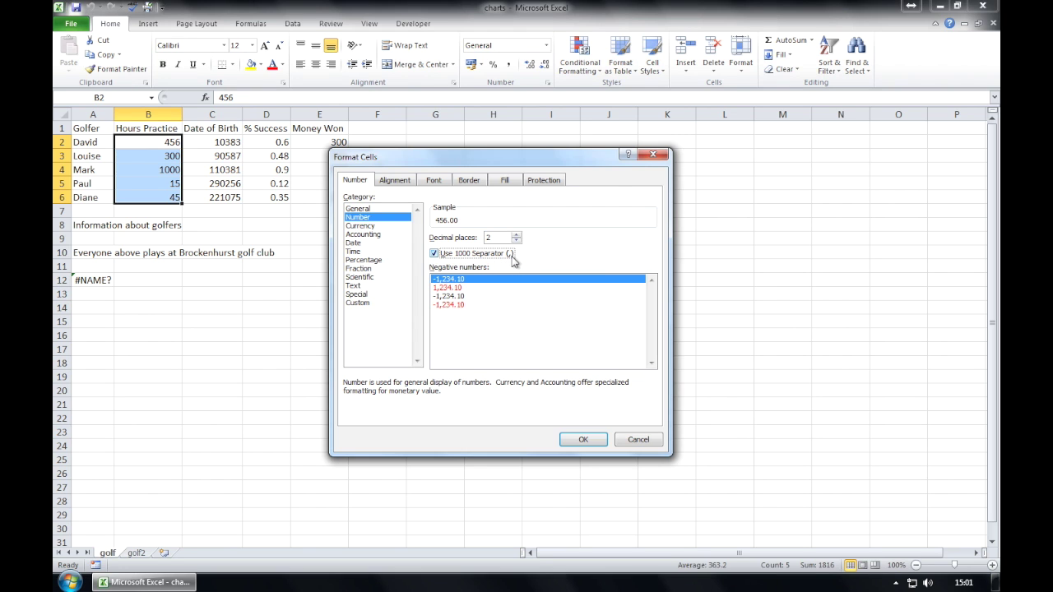
left_click(578, 439)
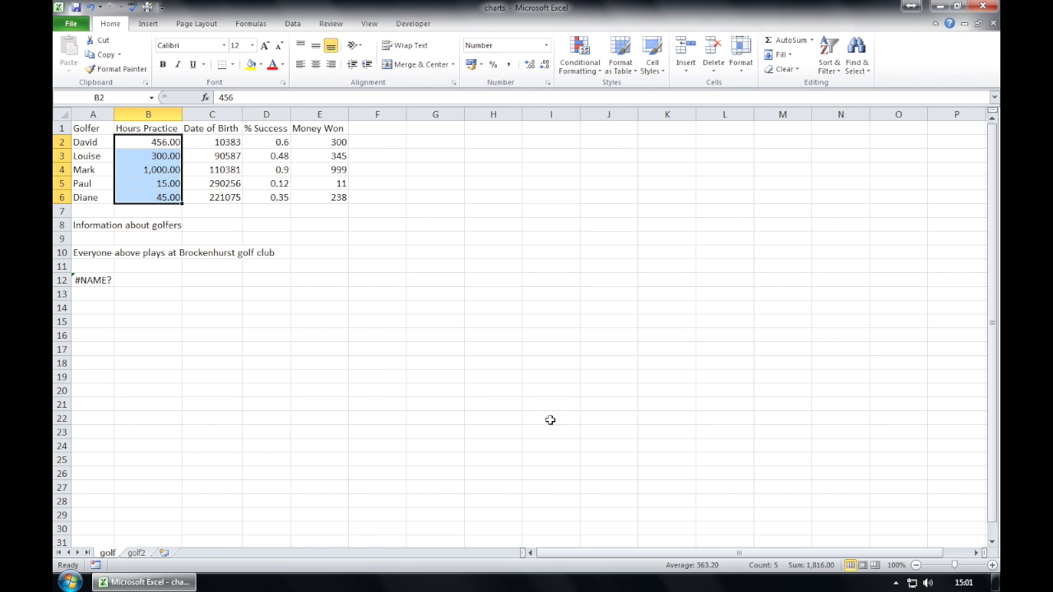
left_click(369, 304)
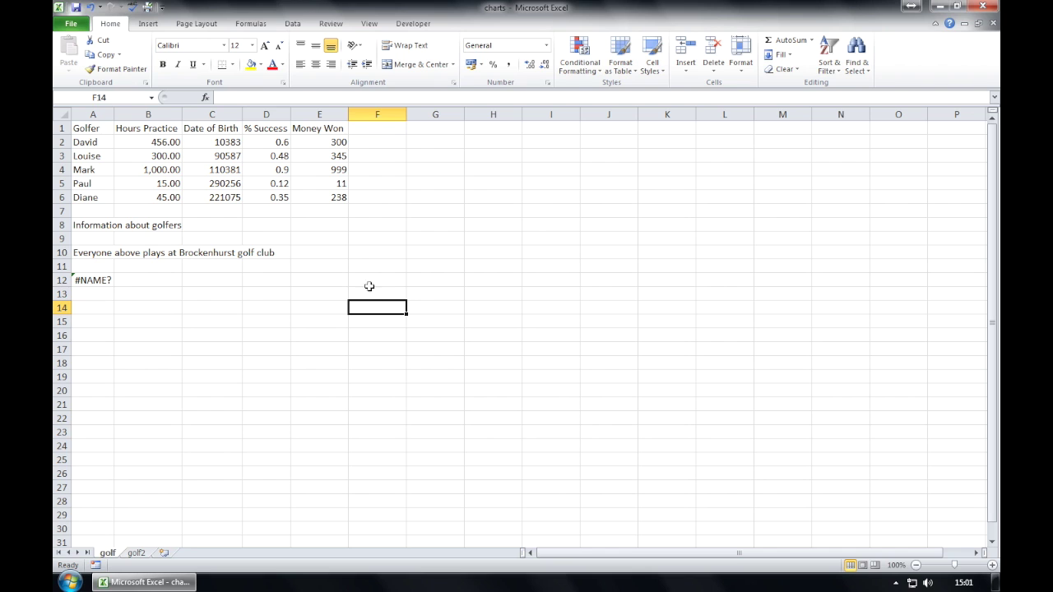
Format the Date of Birth values in C2:C6 as Date, using the *14/03/2001 type.
left_click_drag(230, 142, 236, 193)
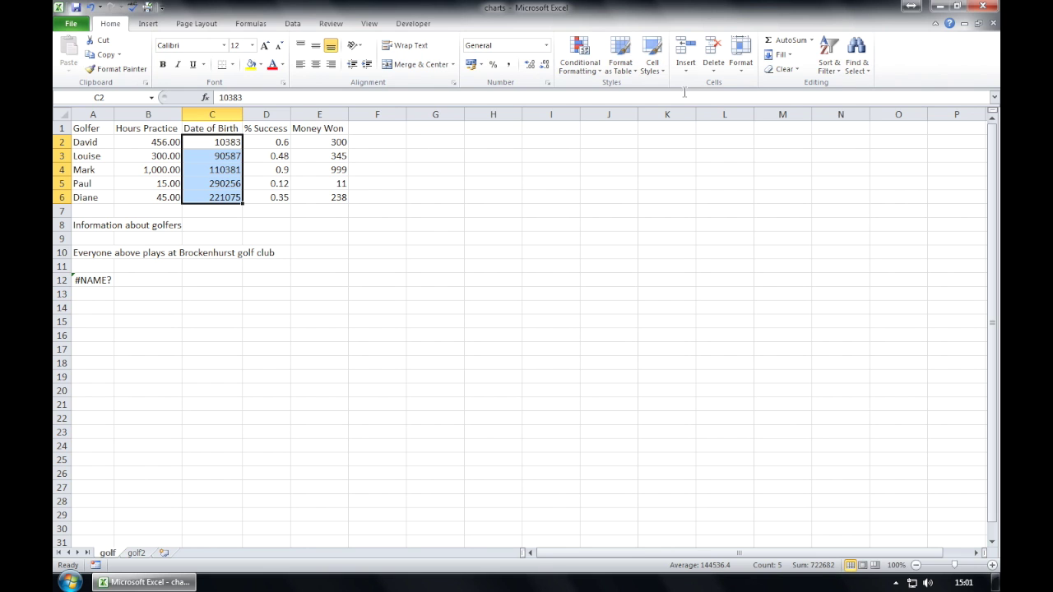
left_click(739, 66)
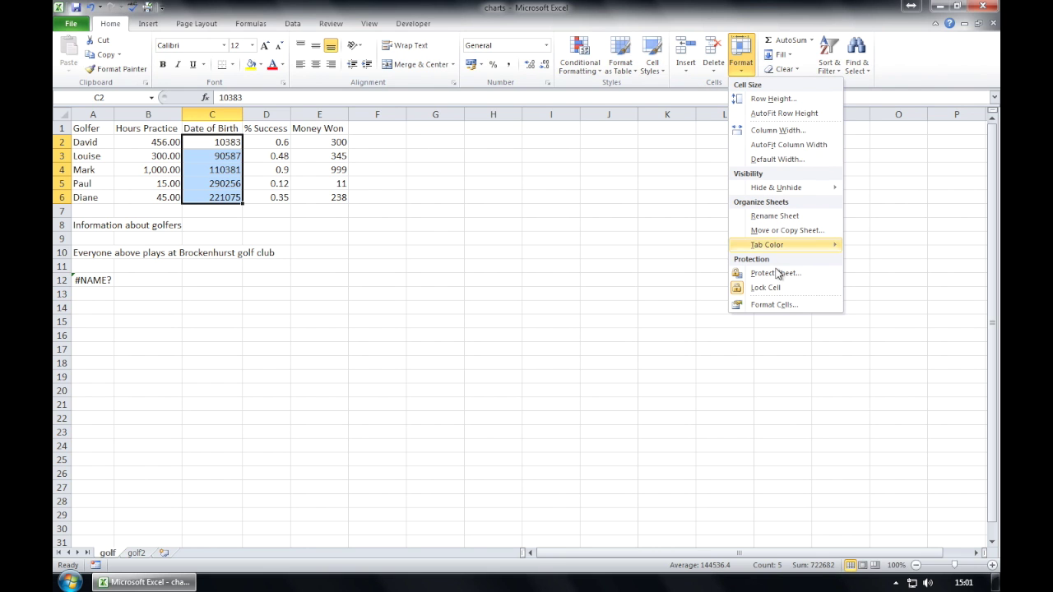
left_click(773, 304)
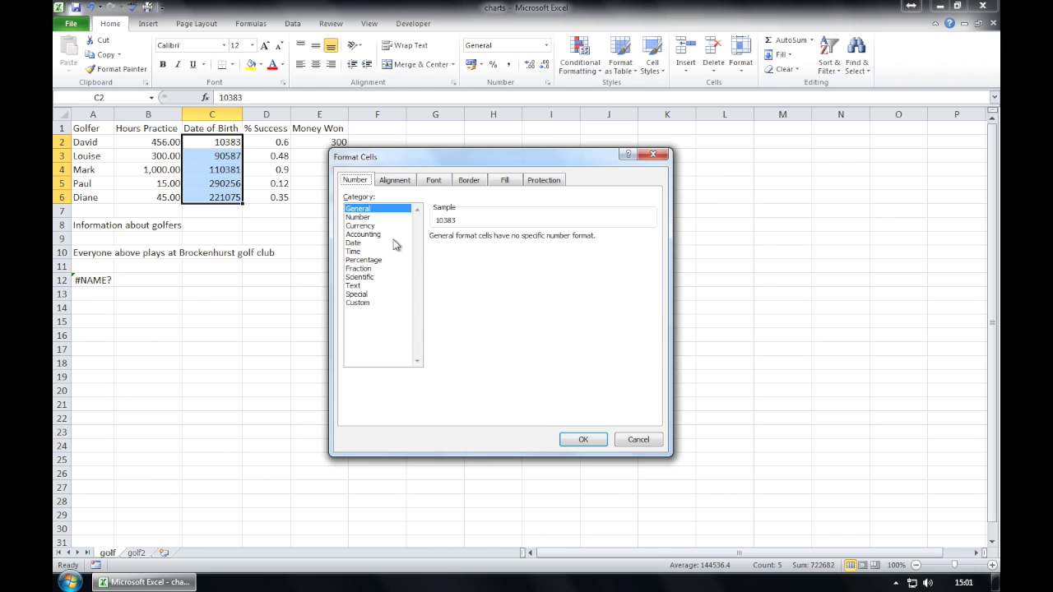
left_click(361, 243)
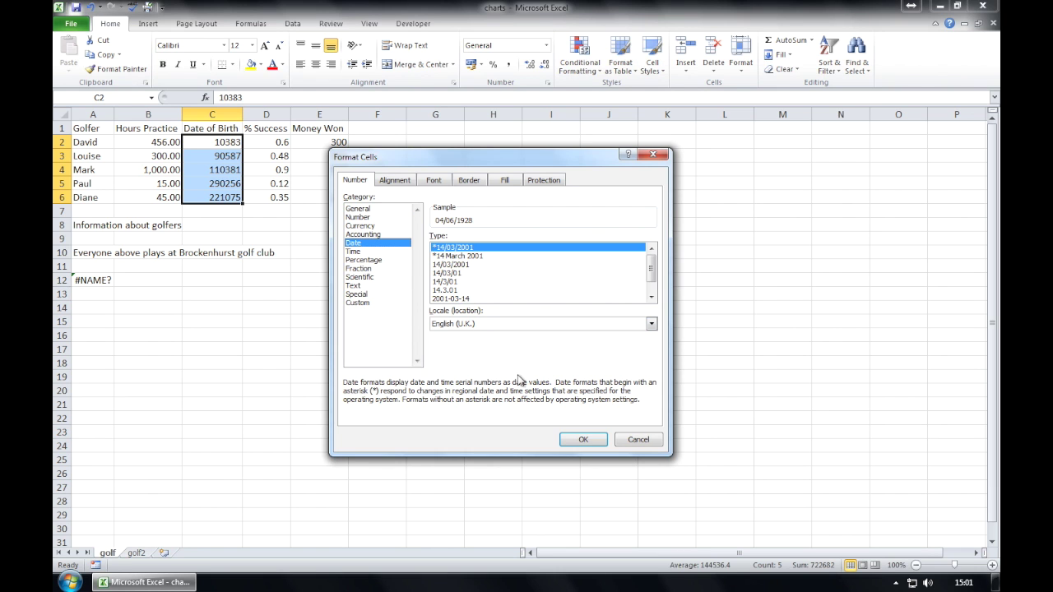
left_click(570, 440)
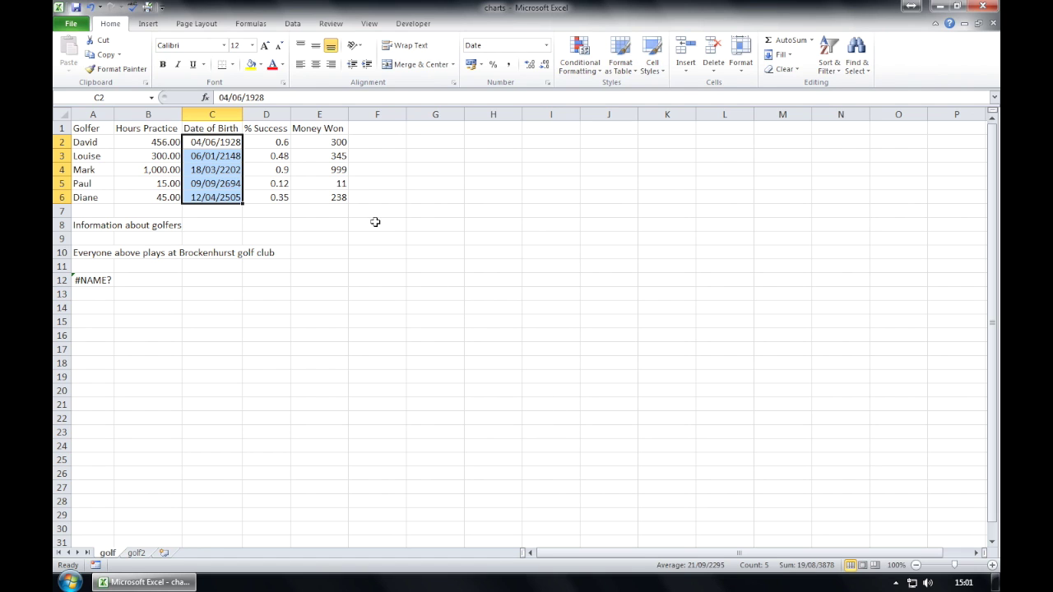
Format the % Success values in D2:D6 as Percentage with 0 decimal places.
left_click_drag(287, 142, 287, 198)
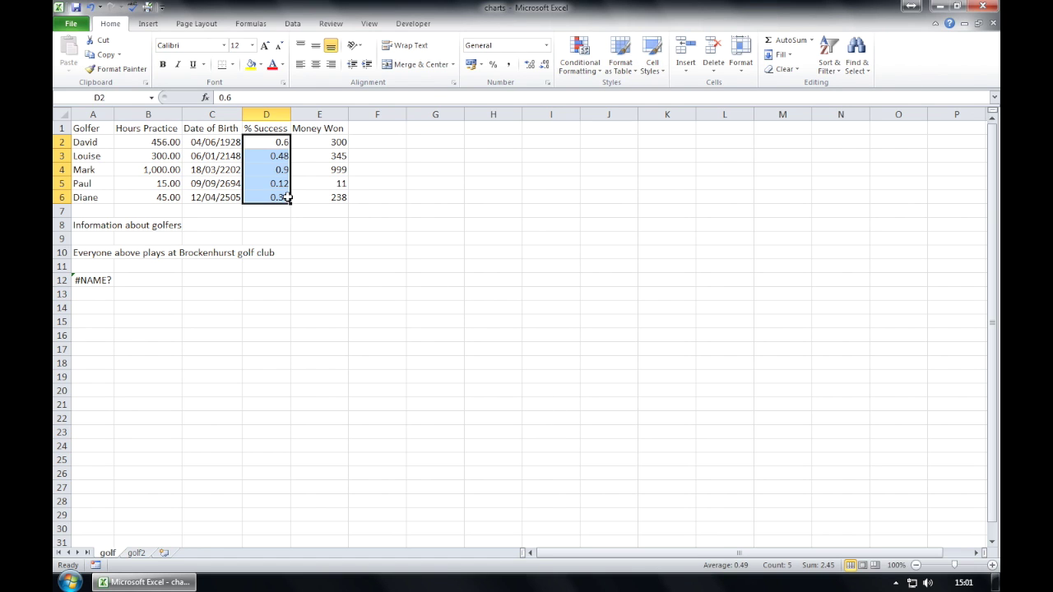
left_click(740, 59)
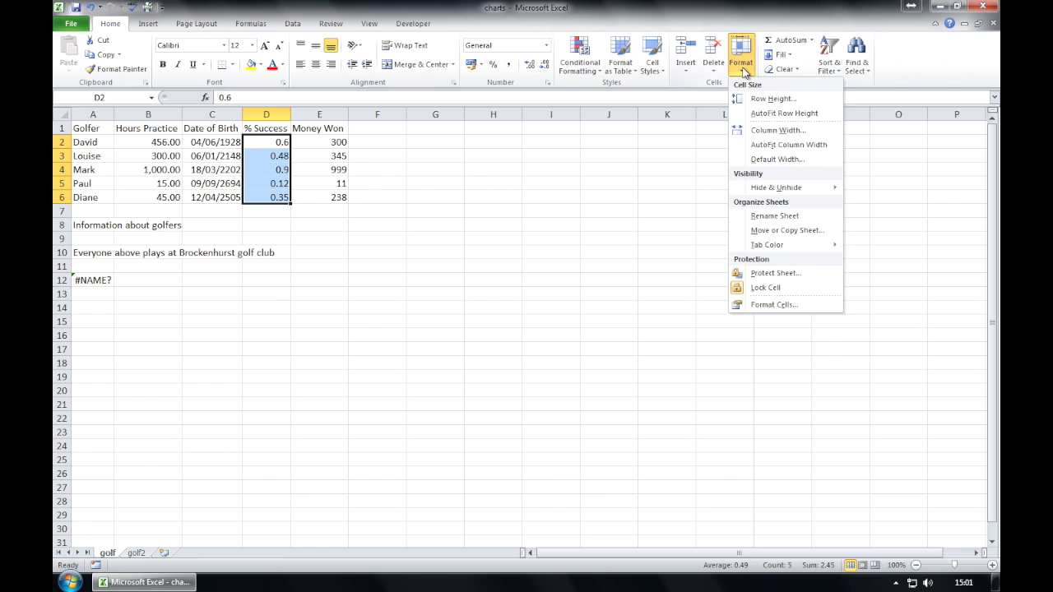
left_click(810, 306)
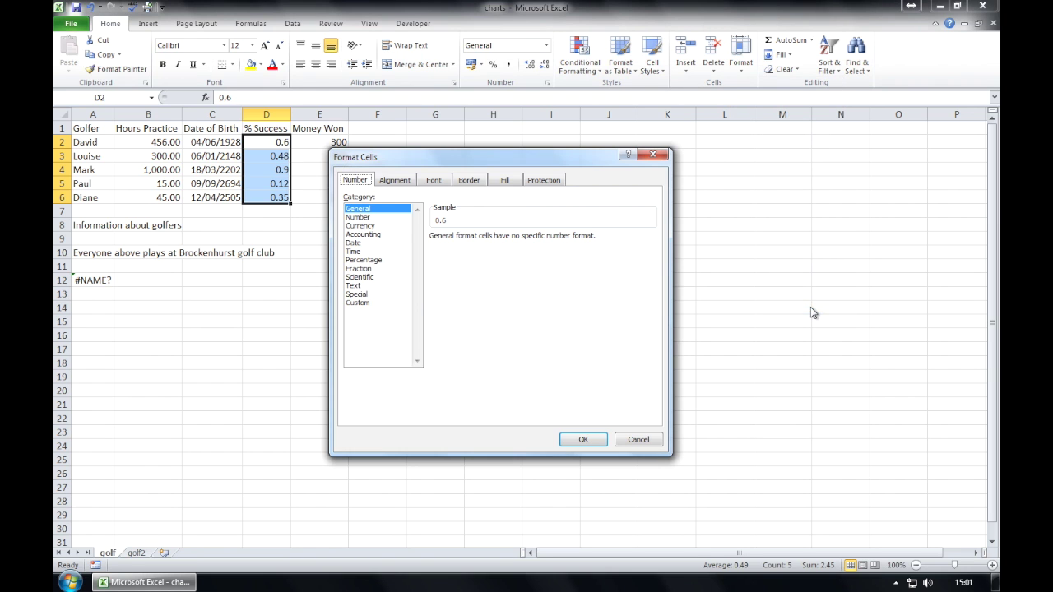
left_click(377, 260)
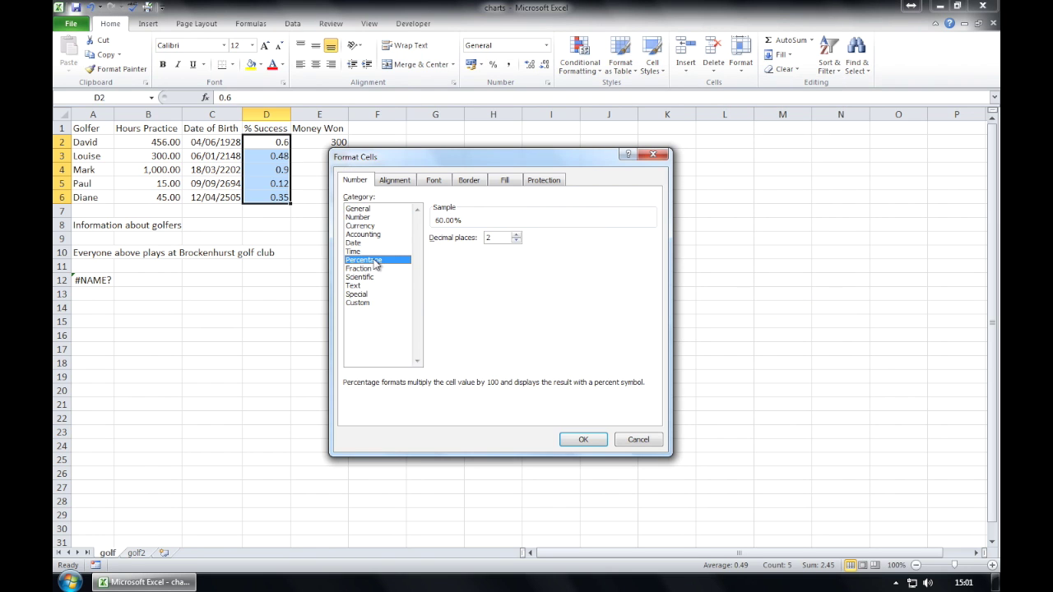
left_click(516, 240)
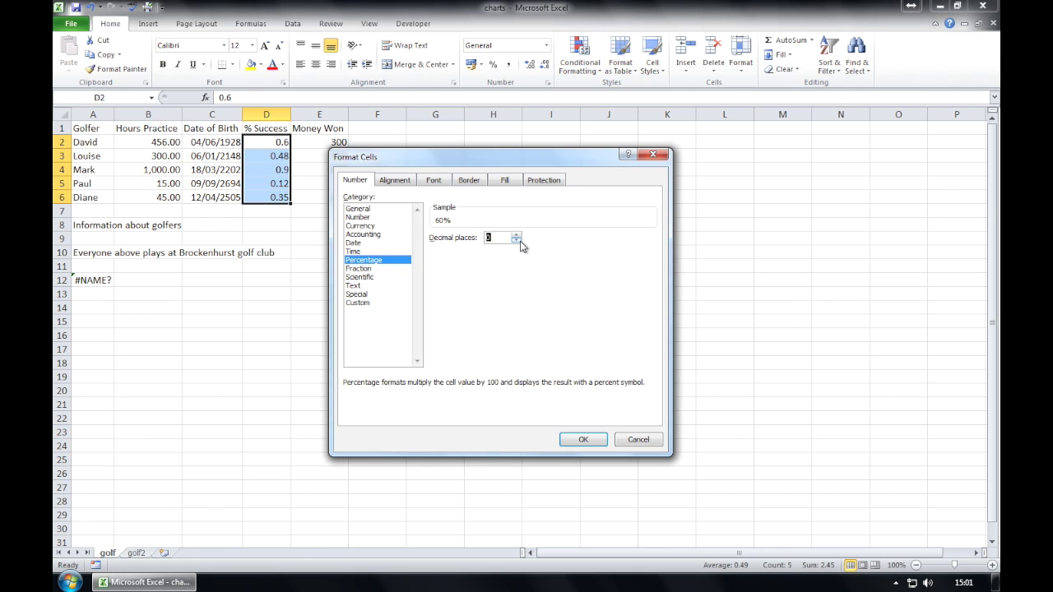
left_click(573, 439)
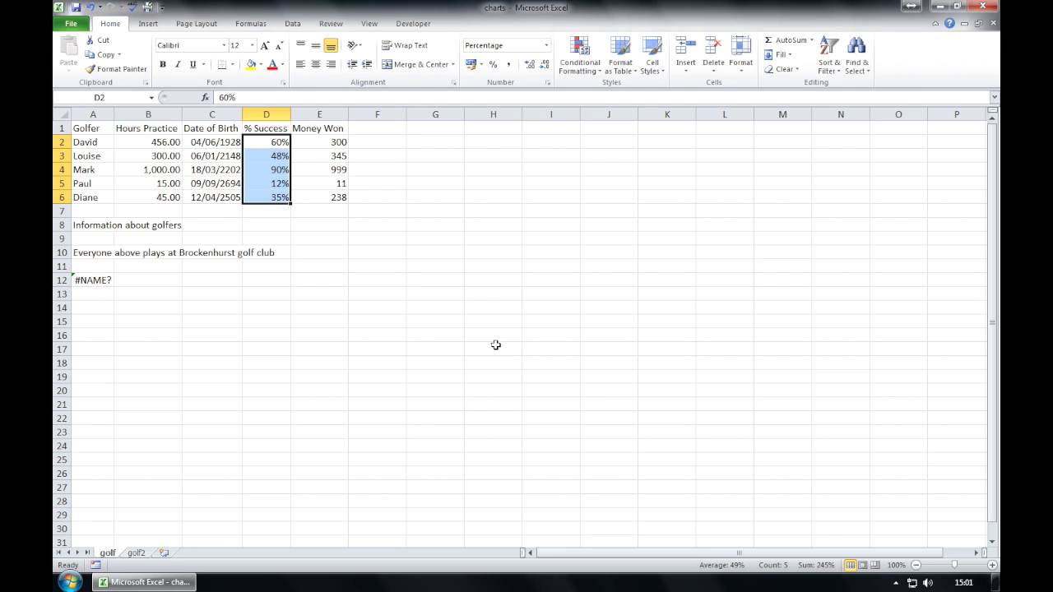
Format the Money Won values in E2:E6 as Currency with the £ symbol and 2 decimal places.
left_click_drag(318, 138, 329, 194)
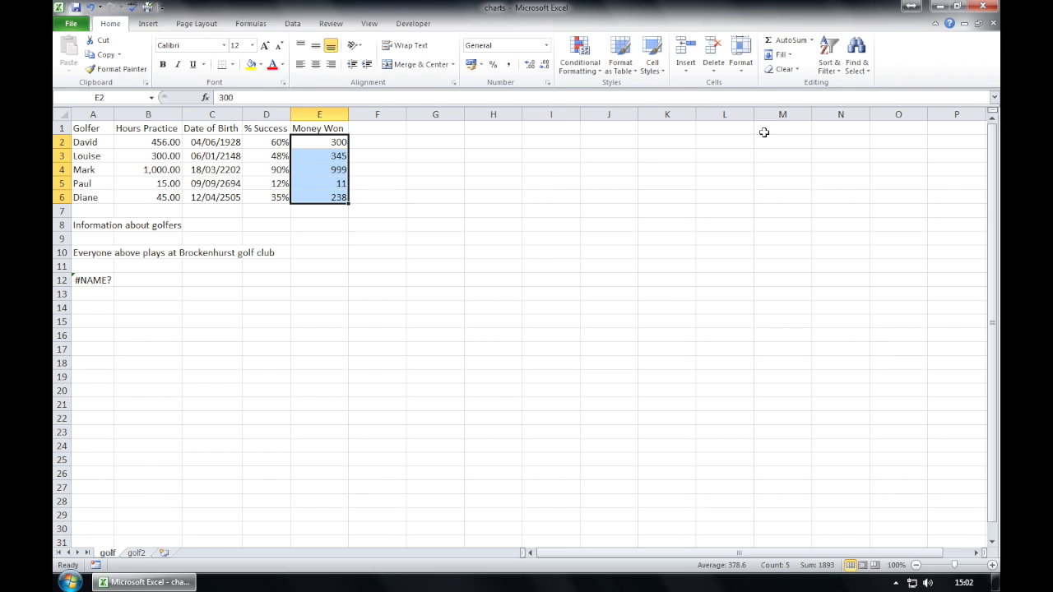
left_click(740, 56)
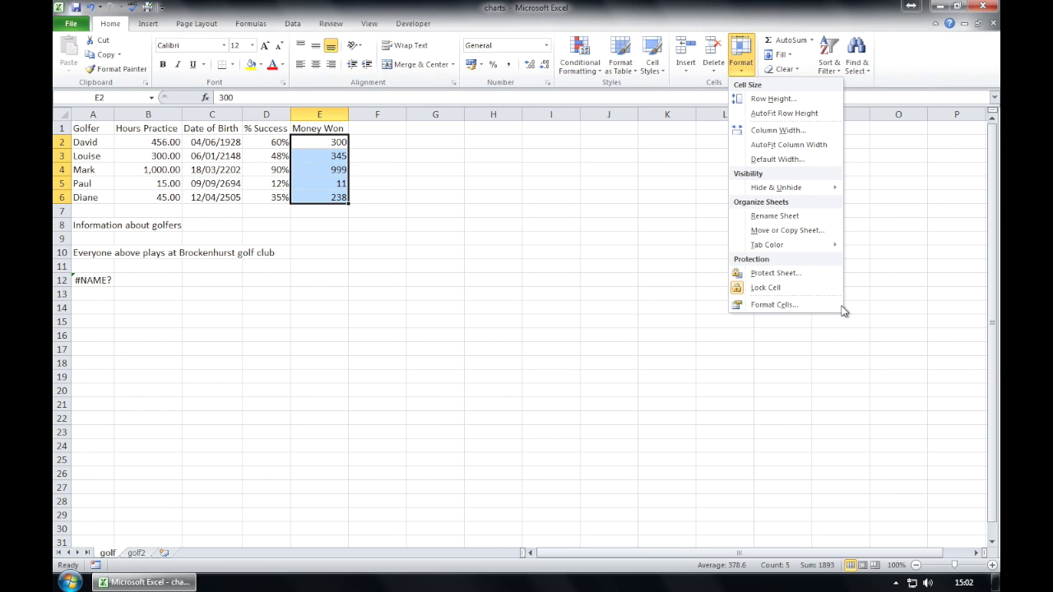
left_click(815, 305)
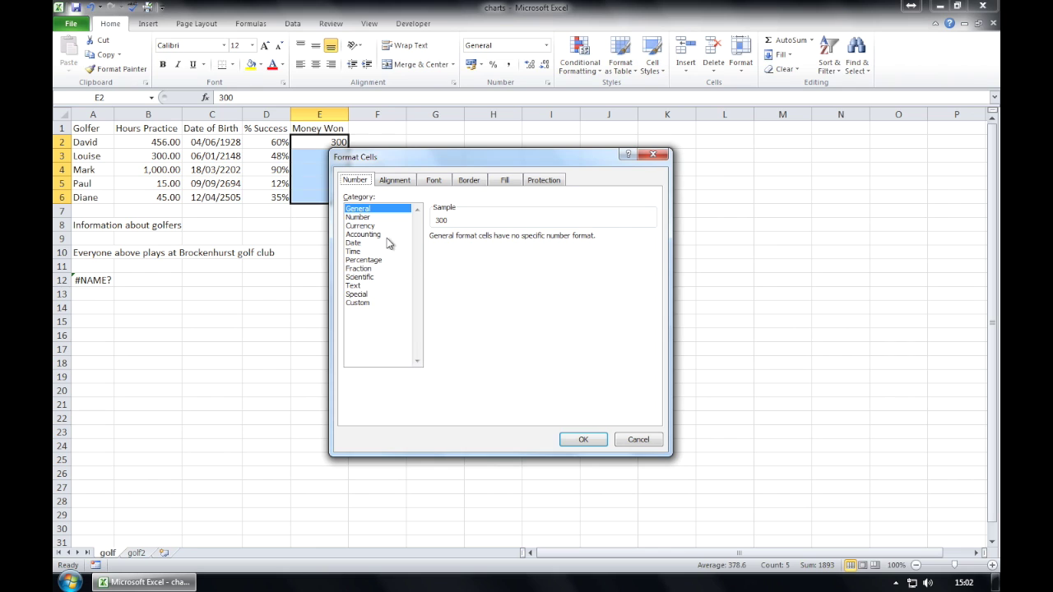
left_click(362, 225)
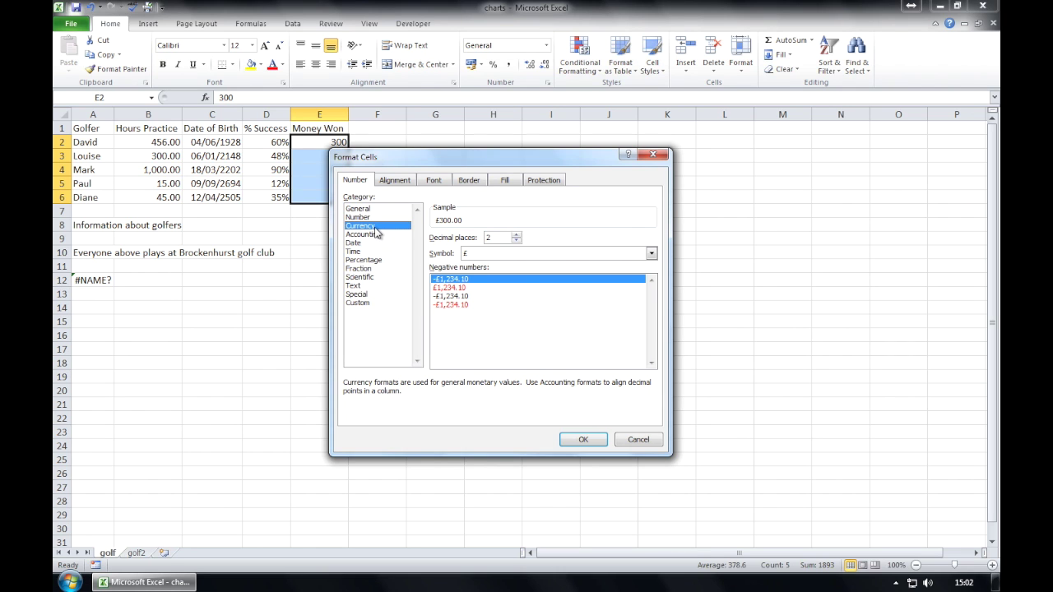
left_click(478, 256)
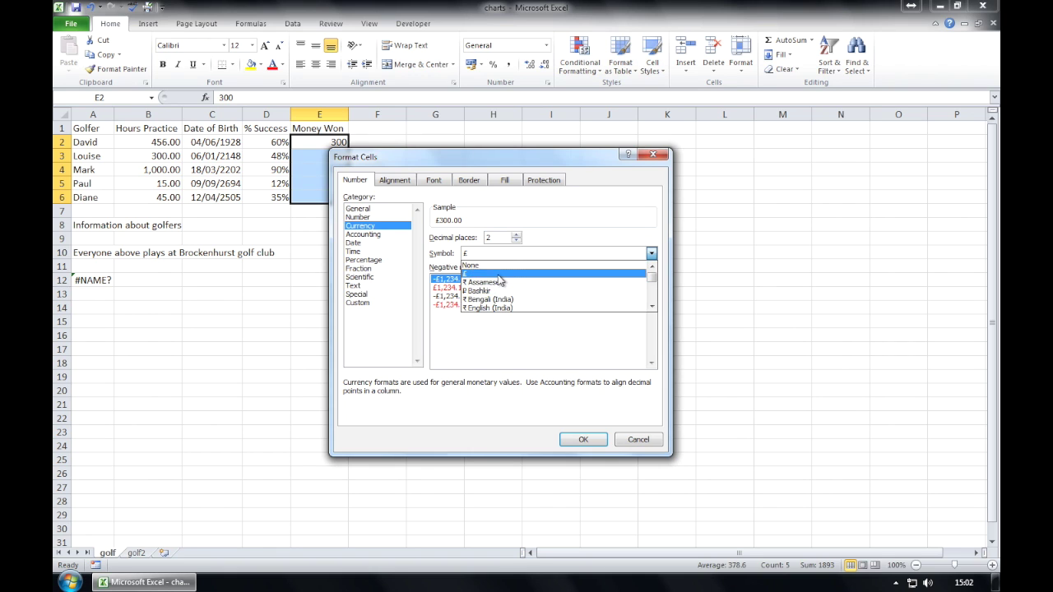
left_click(499, 276)
left_click(582, 439)
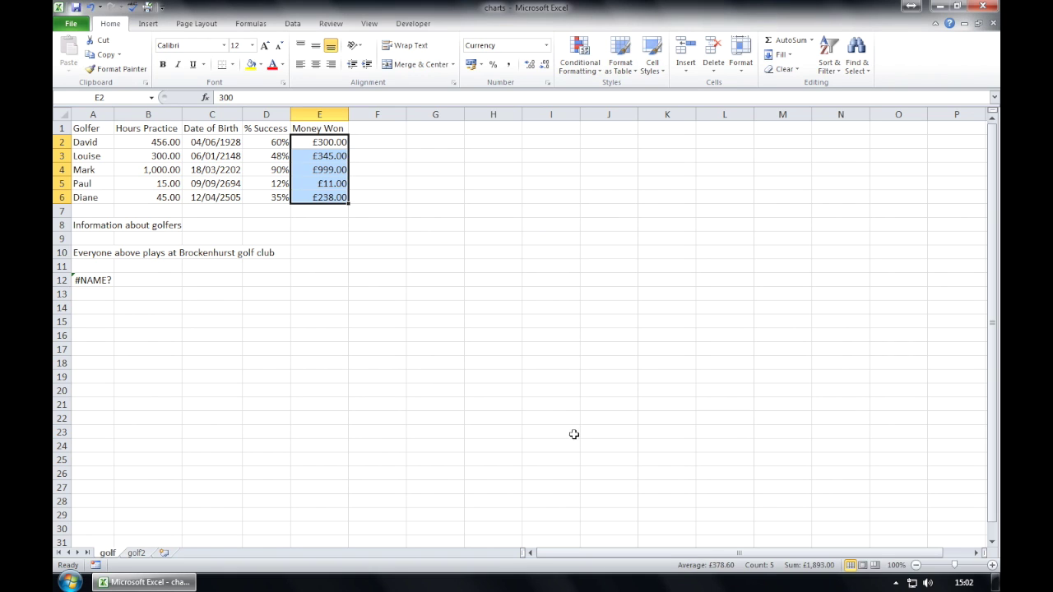
left_click(358, 275)
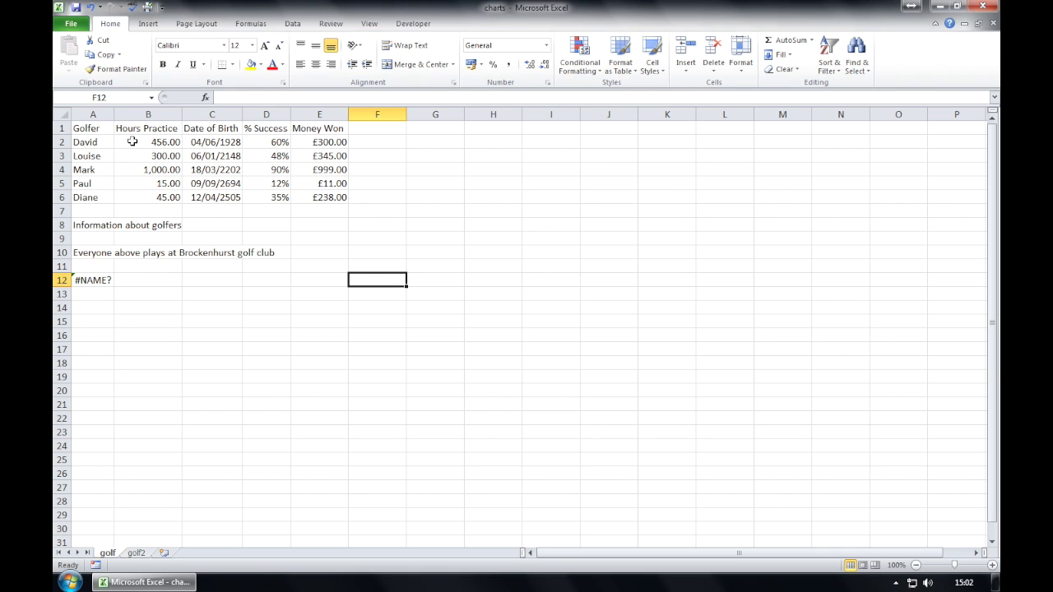
Change the font of the column headings in A1:E1 to Arial.
left_click_drag(90, 130, 300, 132)
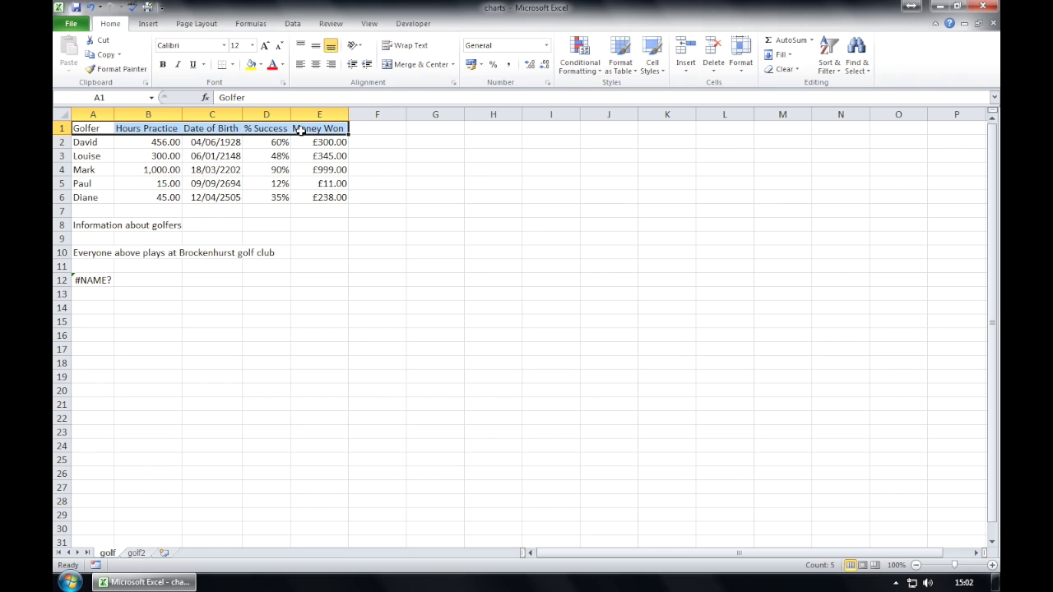
left_click(223, 46)
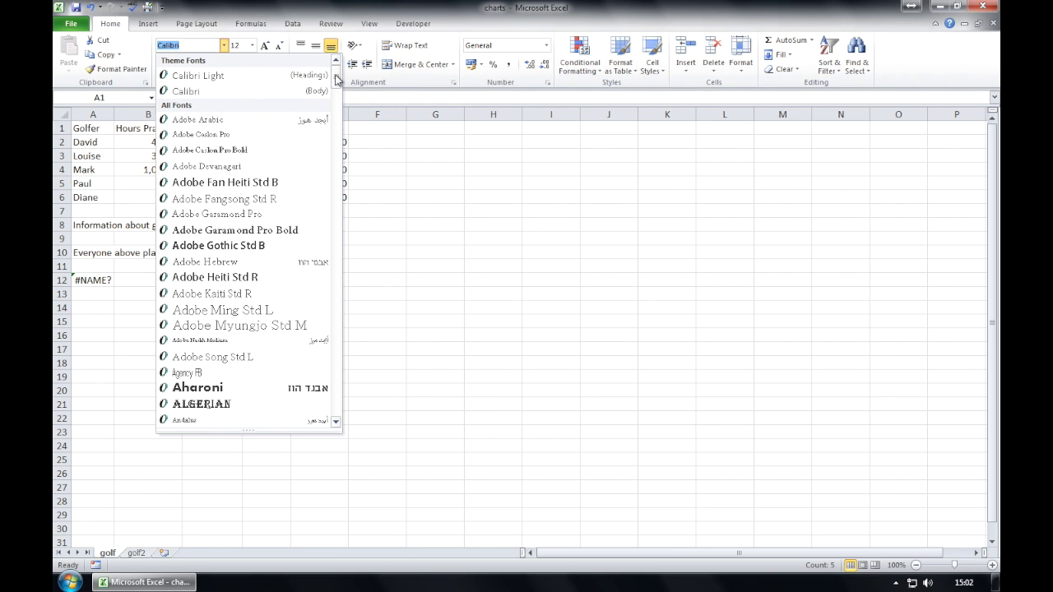
scroll(239, 312, "down", 4)
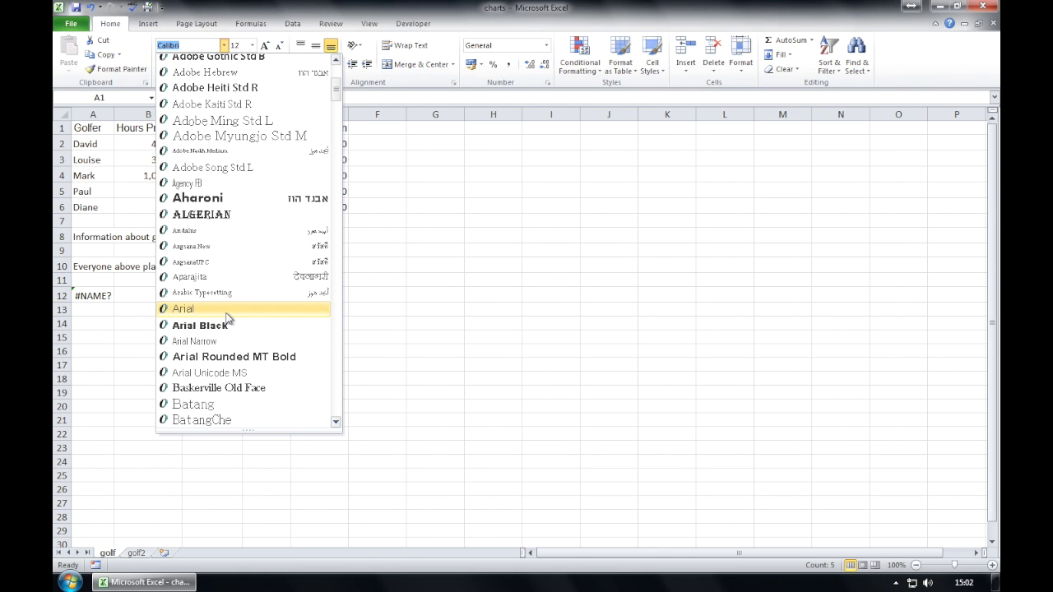
left_click(224, 309)
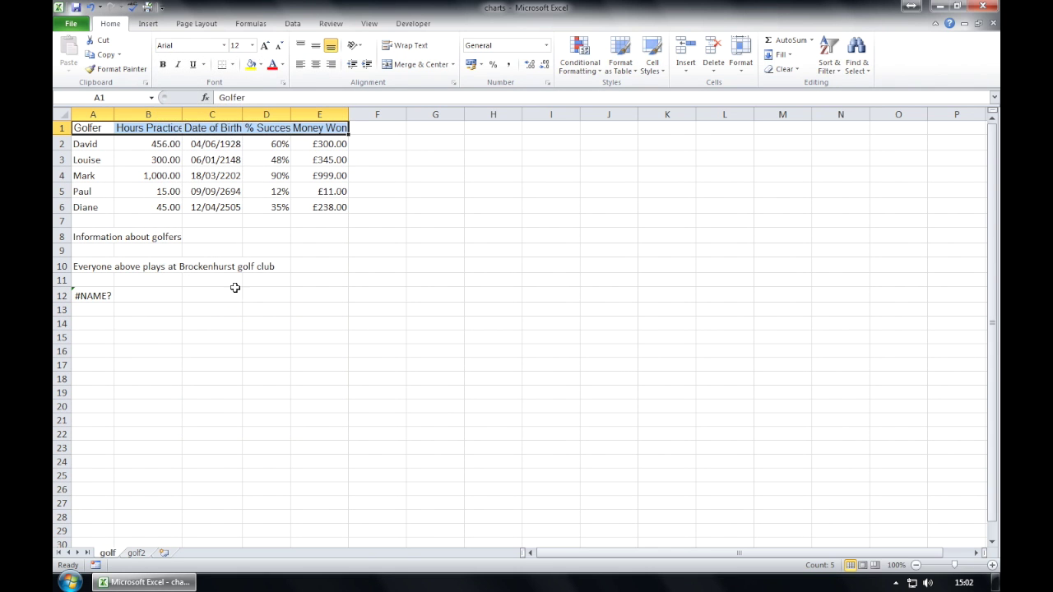
Set the font size of the column headings in A1:E1 to 15.
left_click(253, 46)
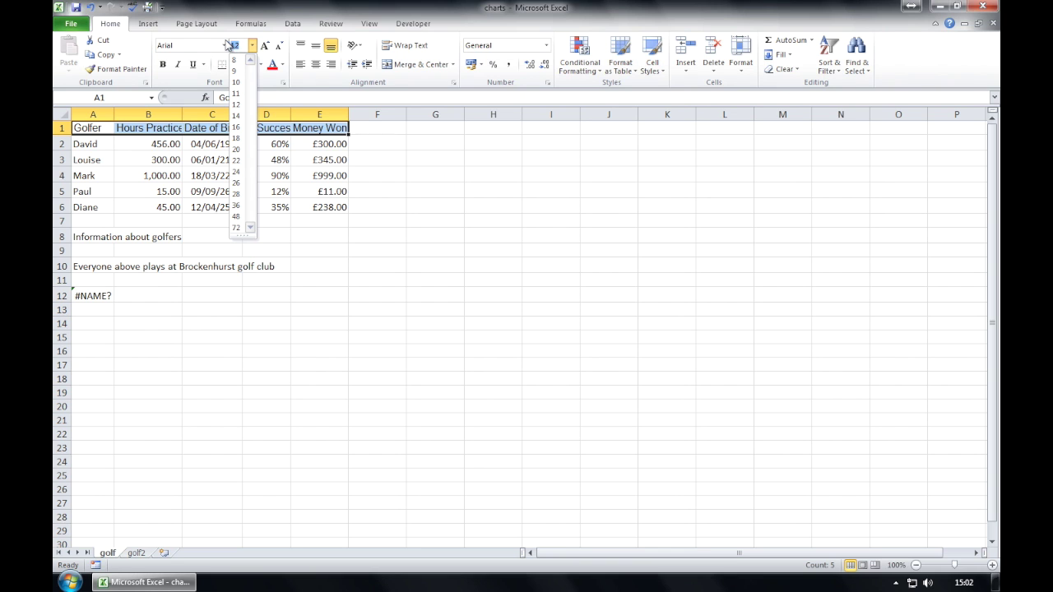
type("1")
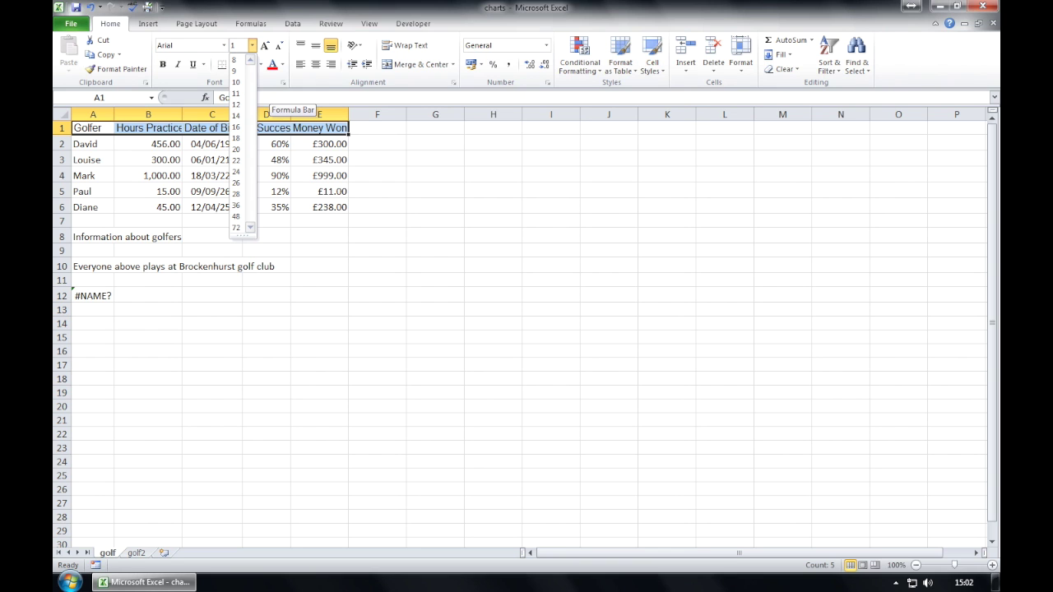
key("Return")
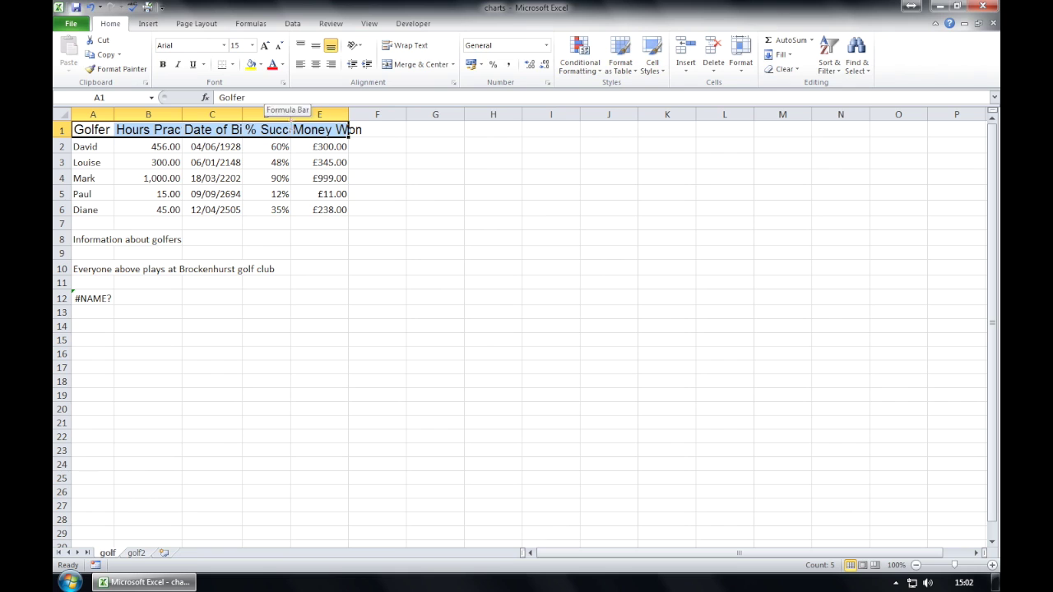
left_click(430, 277)
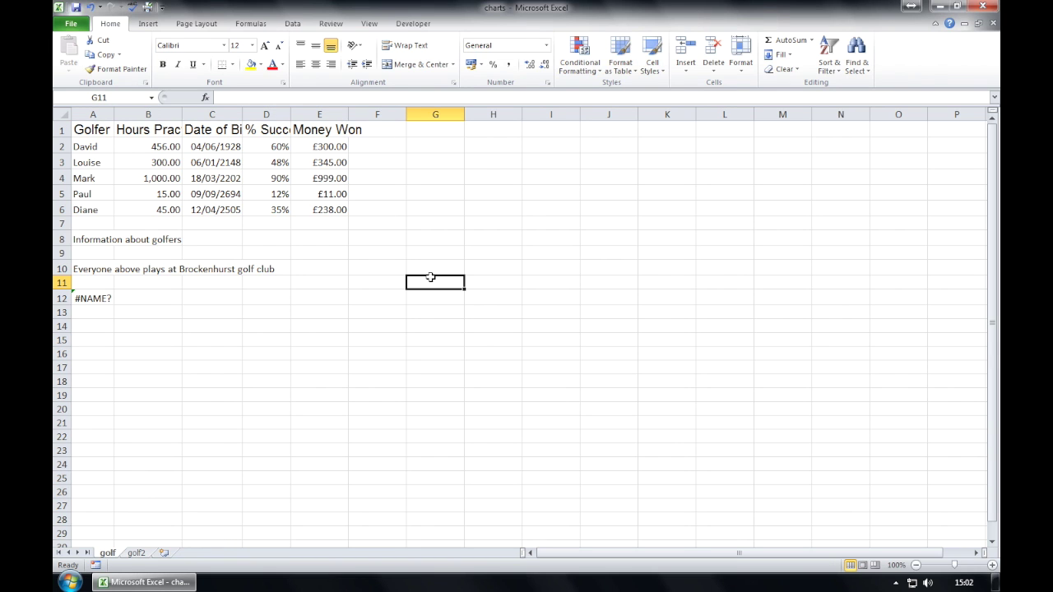
Copy the formatting of the Golfer heading in A1 onto the golfer names in A2:A6 with Format Painter.
left_click(94, 130)
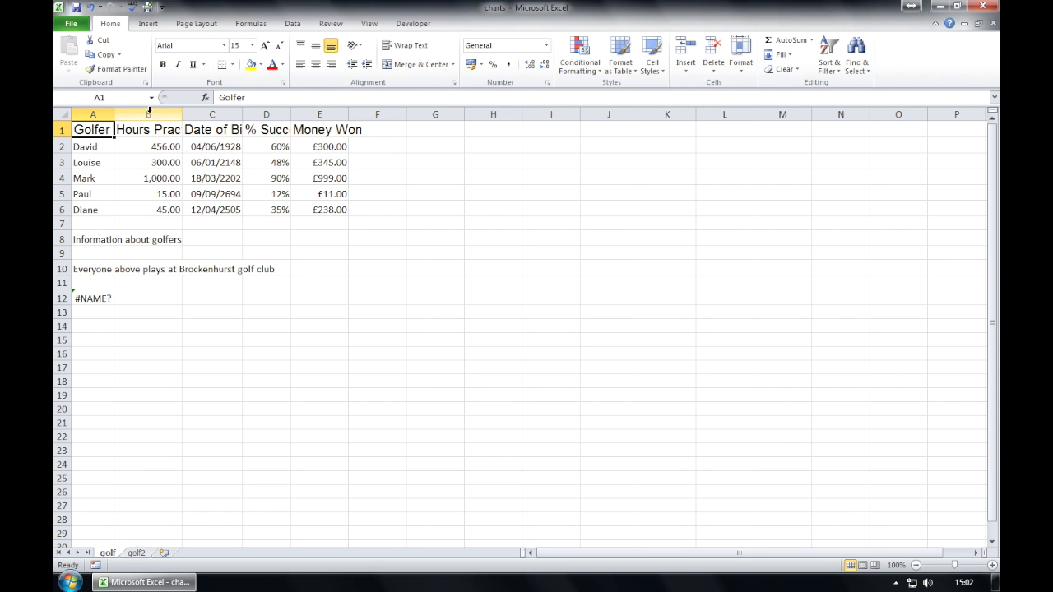
left_click(120, 70)
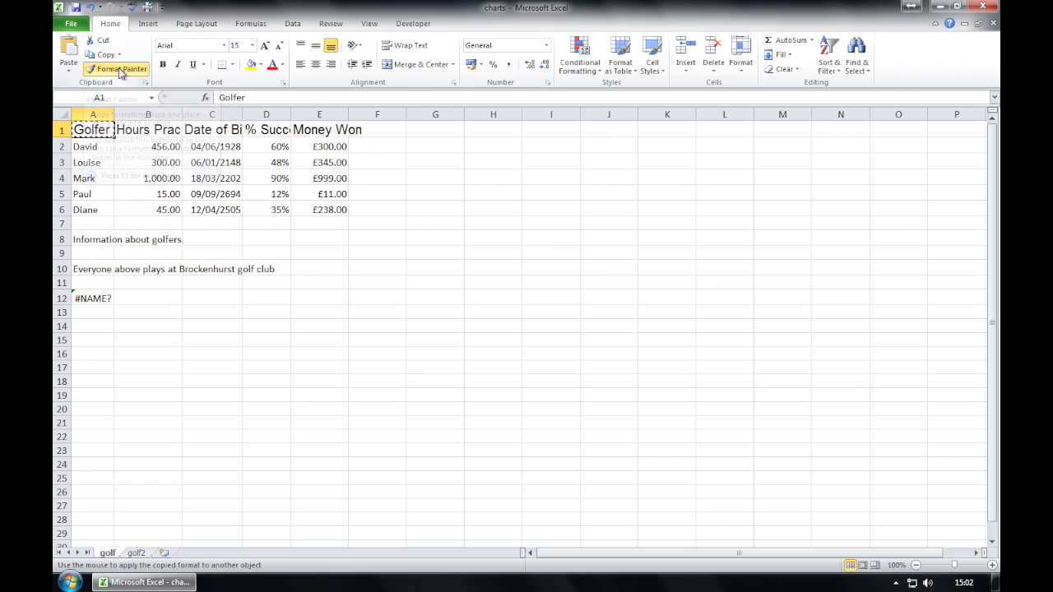
left_click(101, 146)
left_click_drag(101, 146, 94, 211)
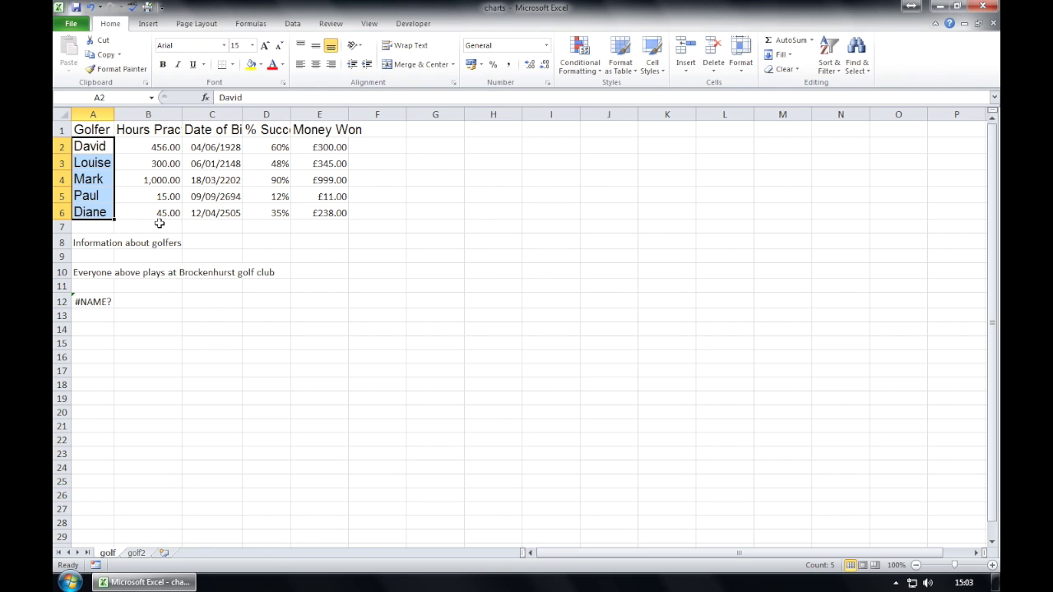
Make the Money Won values in E2:E6 bold, italic and single underlined.
left_click_drag(329, 148, 329, 206)
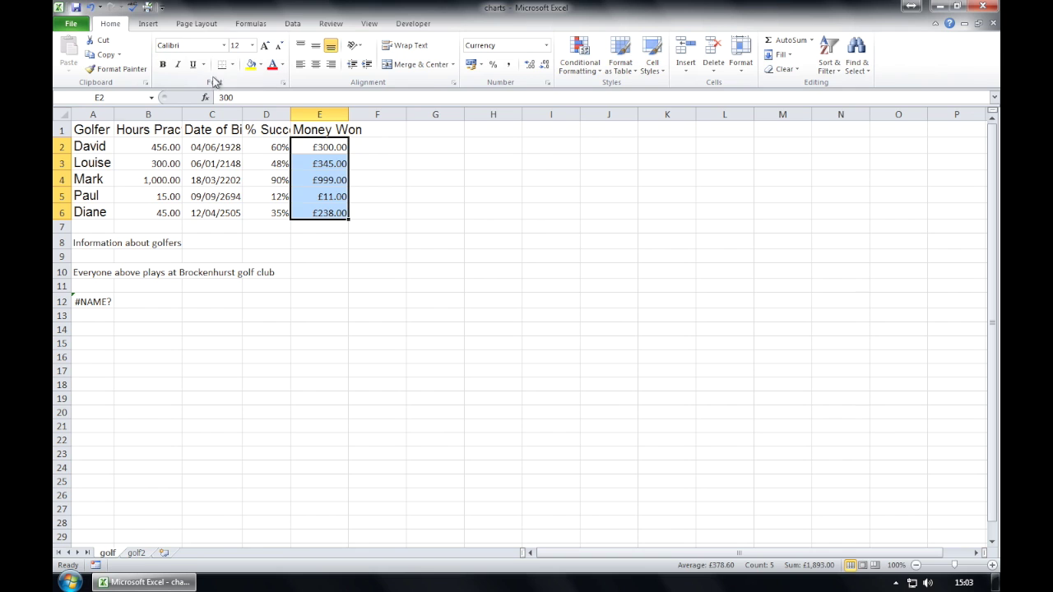
left_click(283, 84)
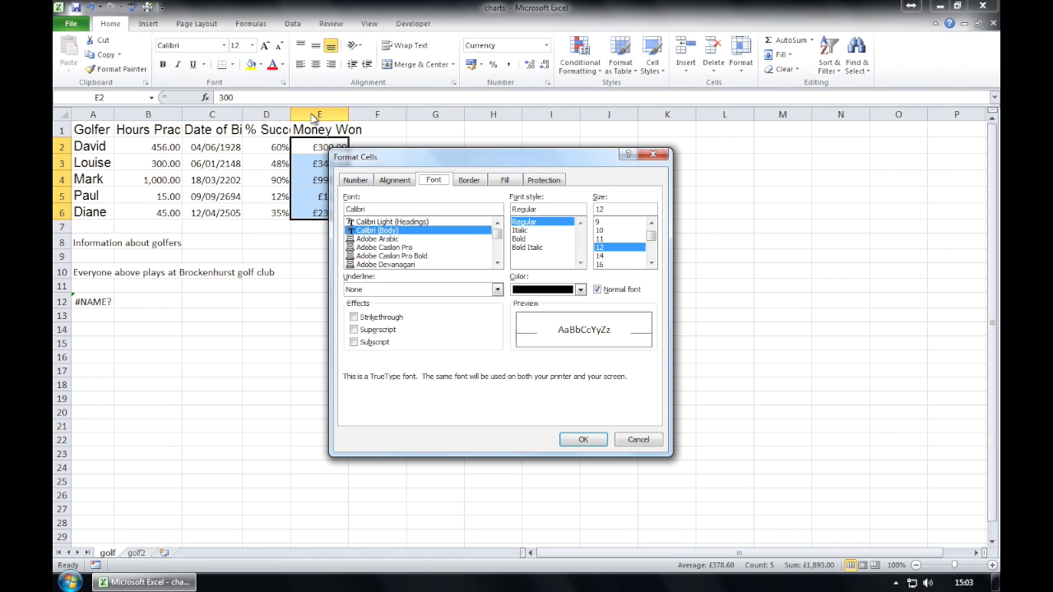
left_click(638, 440)
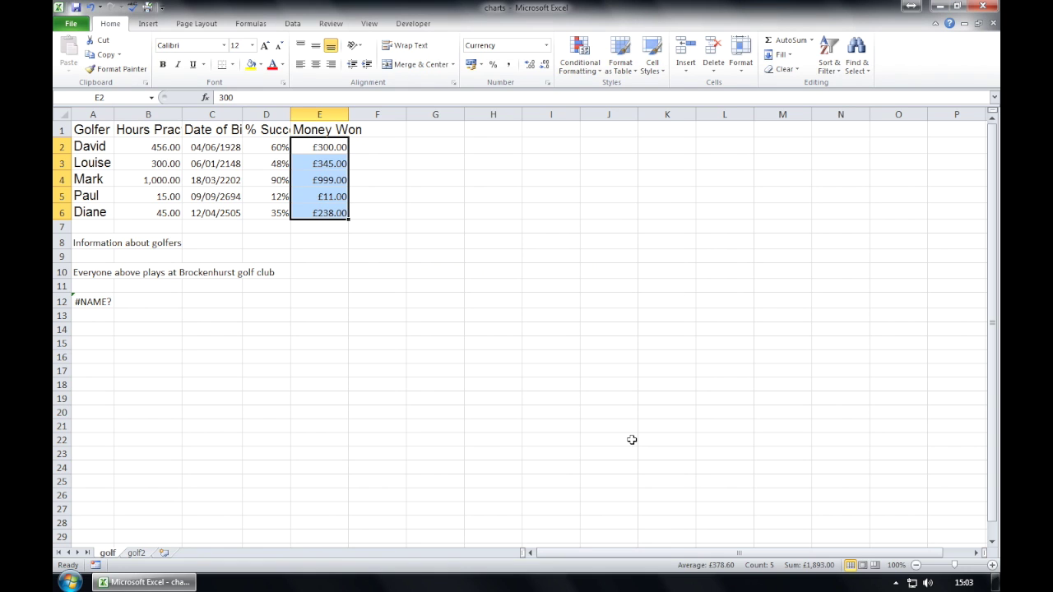
left_click(164, 66)
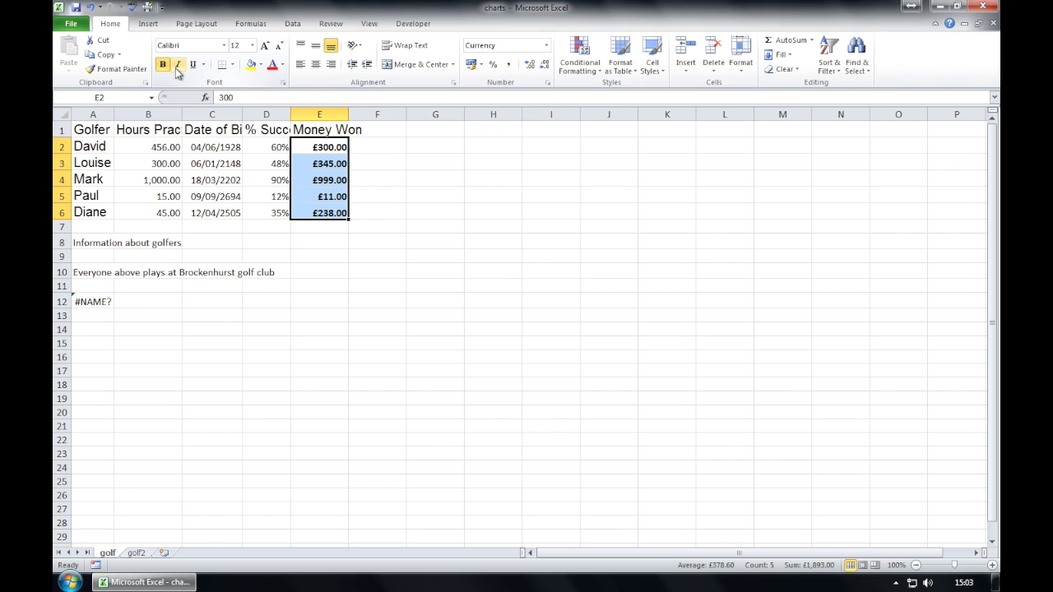
left_click(176, 66)
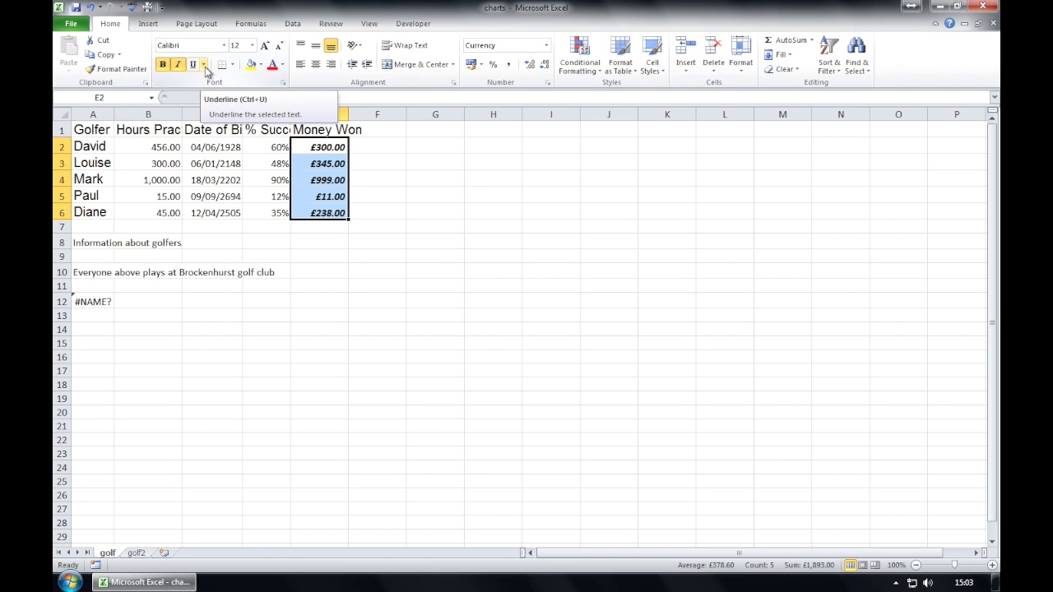
left_click(205, 65)
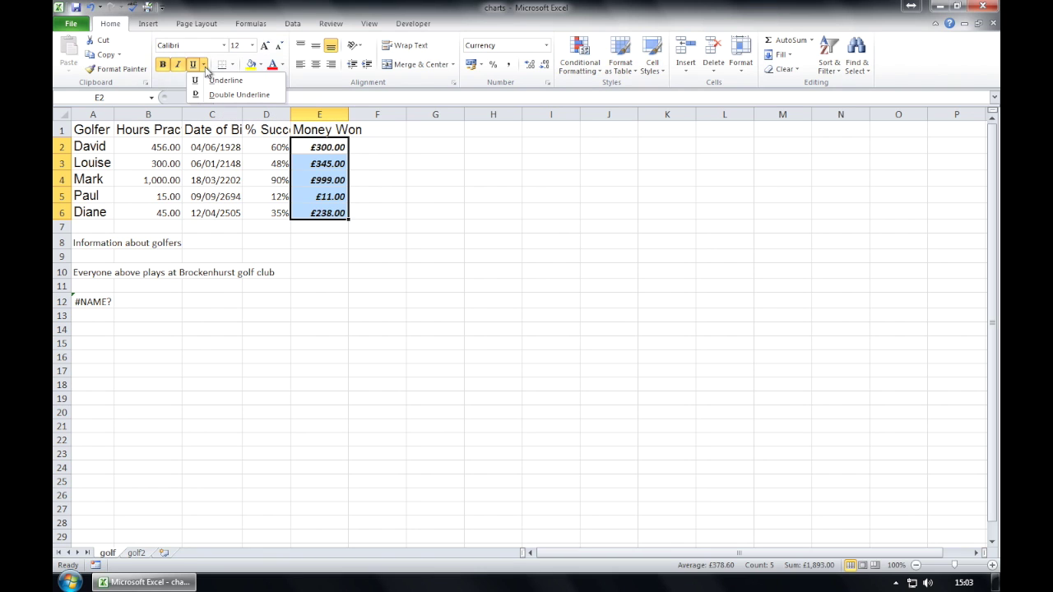
left_click(250, 85)
left_click(345, 256)
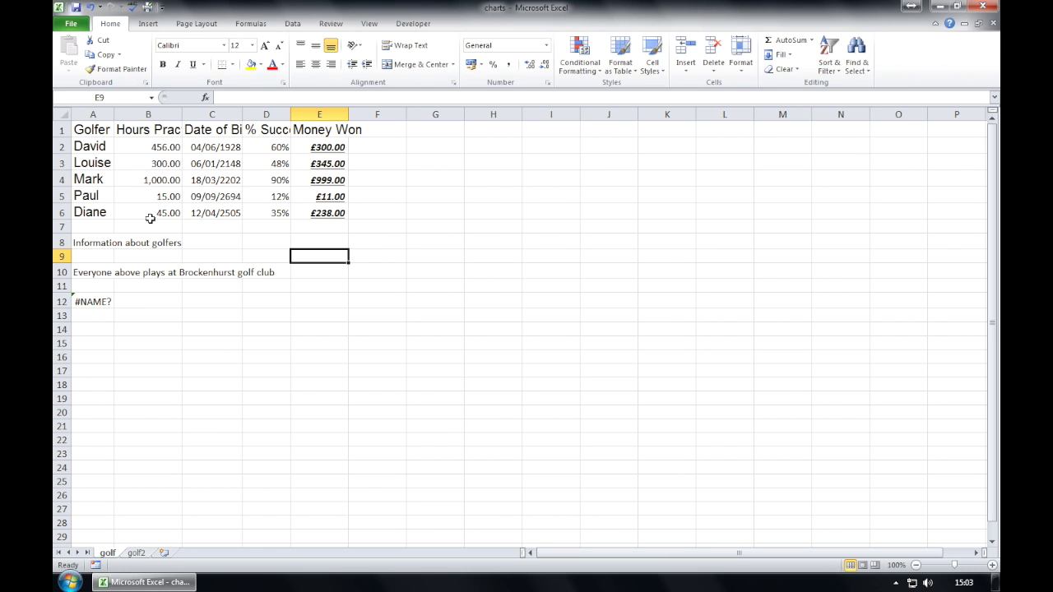
Double underline the text "Information about golfers" in A8 and wrap it within the cell.
left_click(107, 239)
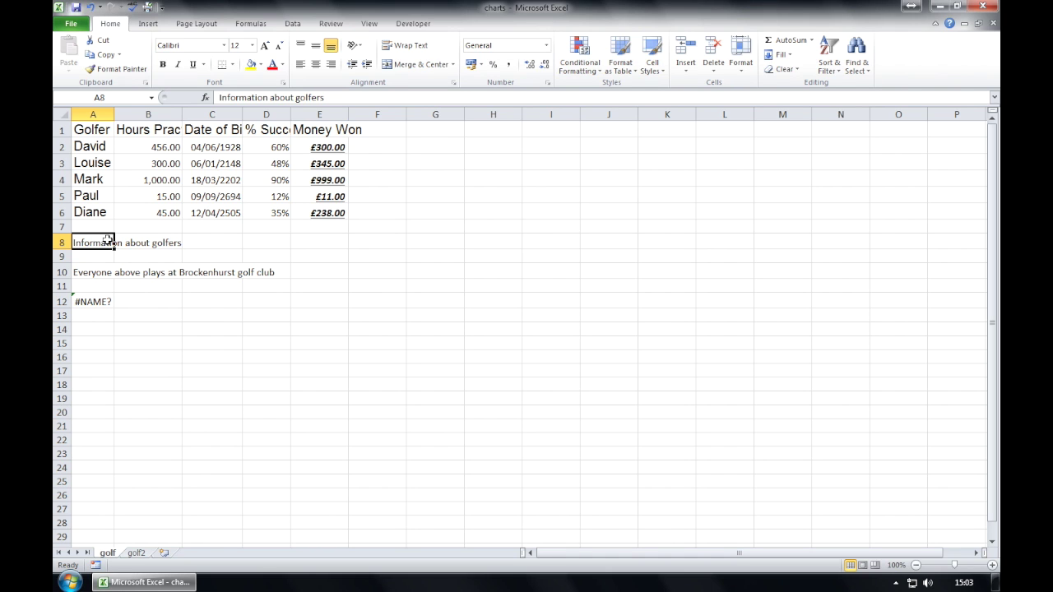
left_click(203, 64)
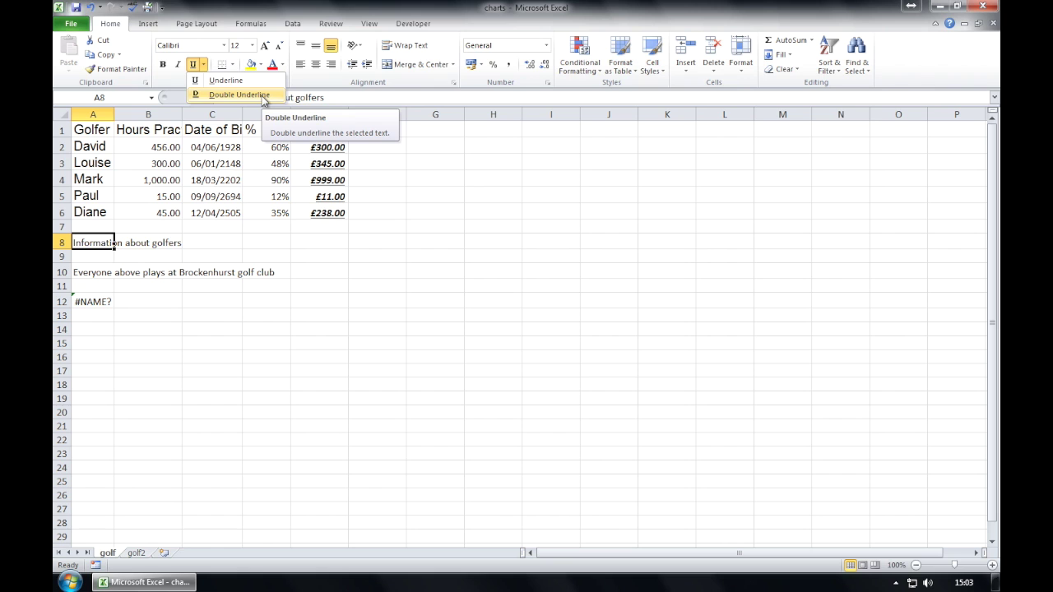
left_click(238, 95)
left_click(300, 332)
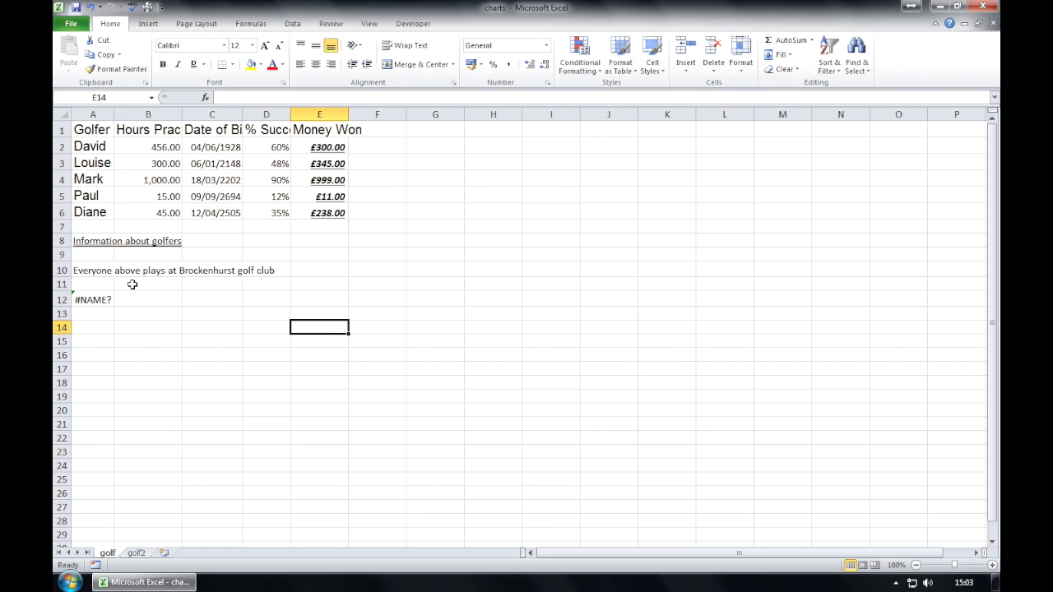
left_click(90, 245)
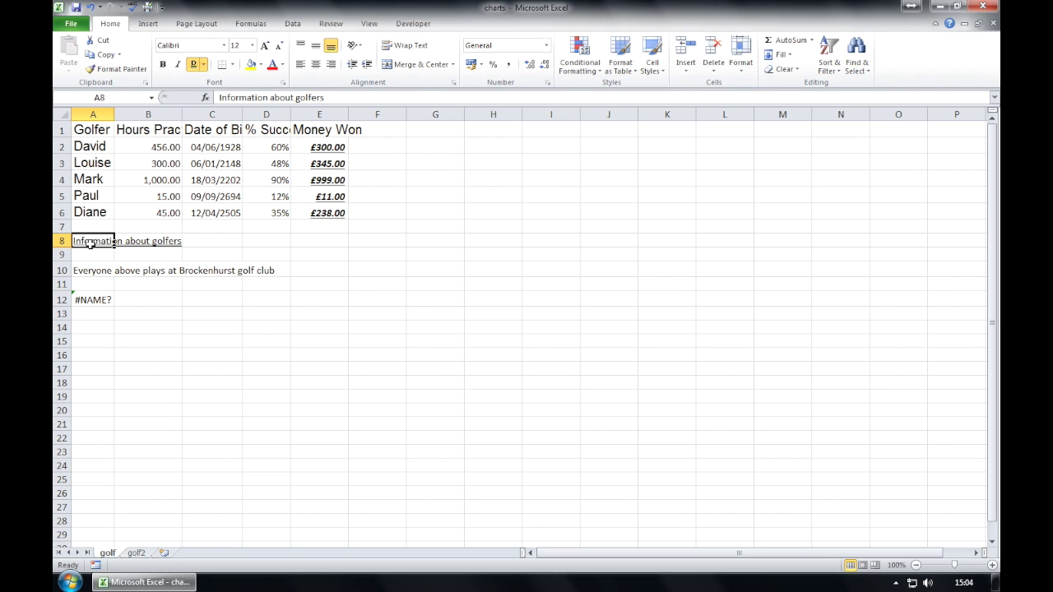
left_click(413, 46)
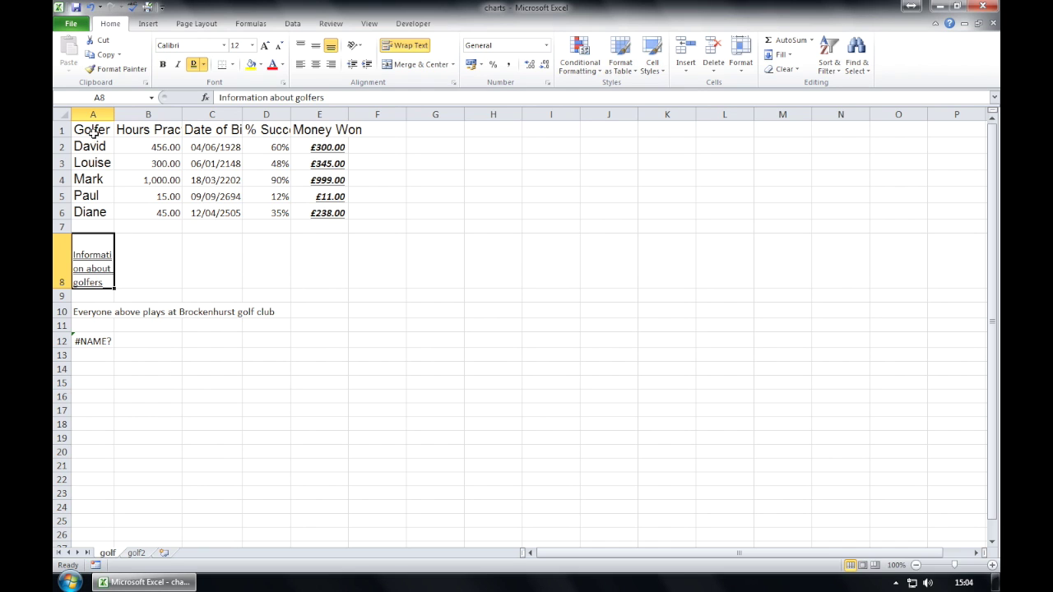
Centre the column headings in A1:E1 horizontally.
left_click_drag(90, 129, 312, 129)
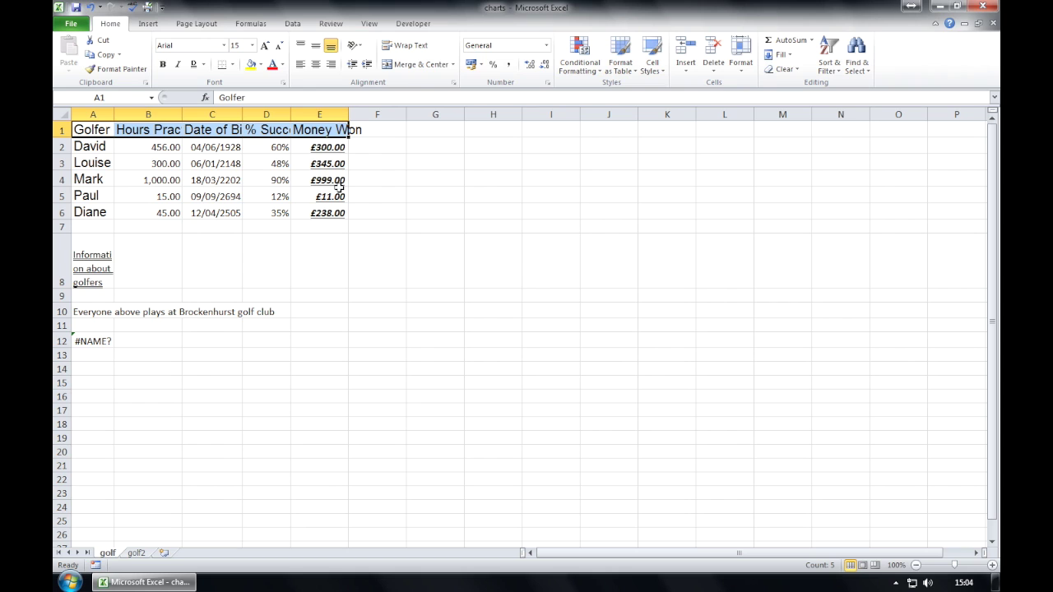
left_click(316, 66)
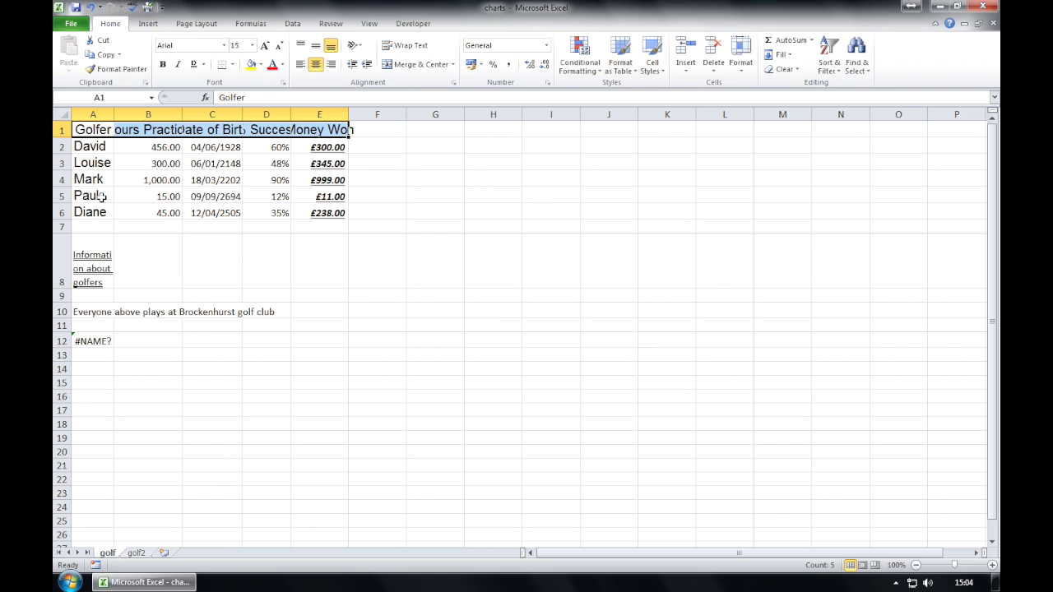
Merge and centre the sentence about Brockenhurst golf club across A10:E10.
left_click(86, 309)
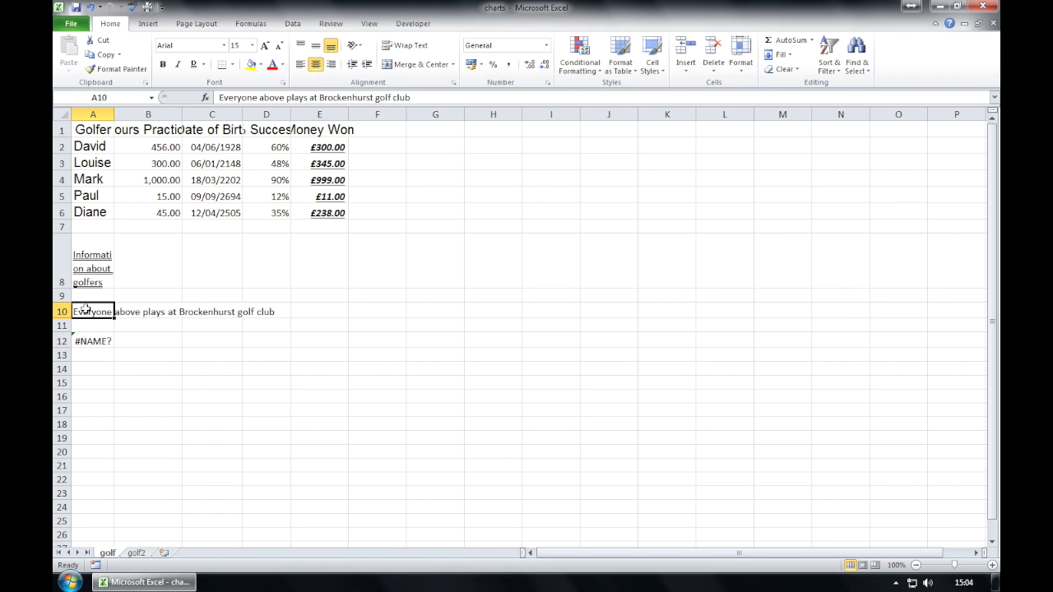
left_click_drag(86, 309, 320, 316)
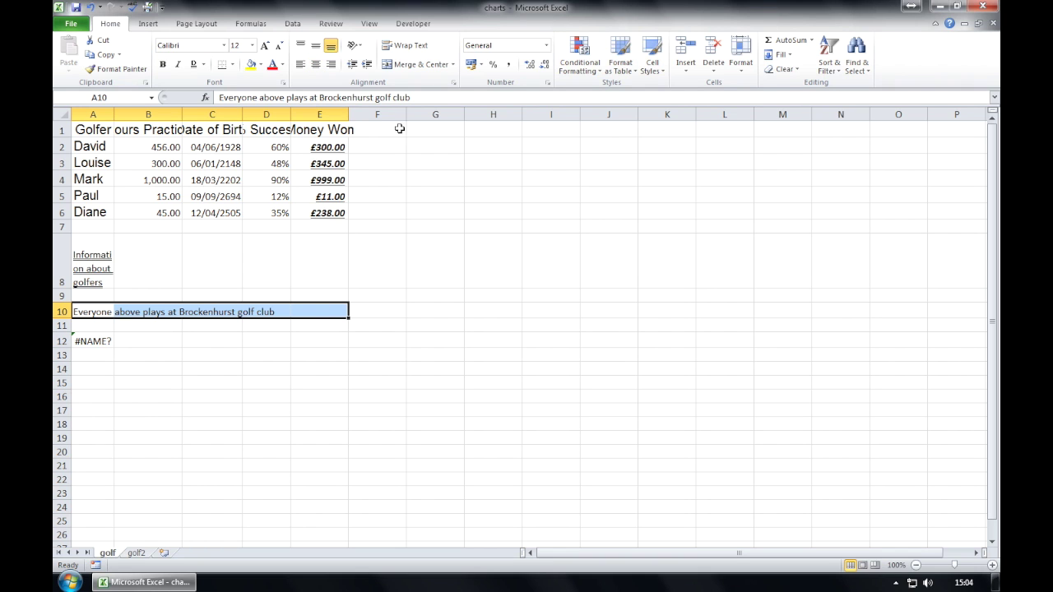
left_click(435, 69)
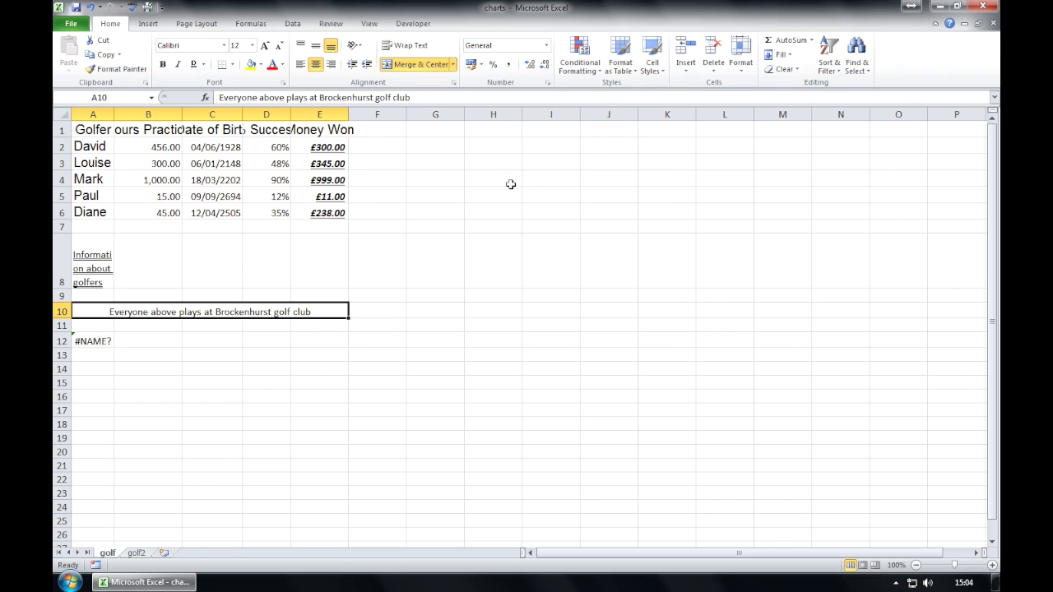
Open the border settings of Format Cells for the merged cell A10:E10.
left_click(744, 74)
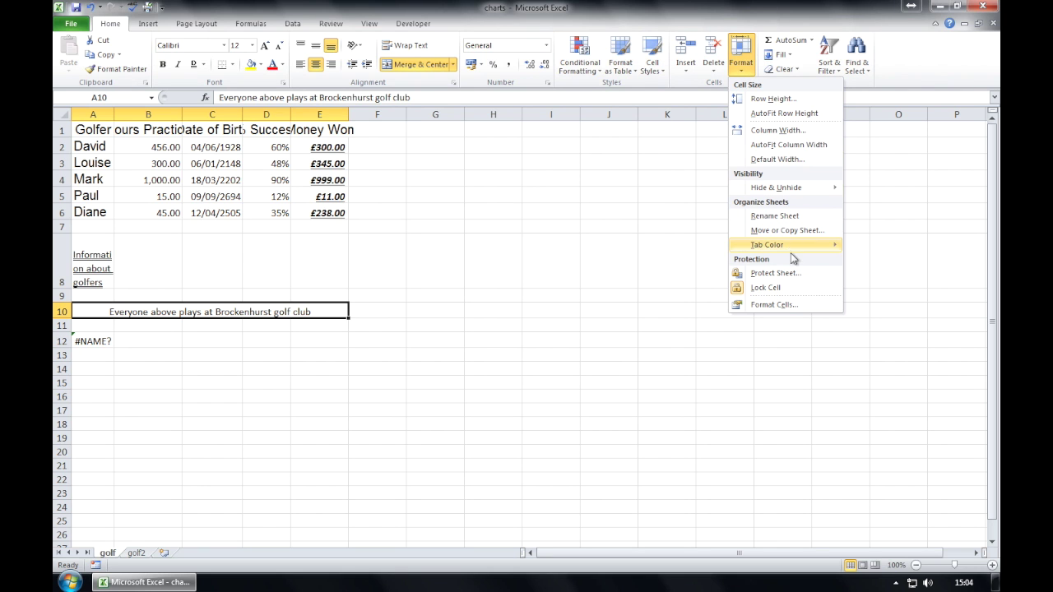
left_click(810, 306)
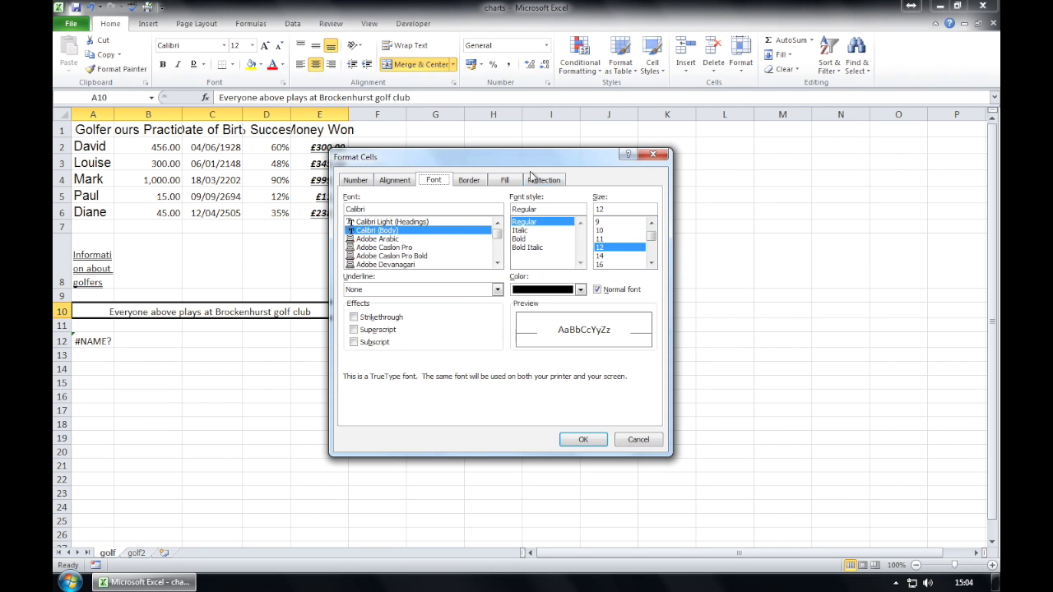
left_click(471, 181)
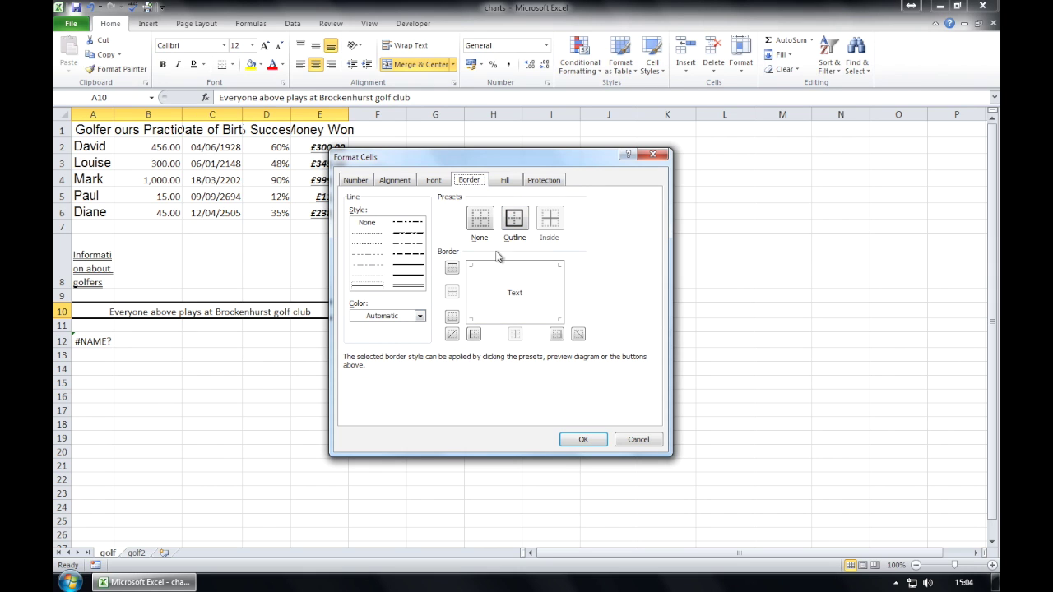
Try an outline border for A10:E10 in the automatic colour, in red and in light blue.
left_click(516, 223)
left_click(421, 317)
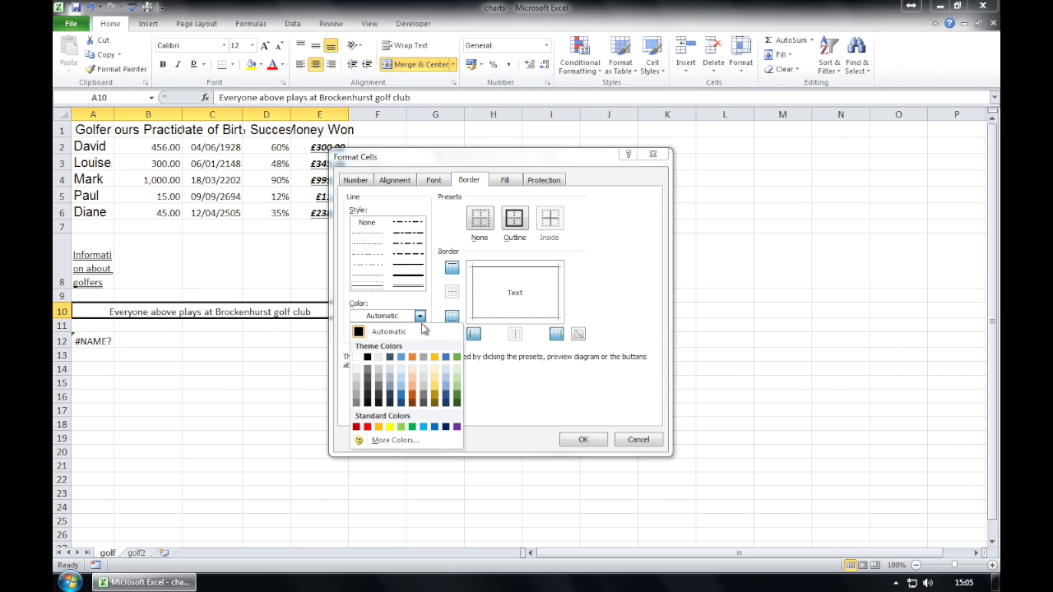
left_click(367, 426)
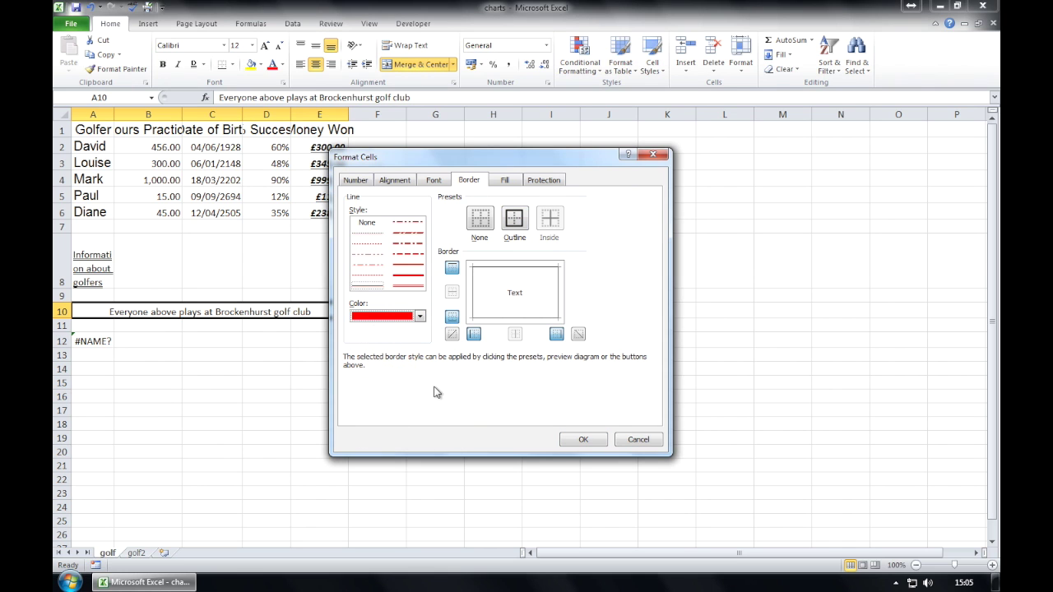
left_click(524, 228)
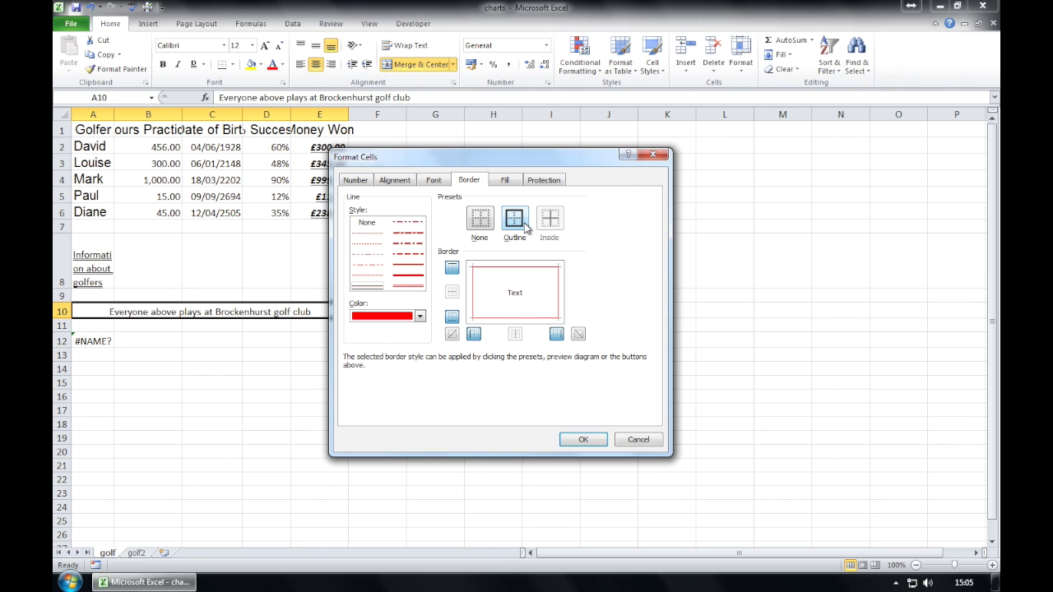
left_click(420, 316)
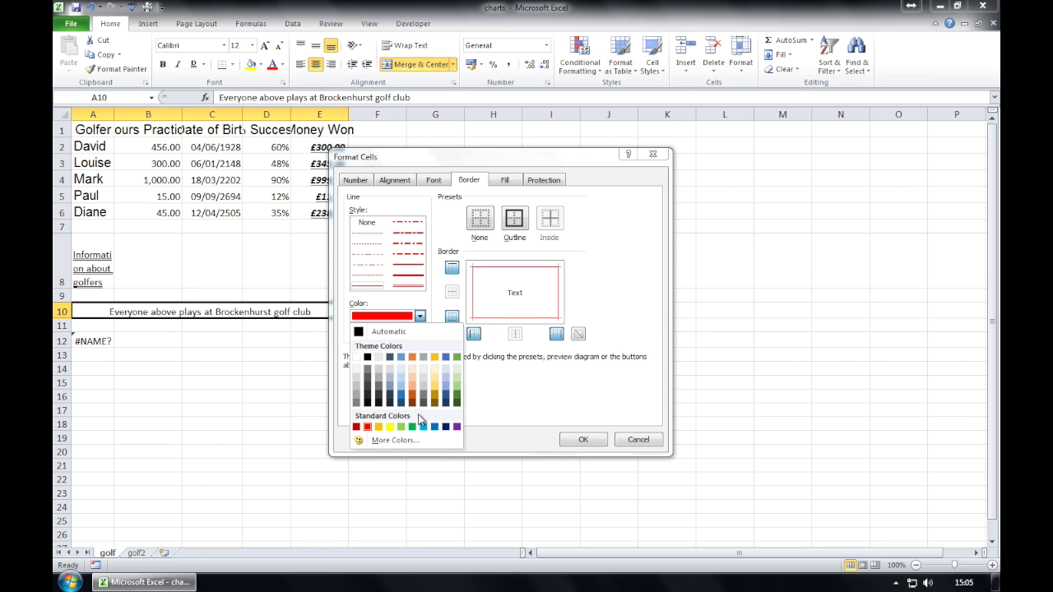
left_click(422, 427)
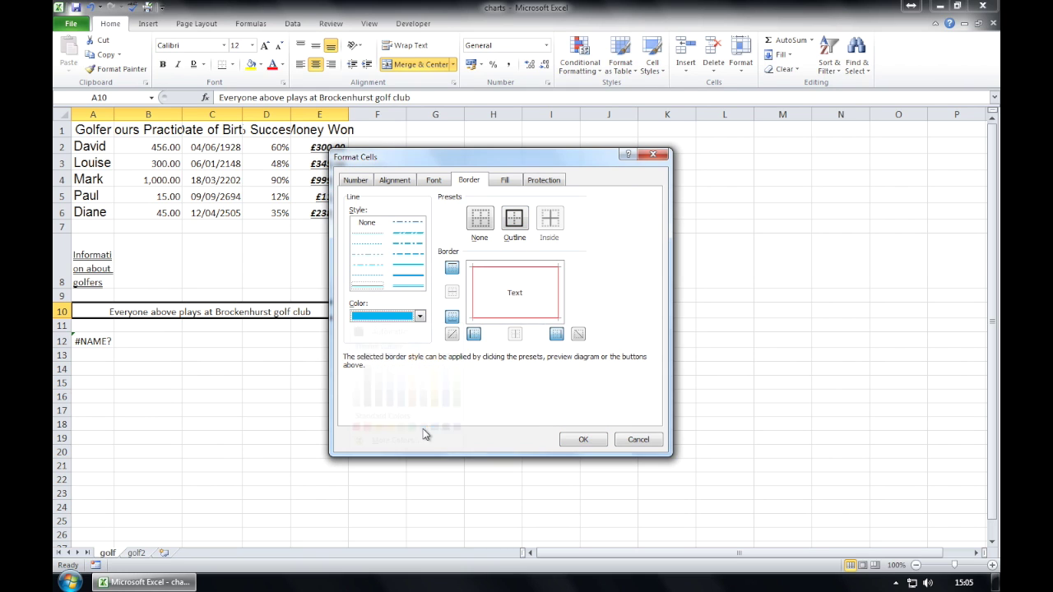
left_click(514, 217)
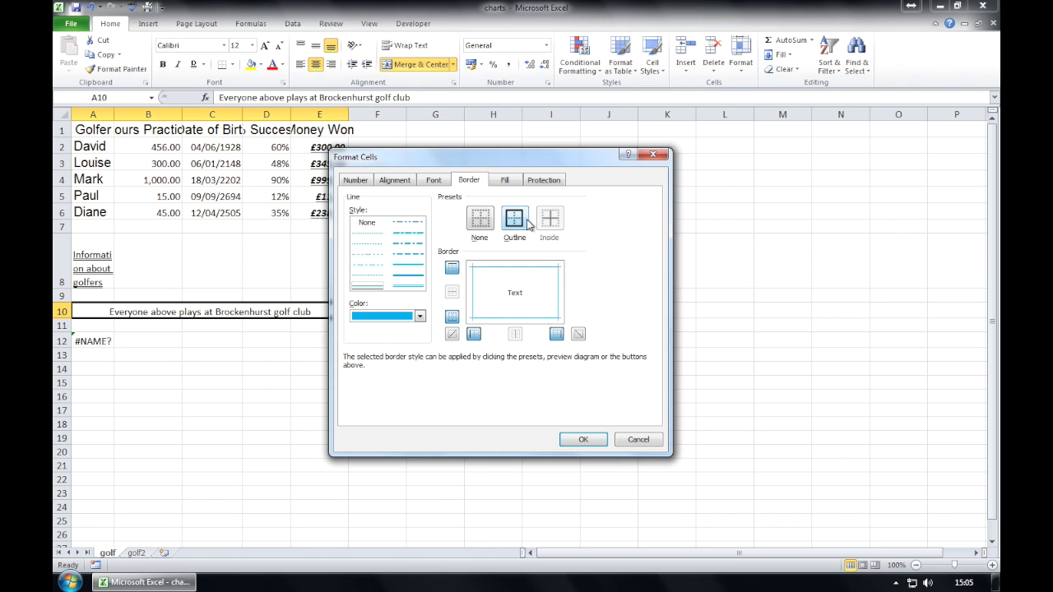
Try a purple outline border for the merged cell A10:E10.
left_click(420, 317)
left_click(457, 427)
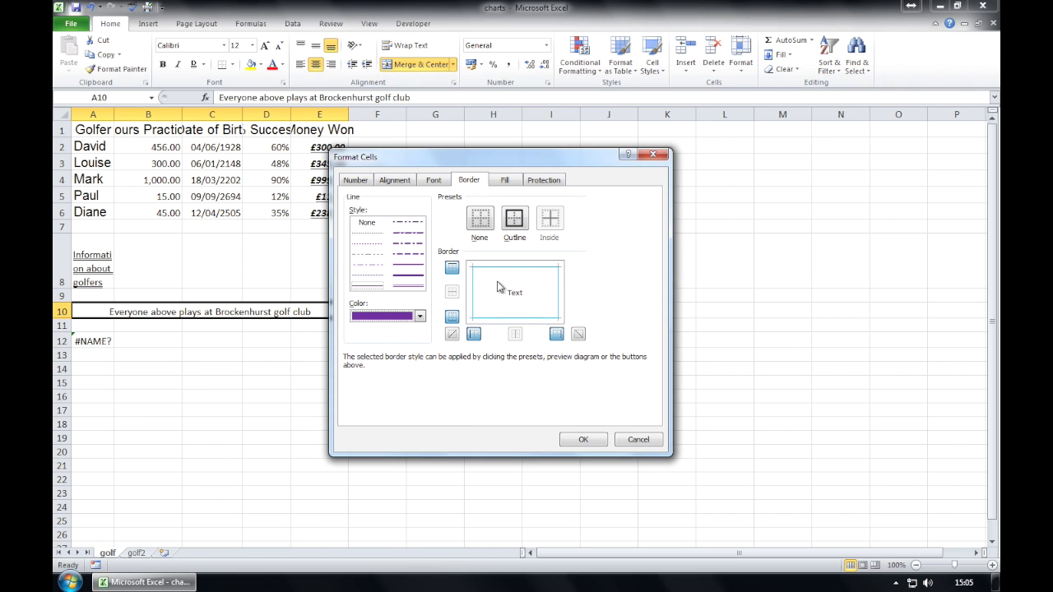
left_click(513, 230)
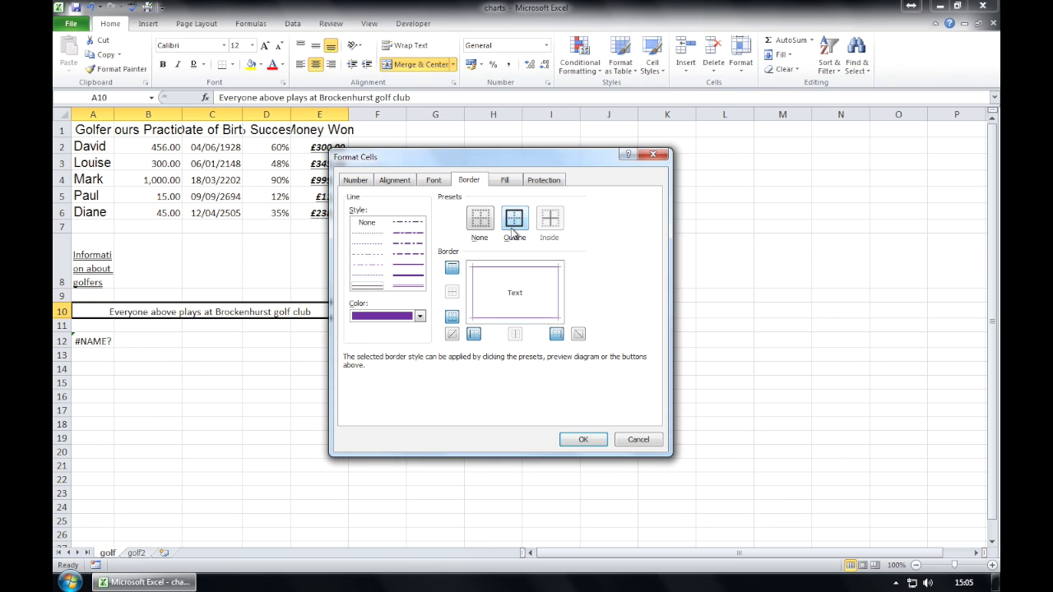
Apply a yellow outline border to the merged cell A10:E10.
left_click(419, 317)
left_click(390, 427)
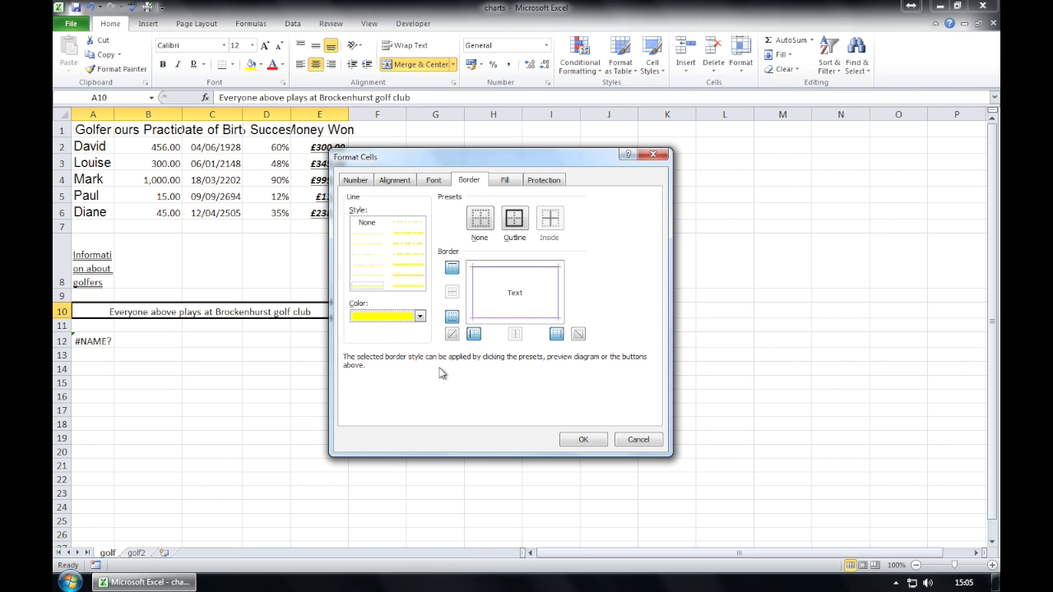
left_click(515, 217)
left_click(581, 438)
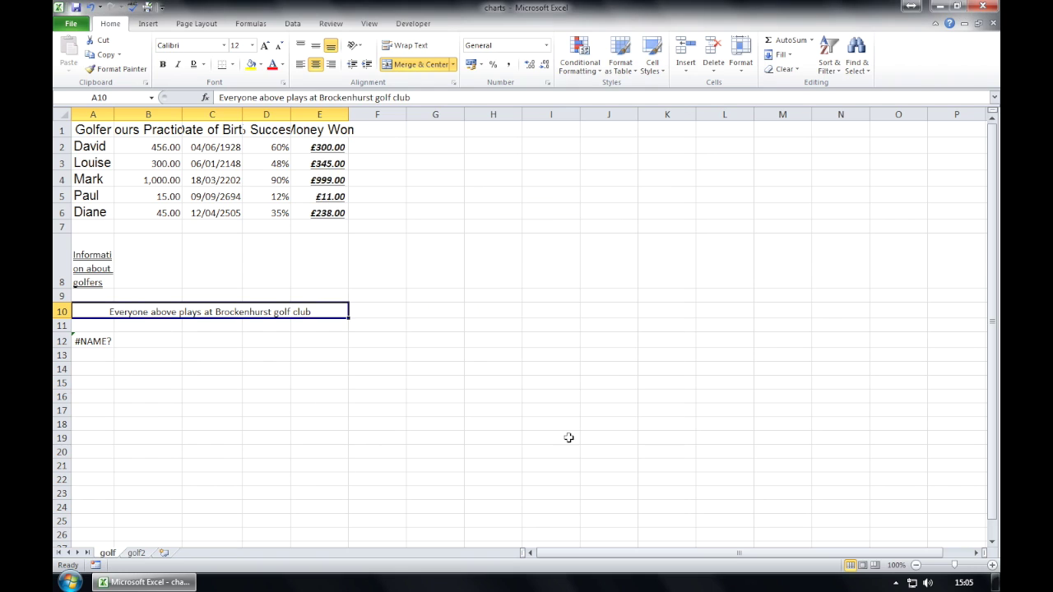
left_click(375, 336)
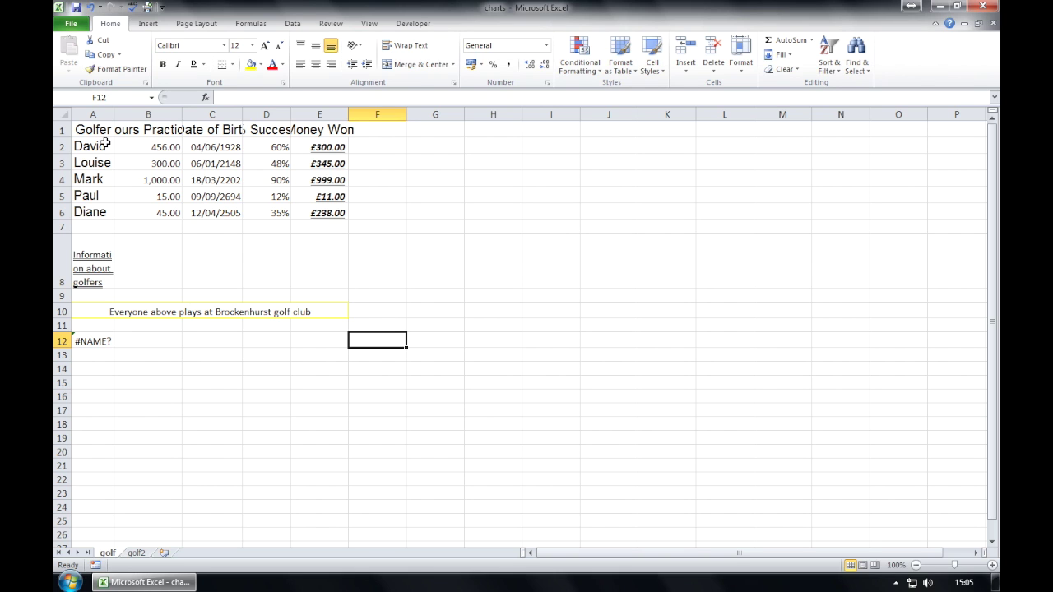
Auto-fit the widths of columns E, D, C and B to their contents.
left_click_drag(94, 128, 152, 210)
left_click(217, 224)
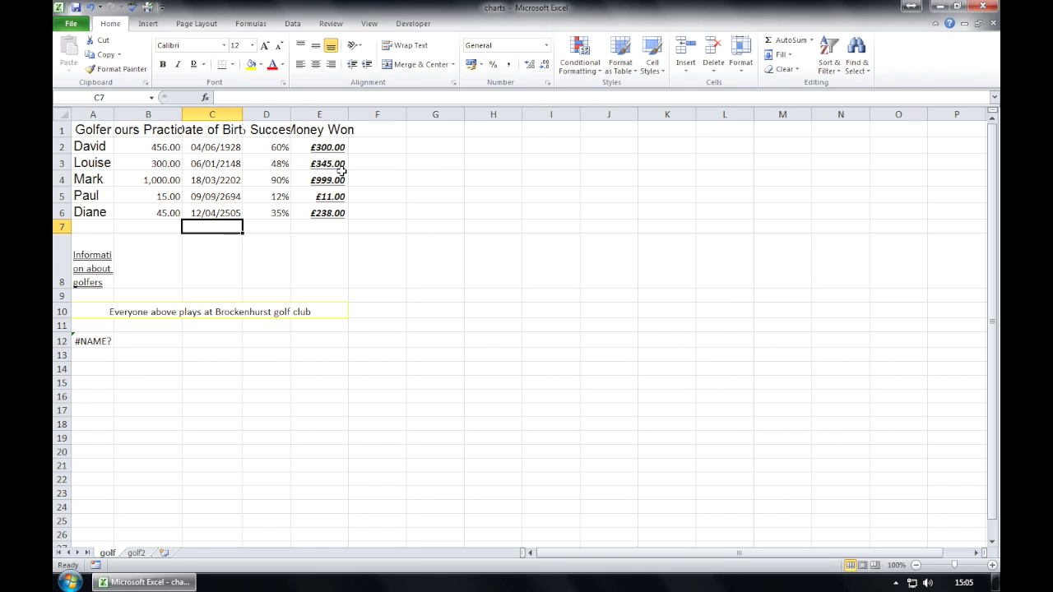
double_click(348, 114)
double_click(291, 113)
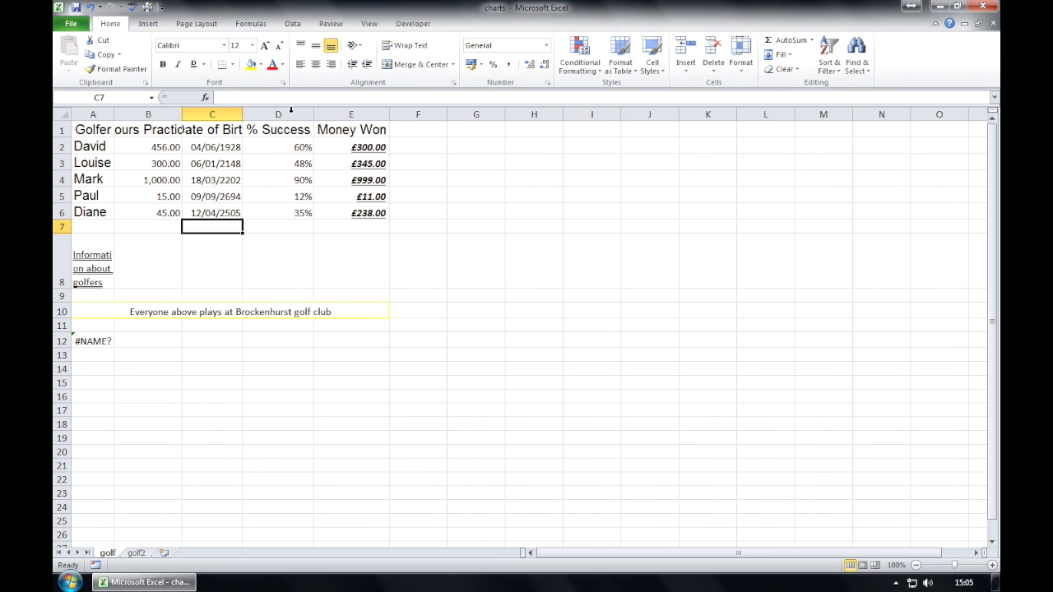
double_click(243, 114)
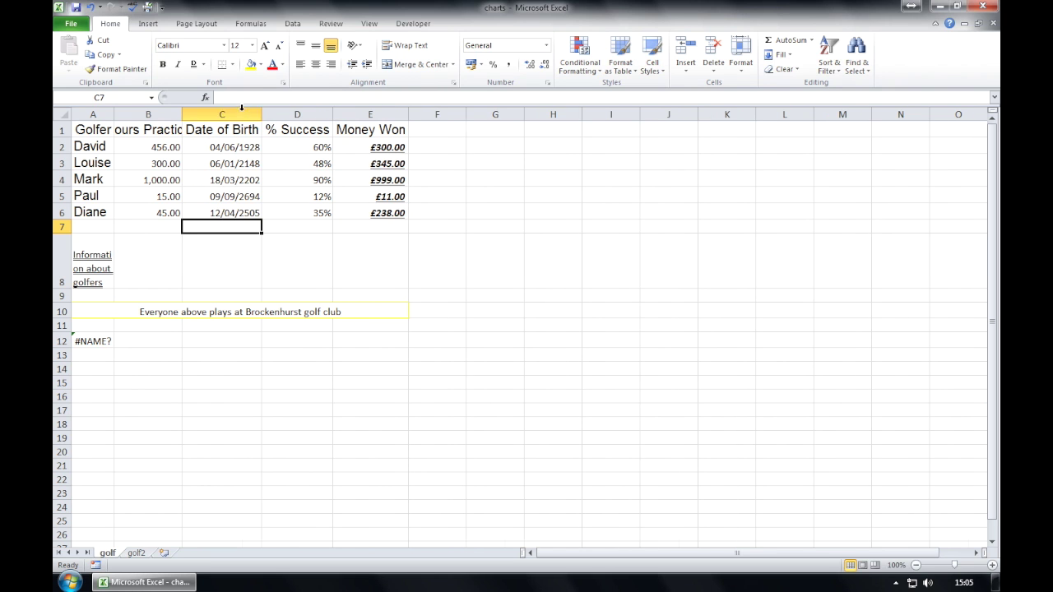
double_click(181, 113)
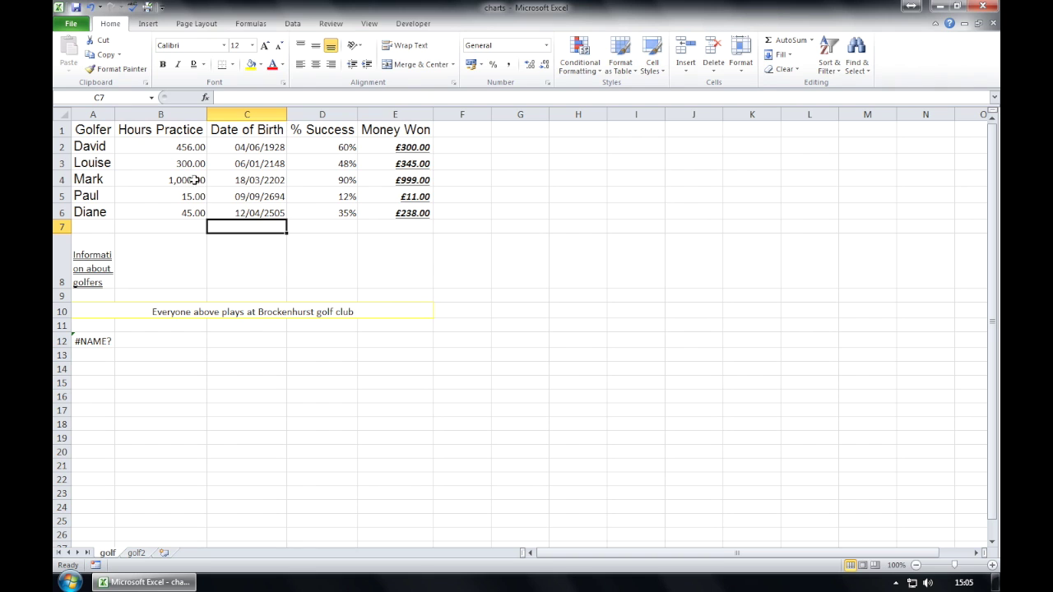
Insert a 2-D clustered column chart of the Golfer and Hours Practice data in A1:B6.
left_click_drag(95, 132, 159, 213)
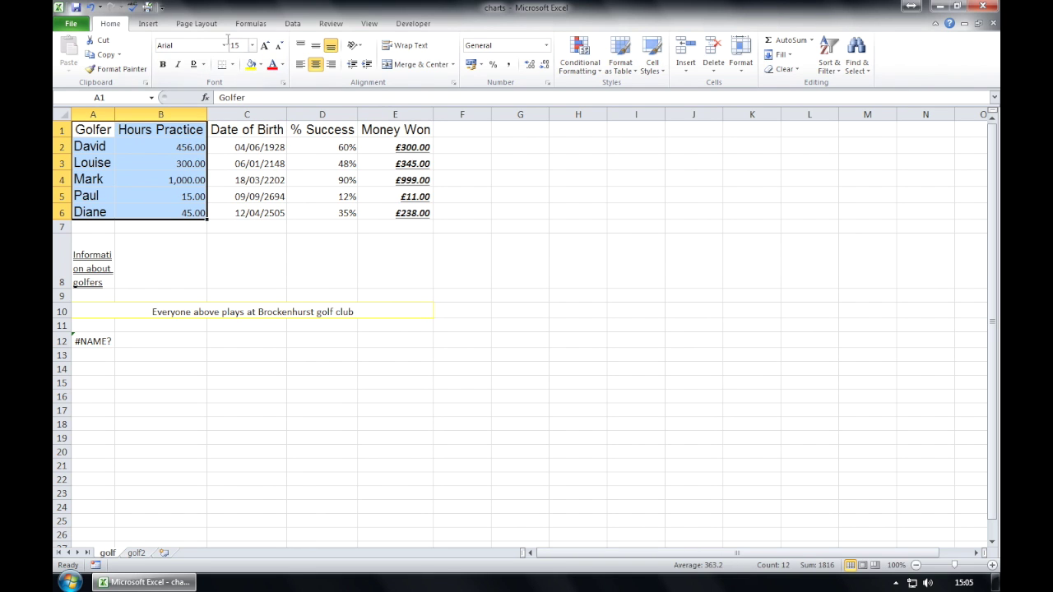
left_click(148, 23)
left_click(302, 51)
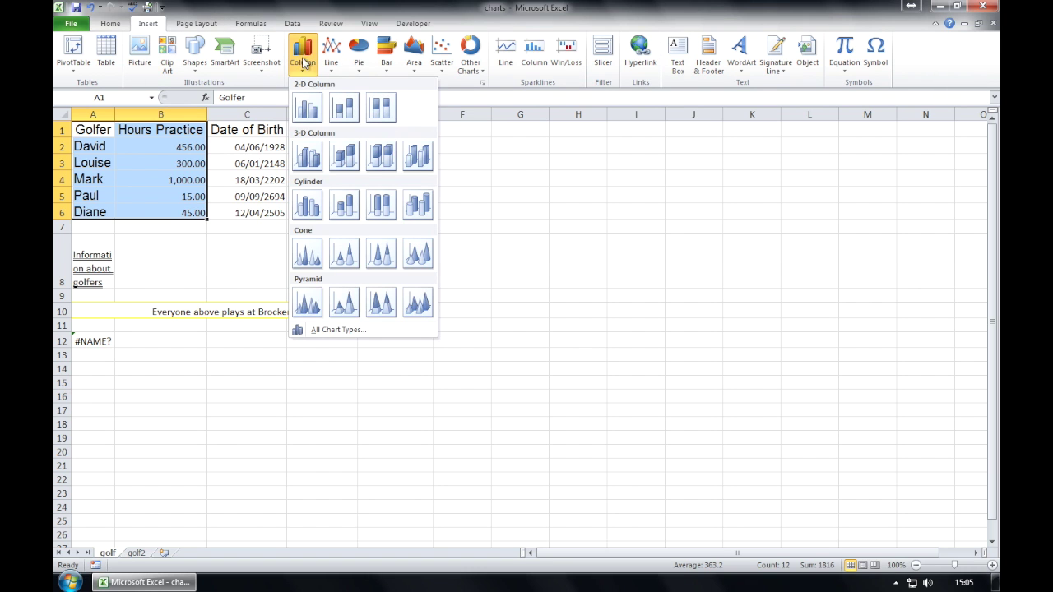
left_click(310, 110)
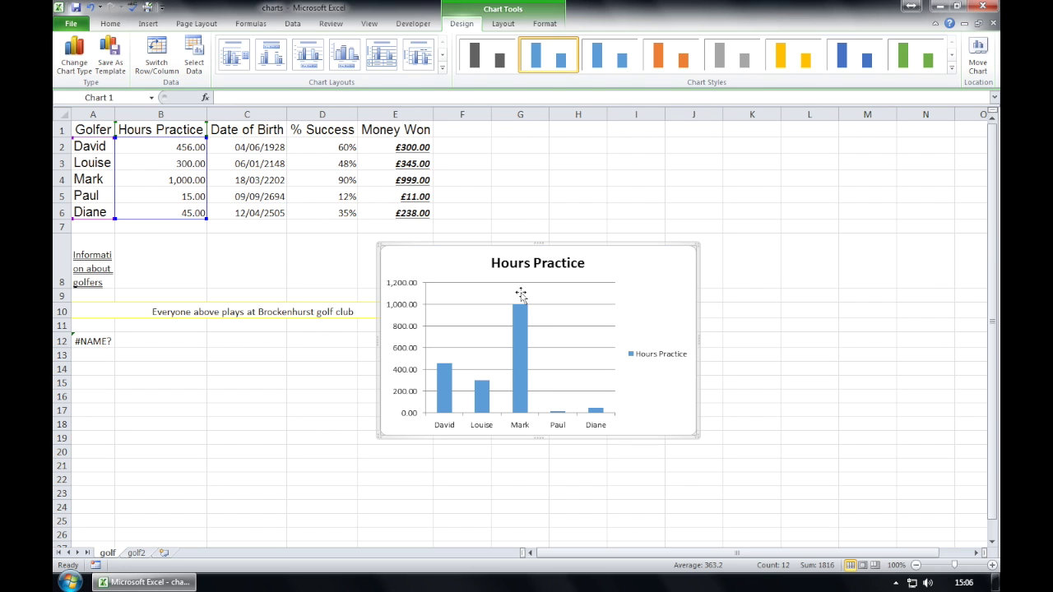
left_click(535, 191)
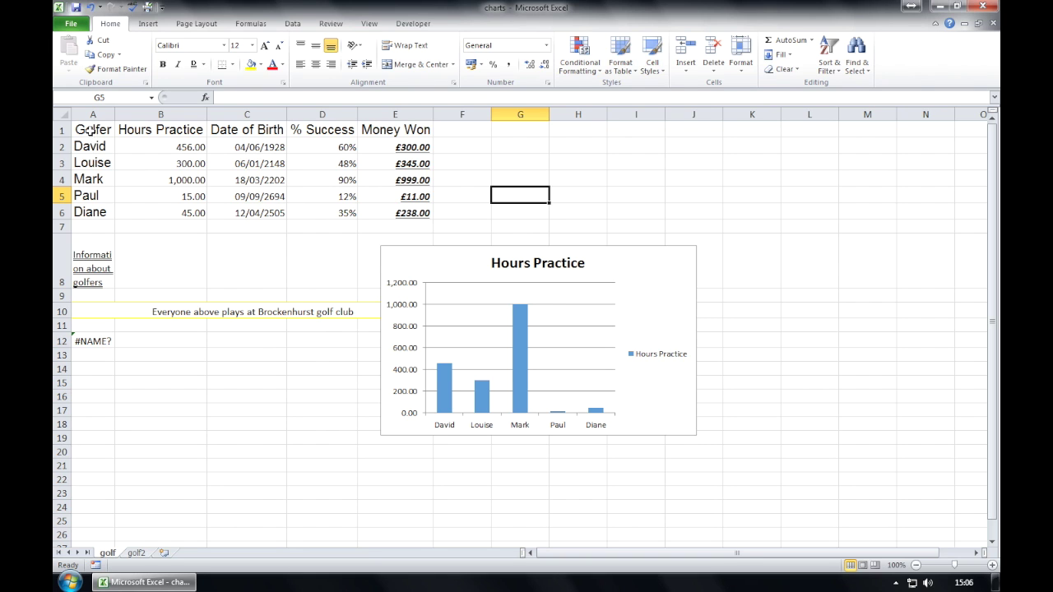
Insert a 2-D pie chart of the Golfer and Hours Practice data in A1:B6 and place it below row 12.
left_click_drag(90, 130, 155, 207)
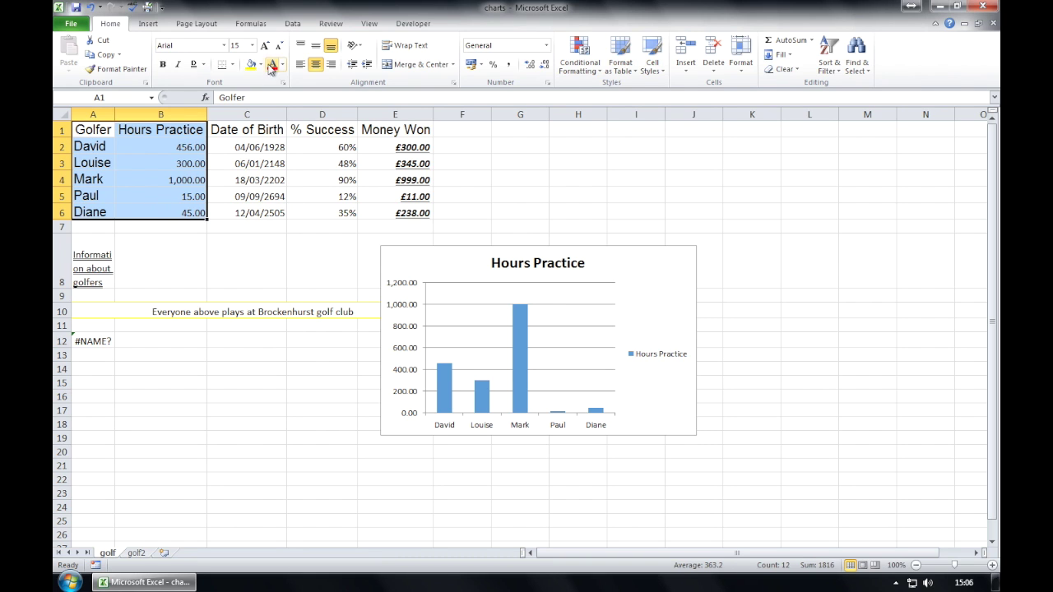
left_click(150, 24)
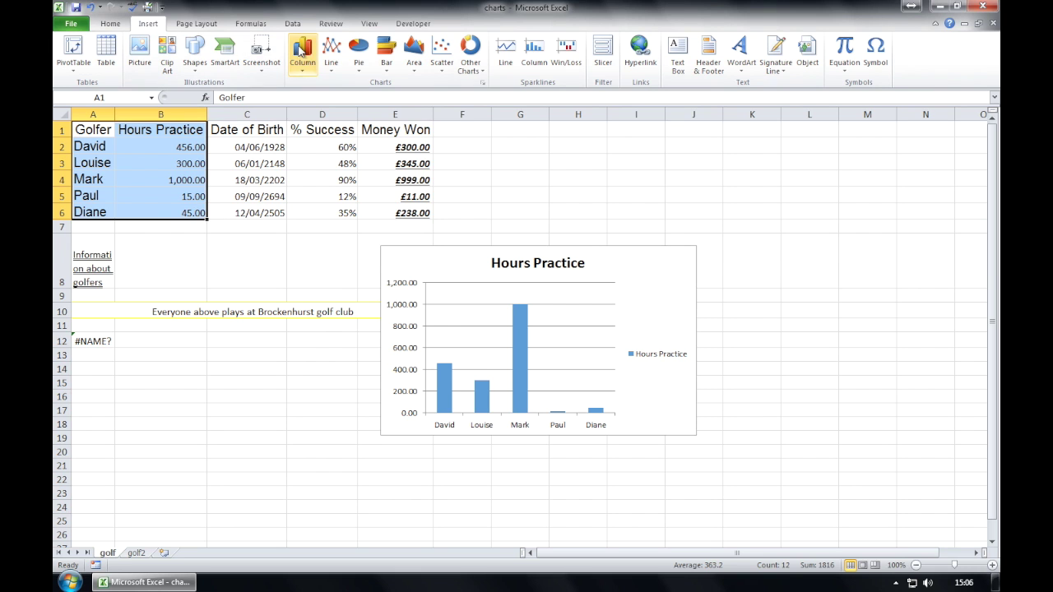
left_click(361, 51)
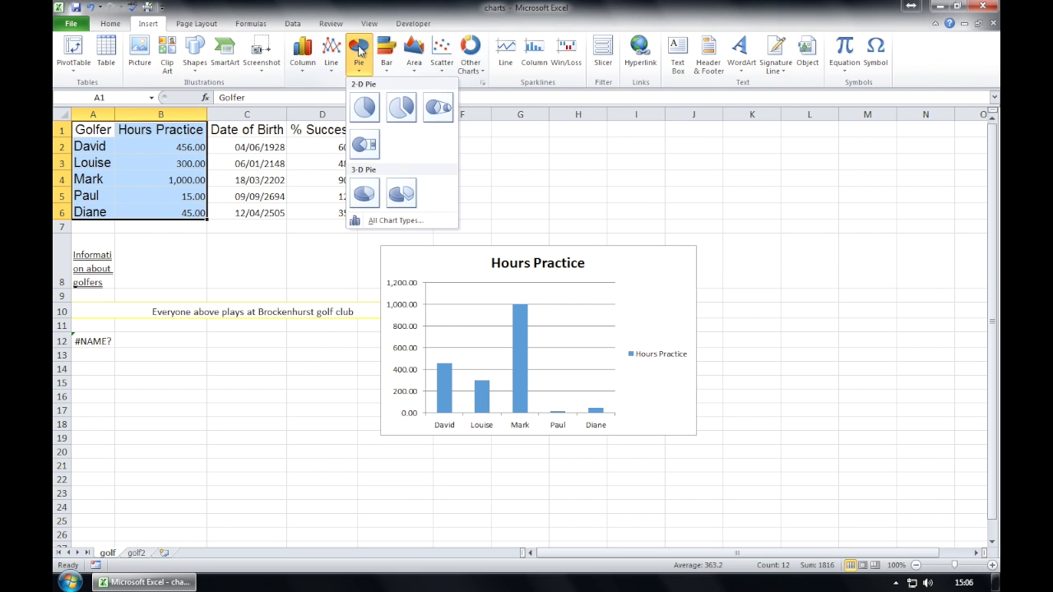
left_click(366, 108)
left_click_drag(433, 242, 191, 348)
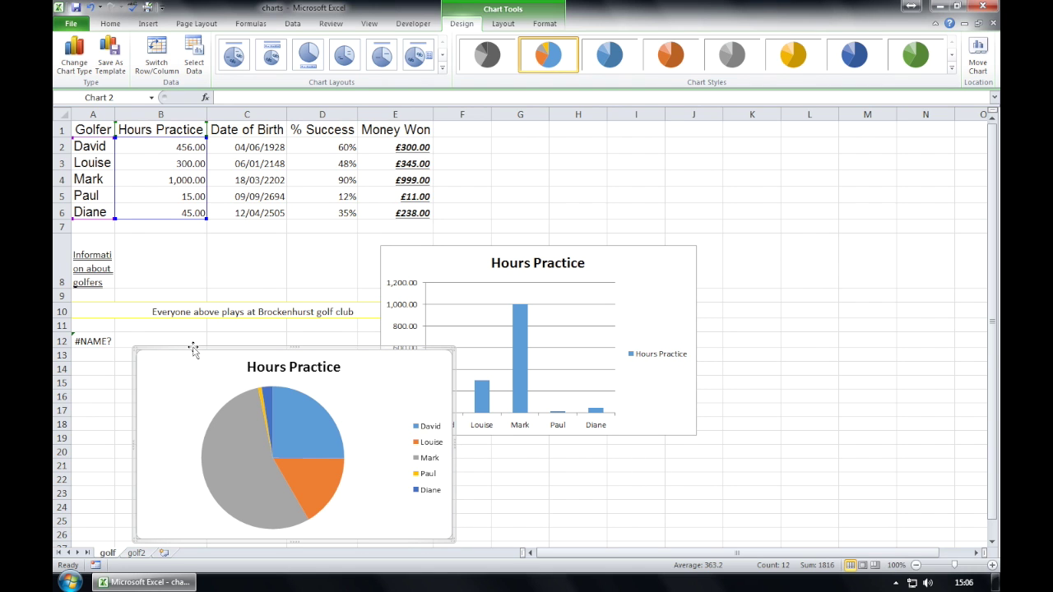
left_click(514, 198)
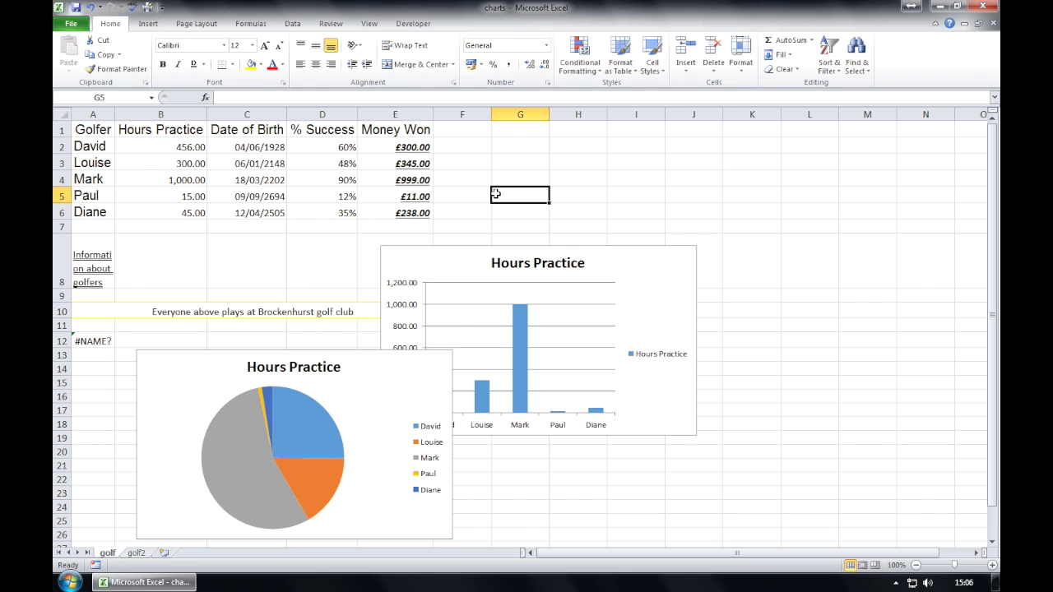
Insert a 2-D clustered bar chart of Golfer (A1:A6) and % Success (D1:D6) and move it above and right of the column chart.
left_click_drag(96, 129, 103, 207)
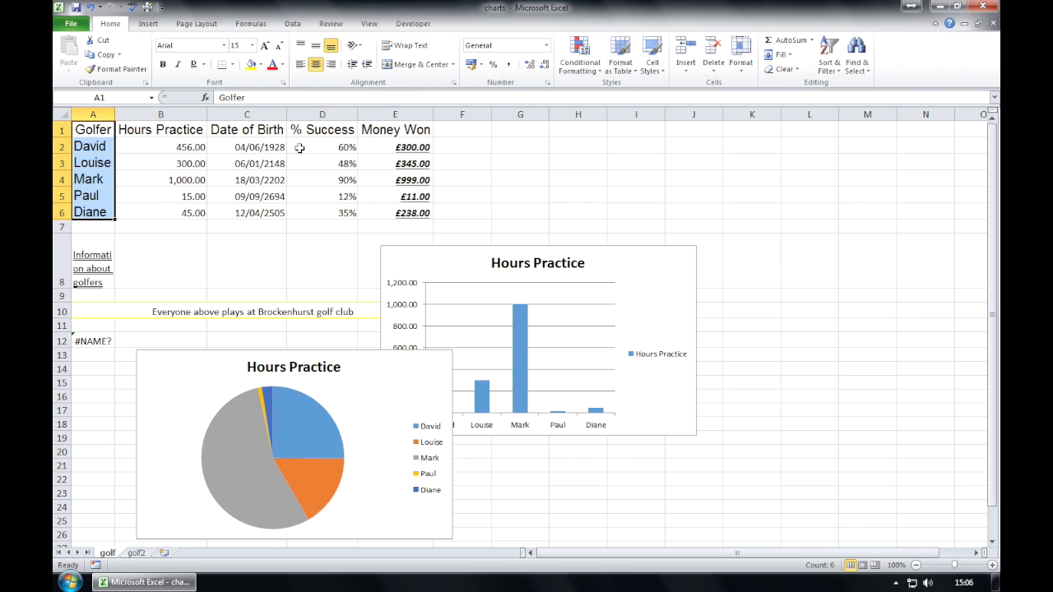
left_click_drag(321, 130, 320, 209)
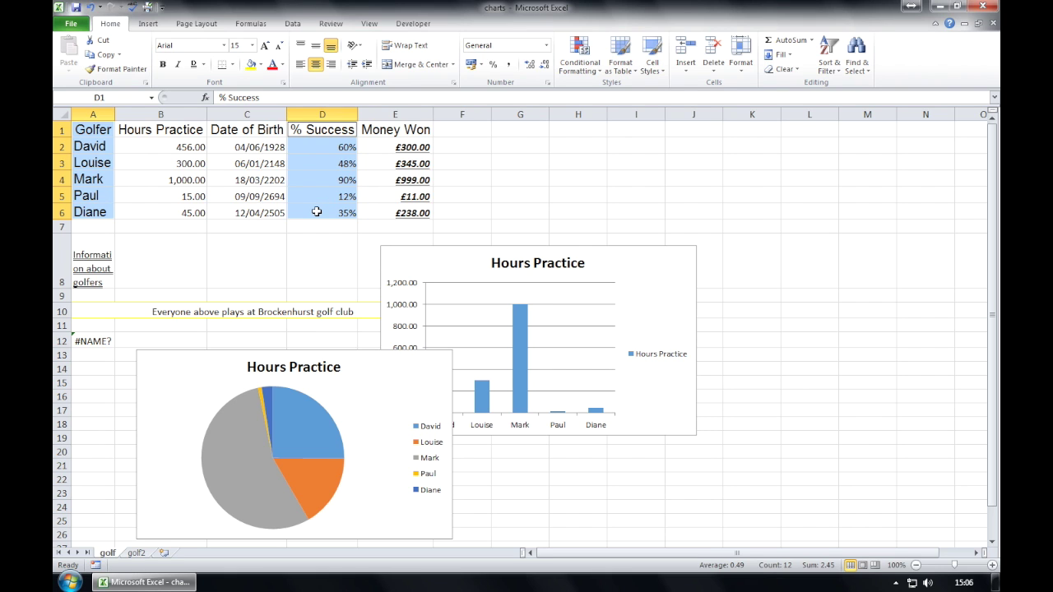
left_click(149, 25)
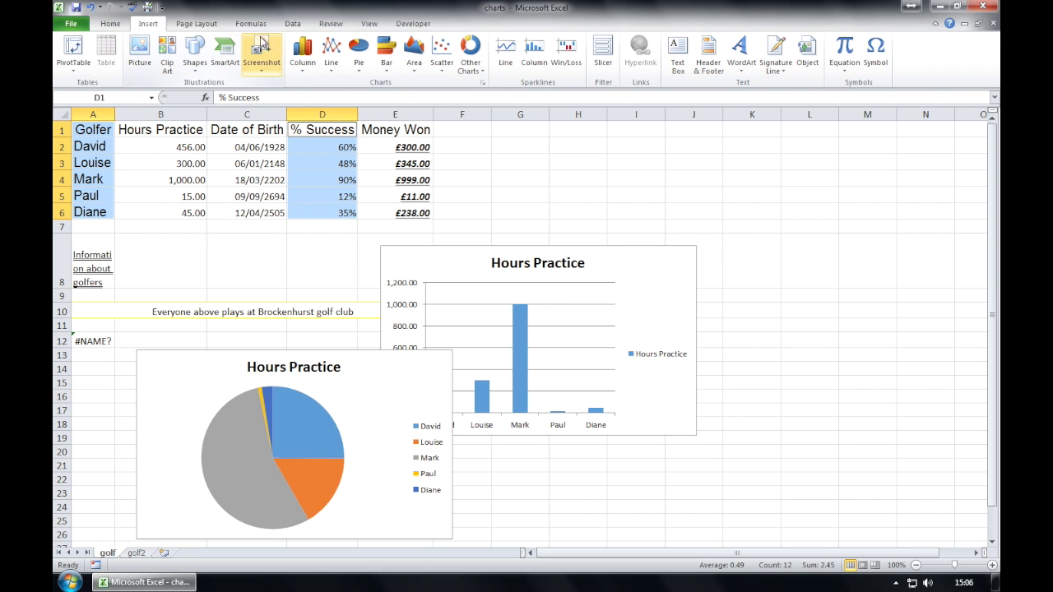
left_click(386, 57)
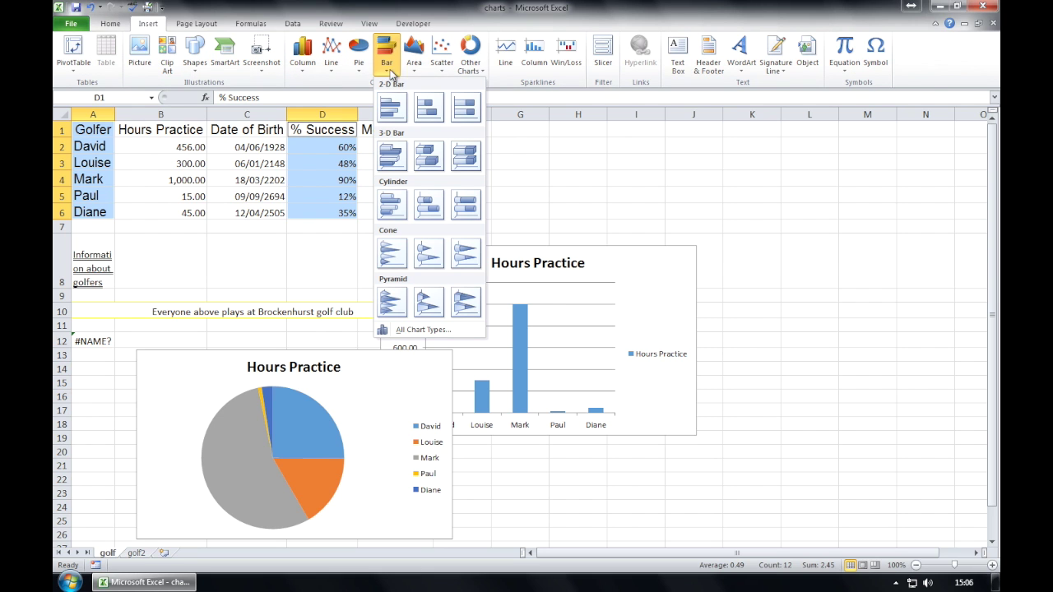
left_click(391, 107)
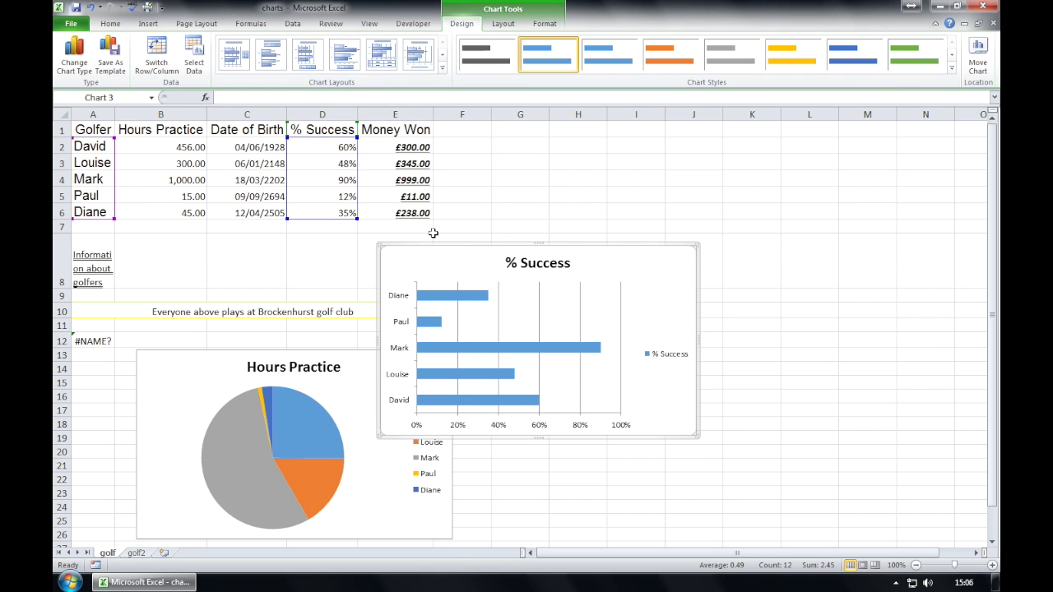
left_click_drag(430, 244, 685, 134)
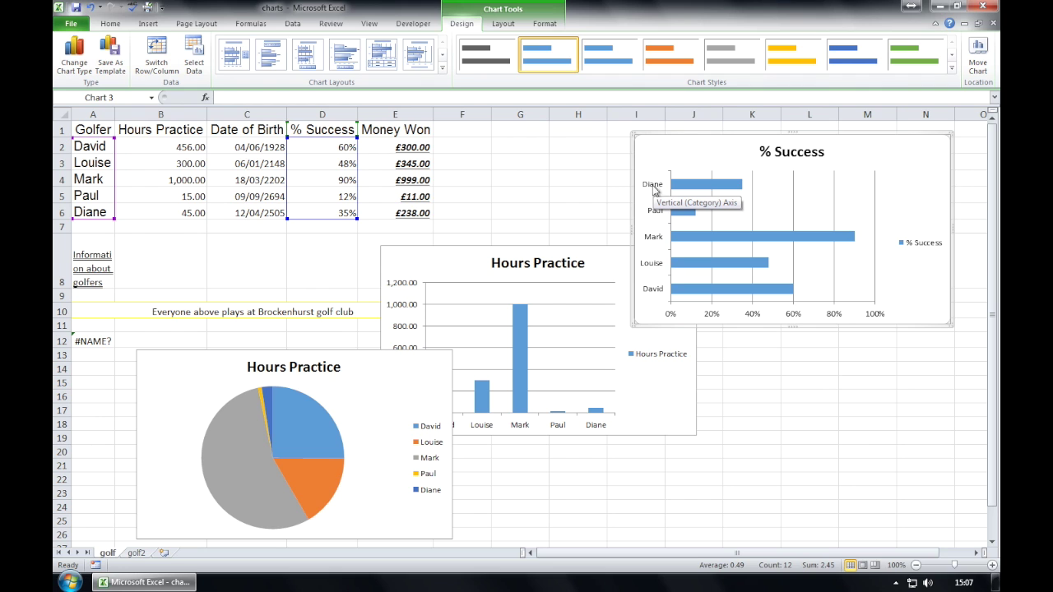
Insert a 2-D line chart of Golfer (A1:A6) and Money Won (E1:E6) and move it below the % Success chart.
left_click(101, 127)
left_click_drag(98, 130, 94, 207)
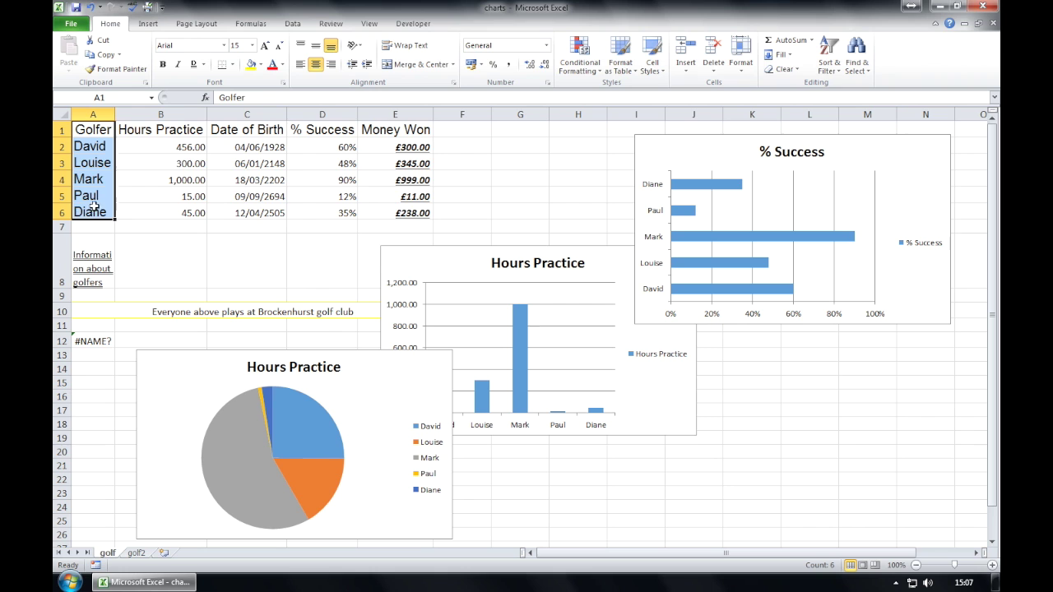
left_click_drag(412, 129, 405, 204)
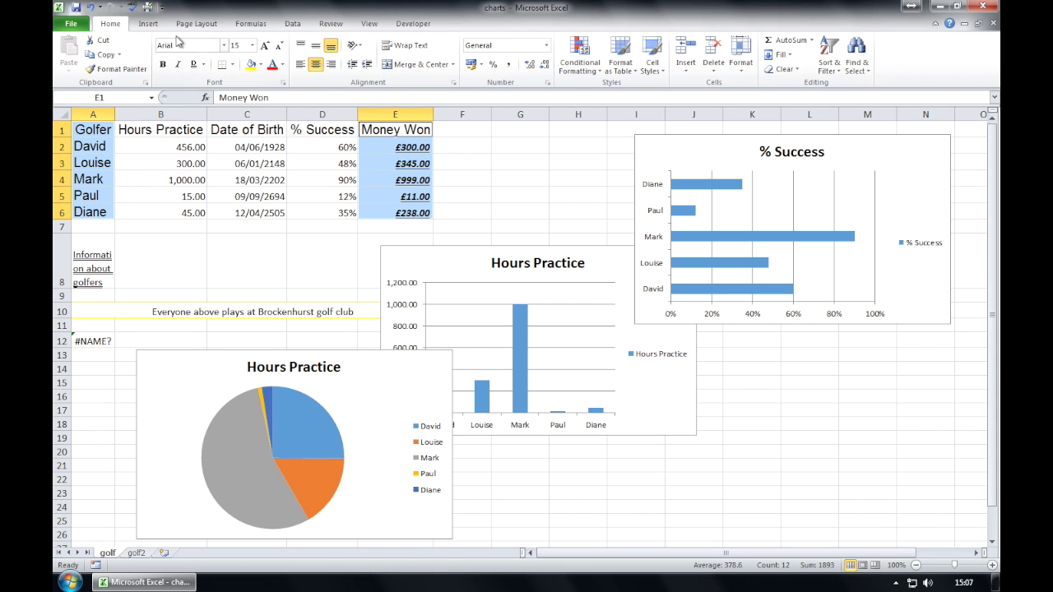
left_click(148, 23)
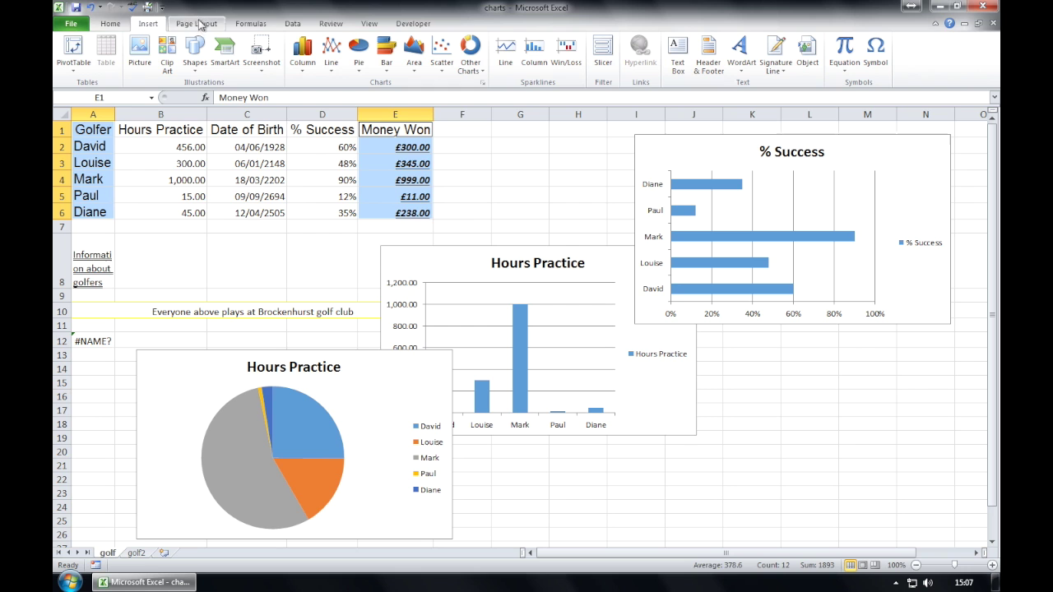
left_click(331, 56)
left_click(338, 104)
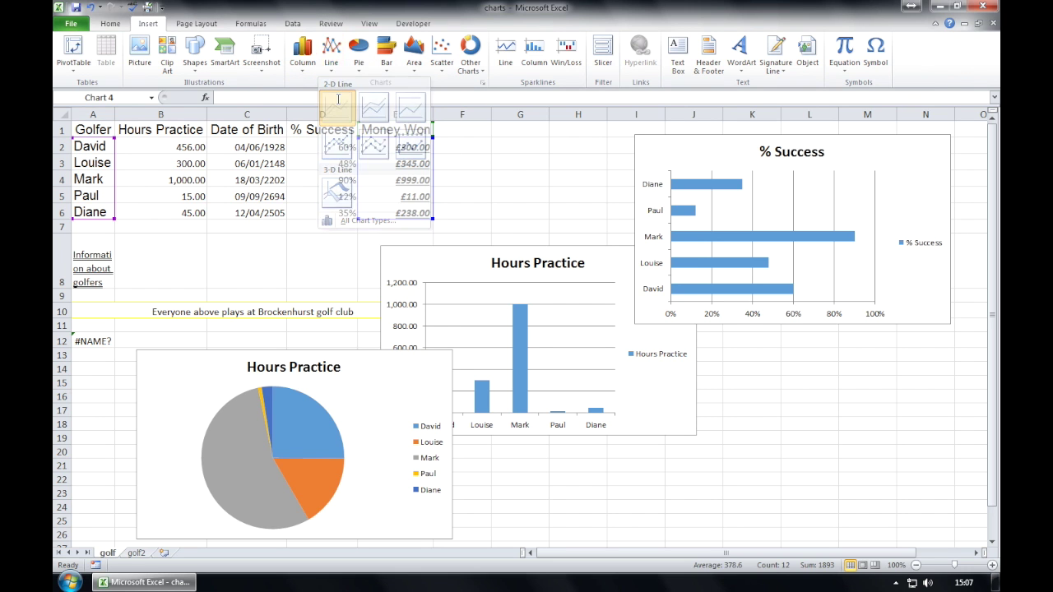
left_click_drag(465, 244, 748, 355)
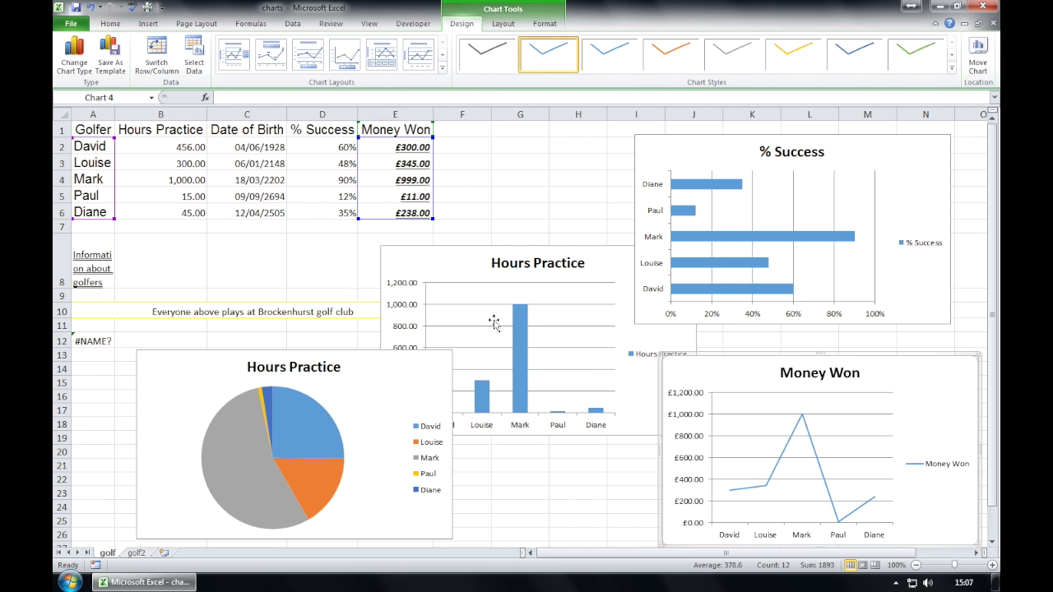
Move the Hours Practice pie chart left towards column A and enlarge it to reach about column G, row 34.
left_click(387, 365)
scroll(387, 365, "down", 3)
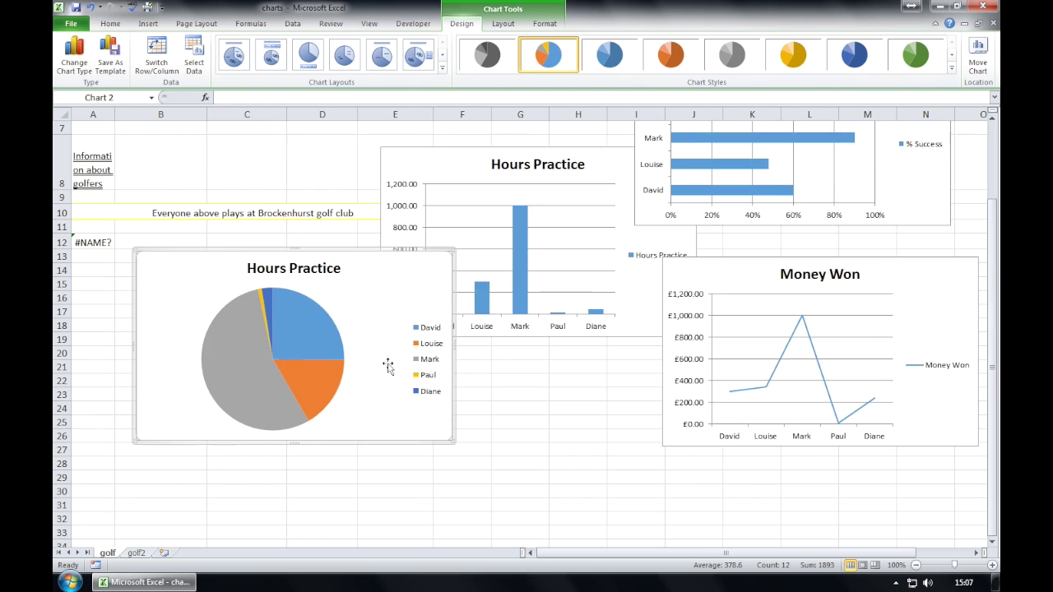
scroll(388, 364, "up", 3)
left_click_drag(370, 351, 316, 356)
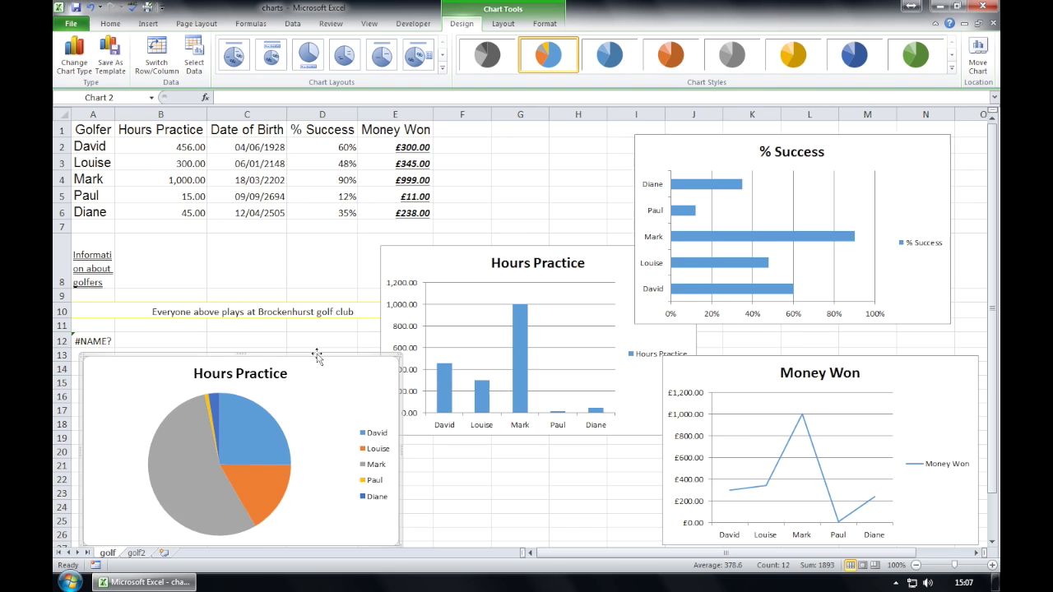
scroll(317, 355, "down", 3)
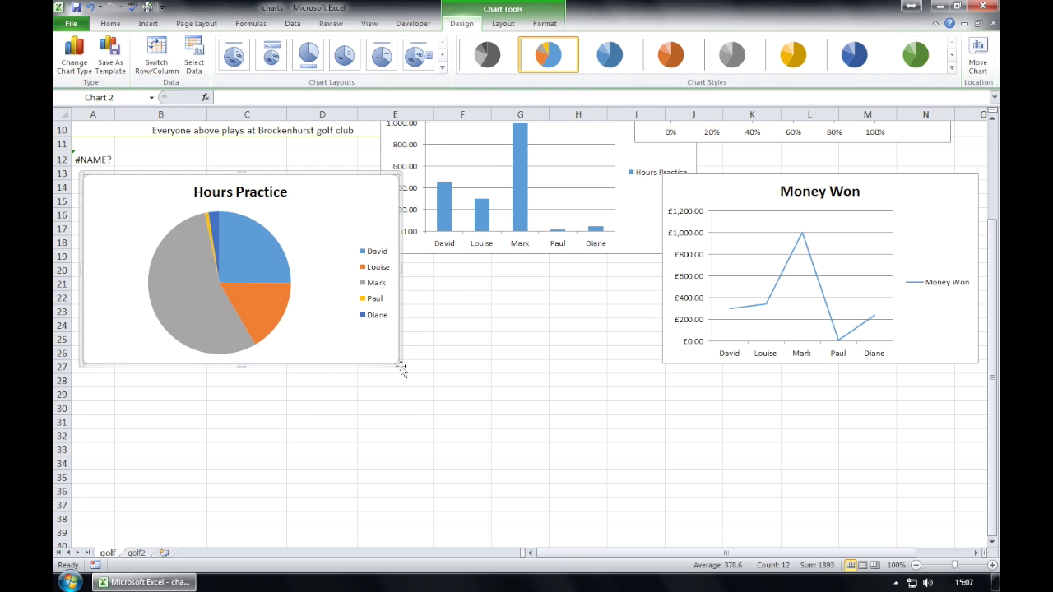
left_click_drag(400, 364, 535, 471)
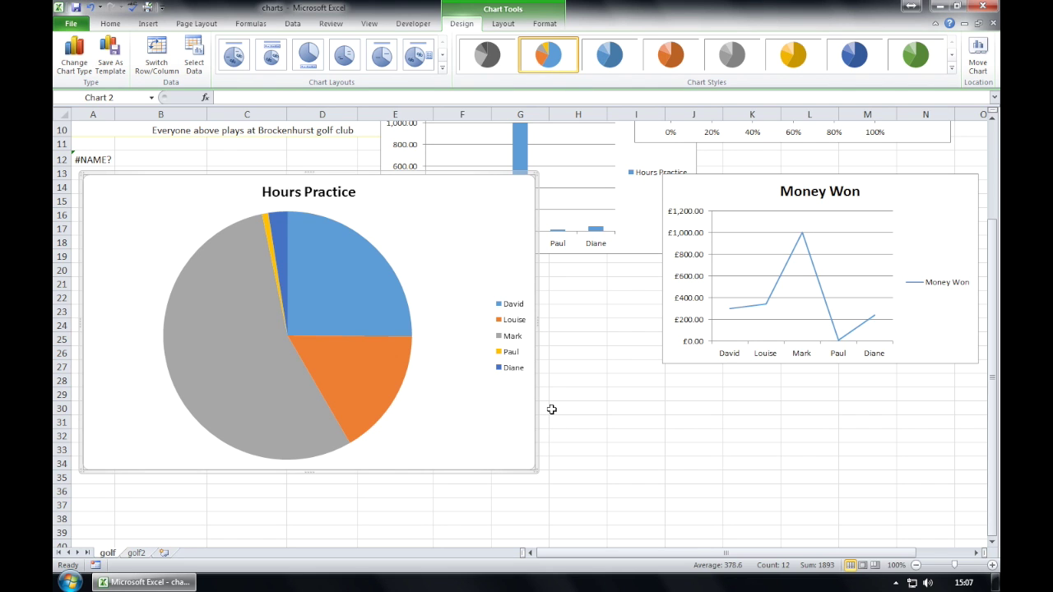
Change the Hours Practice pie chart to the 3-D Cylinder column chart type.
mouse_move(382, 320)
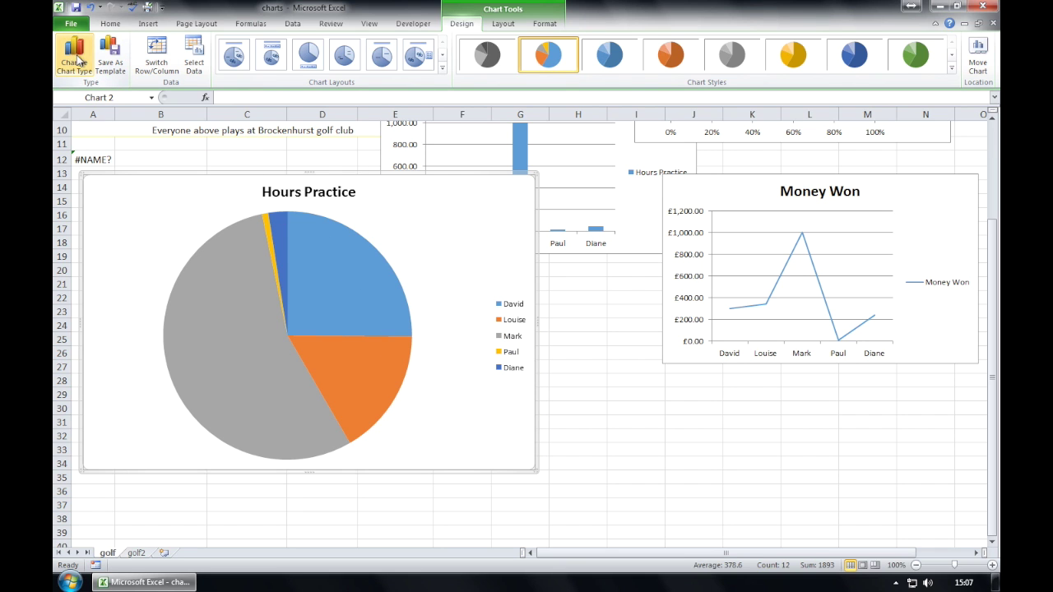
left_click(78, 60)
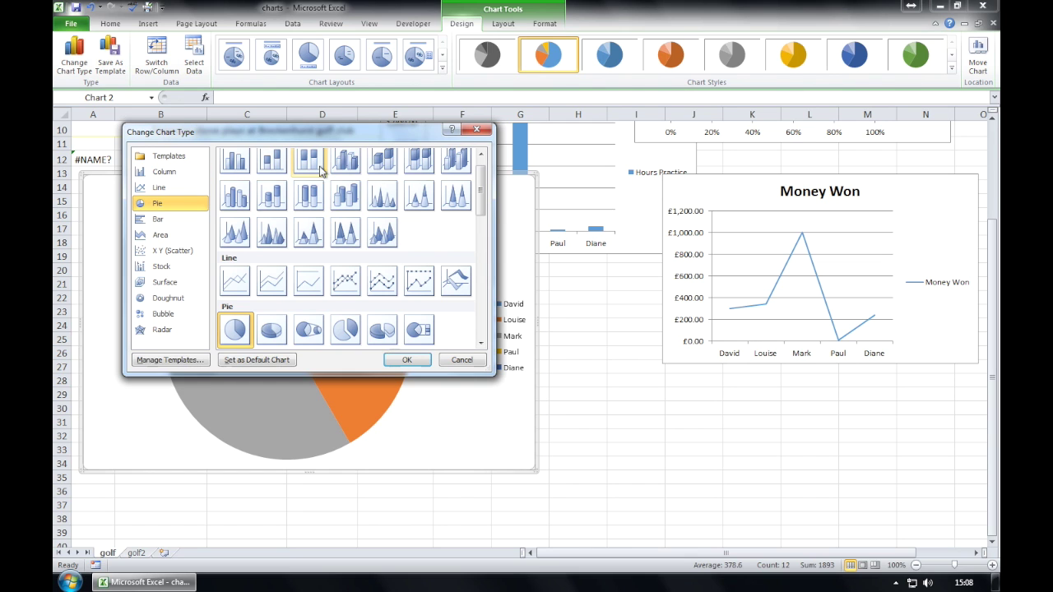
left_click(344, 198)
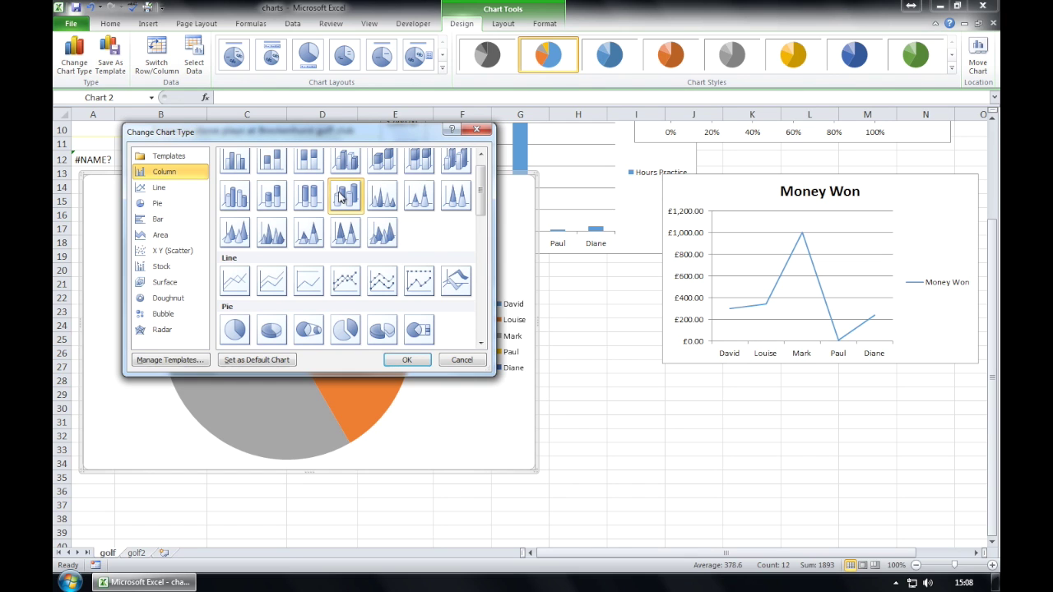
left_click(407, 359)
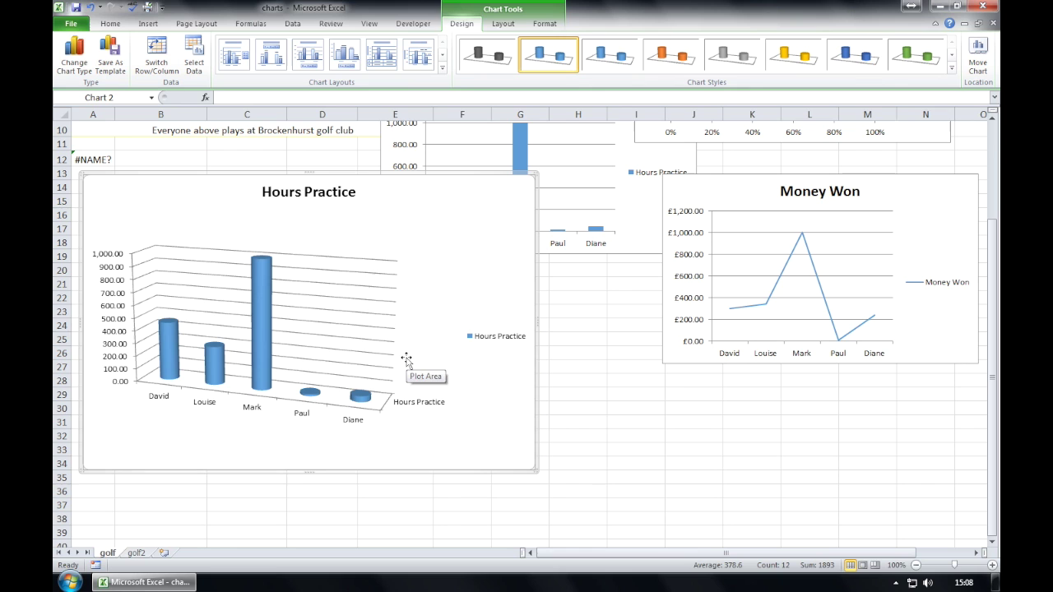
Replace the cylinder chart's title with "Golfer Money".
left_click(293, 191)
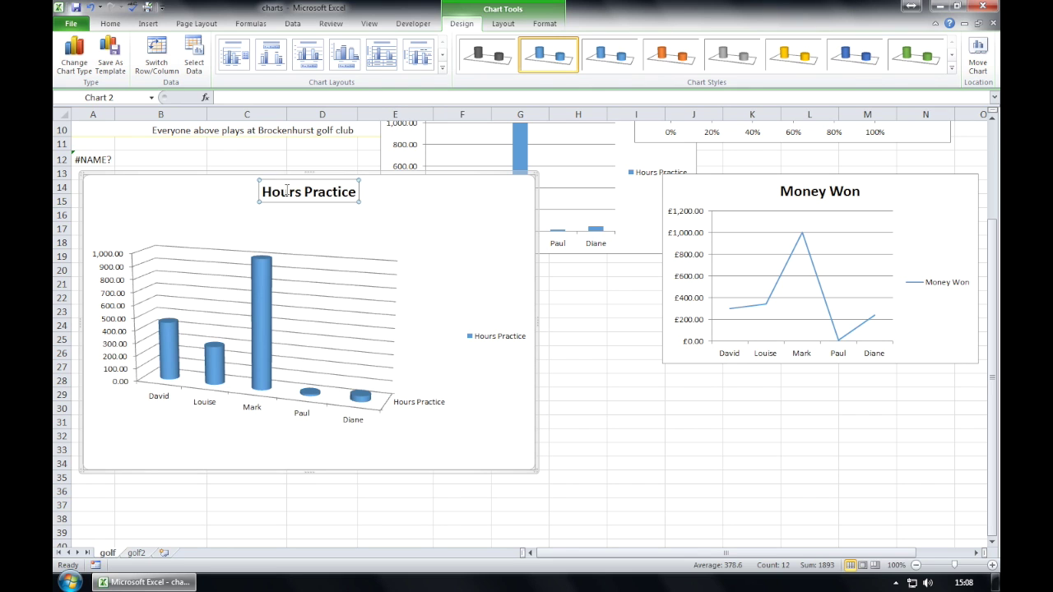
left_click_drag(267, 192, 345, 197)
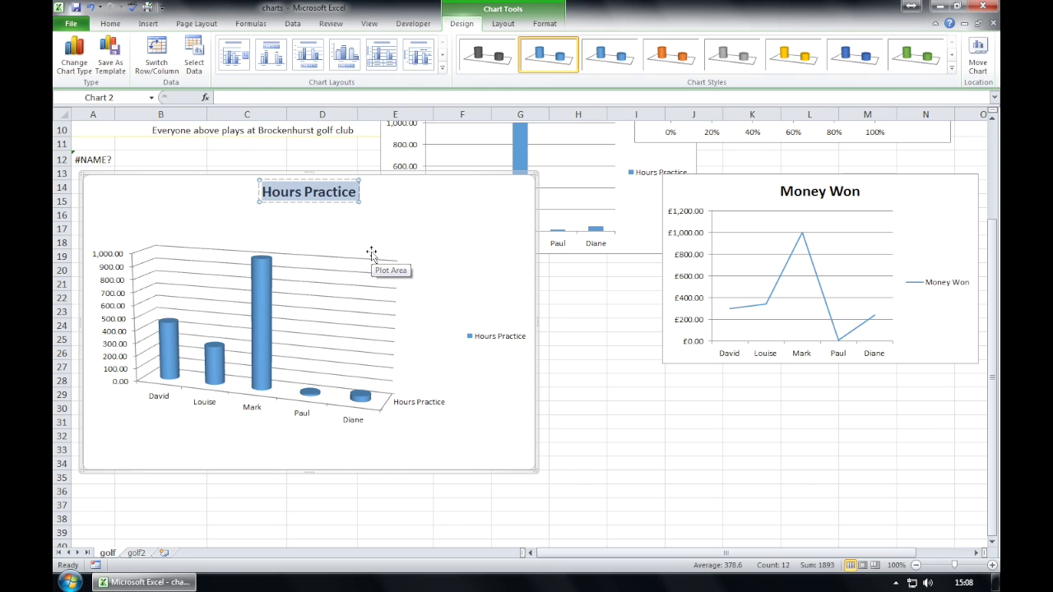
type("Golf")
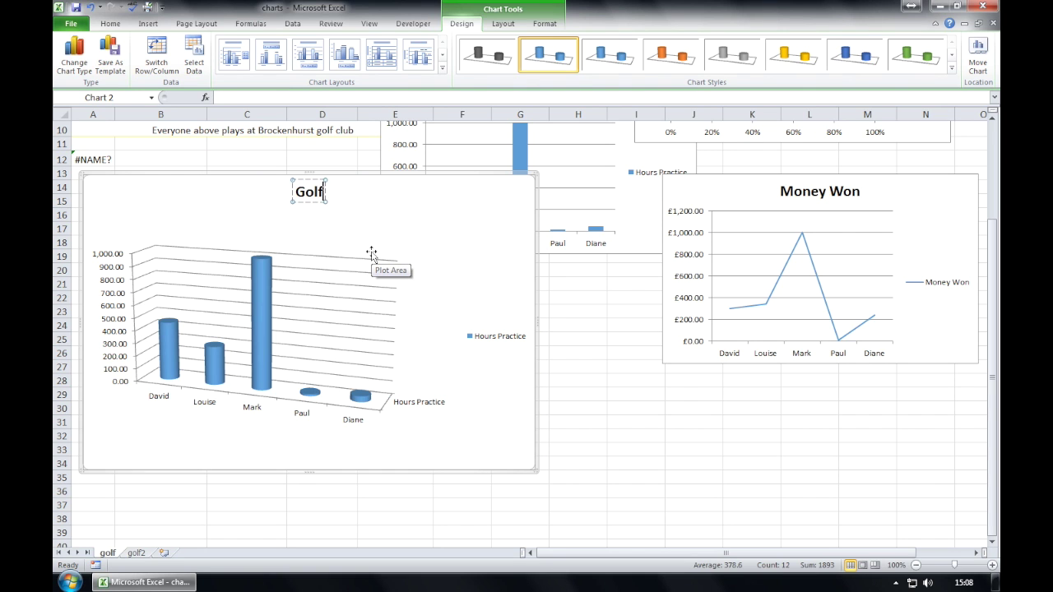
type("er Money")
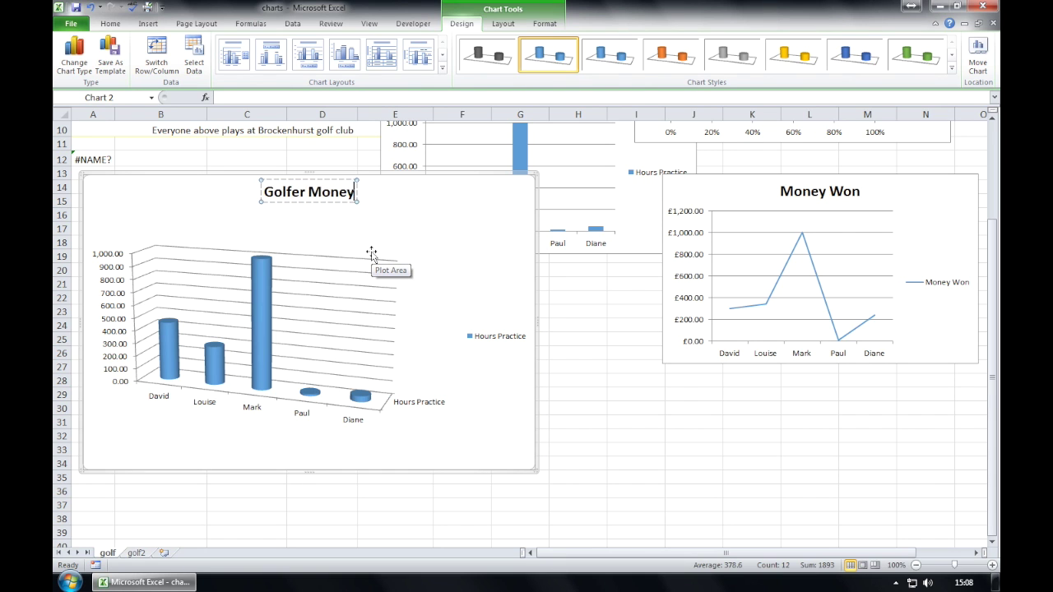
Show data labels on the whole Hours Practice series of the Golfer Money chart.
left_click(263, 276)
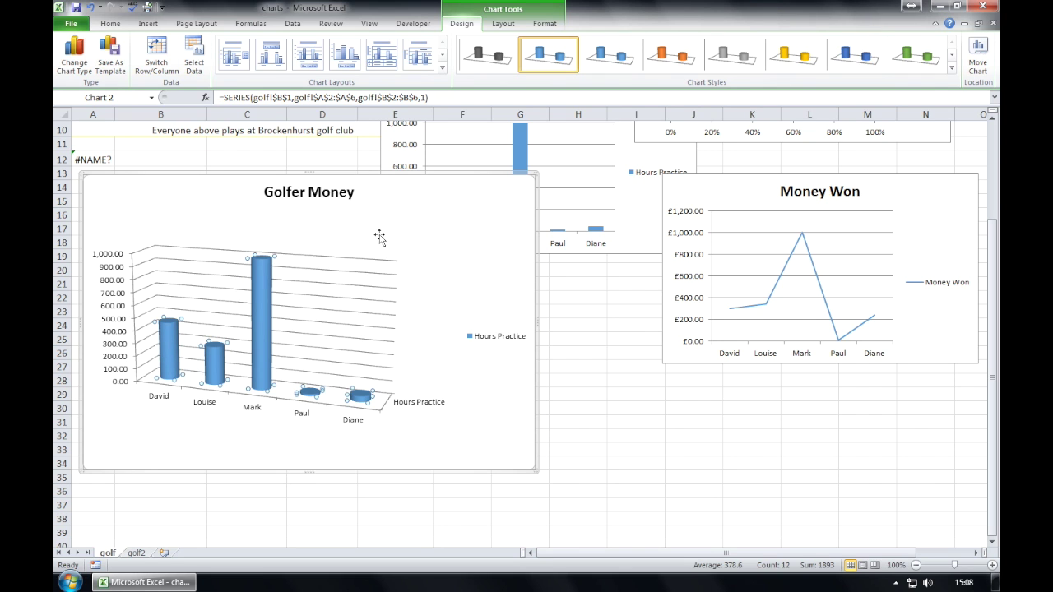
left_click(218, 356)
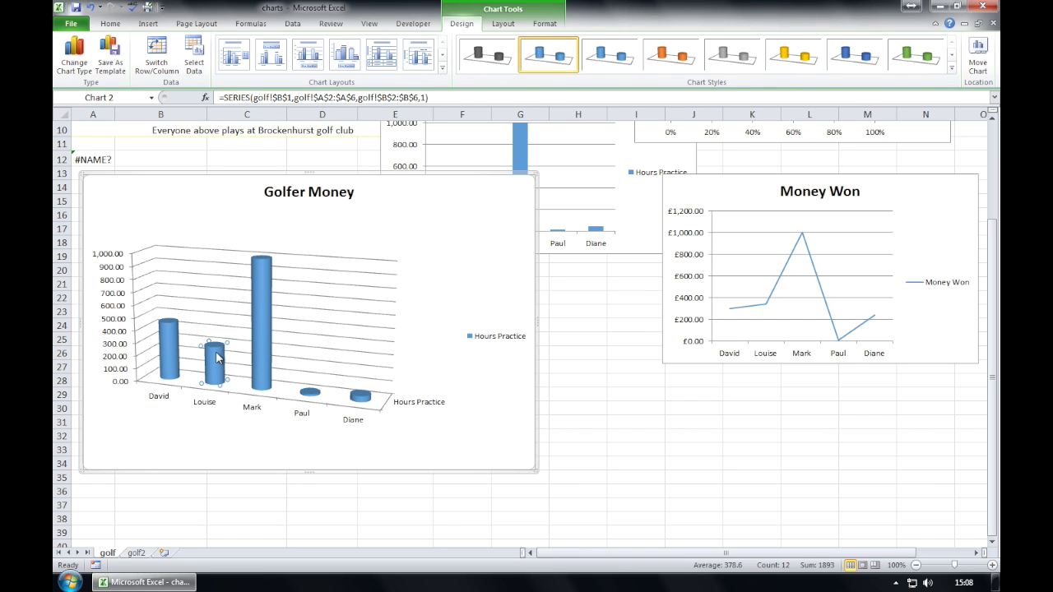
left_click(318, 283)
left_click(271, 307)
left_click(514, 26)
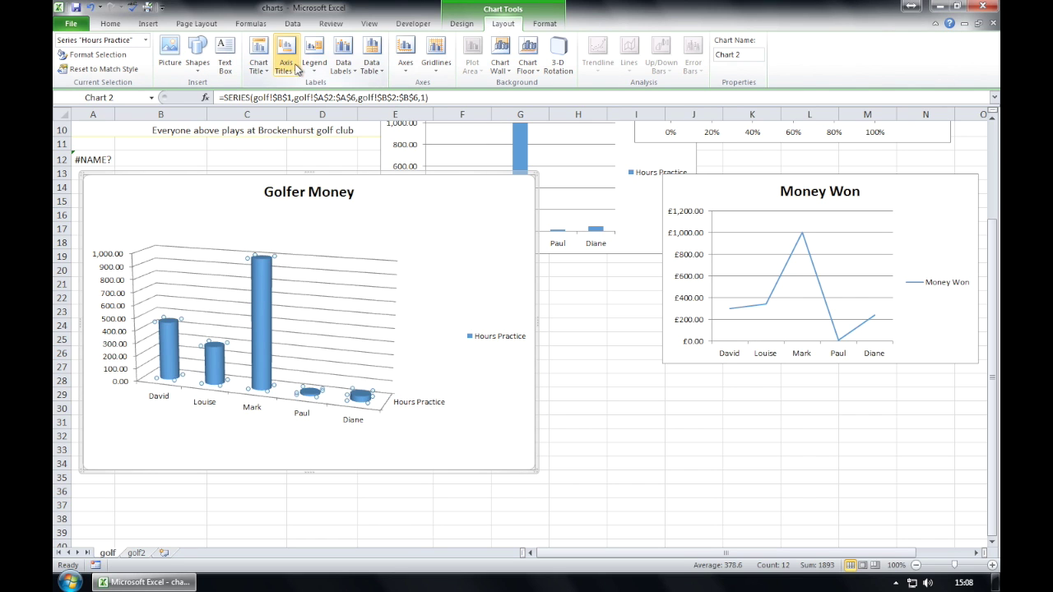
left_click(346, 63)
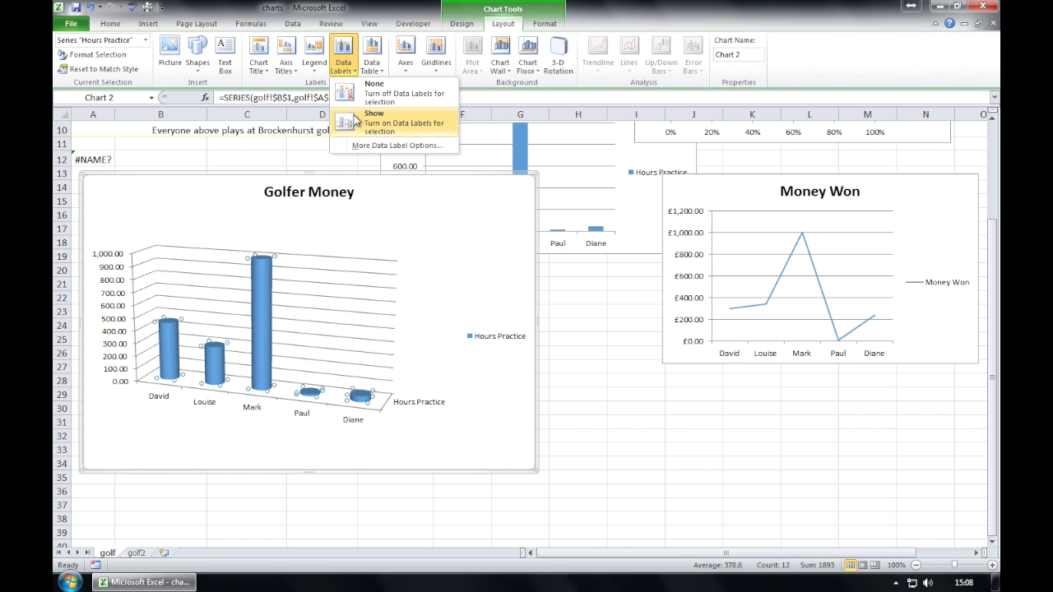
left_click(356, 122)
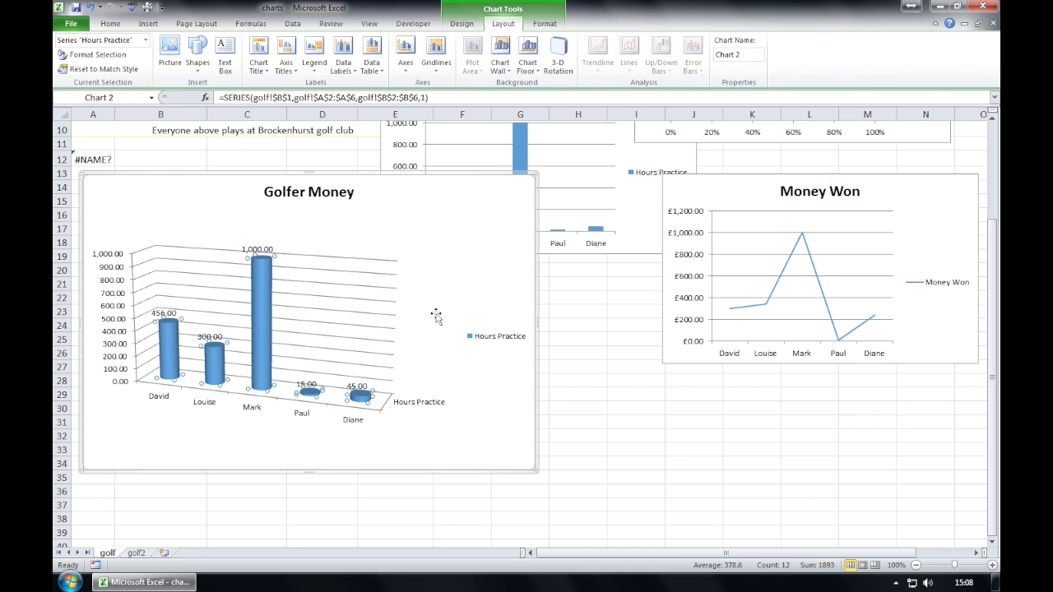
Fill the walls behind the cylinders of the Golfer Money chart with standard yellow.
left_click(465, 275)
left_click(357, 286)
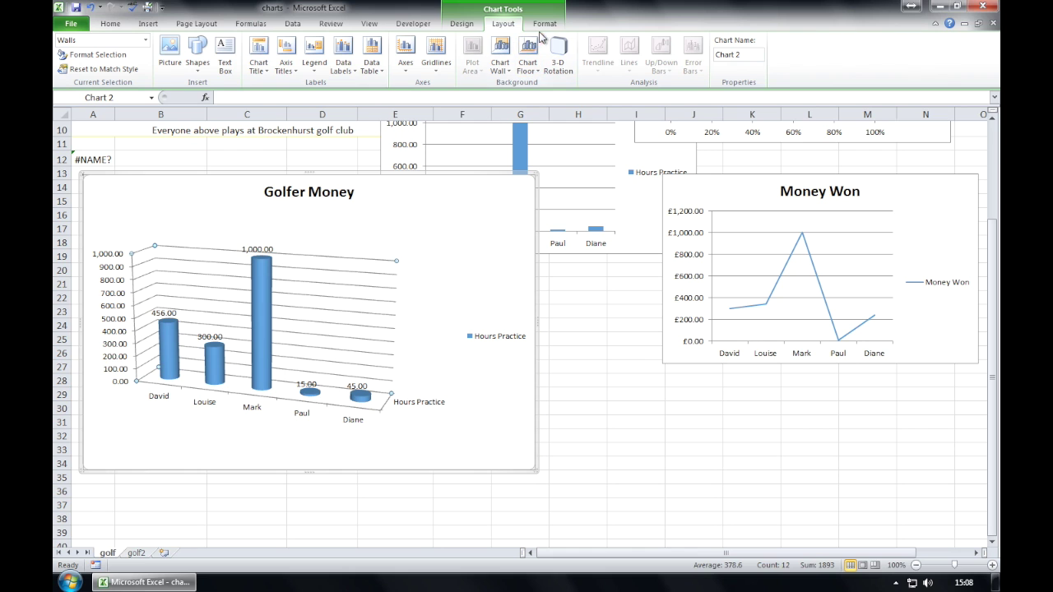
left_click(543, 25)
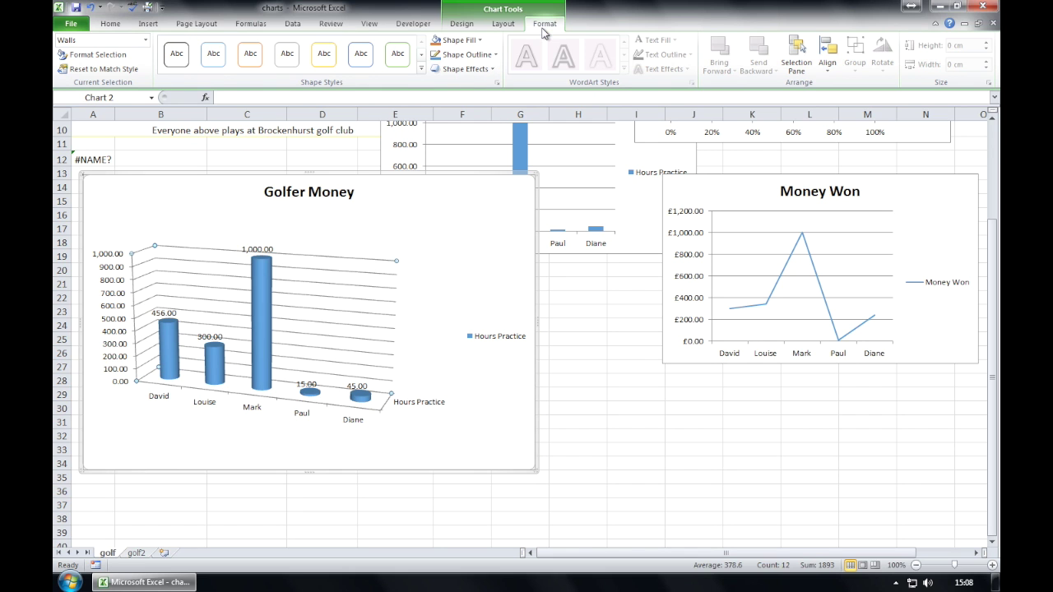
left_click(482, 43)
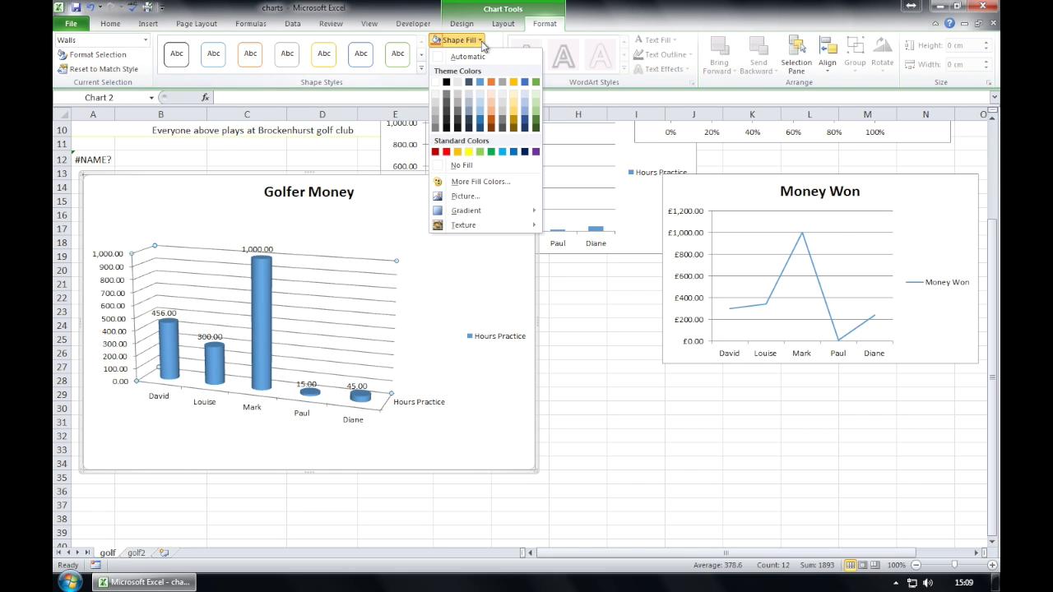
left_click(468, 153)
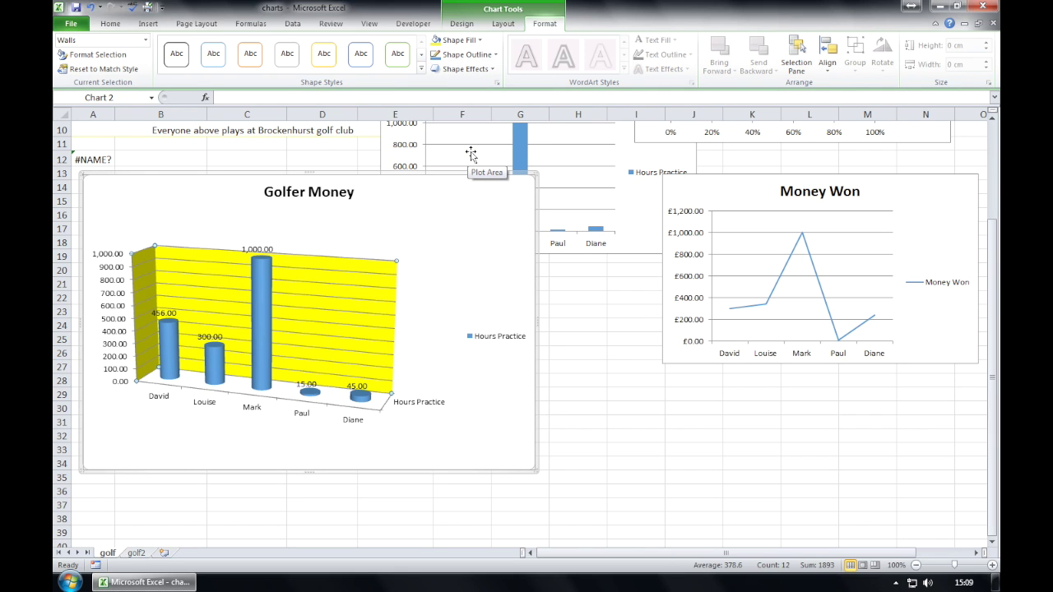
Fill the legend of the Golfer Money chart with standard red.
left_click(487, 338)
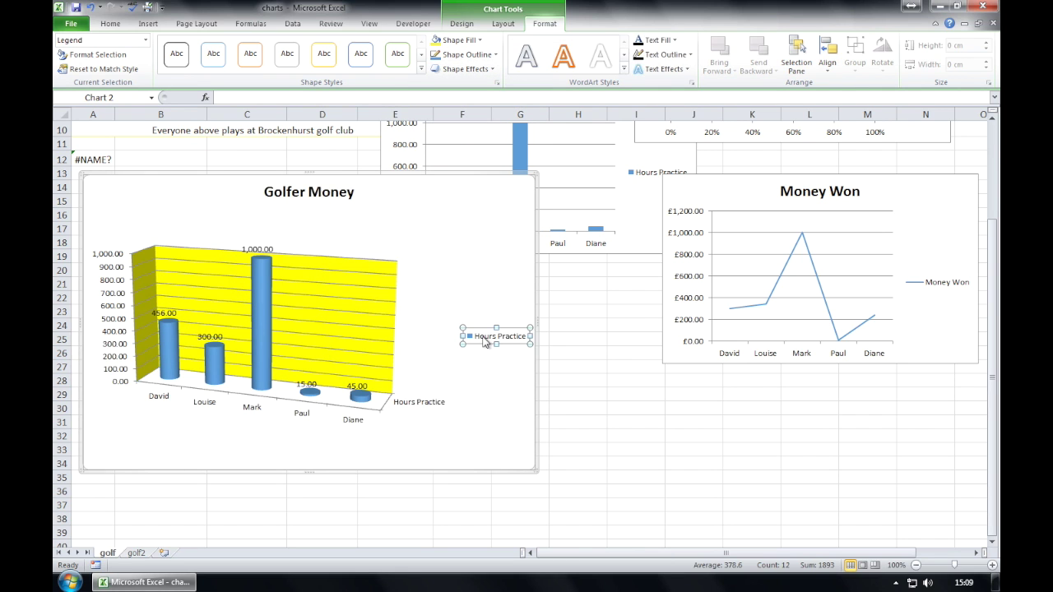
left_click(480, 41)
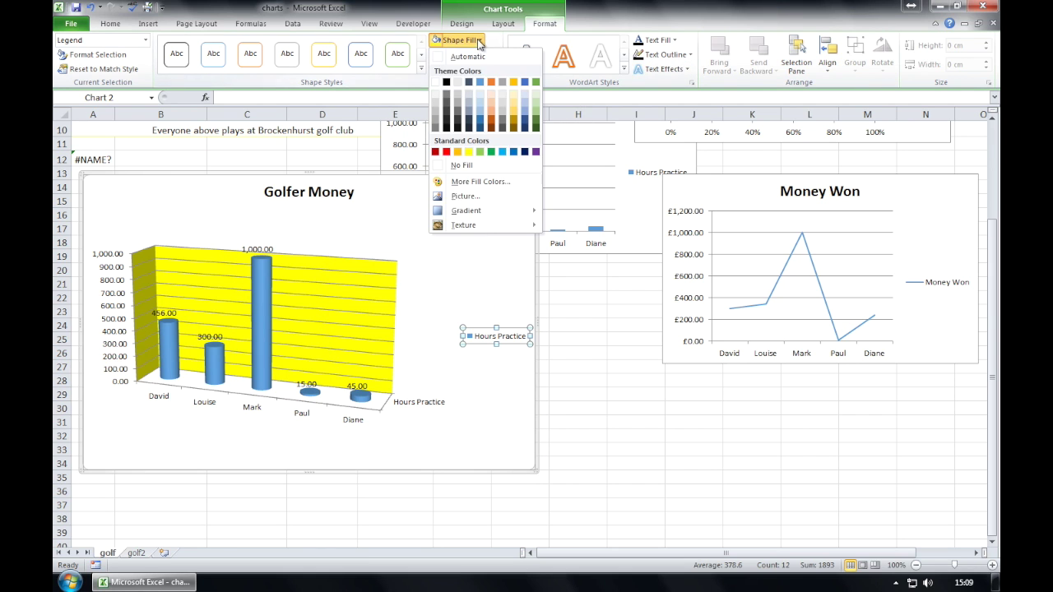
left_click(447, 152)
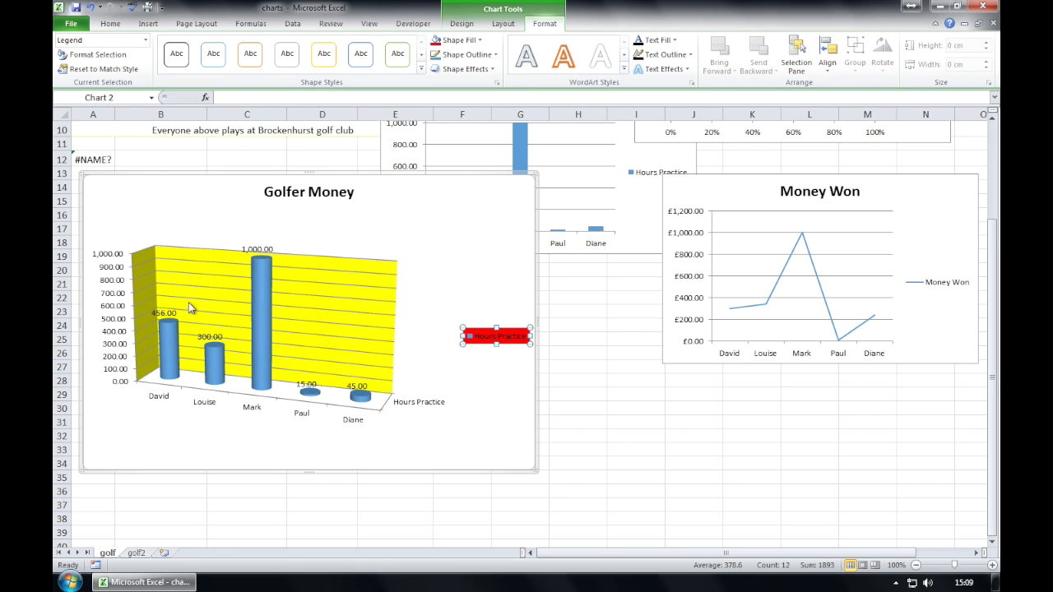
Fill all cylinders of the Hours Practice series with standard red.
left_click(264, 283)
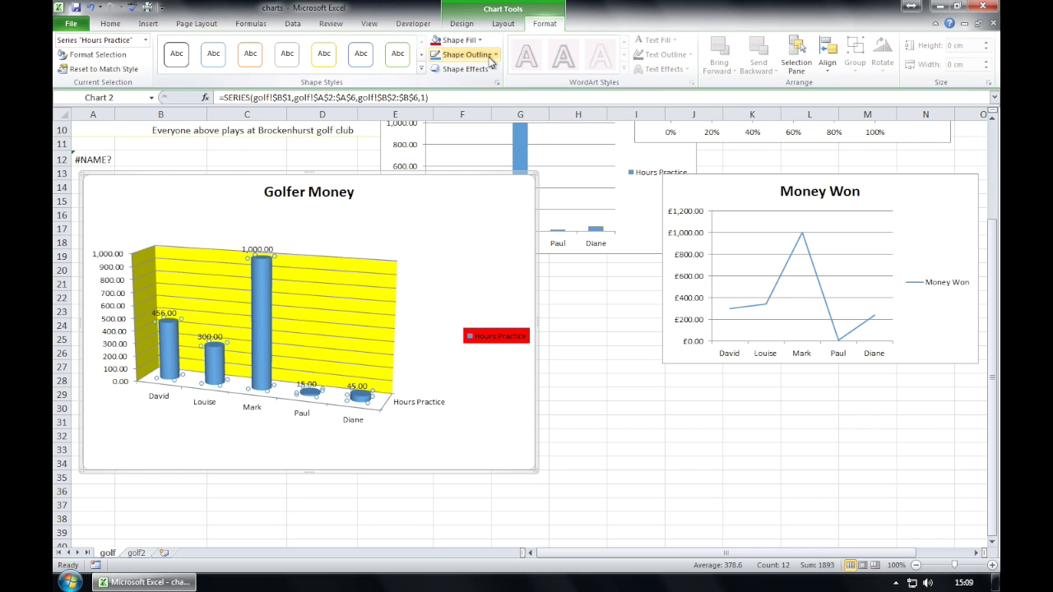
left_click(478, 40)
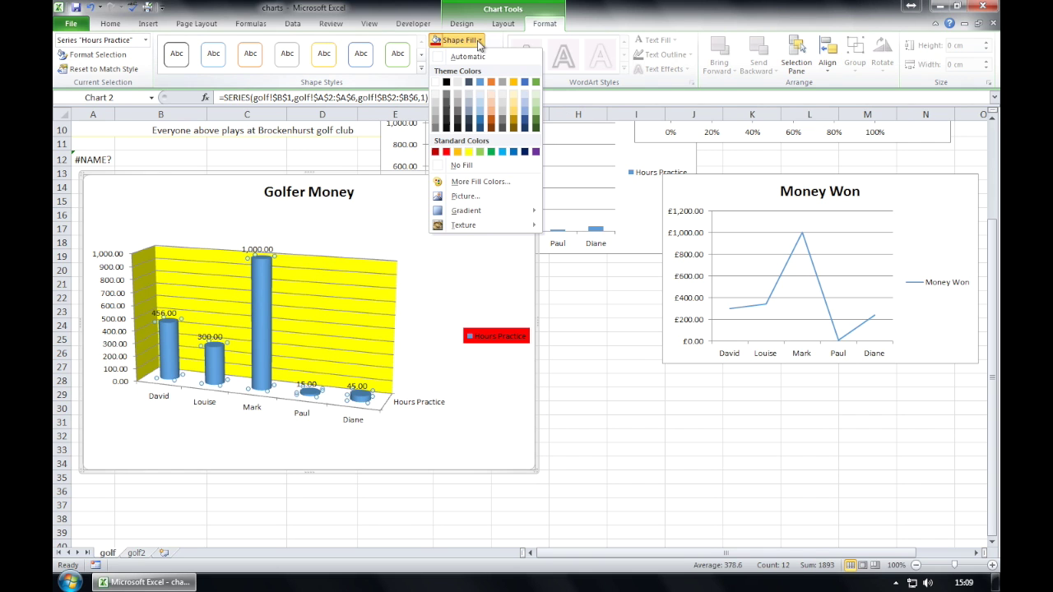
left_click(447, 153)
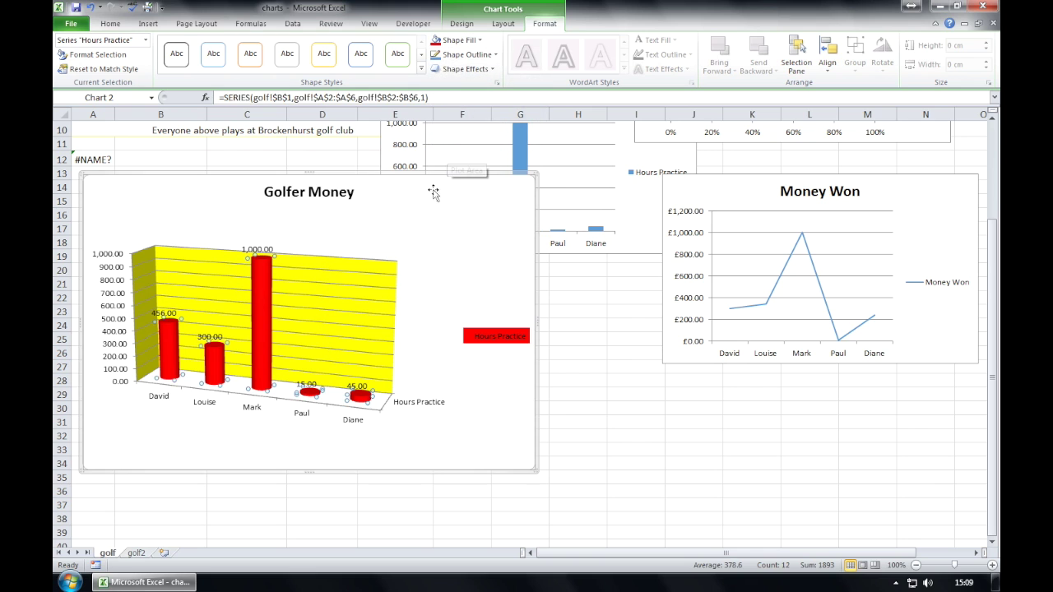
Fill the third, tallest cylinder of the Golfer Money chart with purple and the second cylinder with orange.
left_click(348, 321)
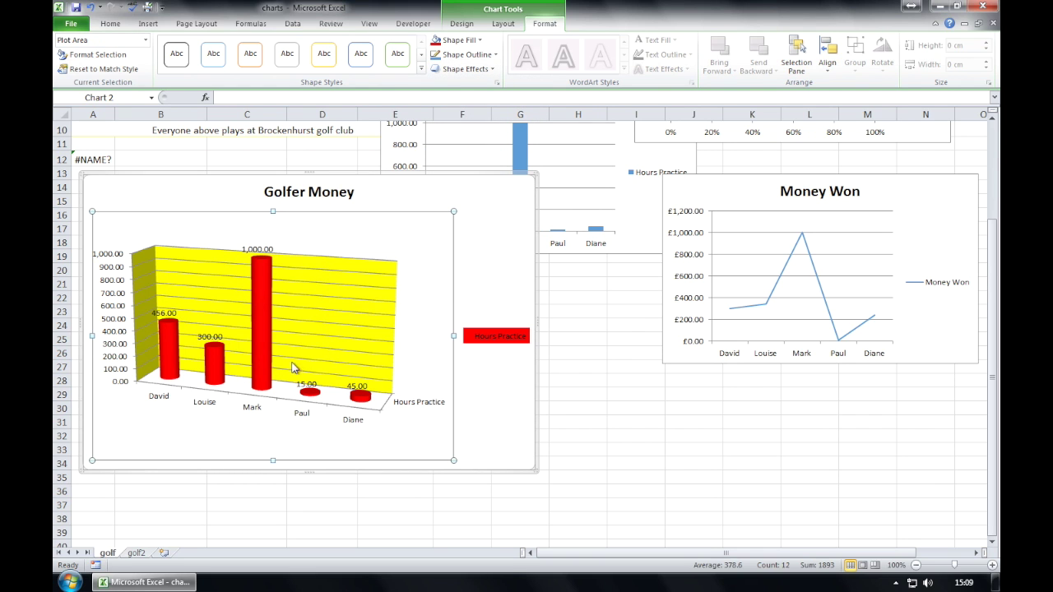
left_click(256, 351)
left_click(257, 327)
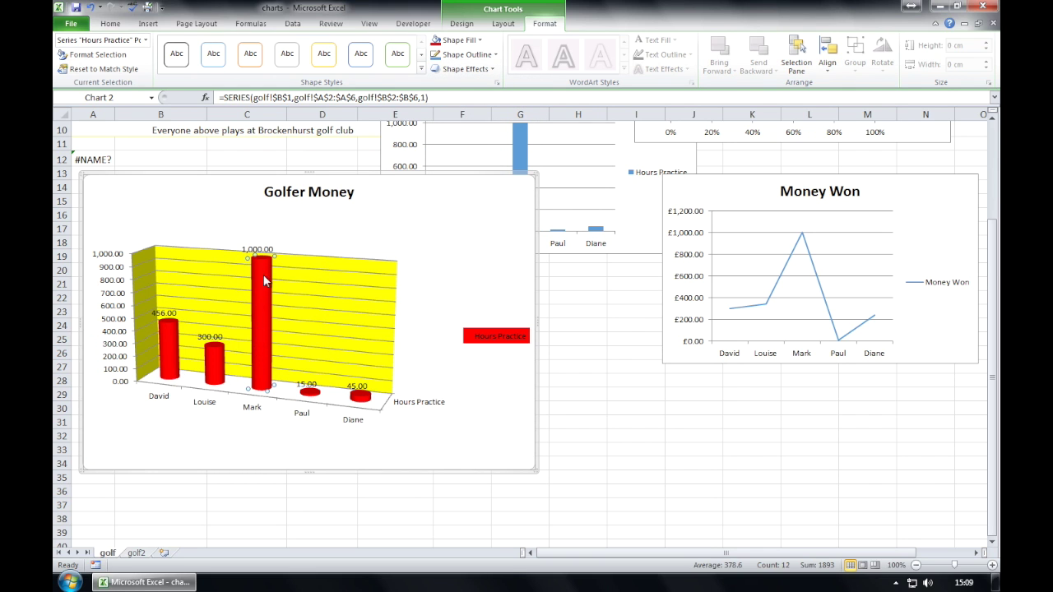
left_click(481, 43)
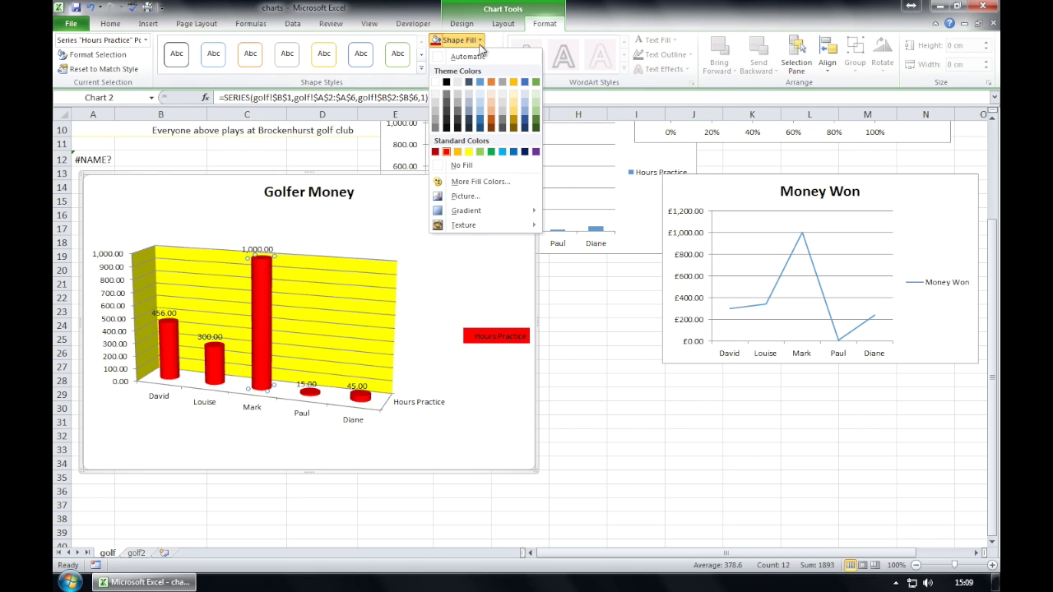
left_click(533, 153)
left_click(223, 354)
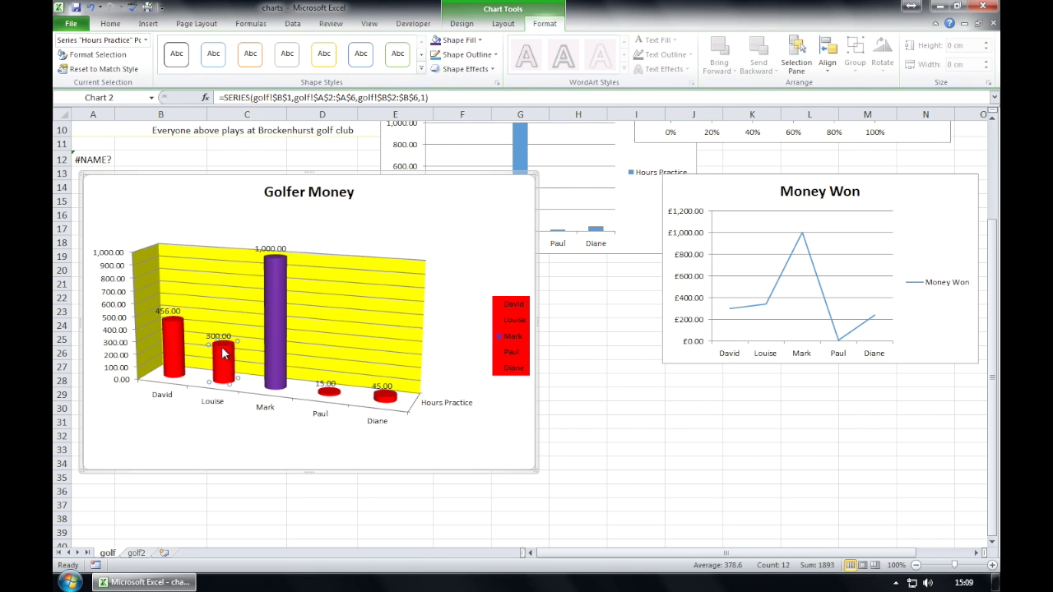
left_click(457, 39)
left_click(457, 151)
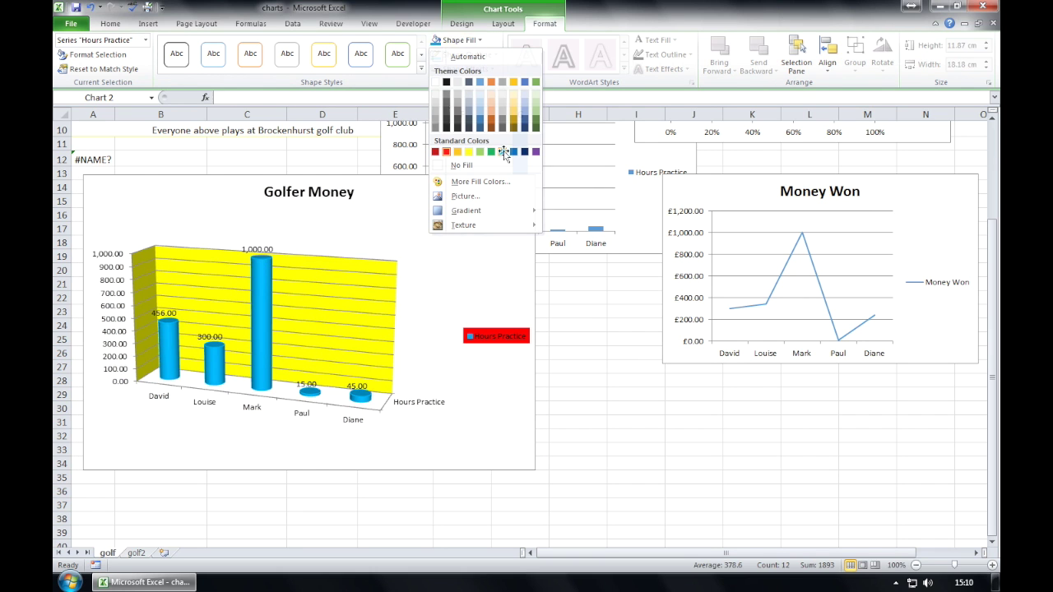
Fill the entire Hours Practice cylinder series with standard light blue.
left_click(503, 152)
left_click(464, 224)
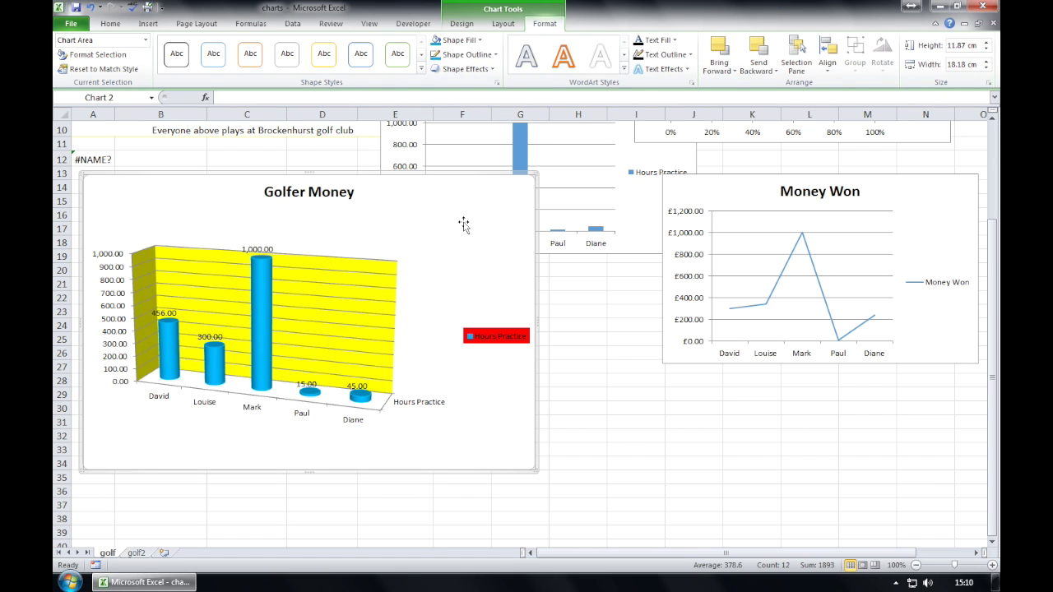
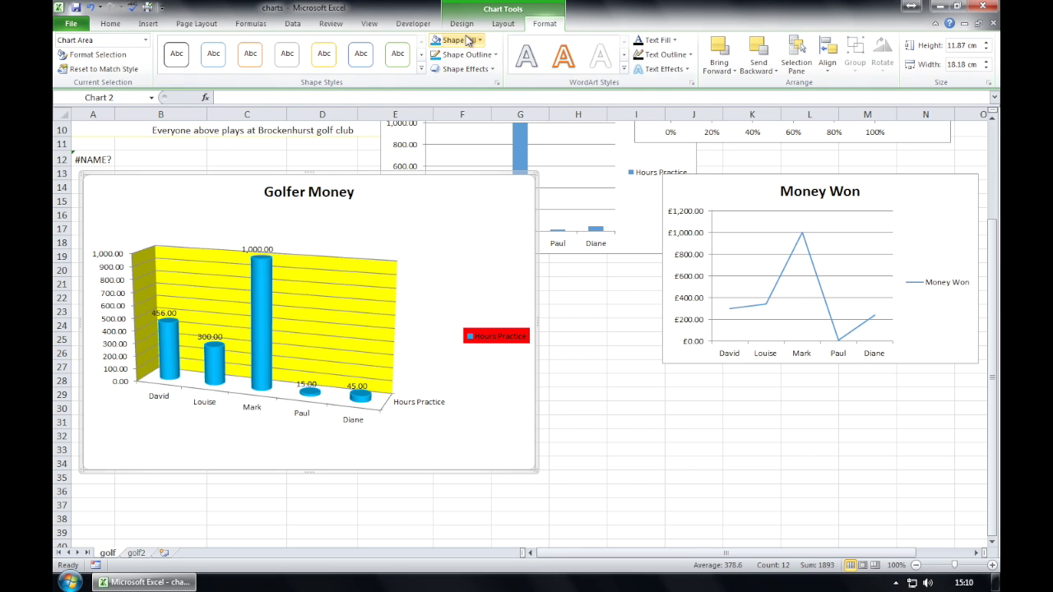
Add a primary horizontal axis title below the axis of the Golfer Money chart.
left_click(499, 25)
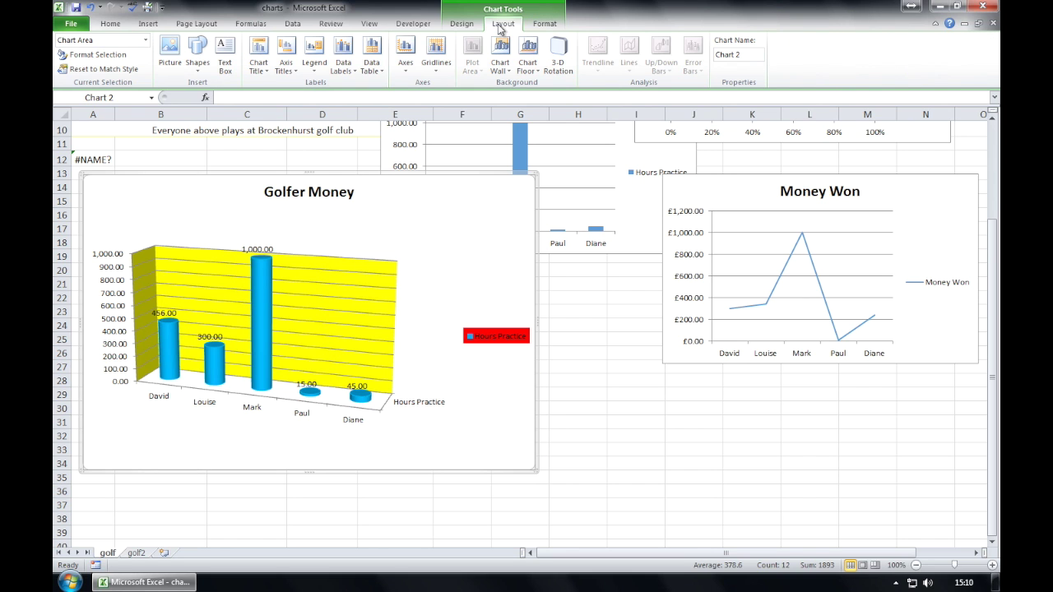
left_click(289, 69)
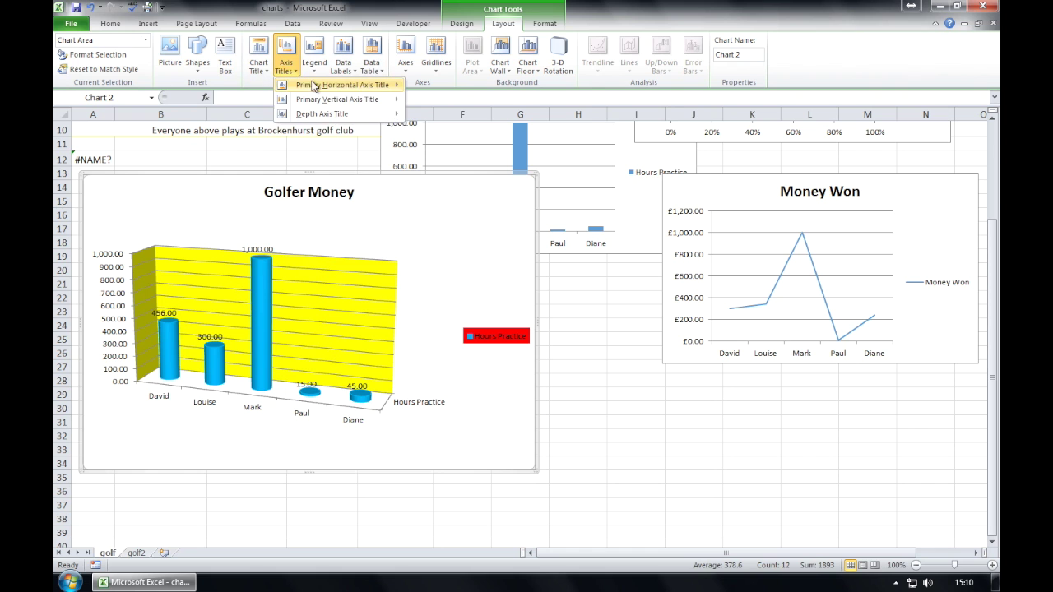
mouse_move(329, 85)
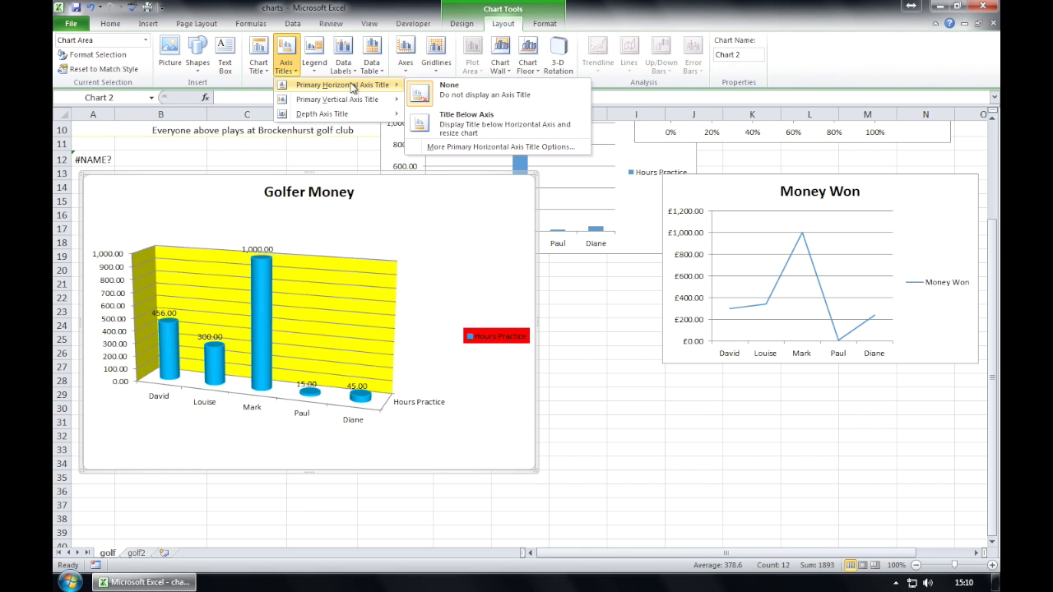
left_click(484, 121)
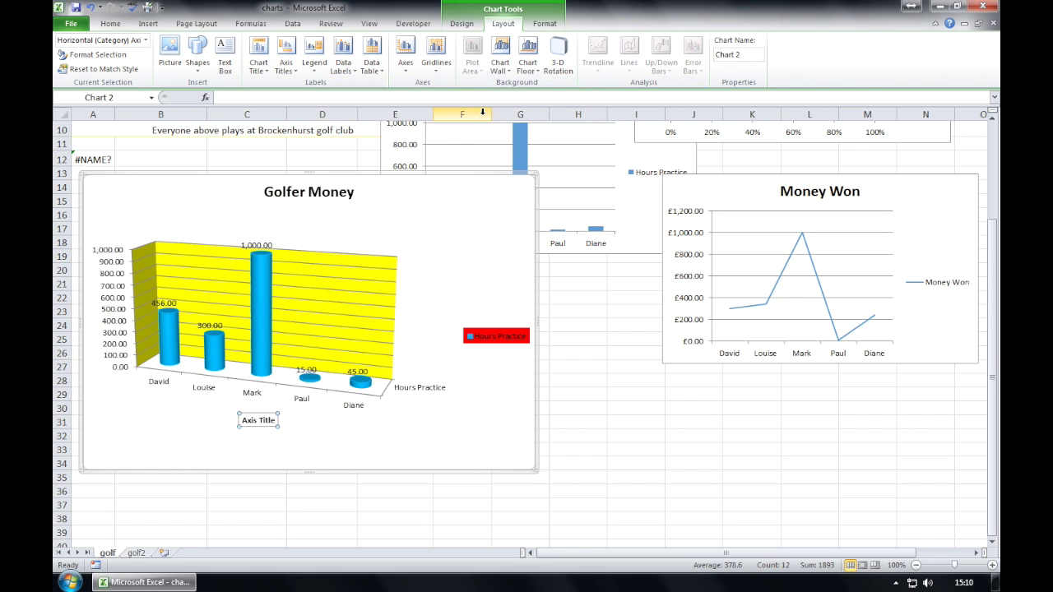
Add a rotated primary vertical axis title to the Golfer Money chart.
left_click(292, 56)
mouse_move(311, 99)
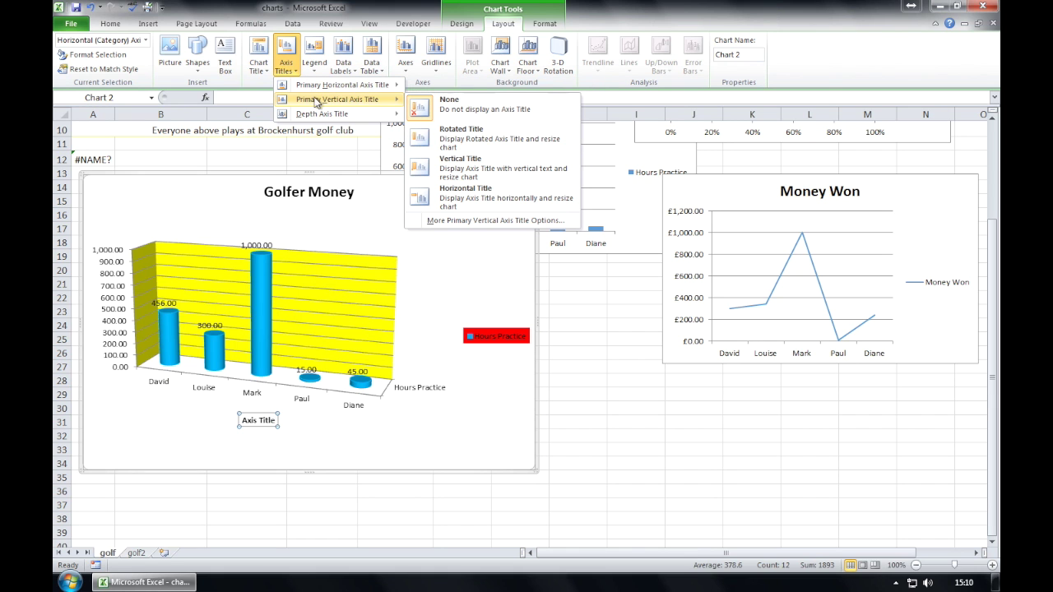
left_click(496, 140)
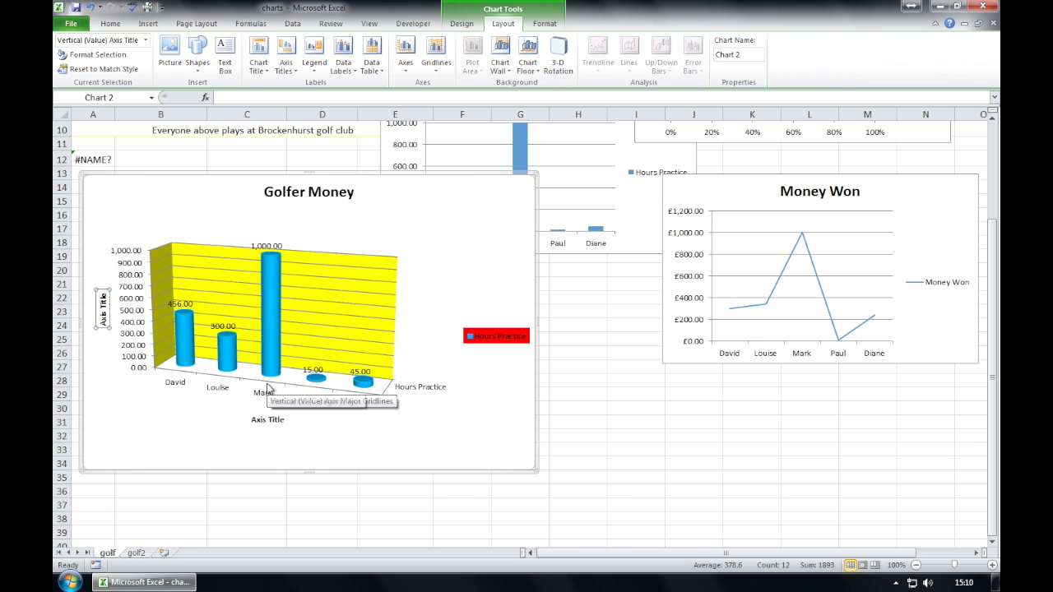
Change the horizontal axis title of the Golfer Money chart to "Golfer Name".
left_click(264, 420)
left_click(266, 419)
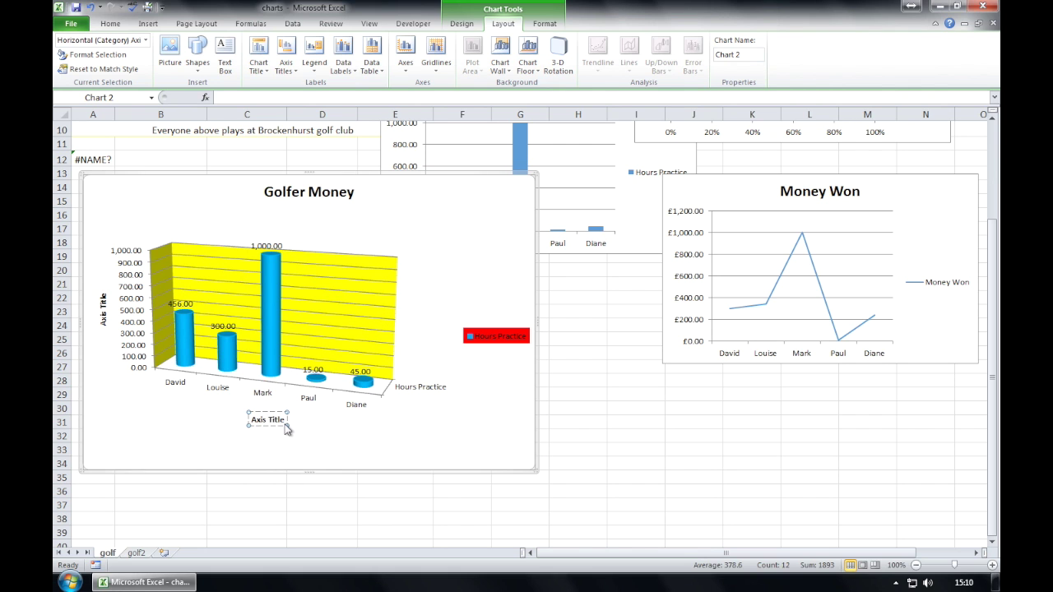
key("ctrl+a")
type("Golfer")
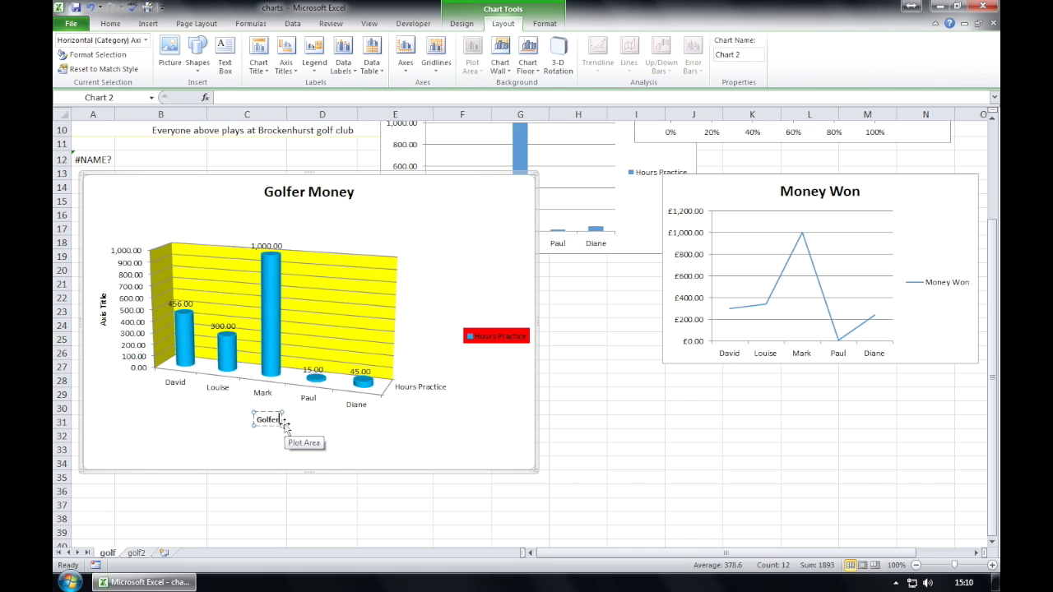
type(" Name")
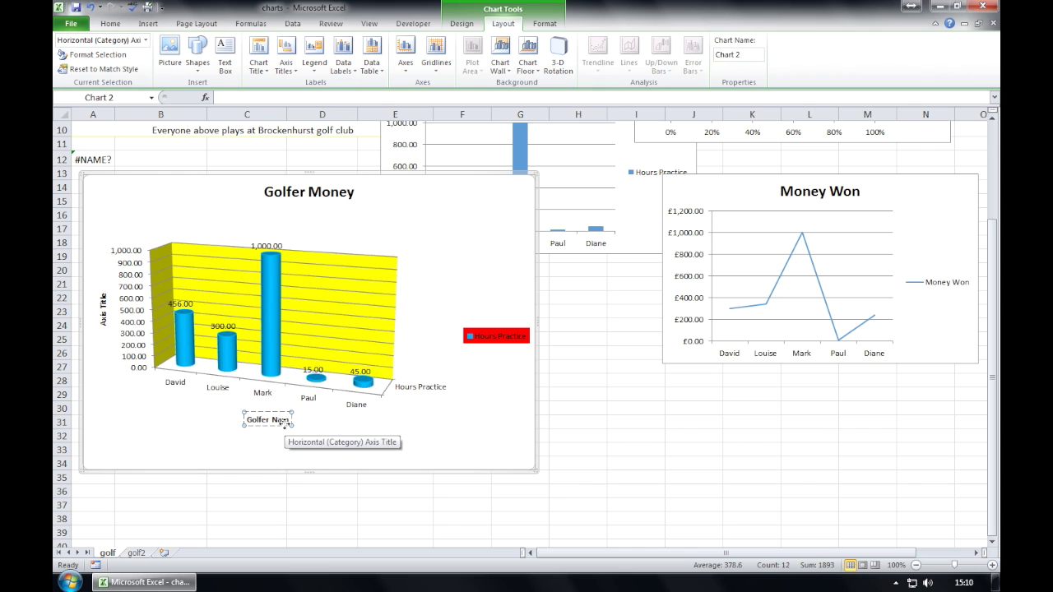
Change the vertical axis title of the Golfer Money chart to "Money Won".
left_click(103, 309)
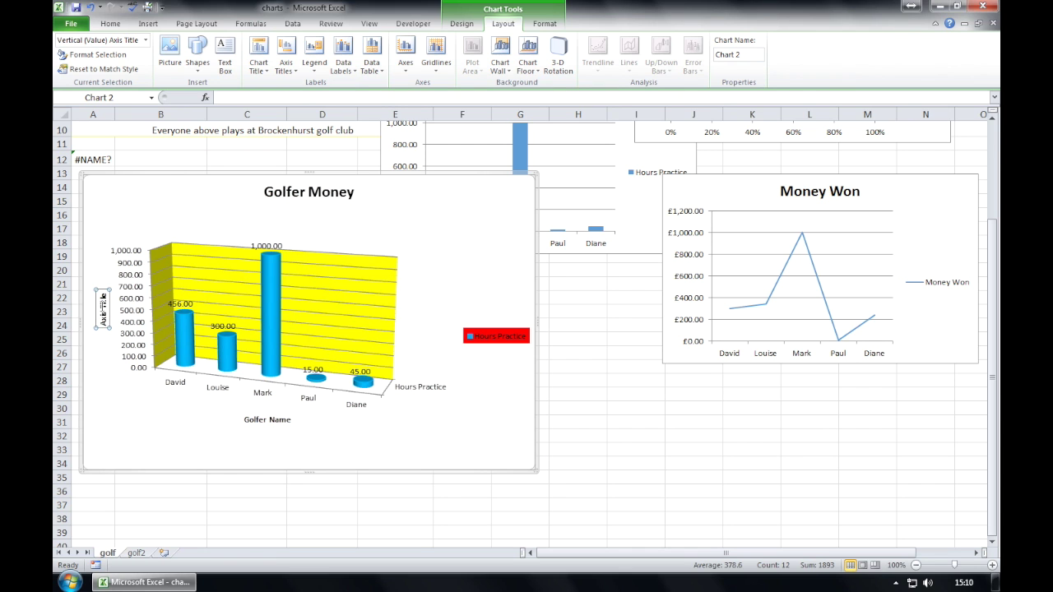
triple_click(103, 302)
type("Money")
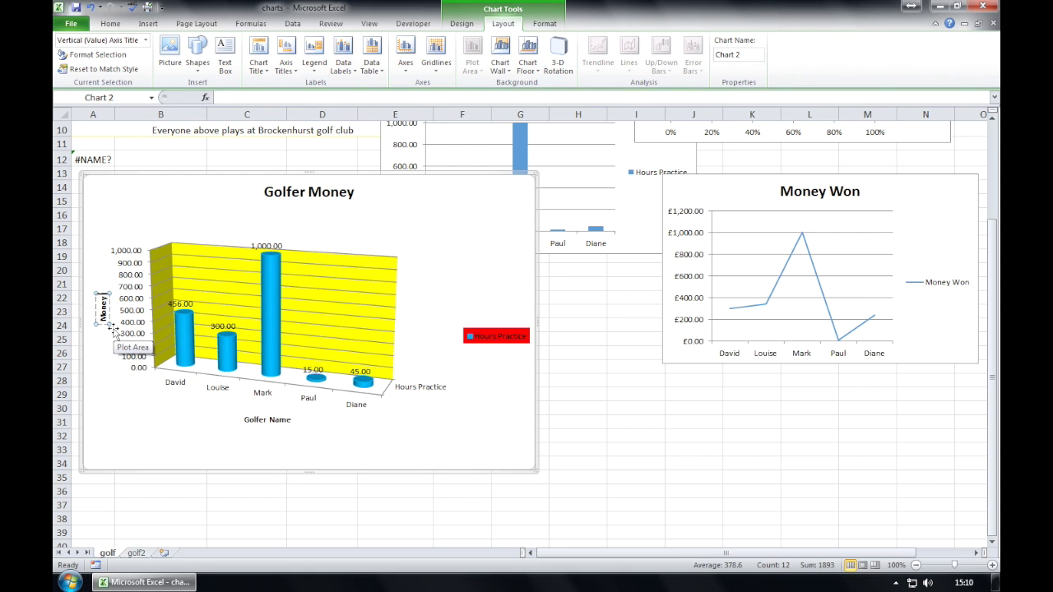
type(" Won")
left_click(117, 370)
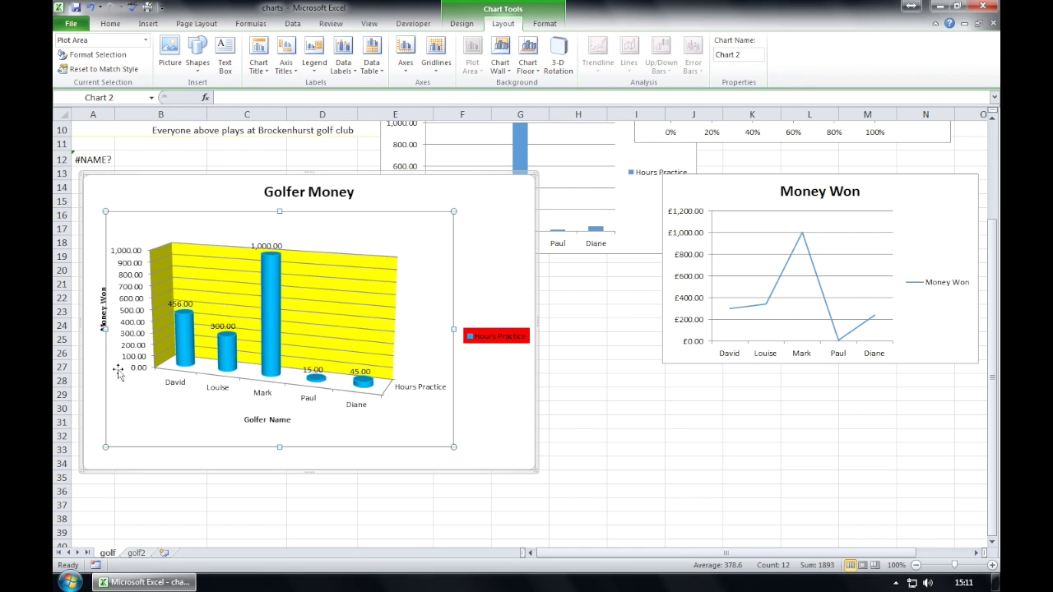
Format the Golfer Money chart title in Arial at font size 15.
left_click(304, 192)
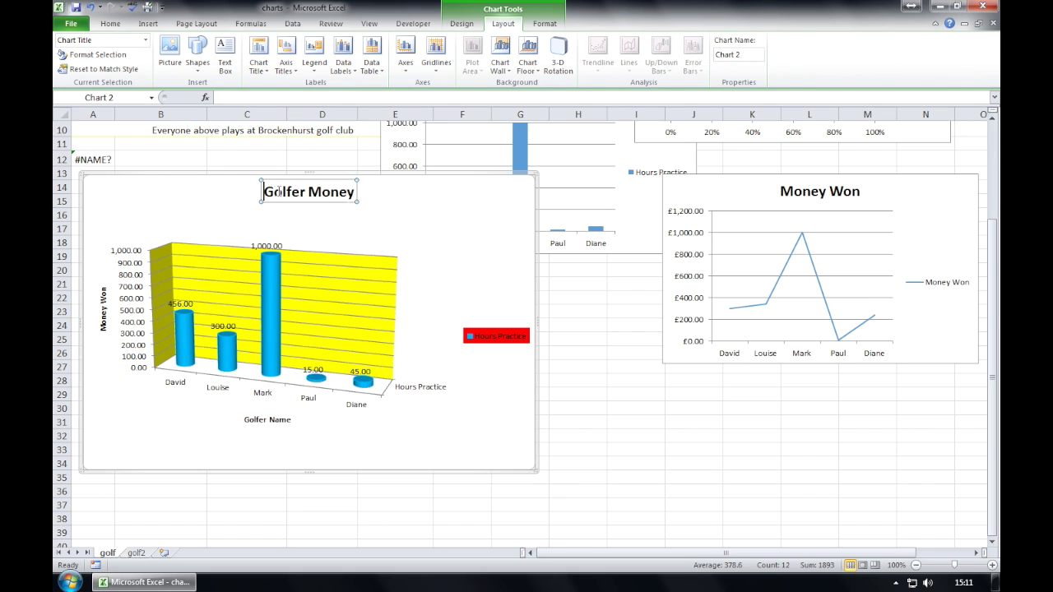
left_click_drag(277, 191, 355, 192)
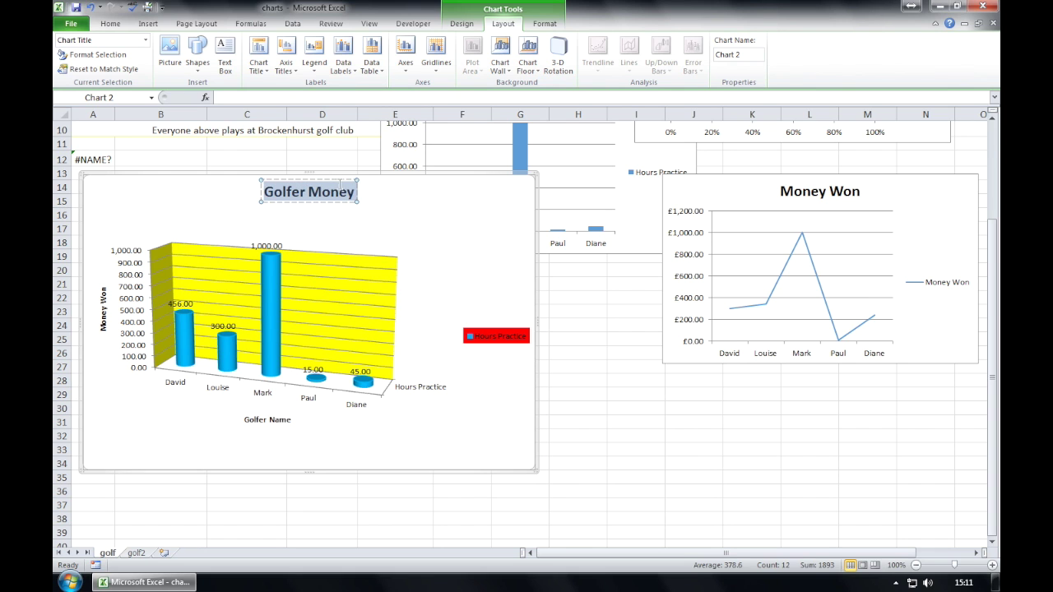
left_click(113, 24)
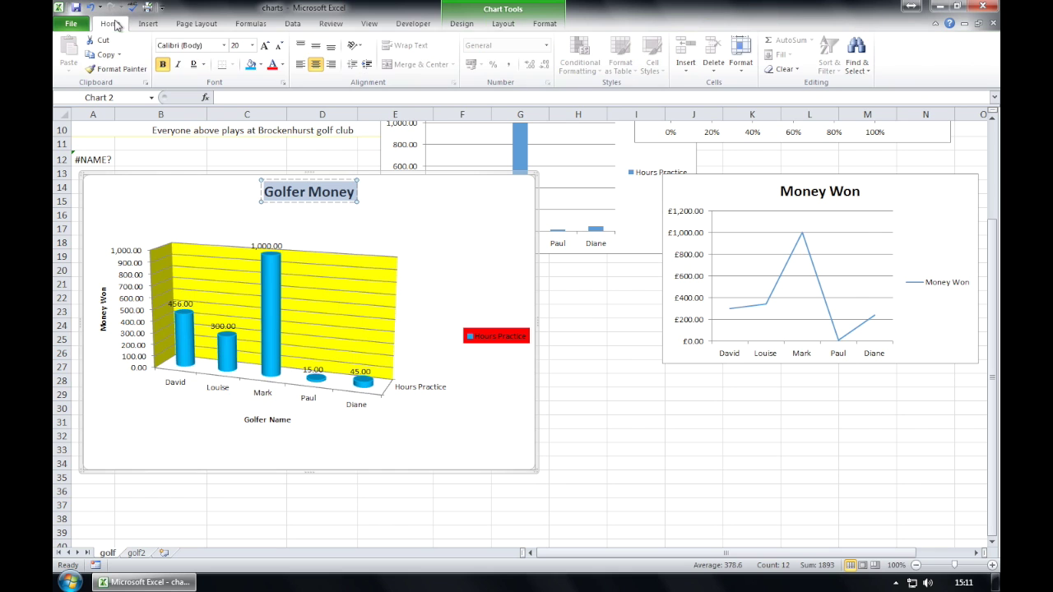
left_click(223, 45)
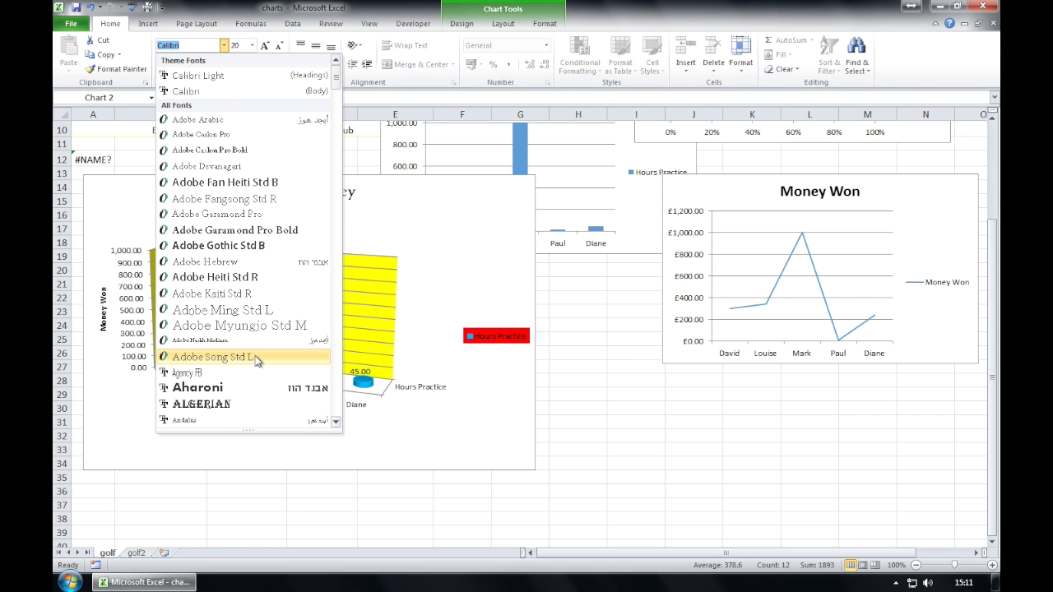
scroll(254, 362, "down", 4)
left_click(230, 309)
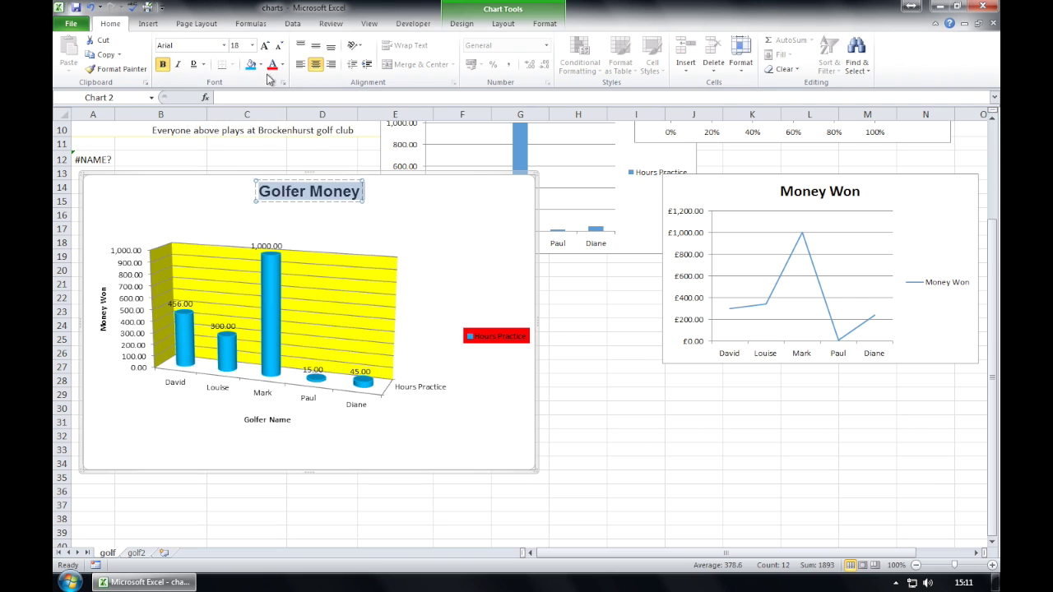
left_click(253, 45)
left_click(253, 47)
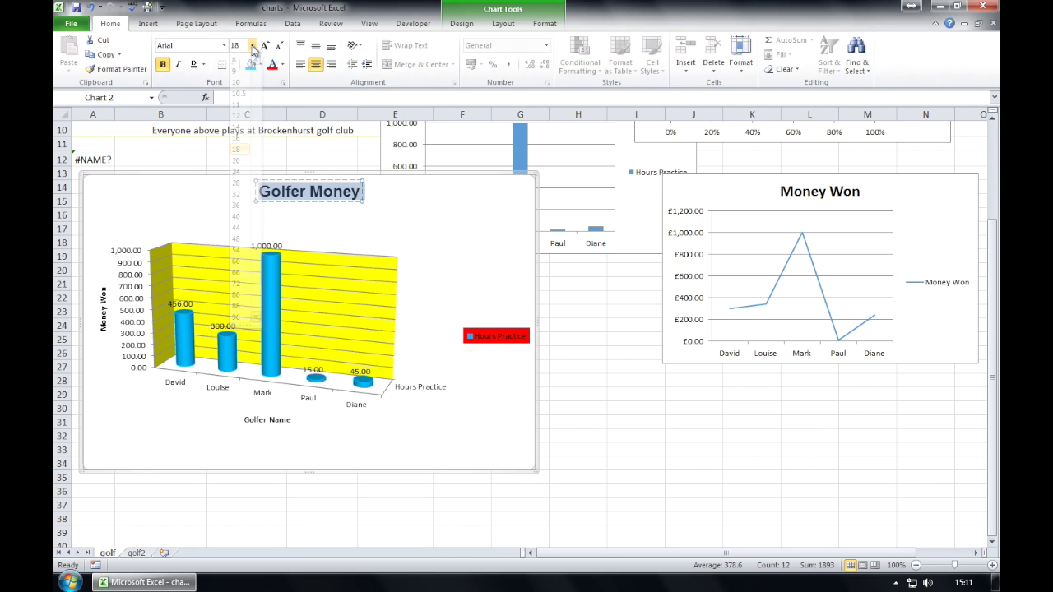
left_click(239, 47)
key("BackSpace")
type("5")
key("Return")
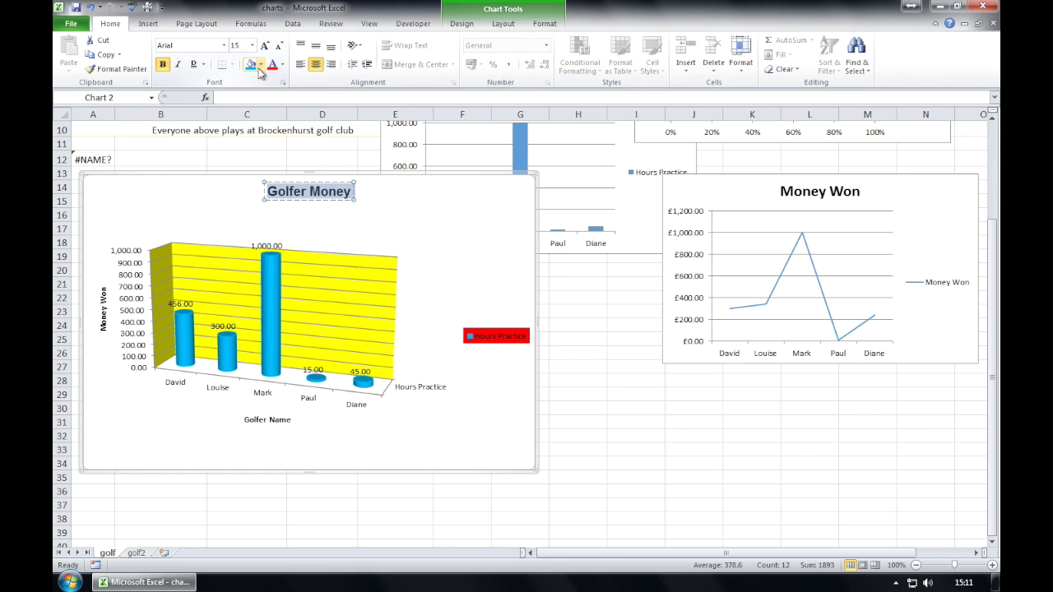
Format the Golfer Name axis title in Arial at font size 15.
left_click(247, 418)
left_click_drag(245, 420, 292, 419)
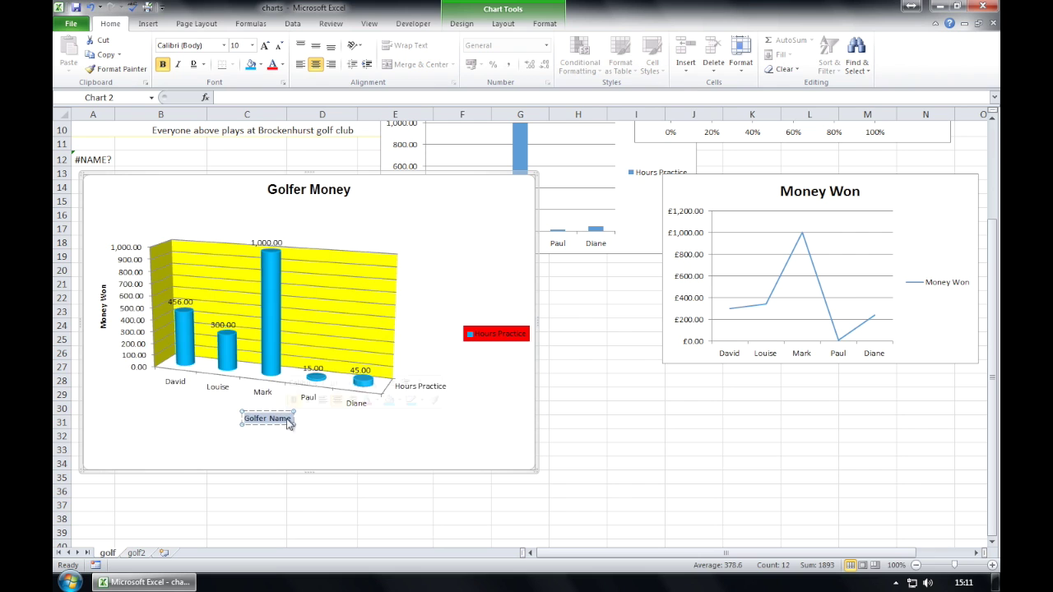
left_click(222, 45)
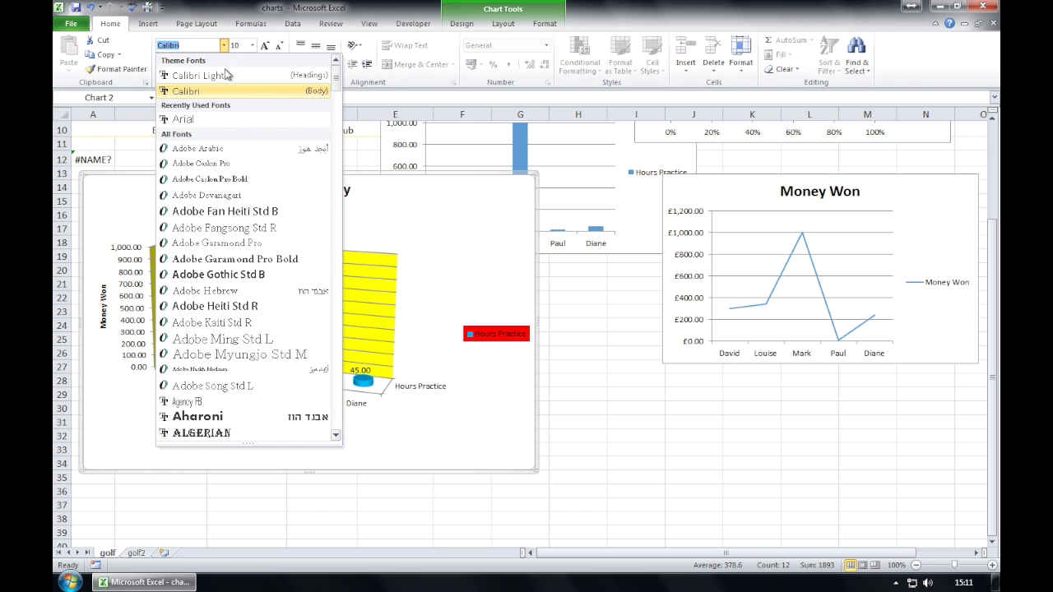
left_click(224, 120)
left_click(241, 46)
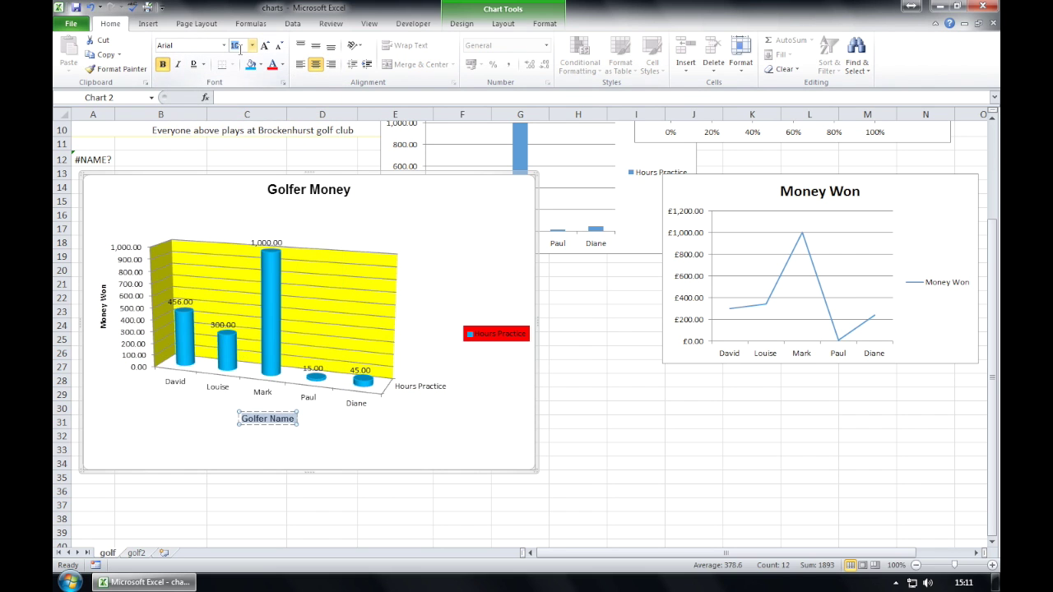
type("15")
key("Return")
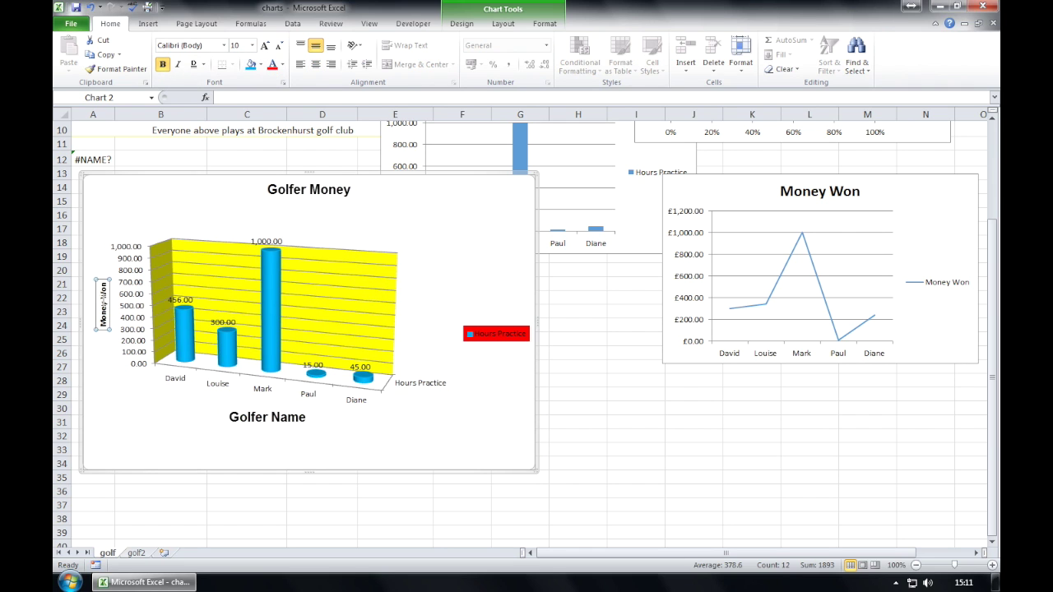
Format the Money Won vertical axis title in Arial at font size 15, then deselect the chart.
left_click(103, 298)
left_click(224, 46)
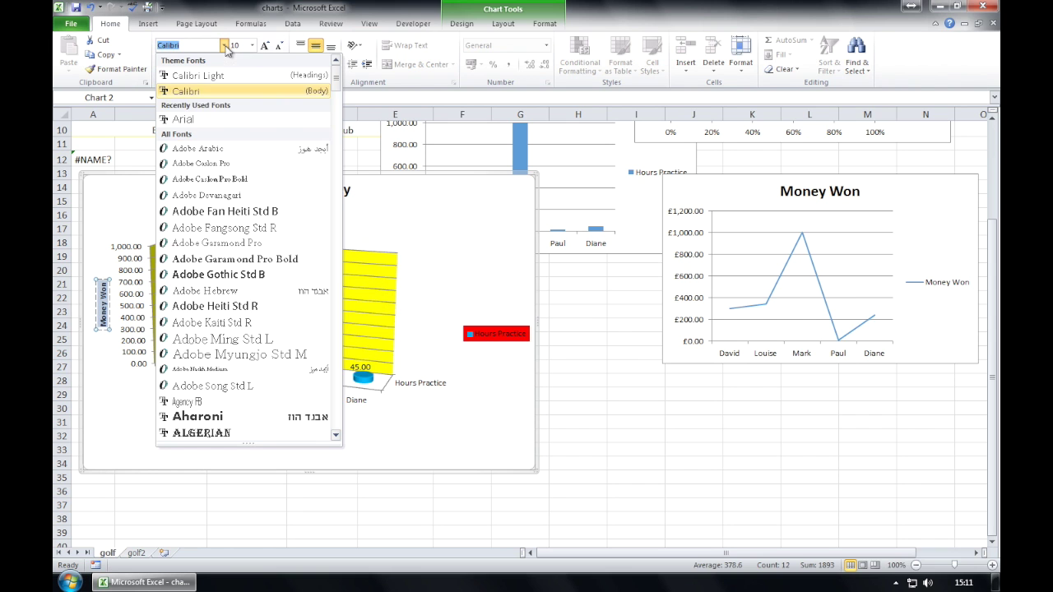
left_click(210, 118)
type("15")
key("Return")
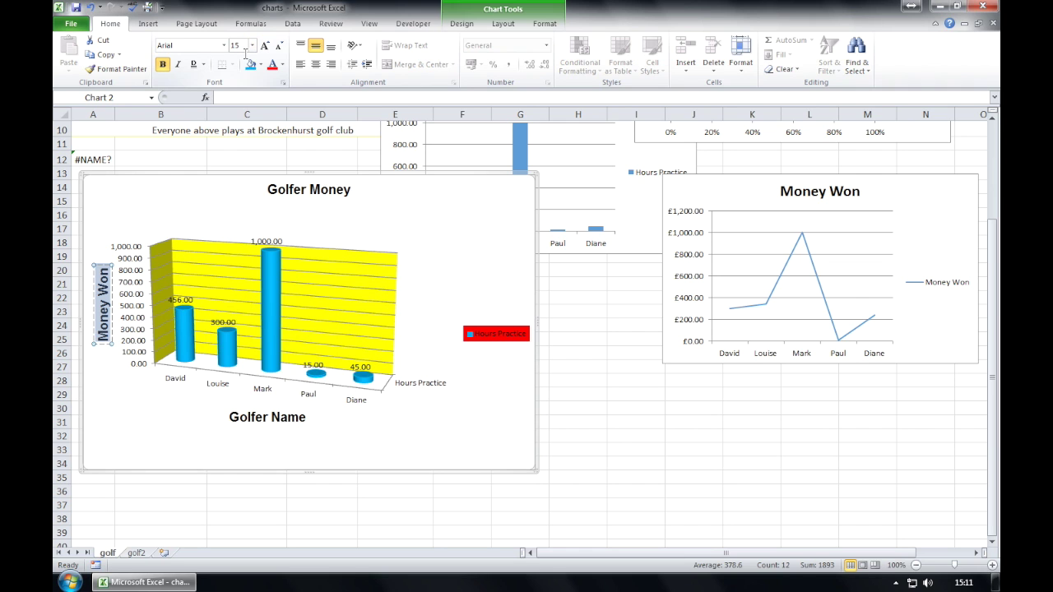
left_click(436, 431)
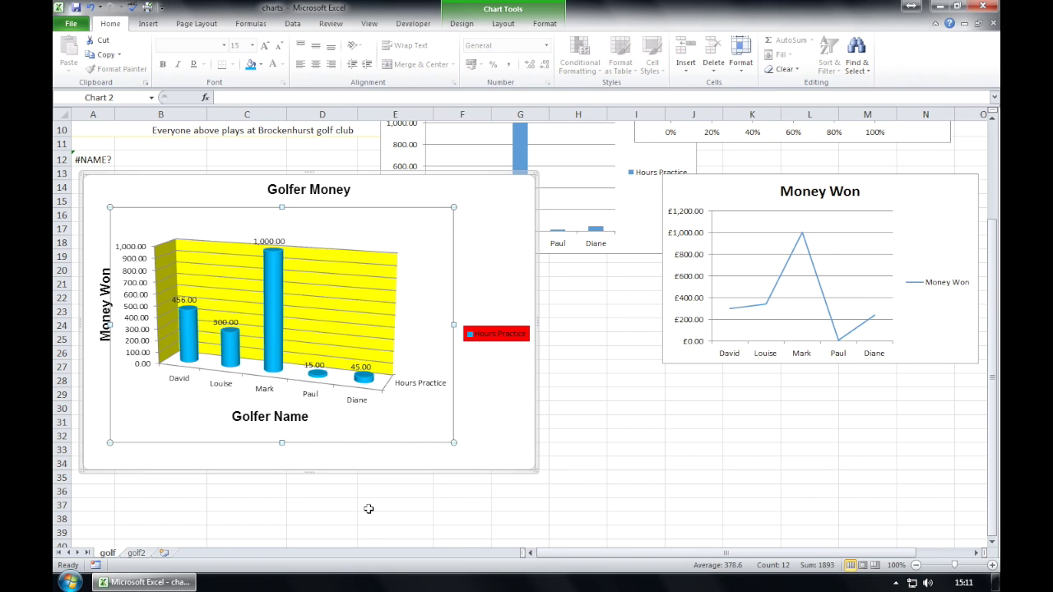
left_click(368, 509)
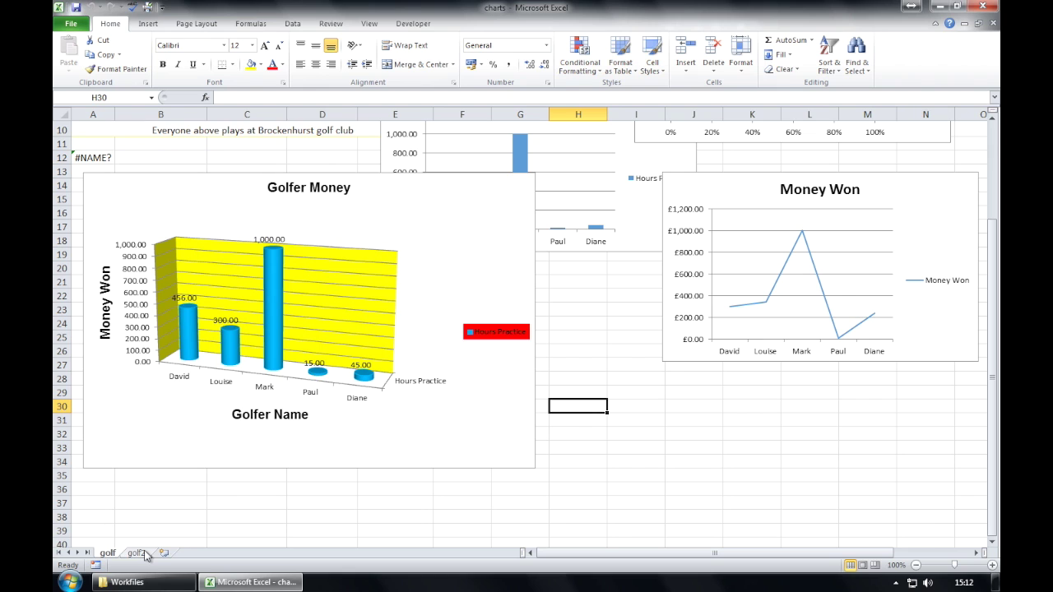
Group the golf and golf2 sheets and set a custom top page margin of 1 cm.
left_click(143, 557, "ctrl")
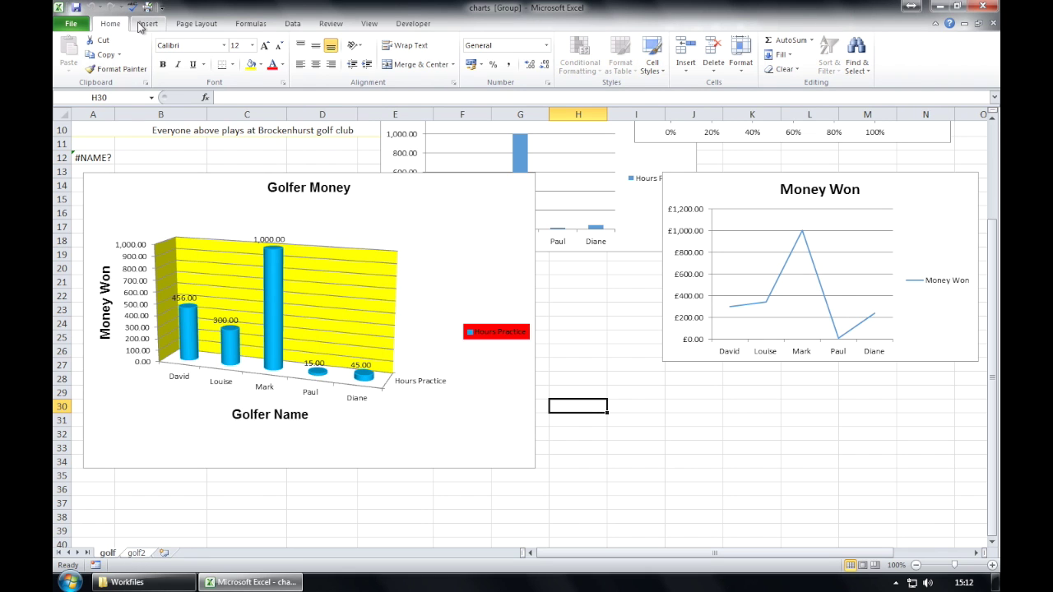
left_click(191, 24)
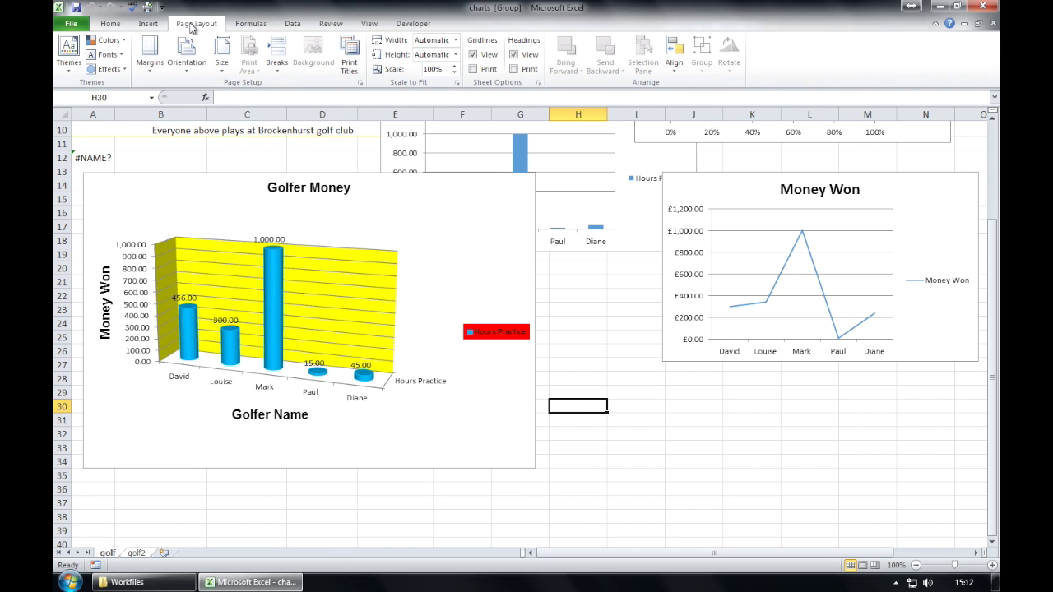
left_click(151, 65)
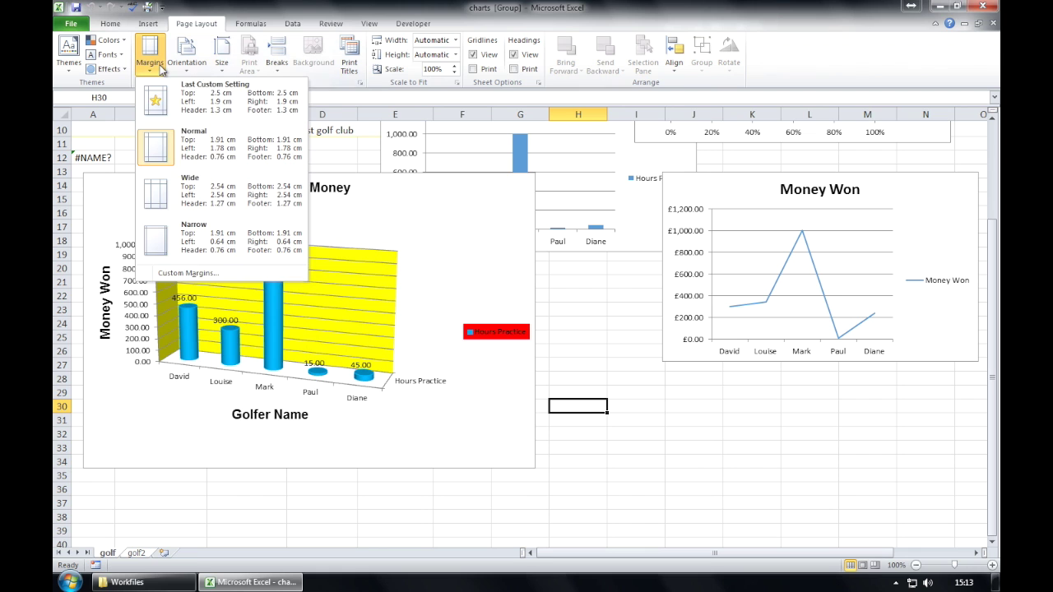
left_click(252, 277)
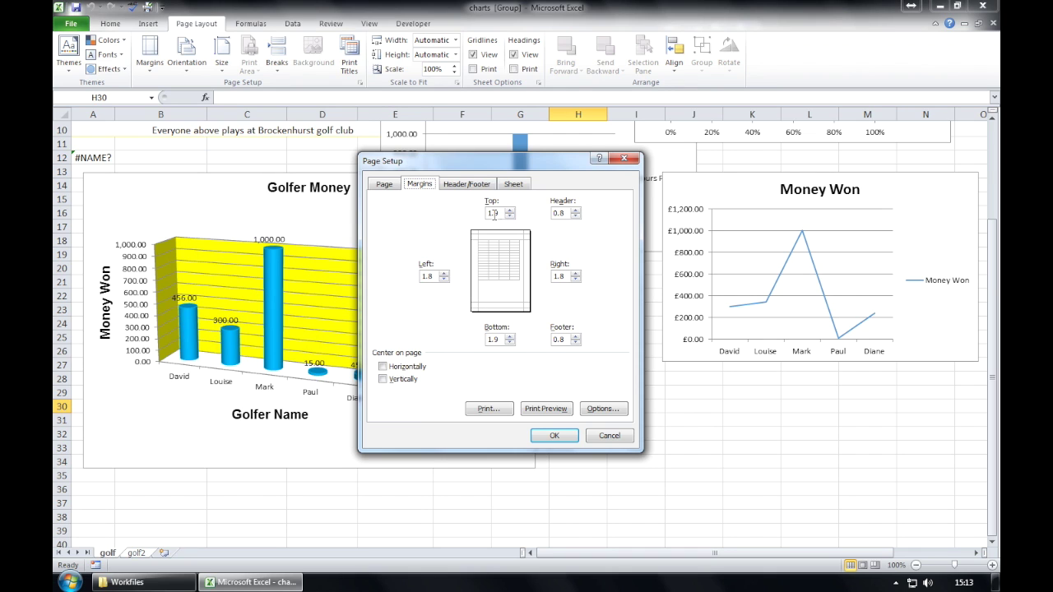
left_click(511, 216)
left_click(510, 212)
double_click(500, 213)
type("1")
Set the left, right and bottom page margins to 1 cm and apply the page setup.
double_click(429, 277)
type("1")
double_click(557, 276)
type("1")
double_click(490, 339)
type("1")
left_click(553, 436)
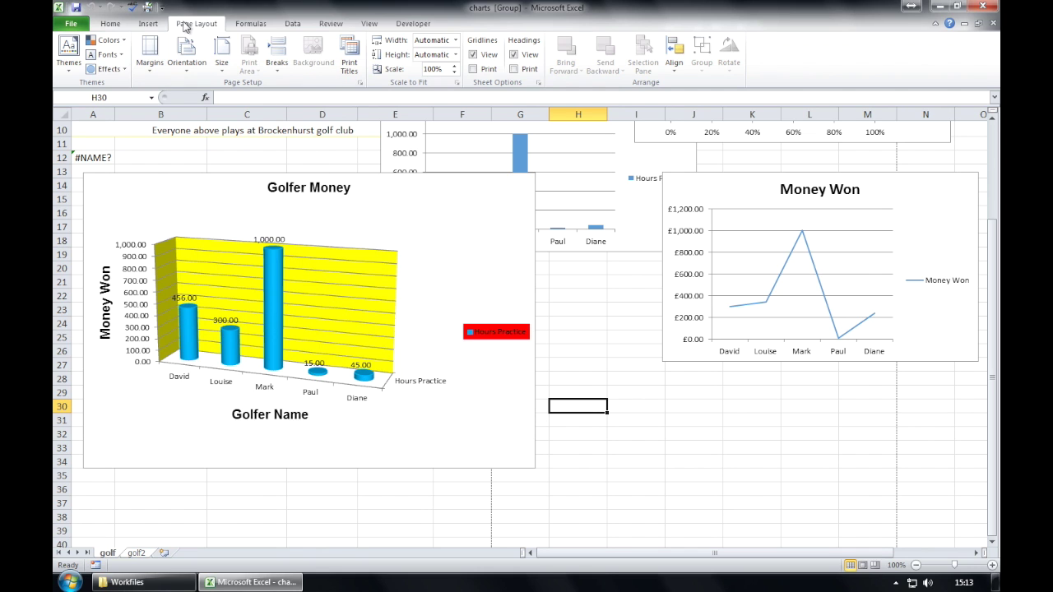
Set the grouped sheets to landscape orientation with Executive paper size.
left_click(187, 64)
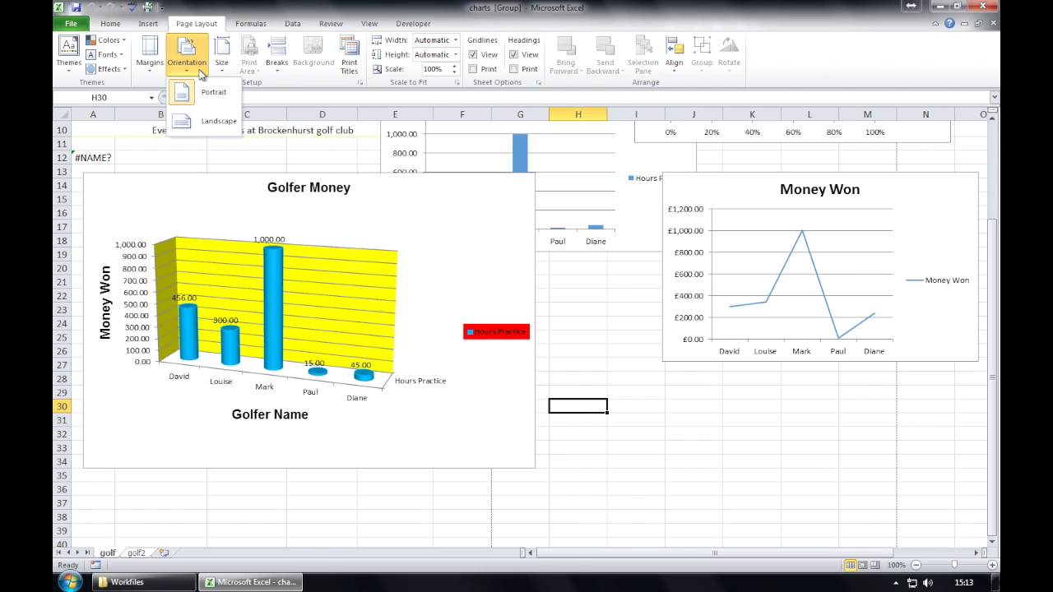
left_click(220, 122)
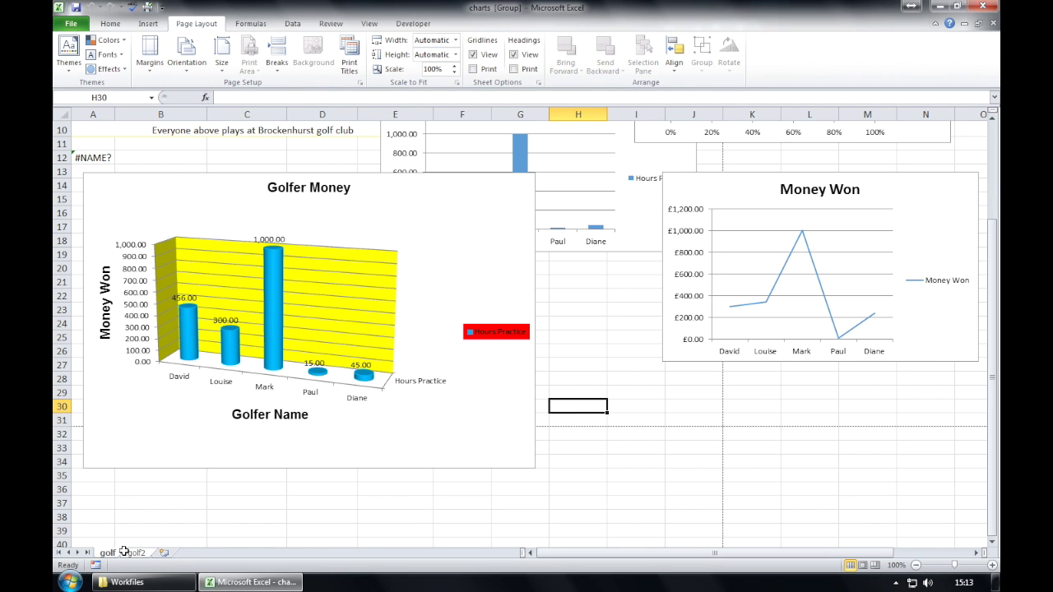
left_click(222, 61)
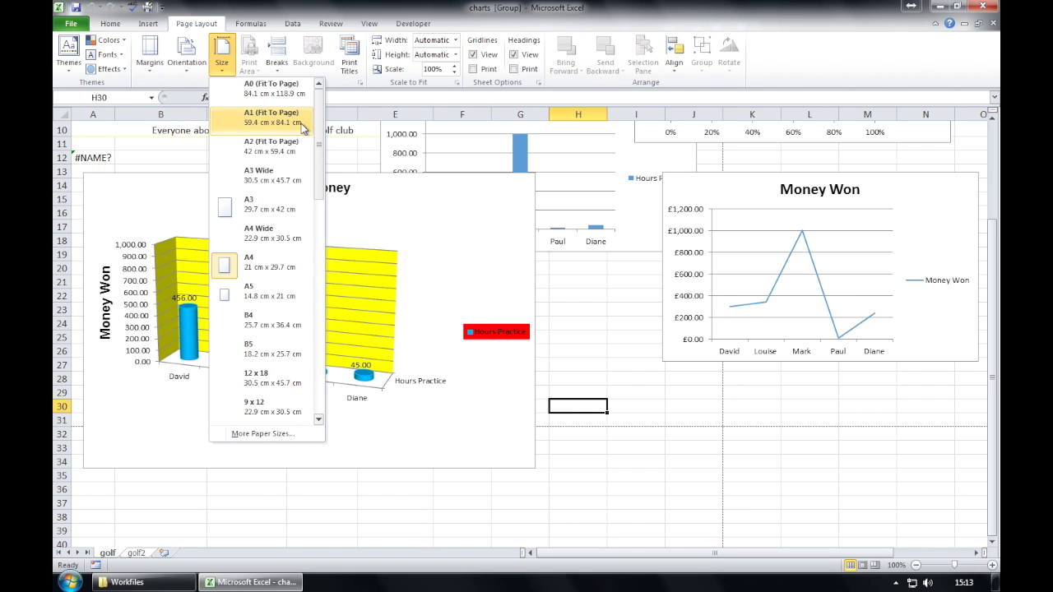
left_click_drag(320, 115, 312, 161)
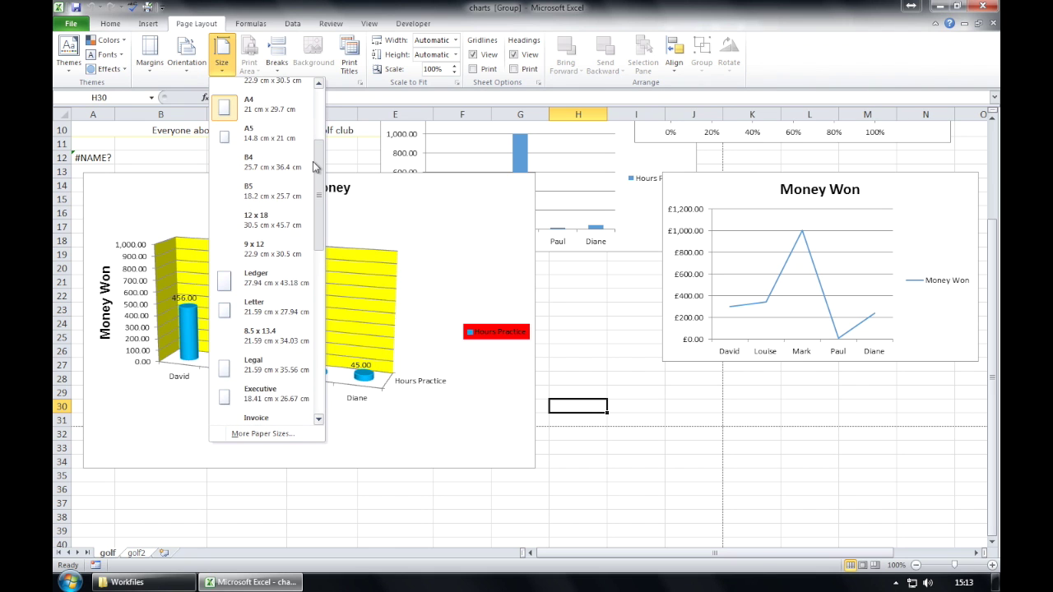
left_click(272, 398)
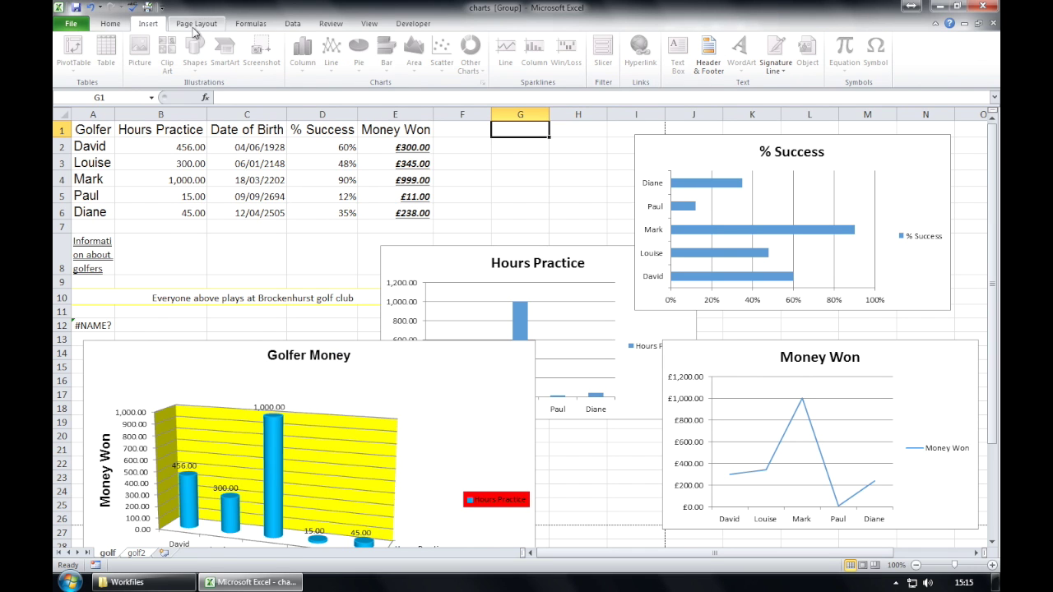
Add a centred header reading Charts and a centred footer with the author's full name followed by the page number.
left_click(709, 57)
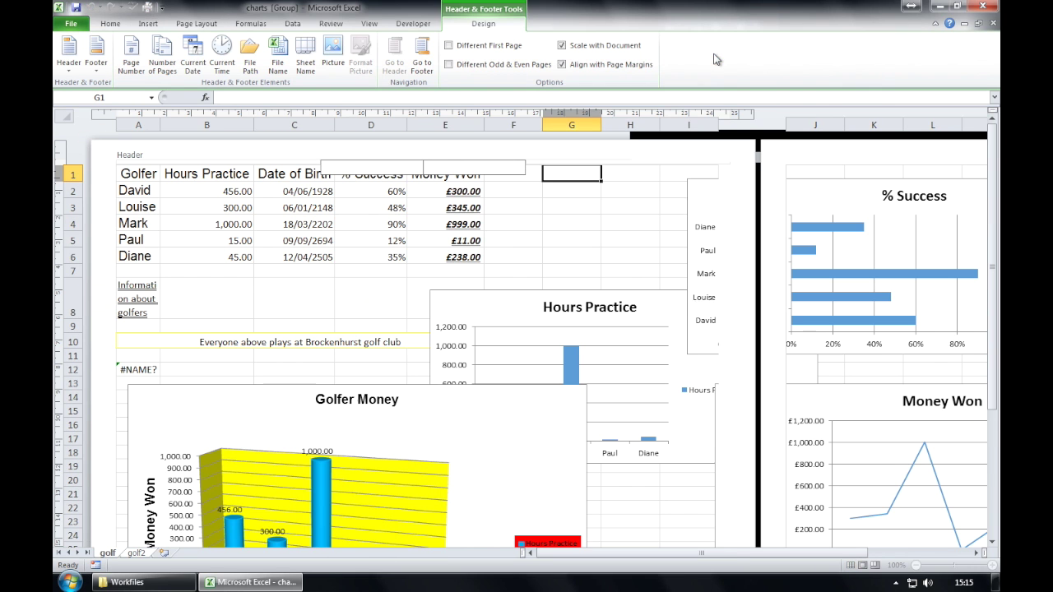
type("Charts")
left_click(421, 62)
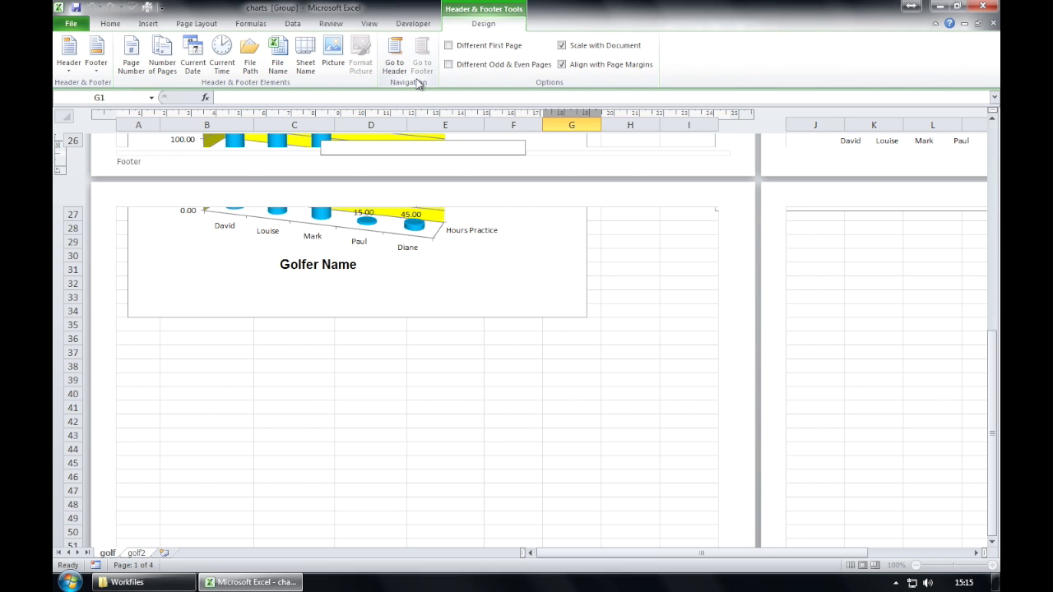
type("David Crowley")
left_click(132, 58)
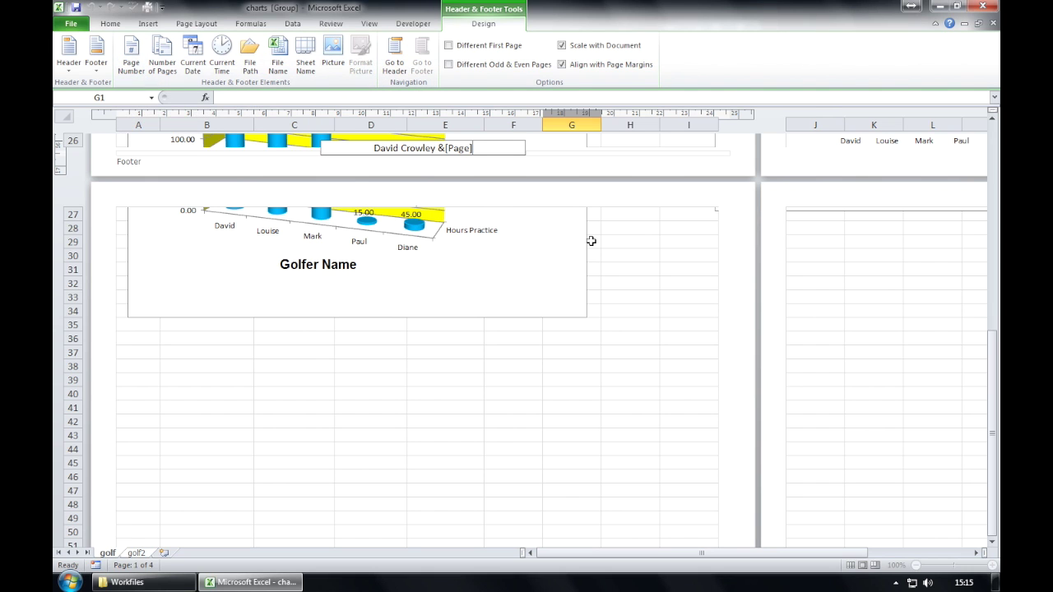
left_click(651, 264)
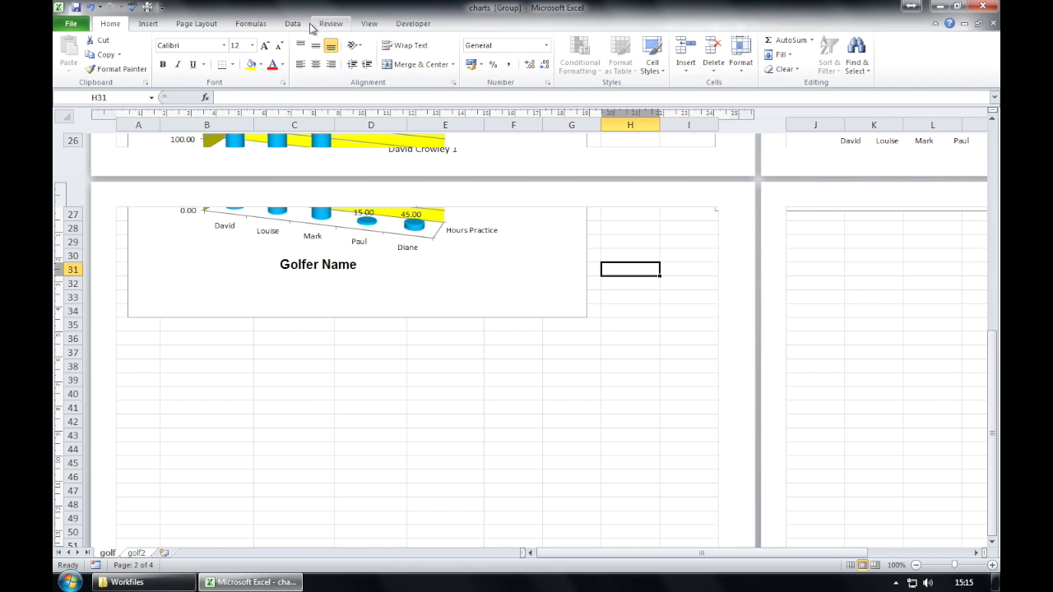
Return to Normal view and set the print scaling to fit 1 page wide by 2 tall.
left_click(369, 24)
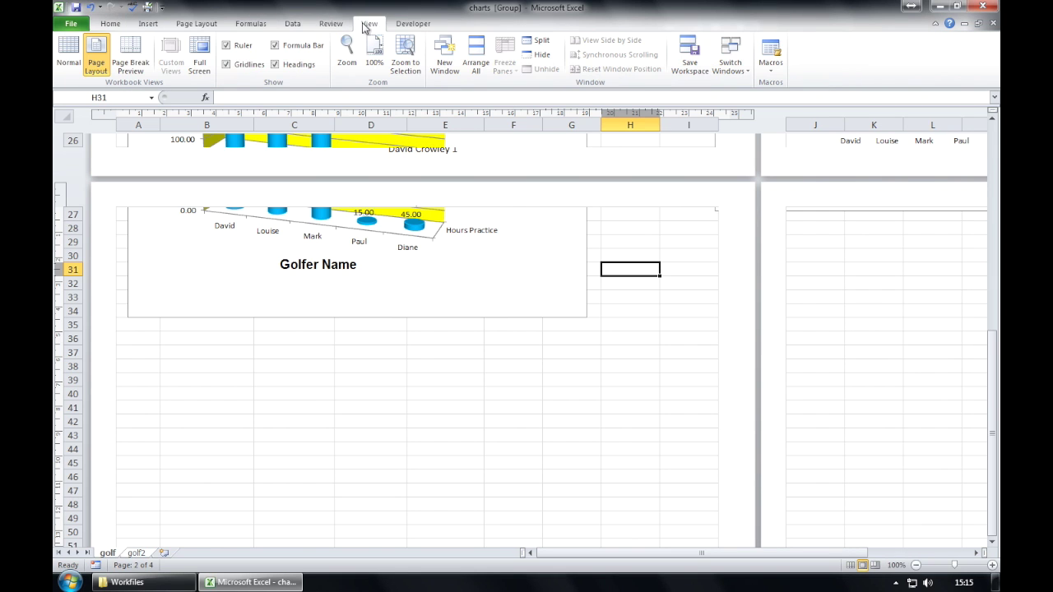
left_click(68, 56)
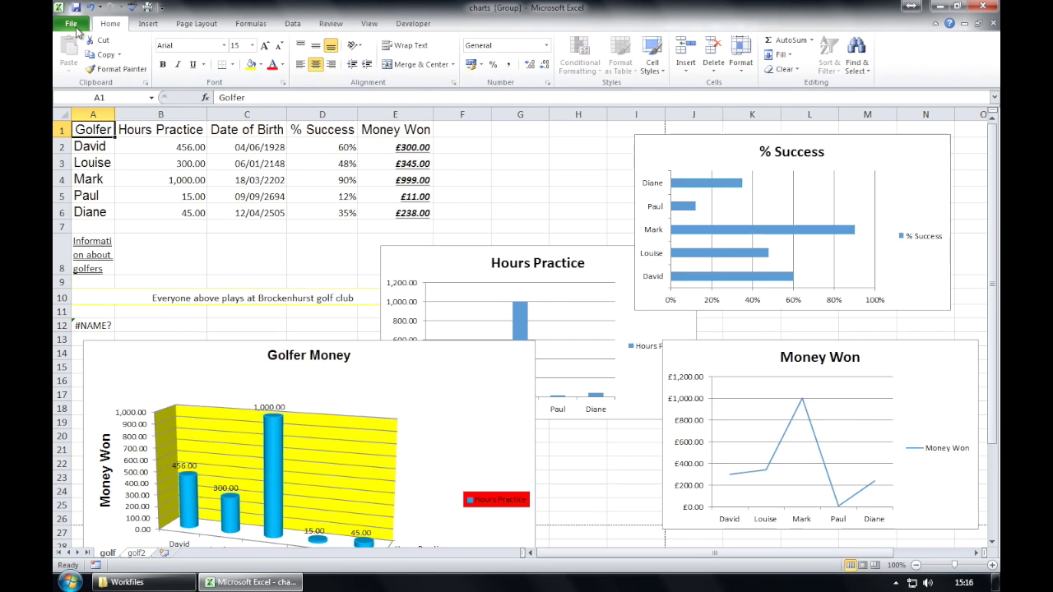
left_click(71, 23)
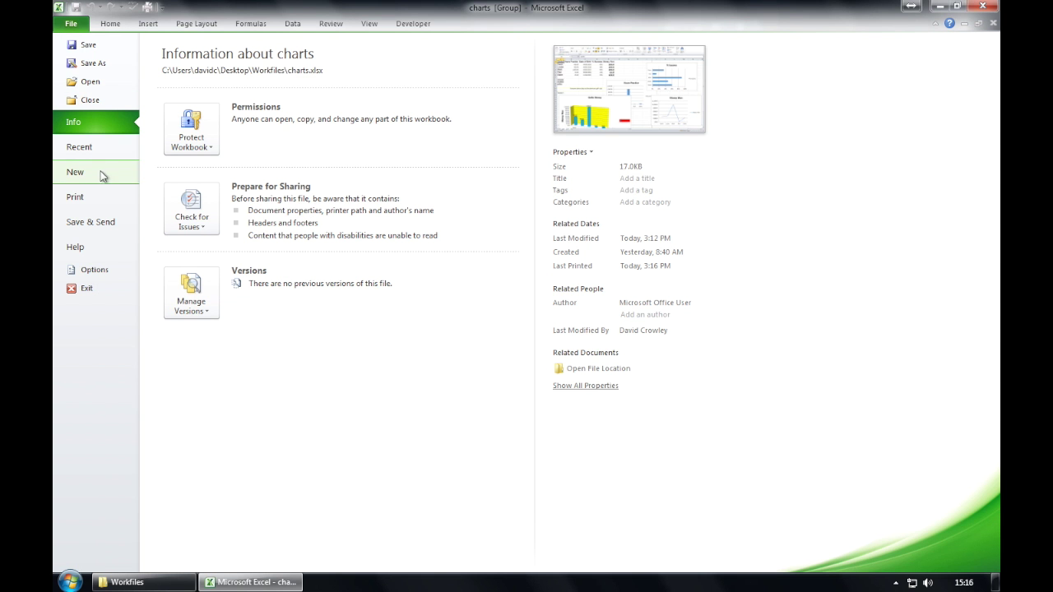
left_click(99, 197)
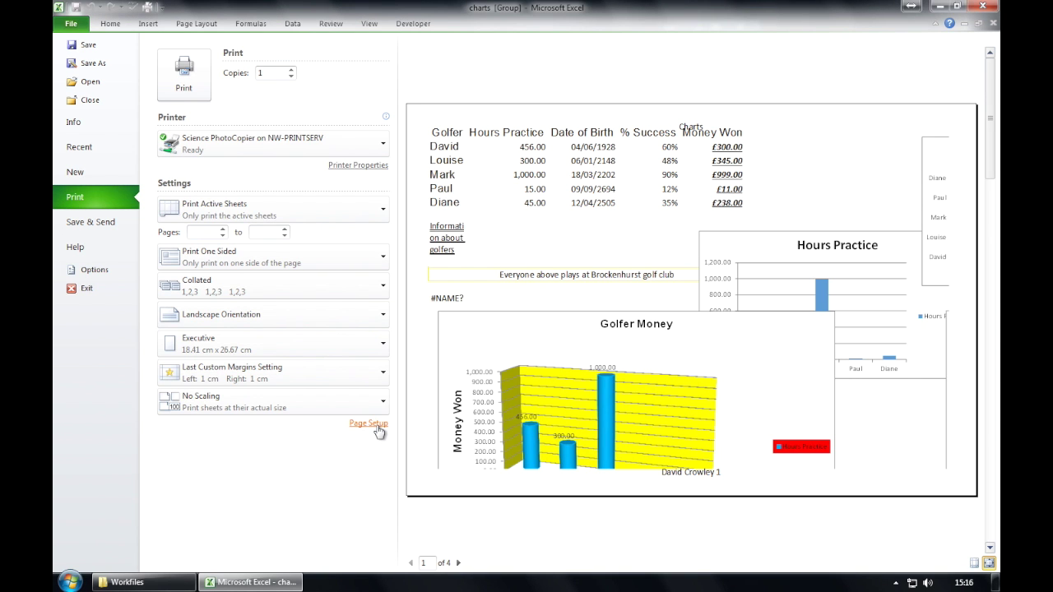
left_click(370, 424)
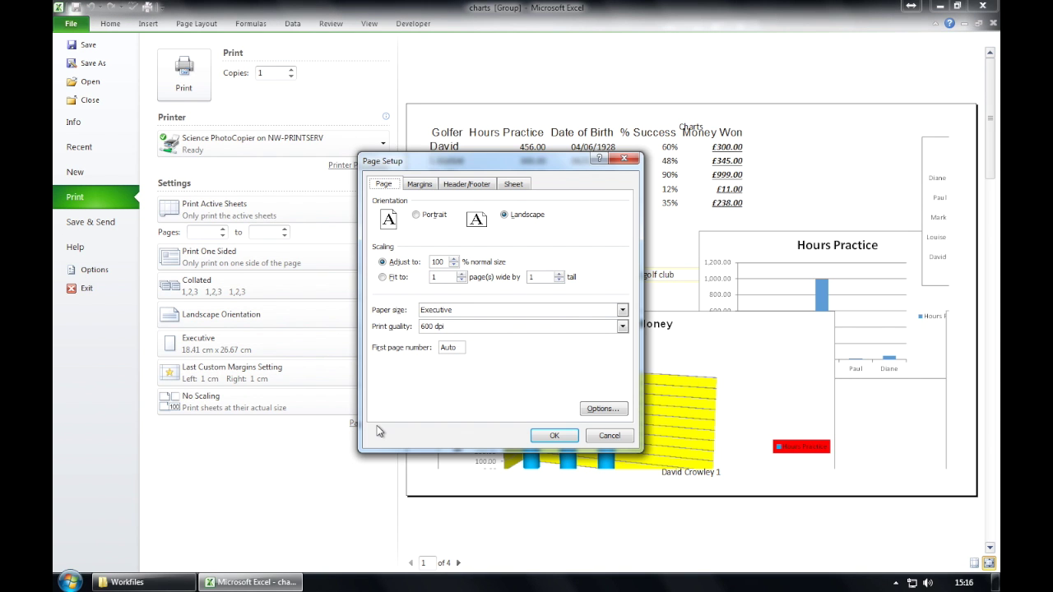
left_click(396, 277)
left_click(559, 274)
left_click(553, 435)
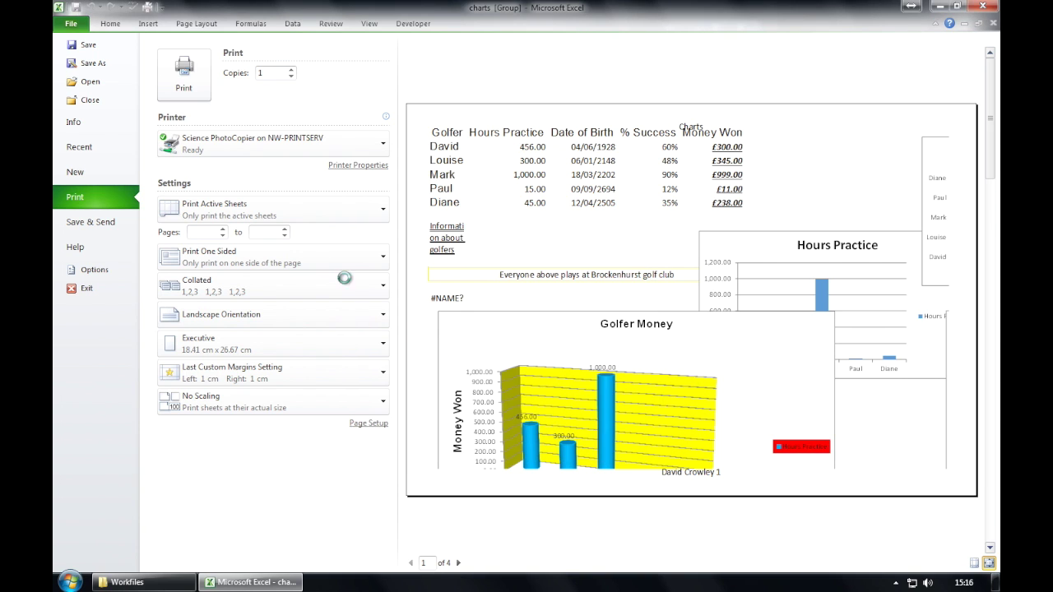
left_click(71, 23)
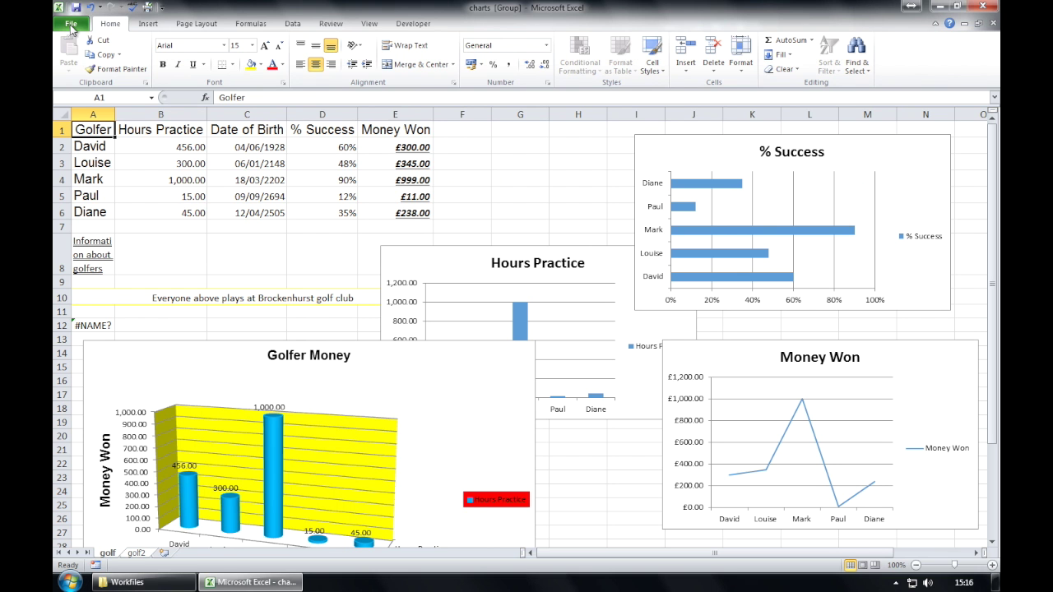
Spell-check the grouped sheets, ignoring the word Brockenhurst once, and finish the check.
left_click(444, 163)
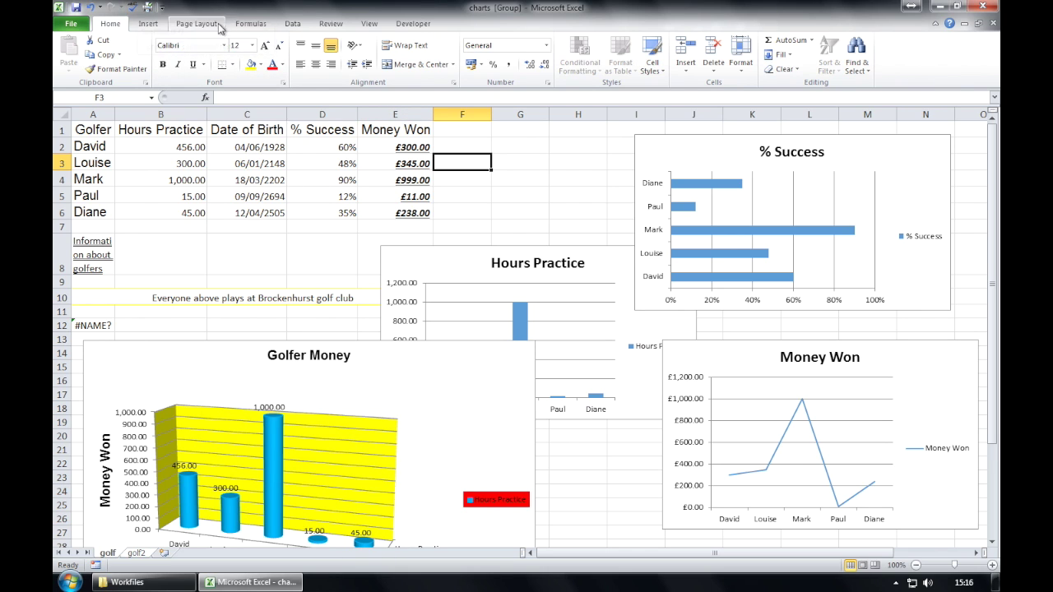
left_click(332, 25)
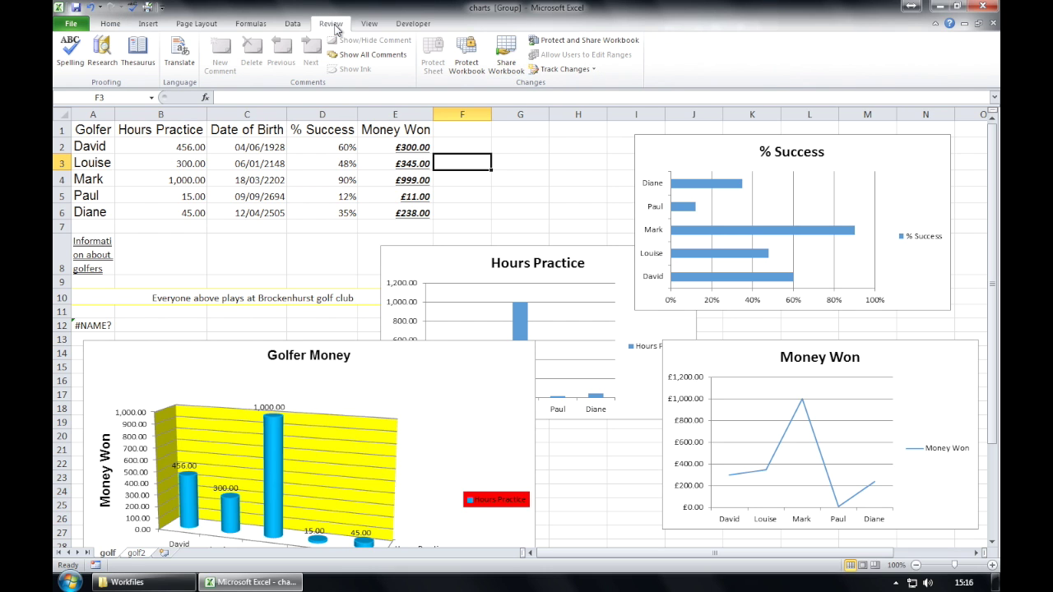
left_click(73, 54)
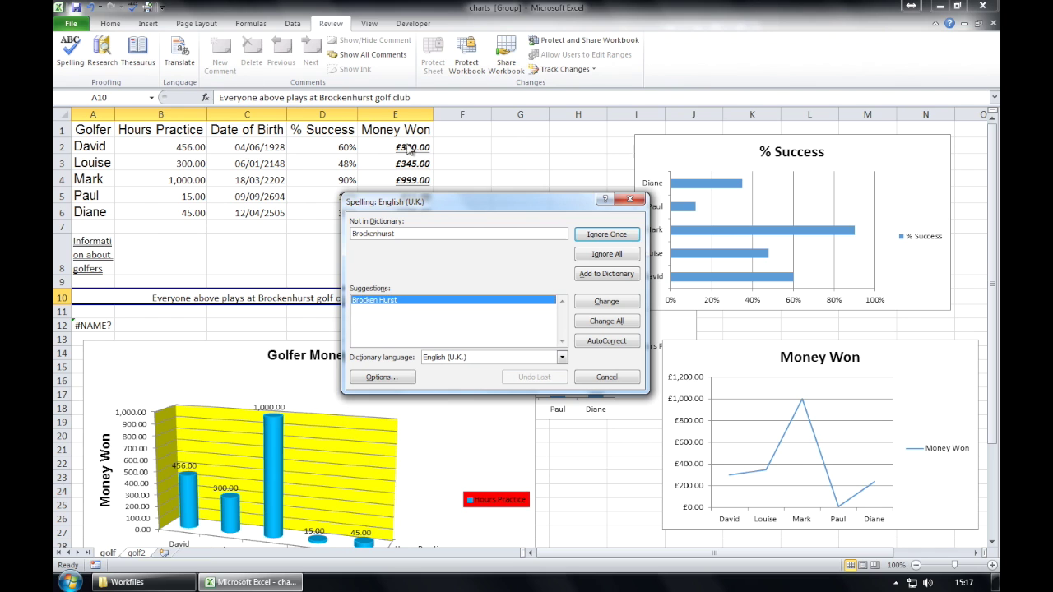
left_click(589, 237)
left_click(523, 327)
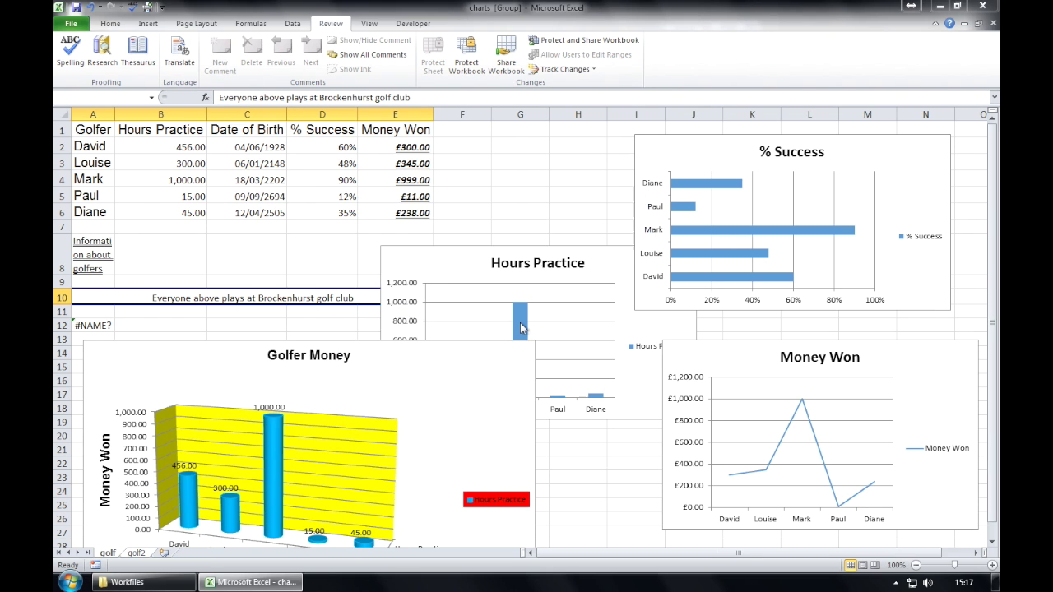
left_click(521, 324)
left_click(519, 208)
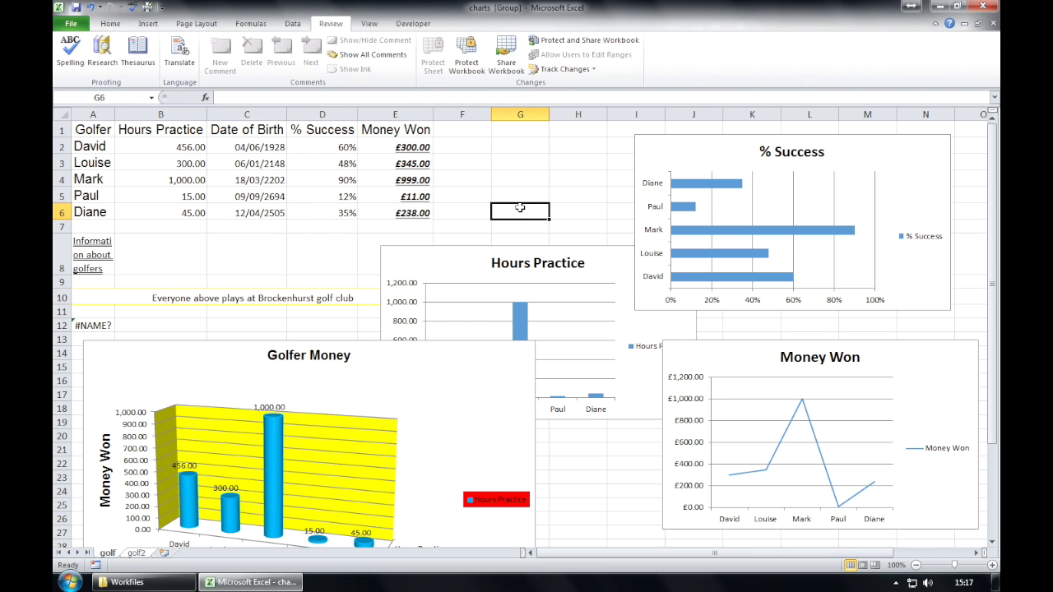
Correct the faulty formula in cell A12 to =SUM(3+2).
left_click(251, 272)
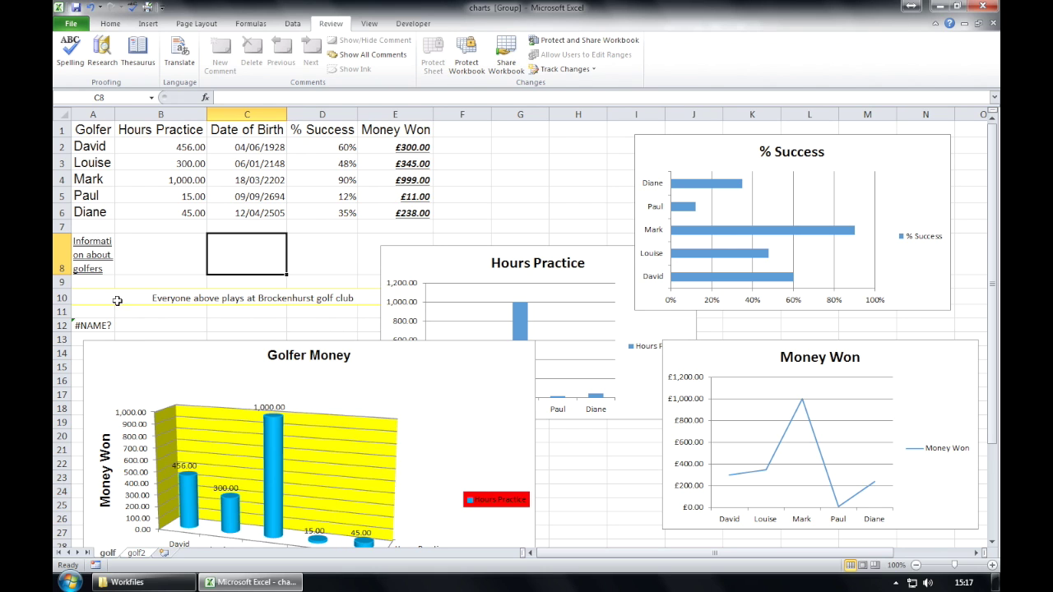
left_click(100, 322)
left_click(151, 324)
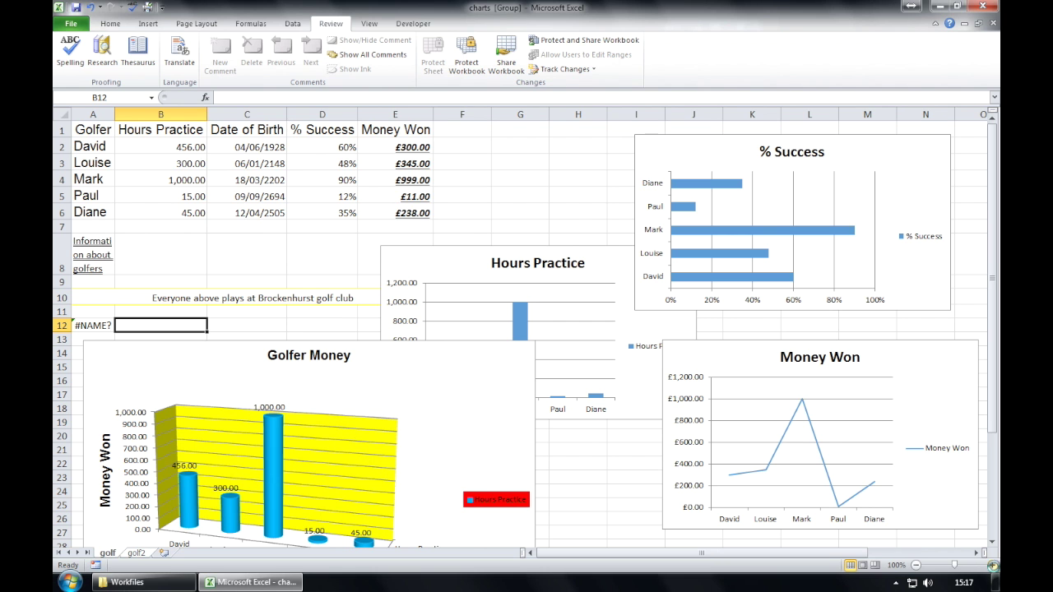
left_click(992, 565)
left_click(992, 565)
left_click(992, 565)
left_click(992, 564)
left_click(992, 565)
left_click(992, 565)
left_click(991, 565)
left_click(992, 565)
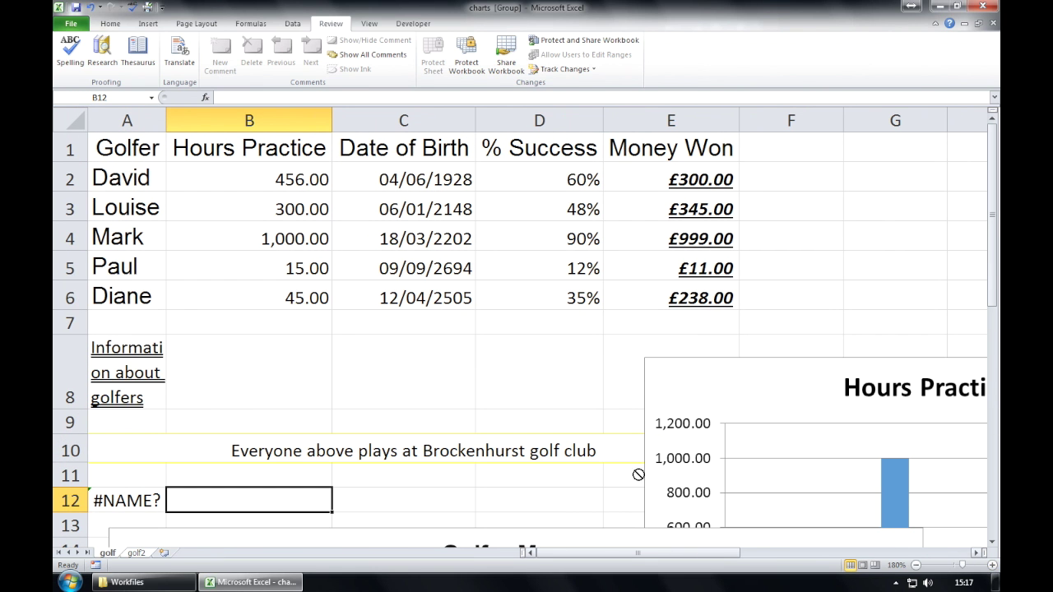
left_click(122, 494)
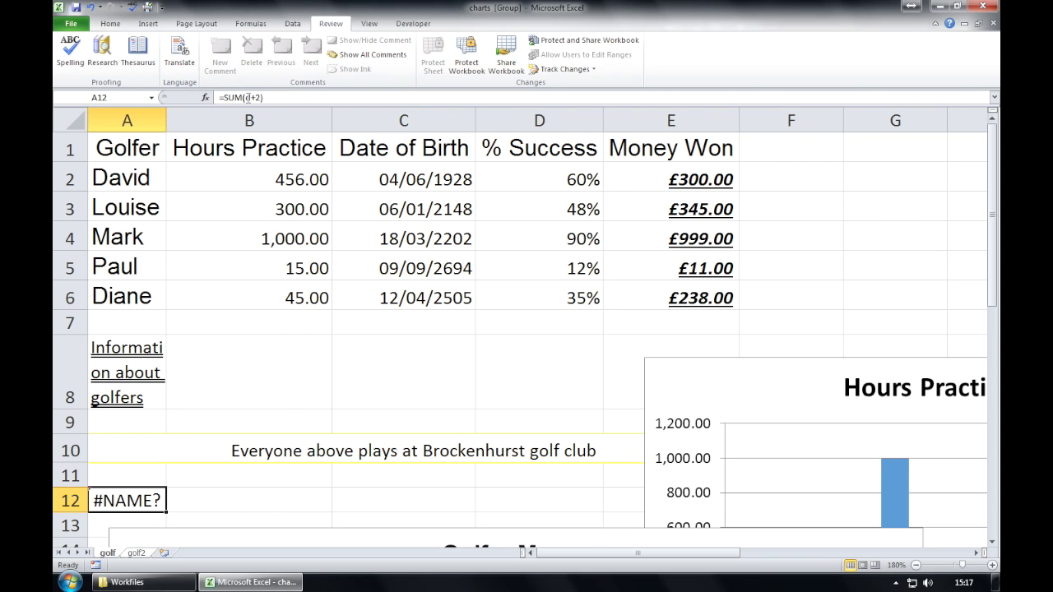
left_click(247, 97)
key("BackSpace")
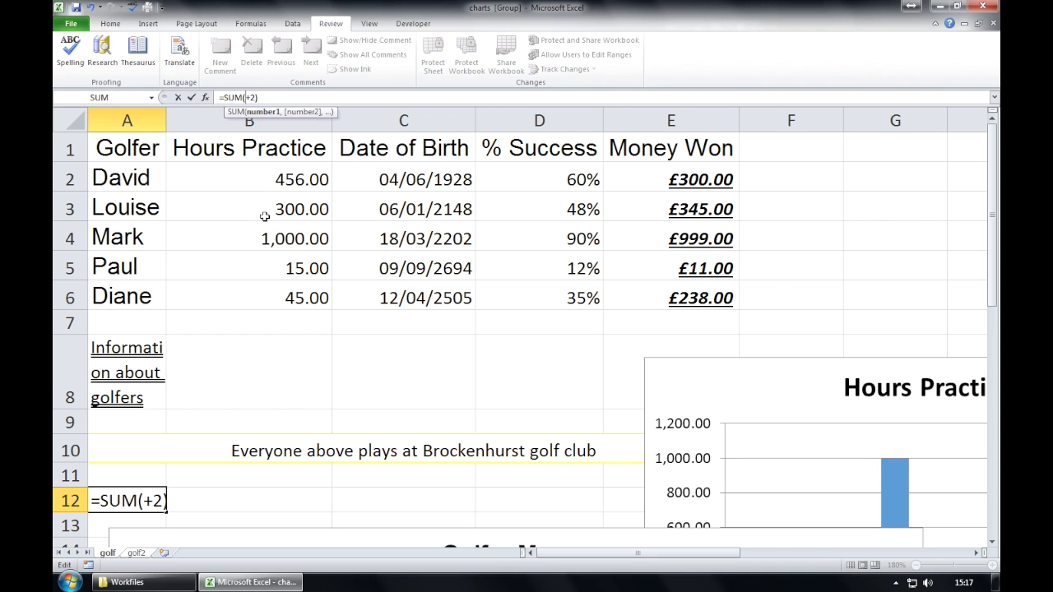
type("3")
key("Return")
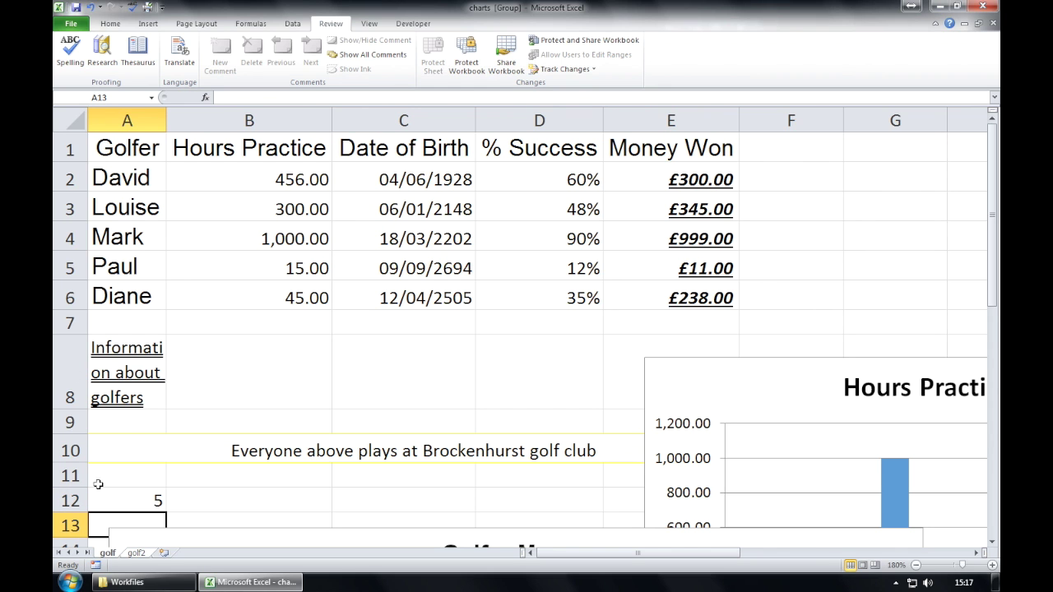
left_click(915, 566)
left_click(916, 566)
left_click(915, 566)
left_click(915, 566)
left_click(915, 566)
left_click(915, 566)
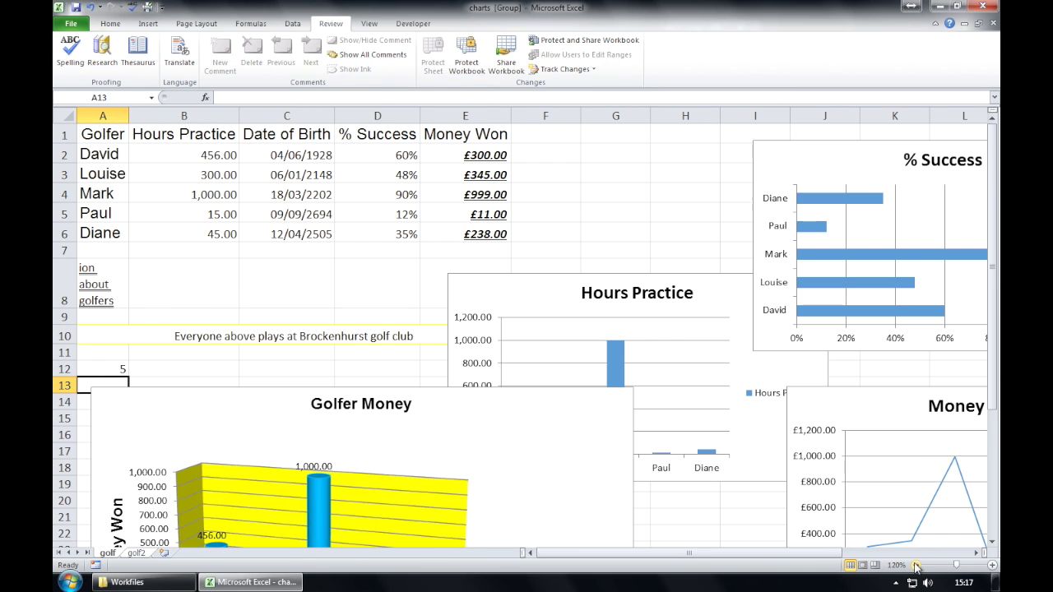
left_click(915, 566)
left_click(915, 566)
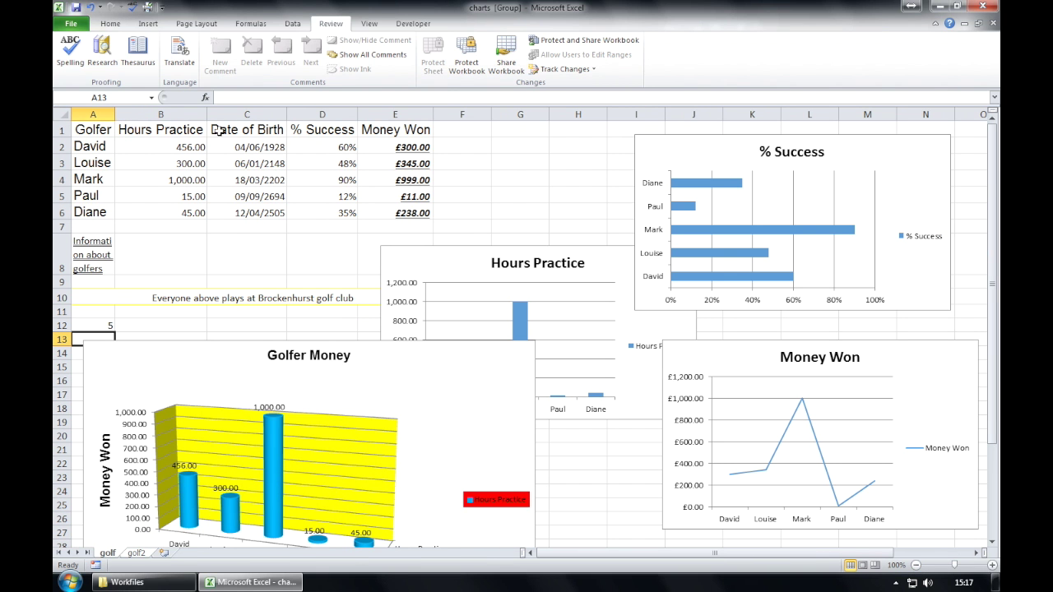
Hide the on-screen gridlines and the row and column headings, and show both again.
left_click(240, 254)
left_click(489, 150)
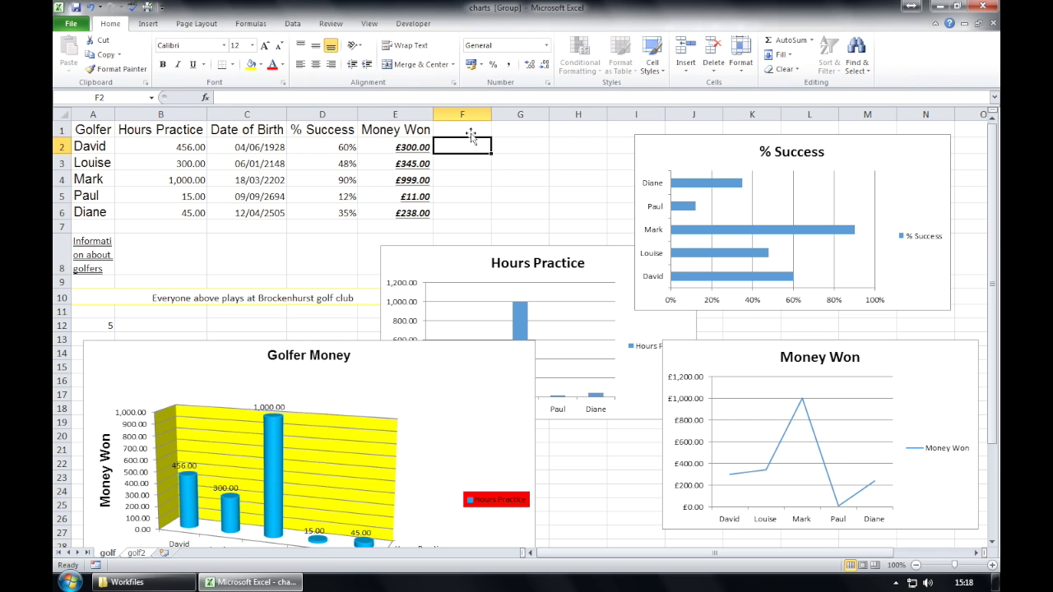
left_click(370, 24)
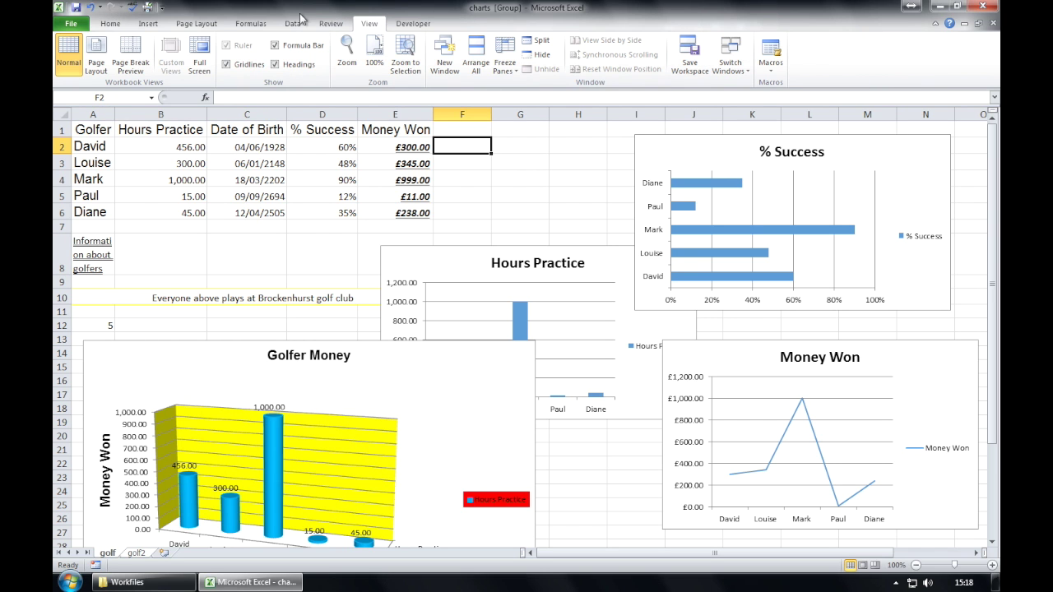
left_click(252, 68)
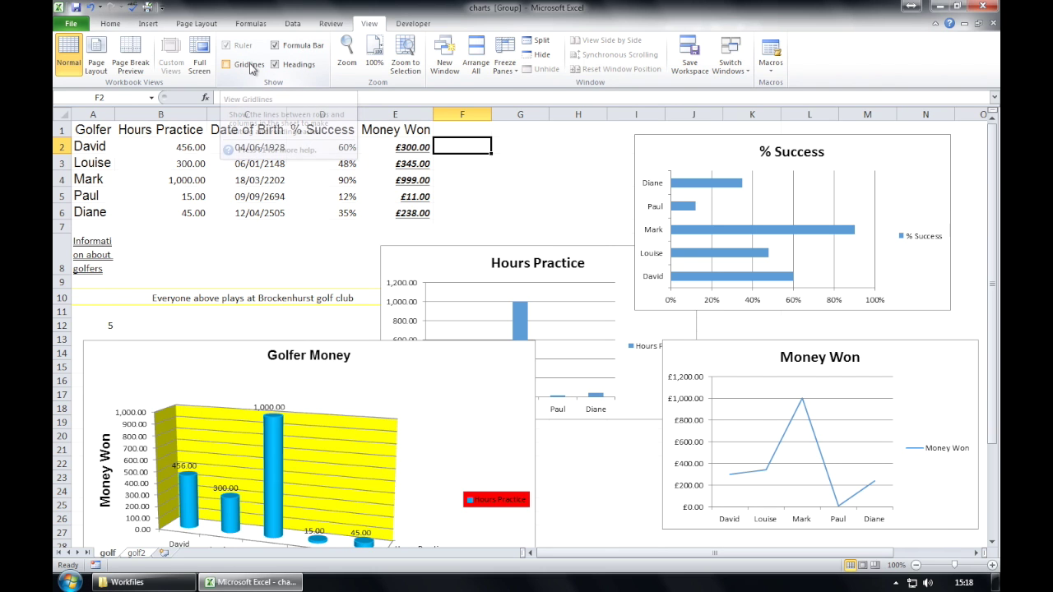
left_click(297, 66)
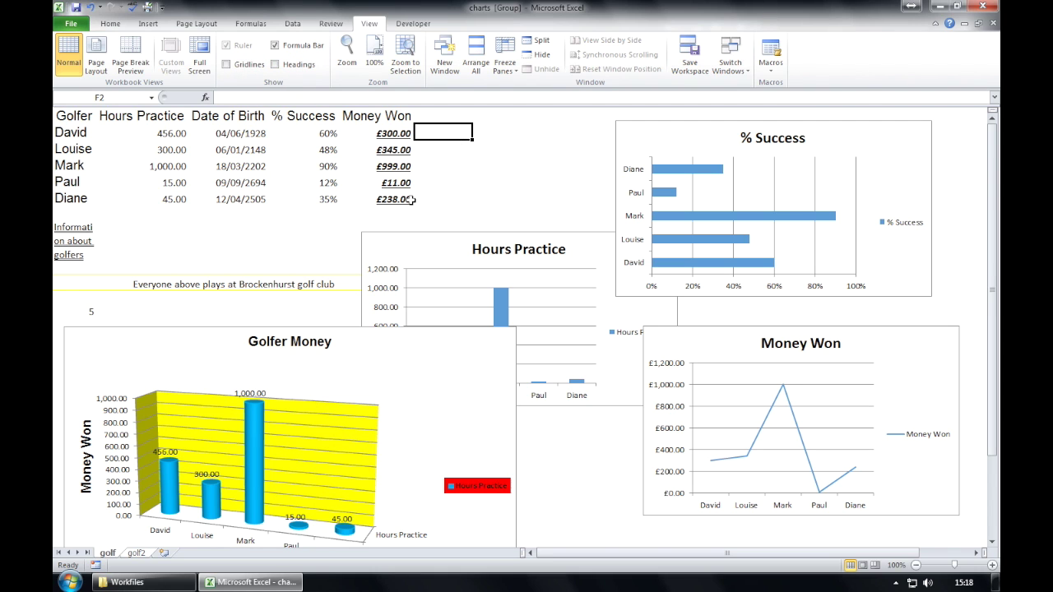
left_click(291, 67)
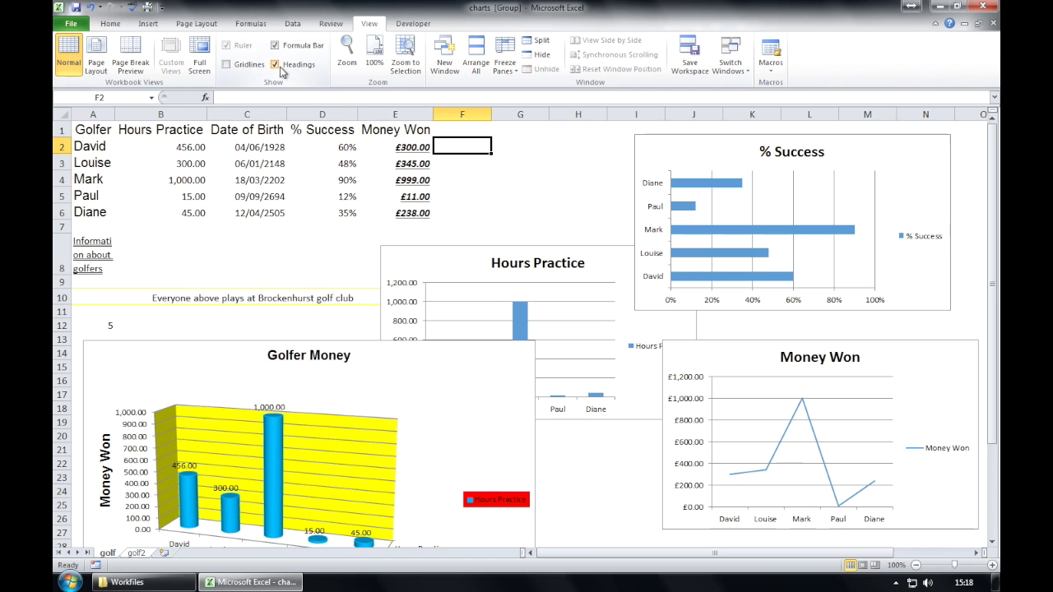
left_click(249, 70)
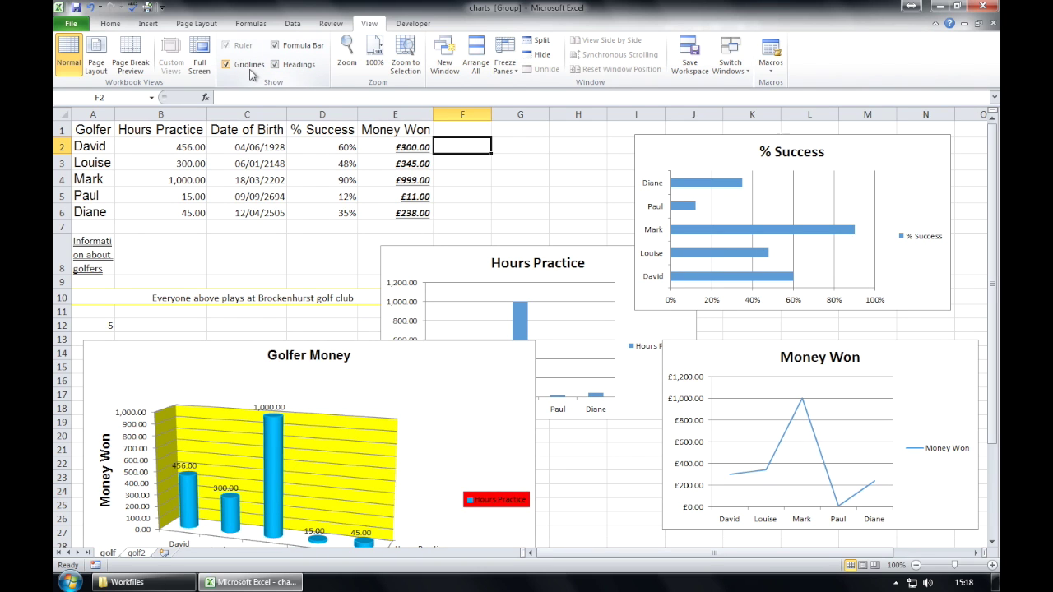
Turn on printing of gridlines and of row and column headings in the page setup.
left_click(104, 23)
left_click(71, 23)
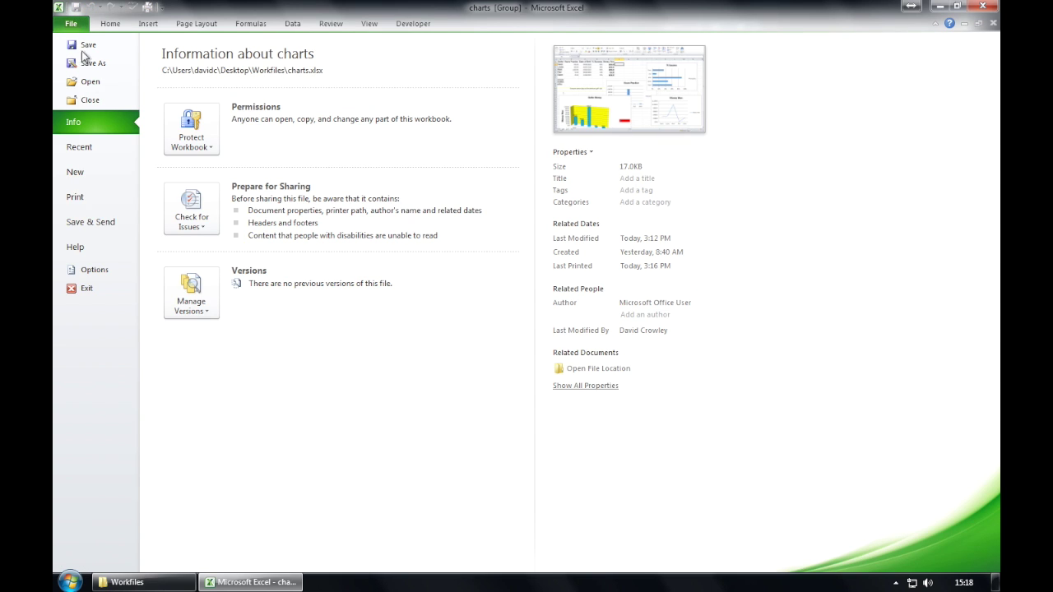
left_click(103, 199)
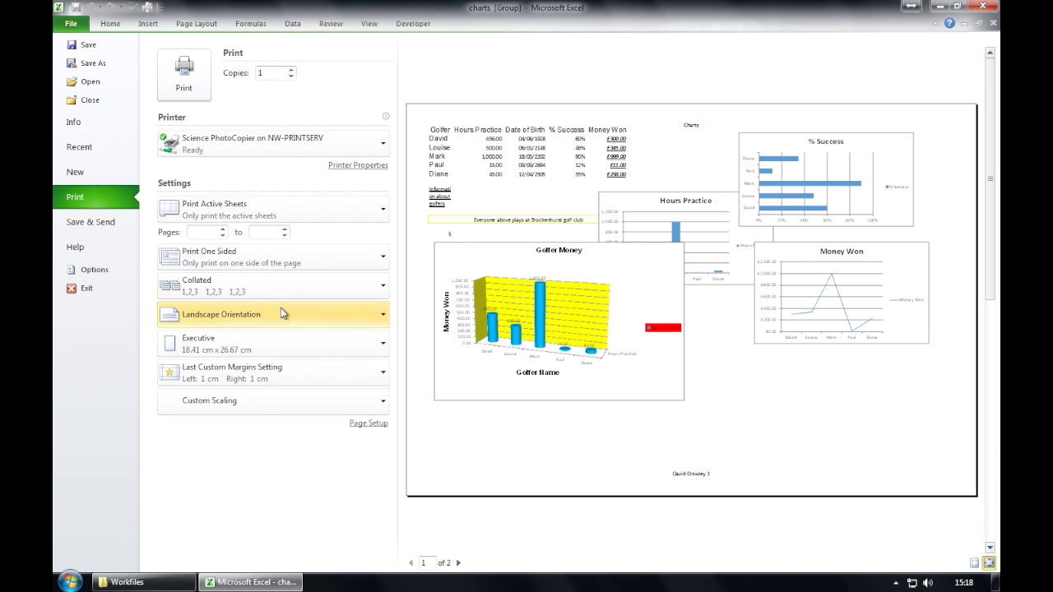
left_click(359, 433)
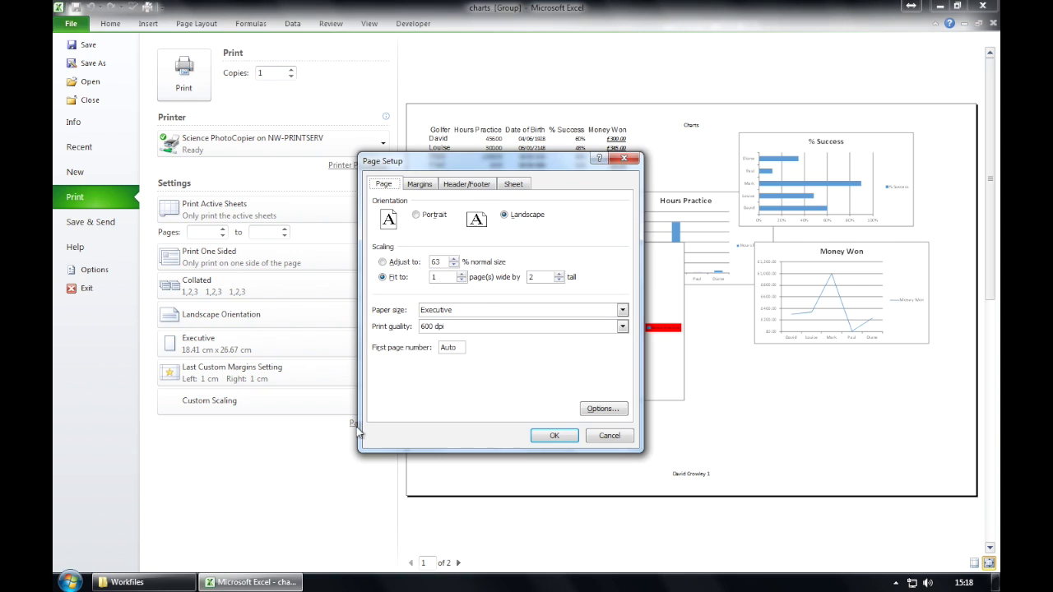
left_click(508, 189)
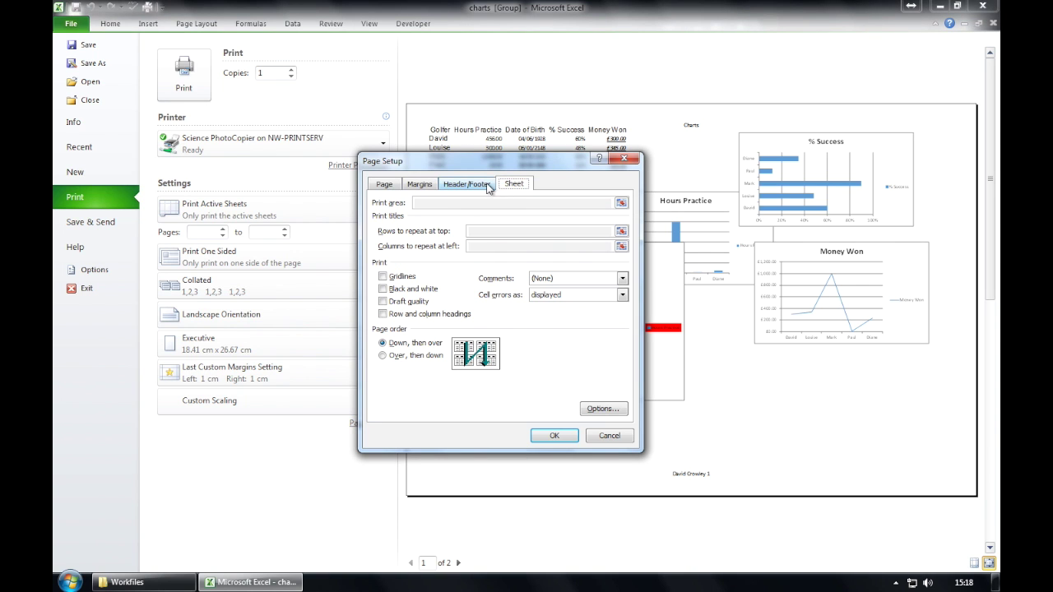
left_click(410, 281)
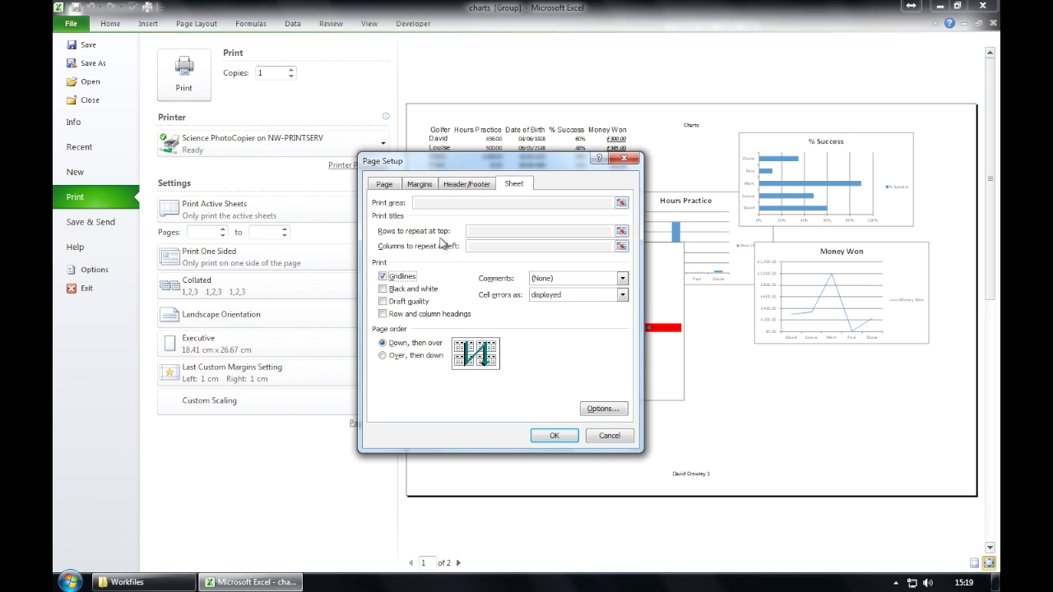
left_click(417, 319)
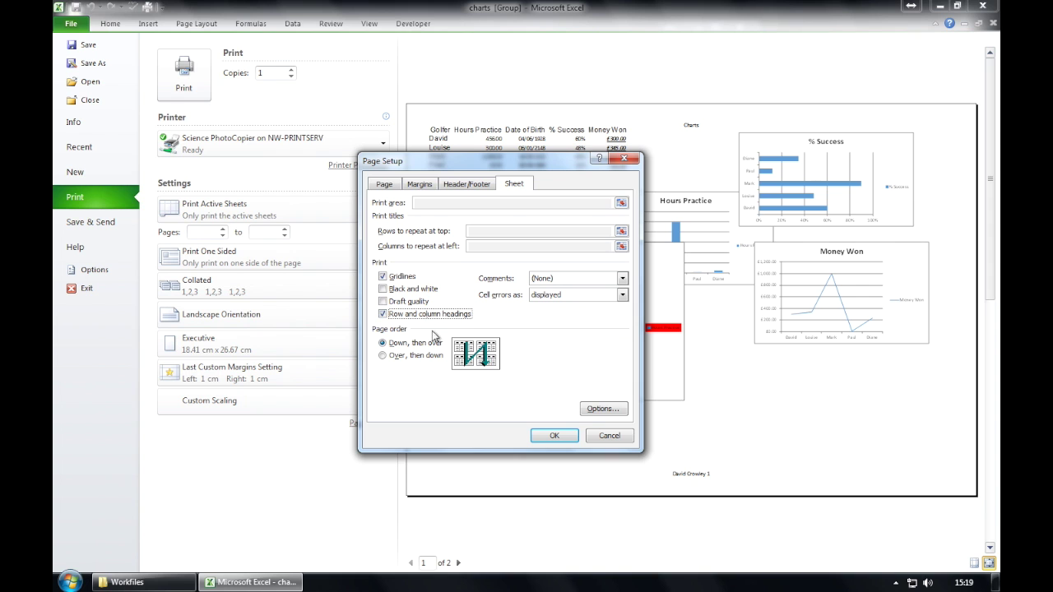
left_click(553, 435)
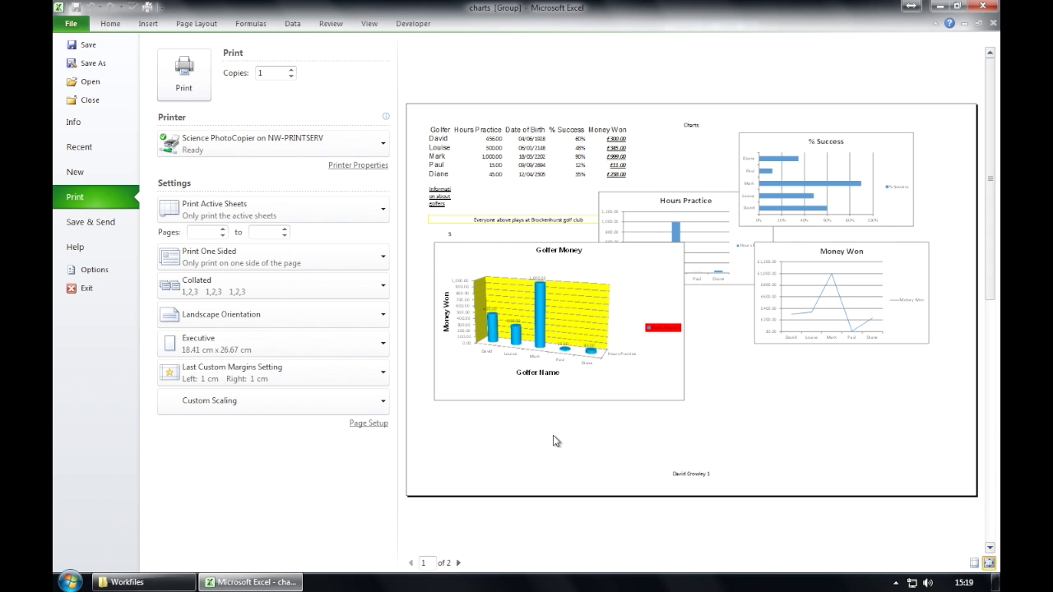
Check the print preview of the grouped sheets for the gridlines and headings, and return to the page layout options.
left_click(71, 24)
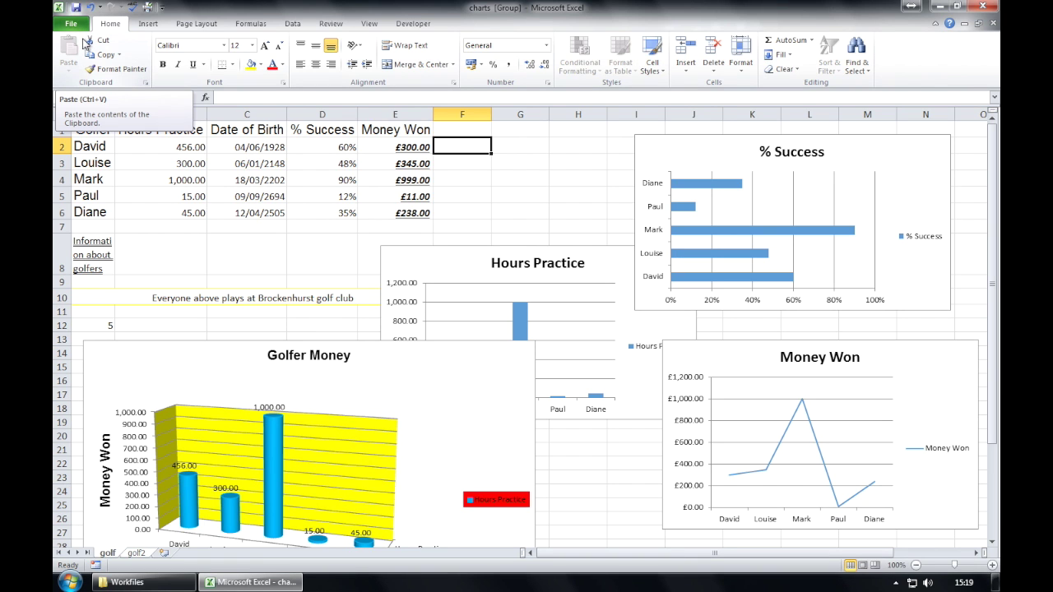
left_click(484, 178)
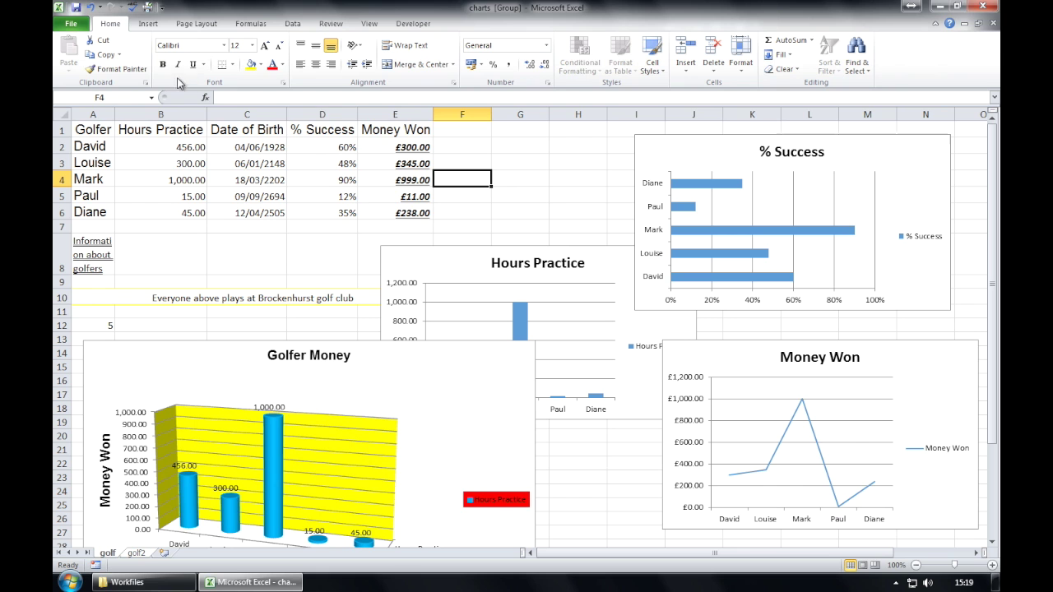
left_click(72, 25)
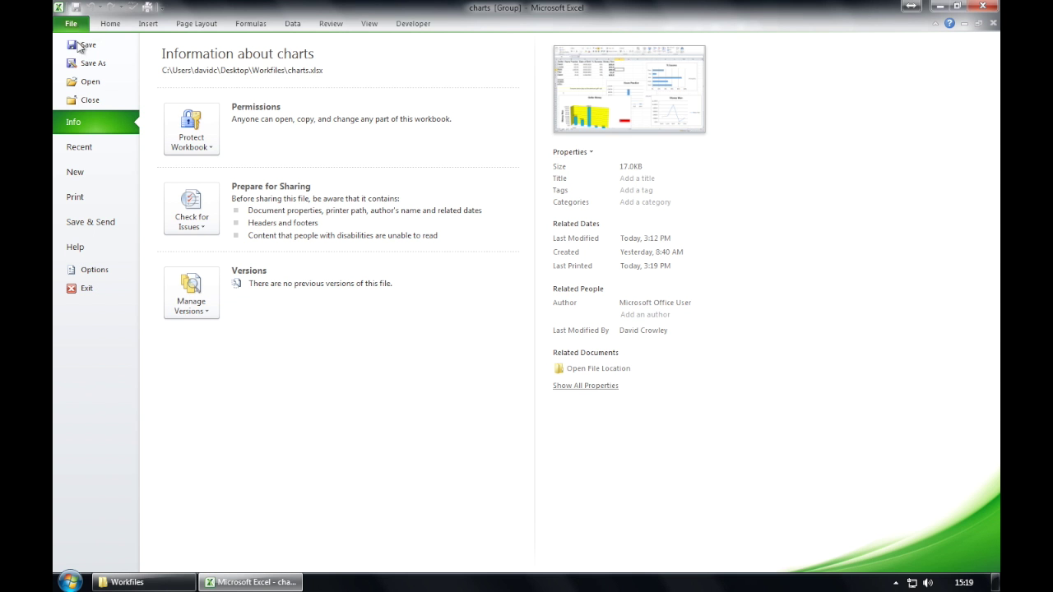
left_click(105, 197)
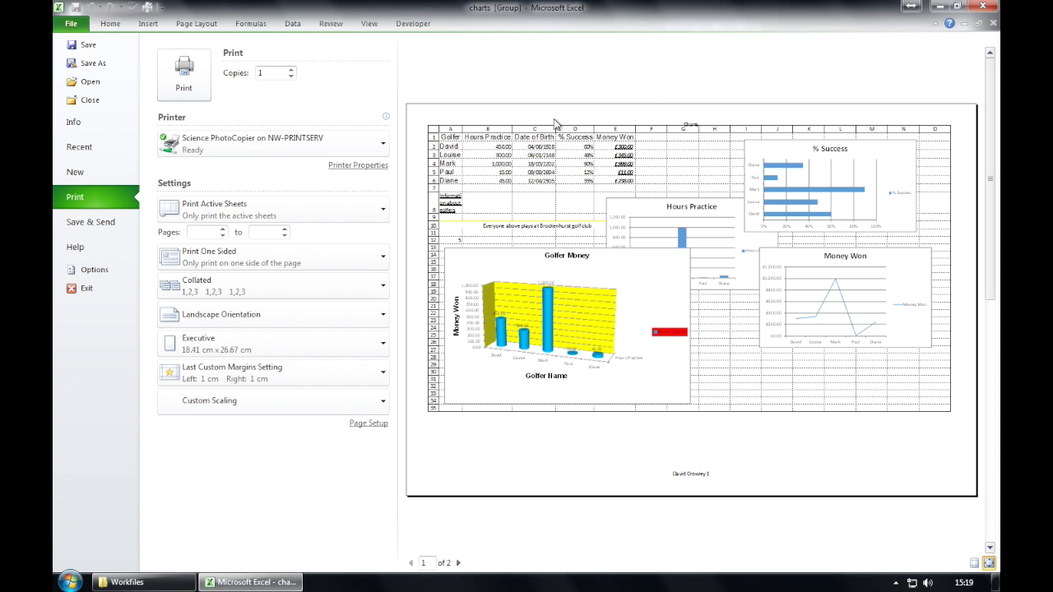
left_click(70, 24)
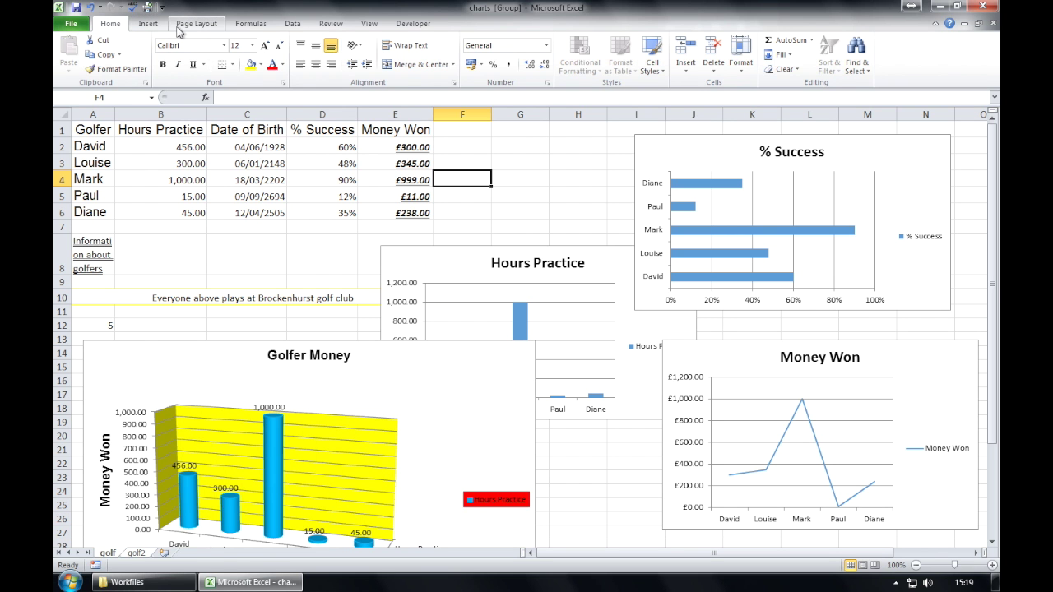
left_click(195, 23)
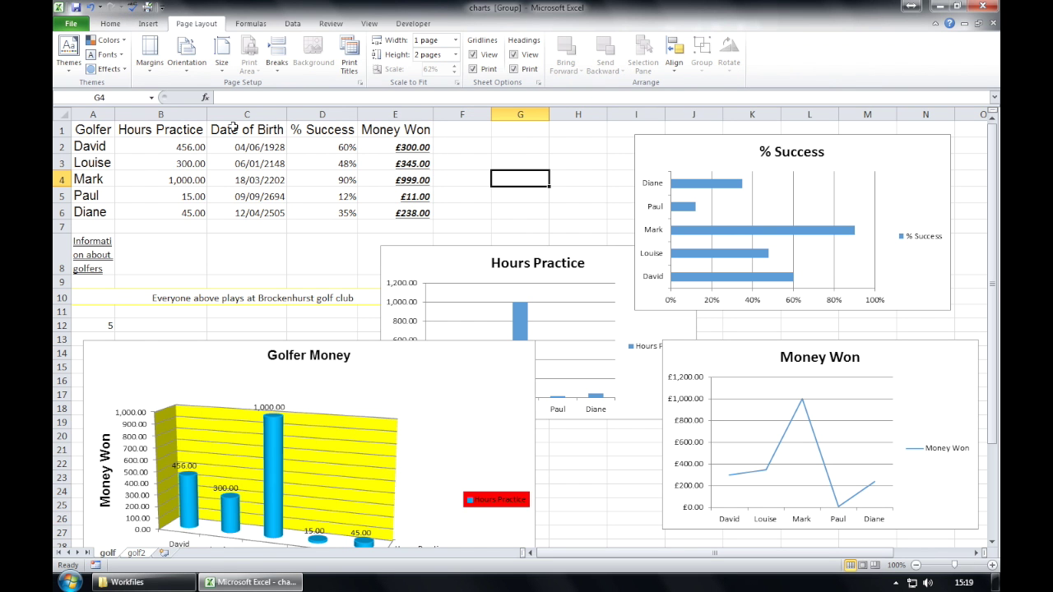
Set the print range to the entire workbook and return to the worksheet.
left_click(72, 24)
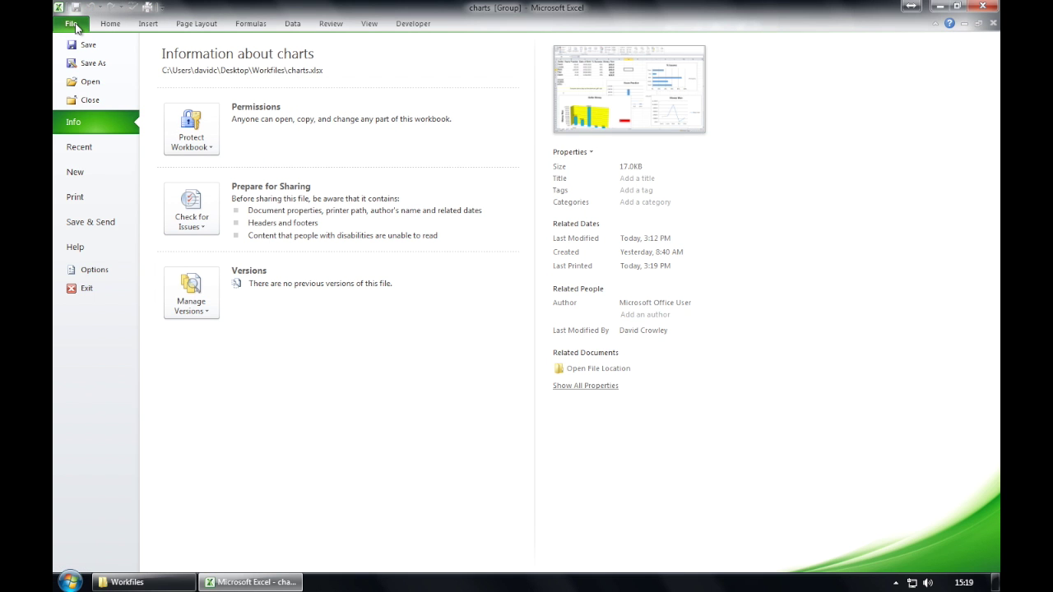
left_click(78, 196)
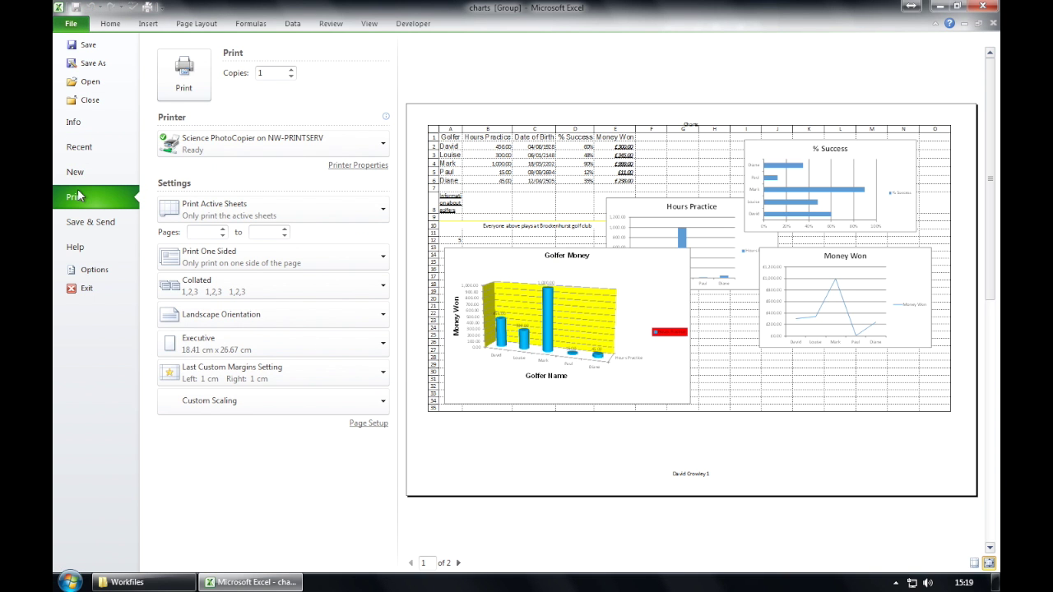
left_click(366, 206)
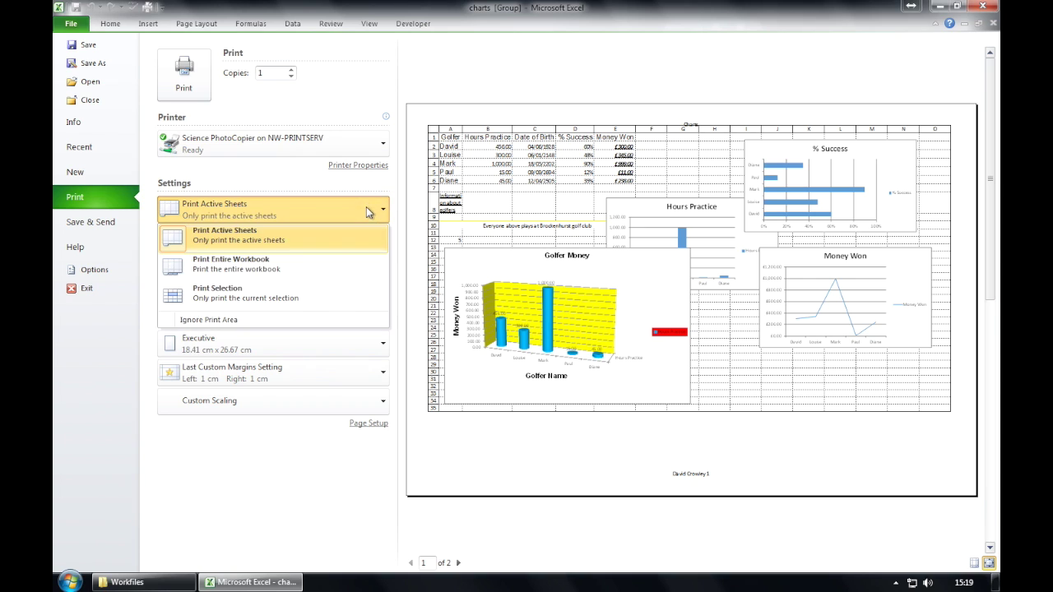
left_click(362, 274)
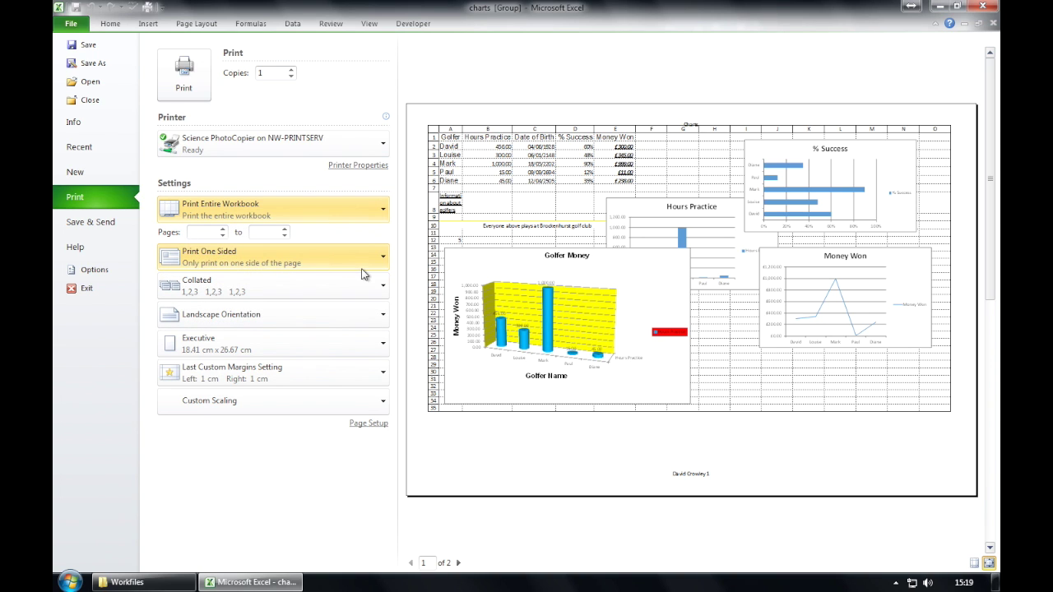
left_click(66, 27)
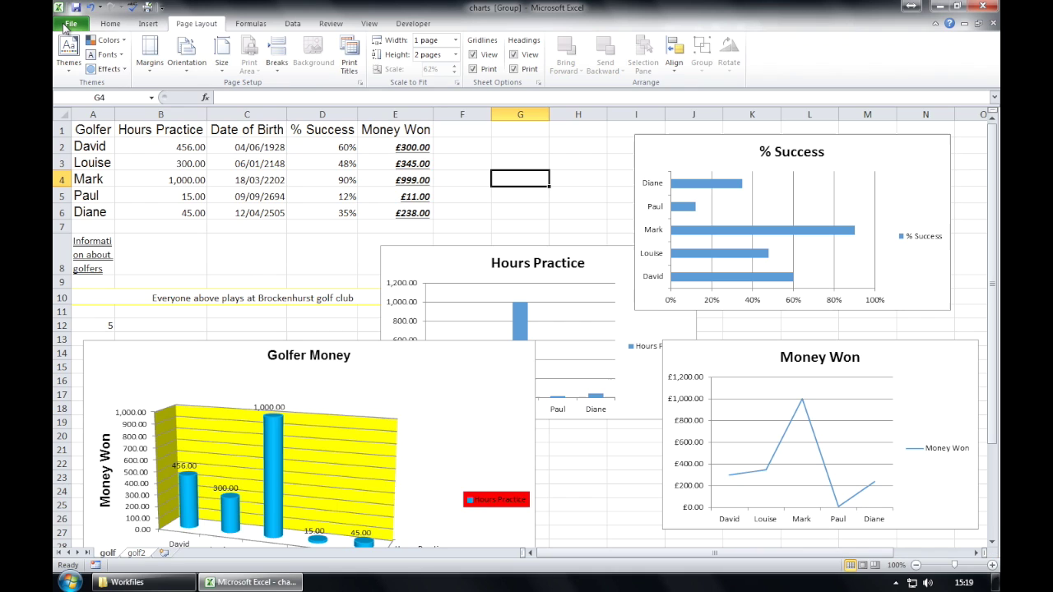
Select the golfer table A1:E6 and print only the current selection.
left_click(102, 129)
left_click_drag(109, 134, 391, 204)
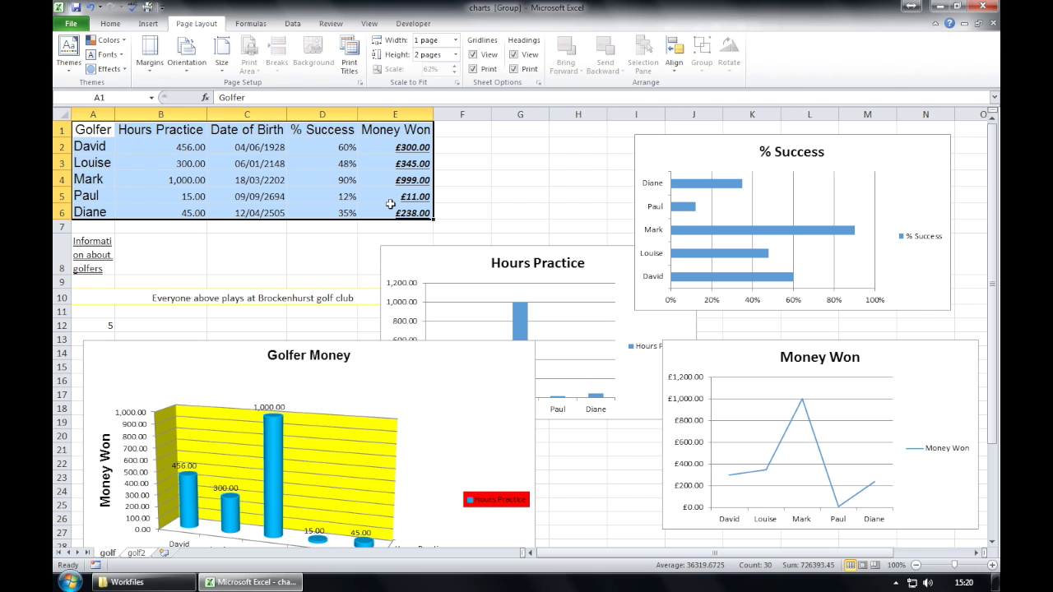
left_click(71, 23)
left_click(97, 198)
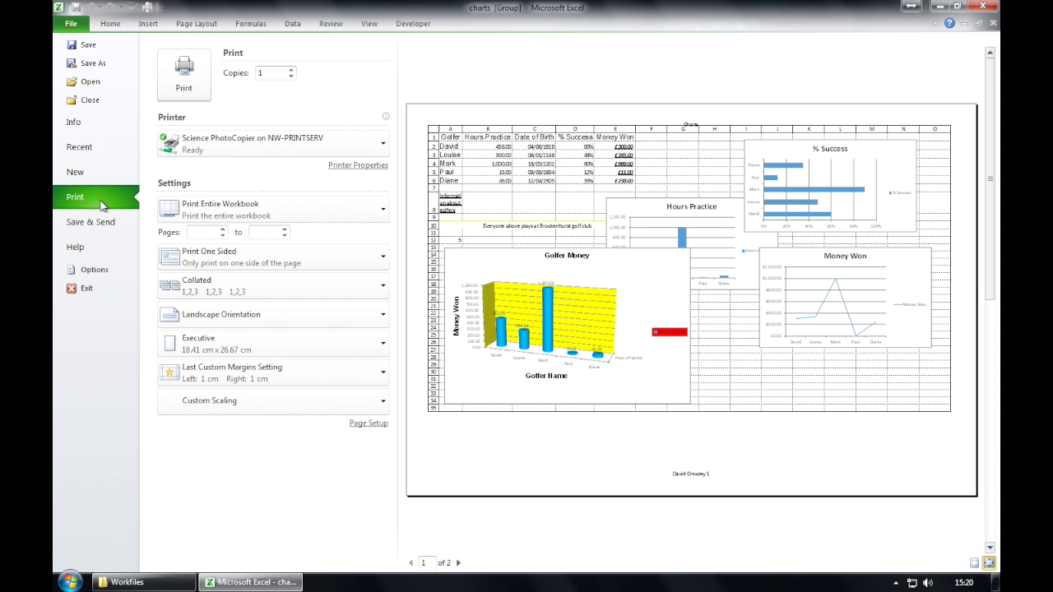
left_click(354, 210)
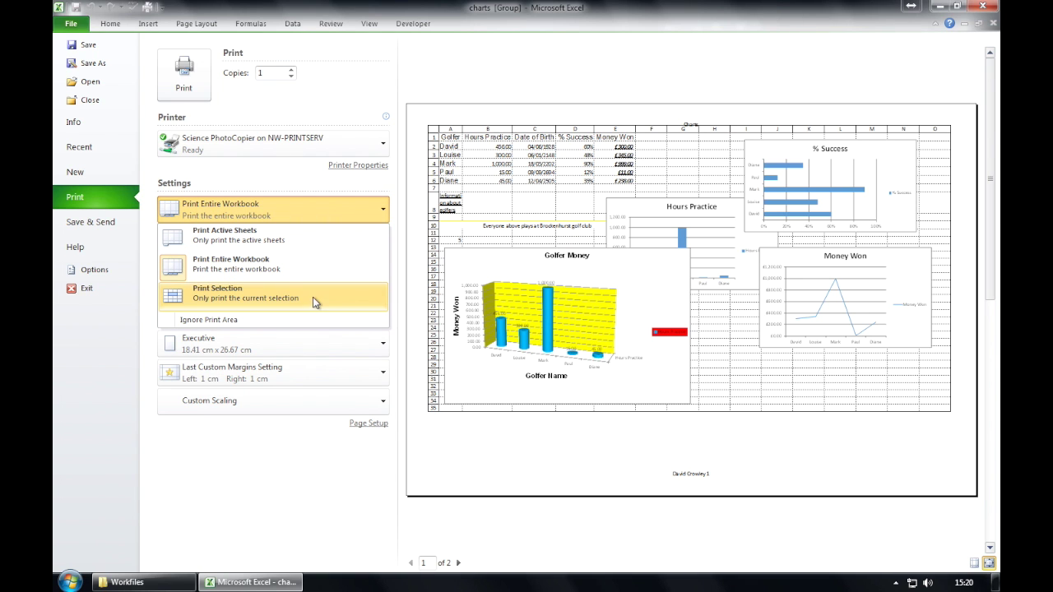
left_click(337, 301)
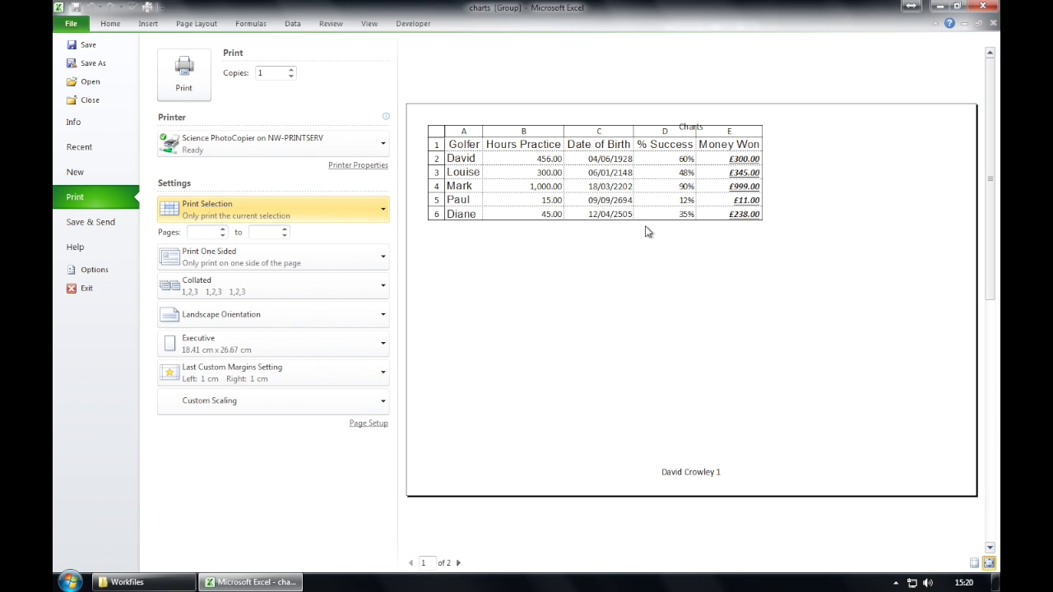
left_click(184, 79)
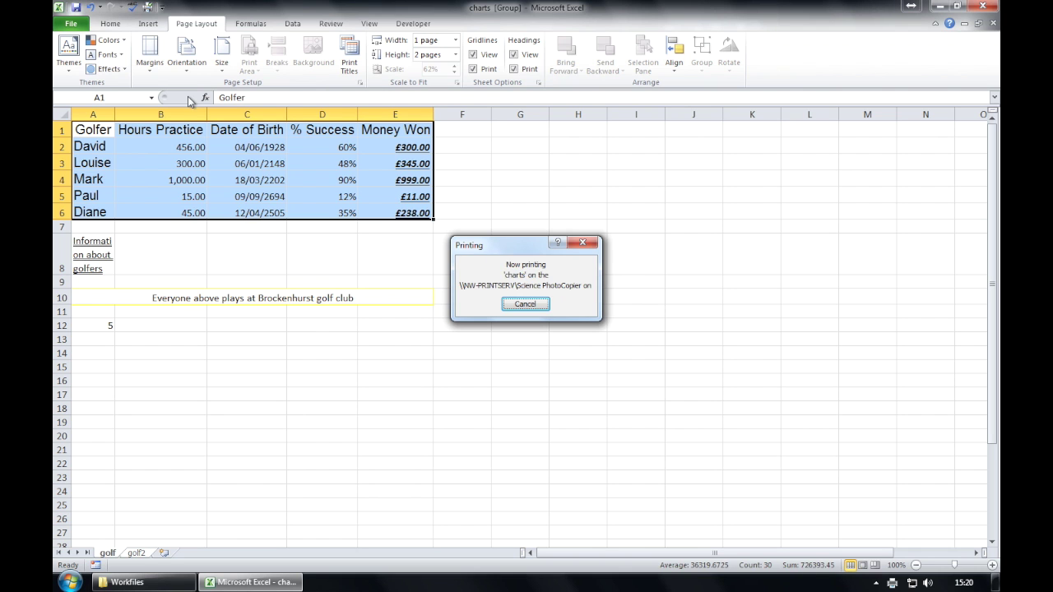
Set the number of print copies to 2 and the print range to the active sheets.
left_click(71, 23)
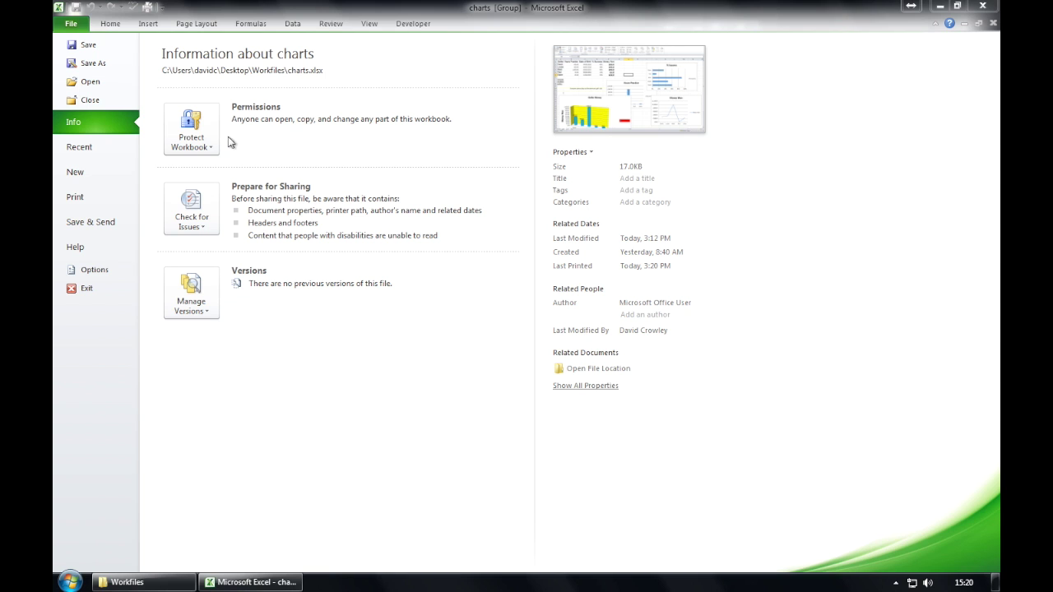
left_click(78, 28)
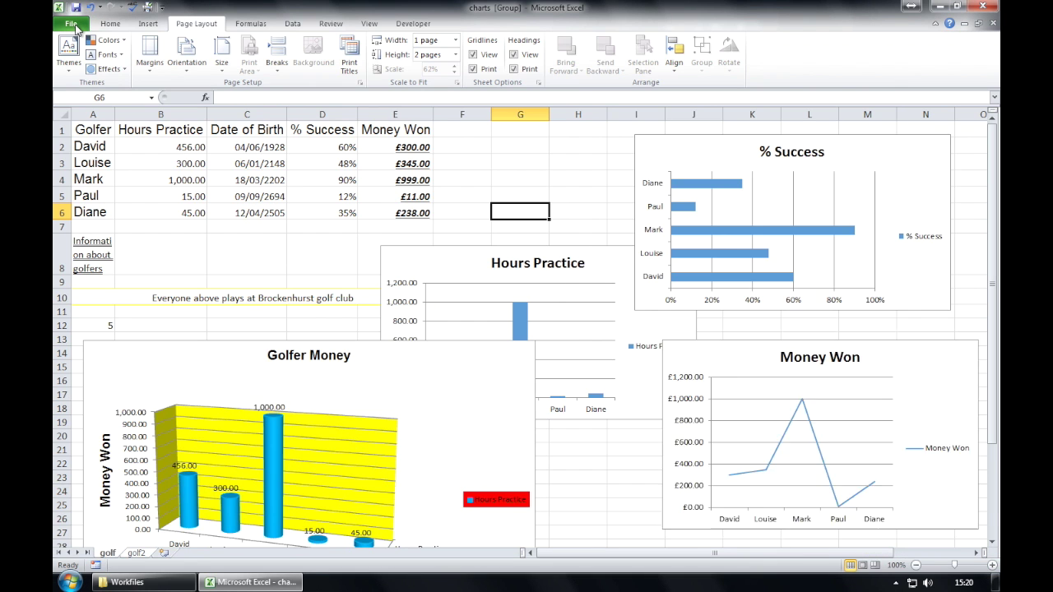
left_click(75, 28)
left_click(92, 194)
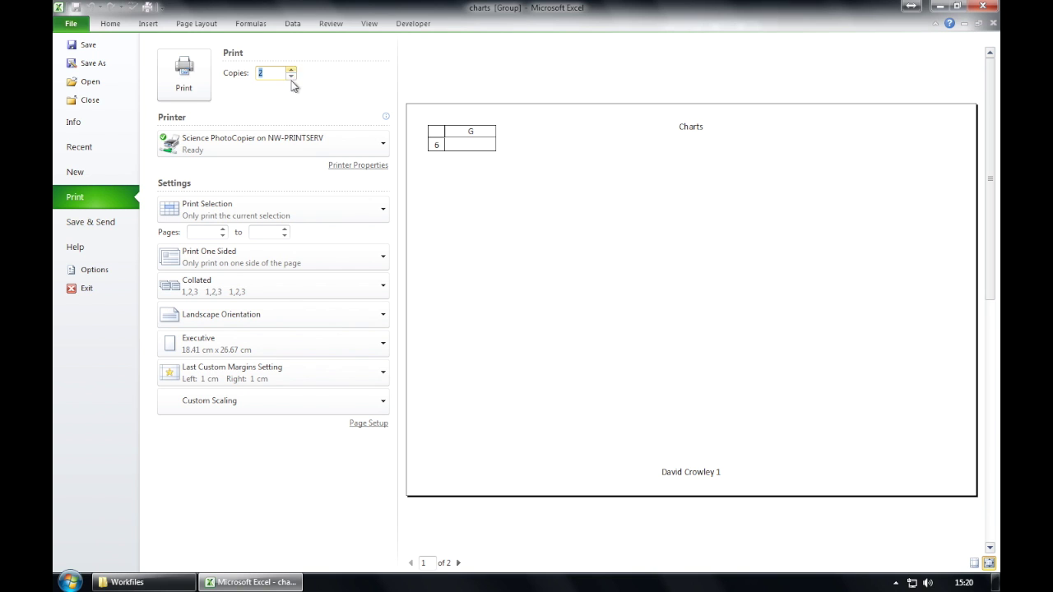
left_click(300, 208)
left_click(300, 234)
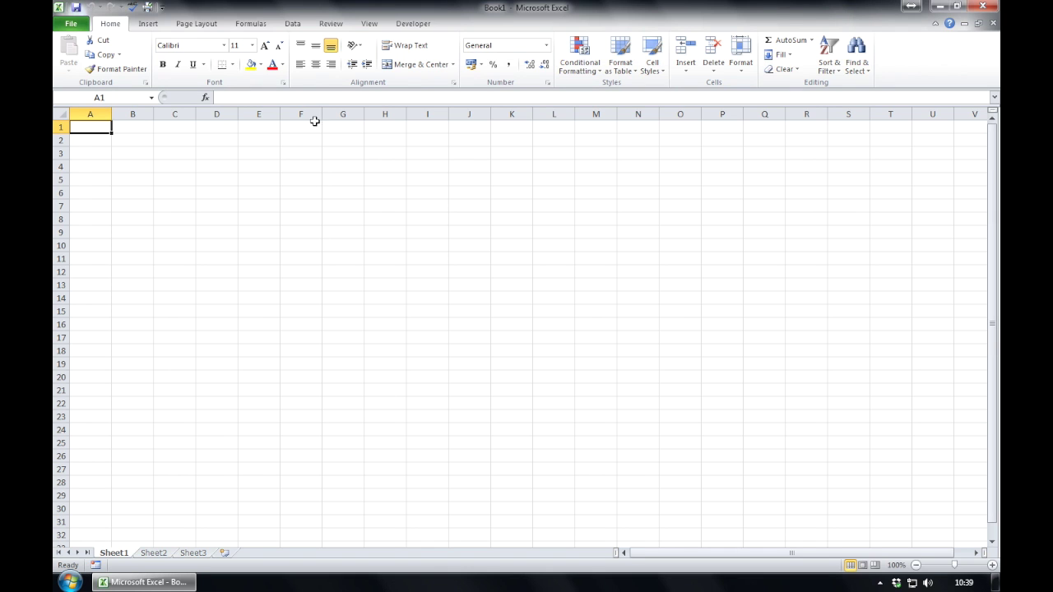
Start importing external data from a text file into the blank Book1 sheet and open the Workfiles folder.
left_click(292, 24)
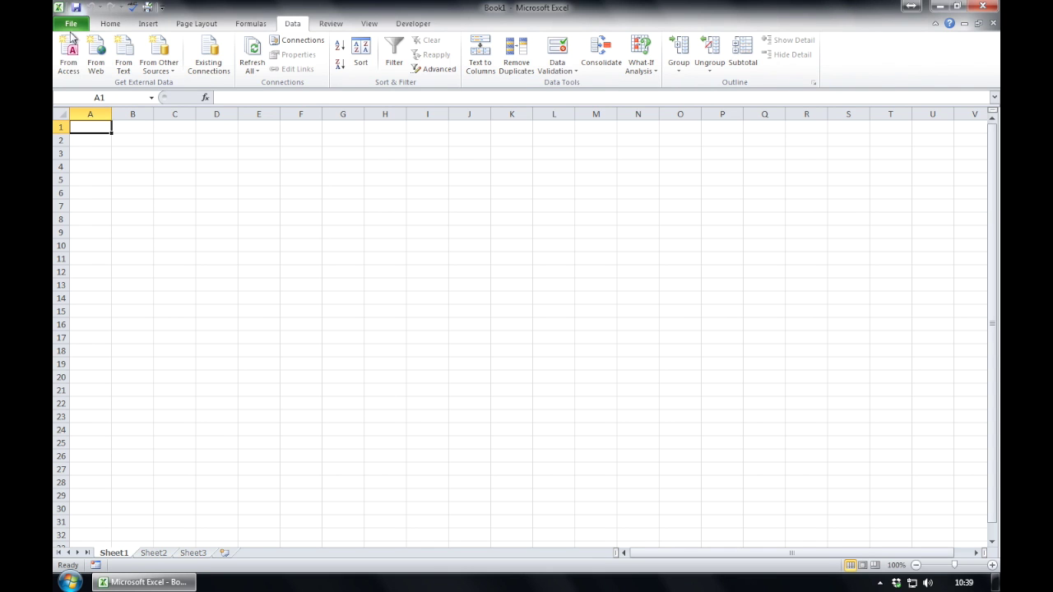
left_click(123, 57)
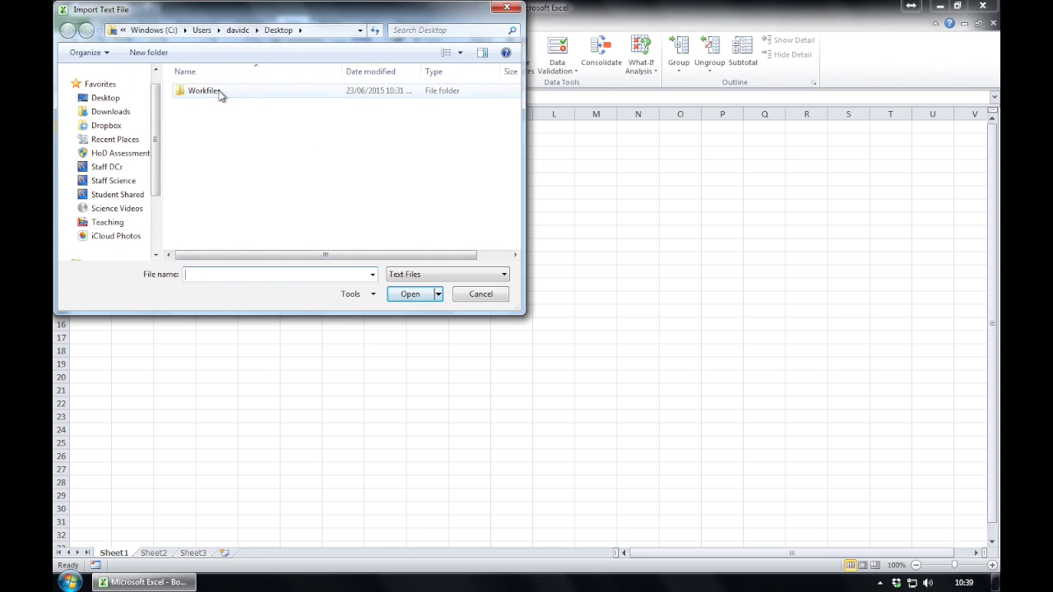
double_click(219, 92)
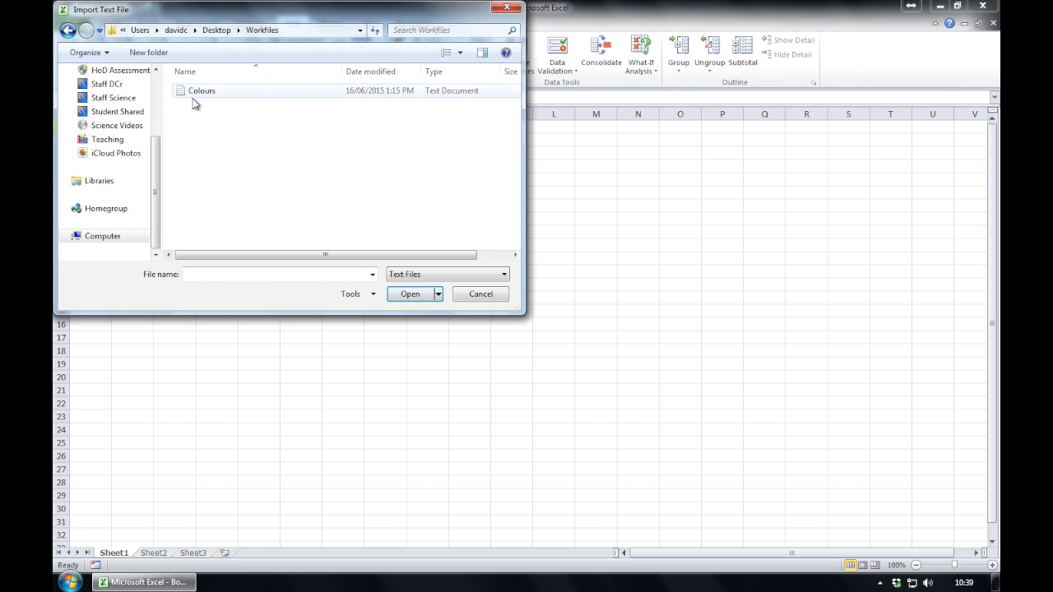
Show all file types in the Workfiles folder and restrict the list to text files again.
left_click(440, 277)
left_click(443, 284)
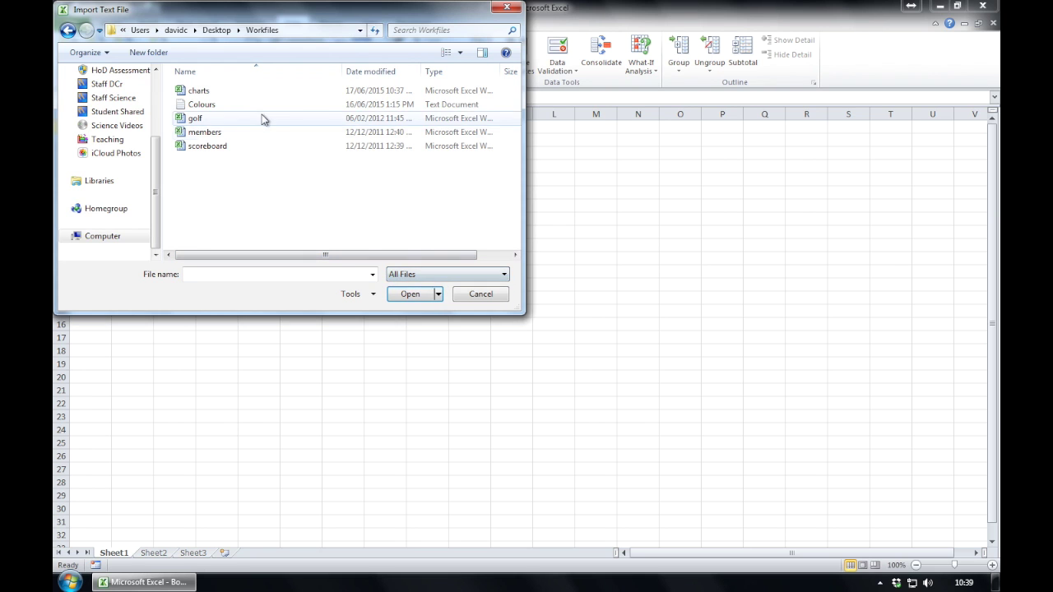
left_click(404, 275)
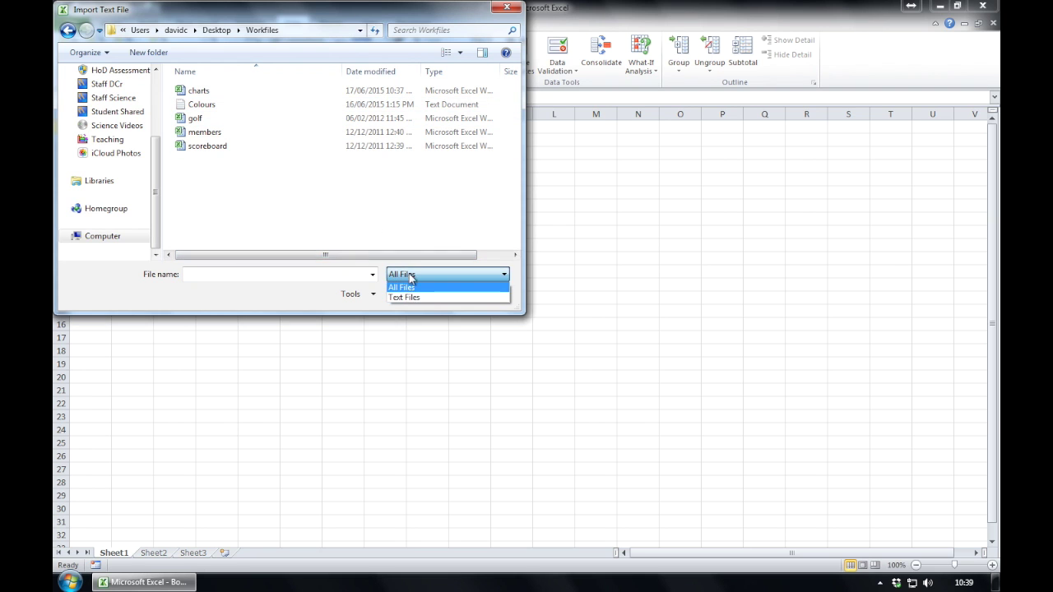
left_click(407, 297)
Import the Colours text file as tab-delimited data with General column format into the existing worksheet at cell A1.
left_click(197, 92)
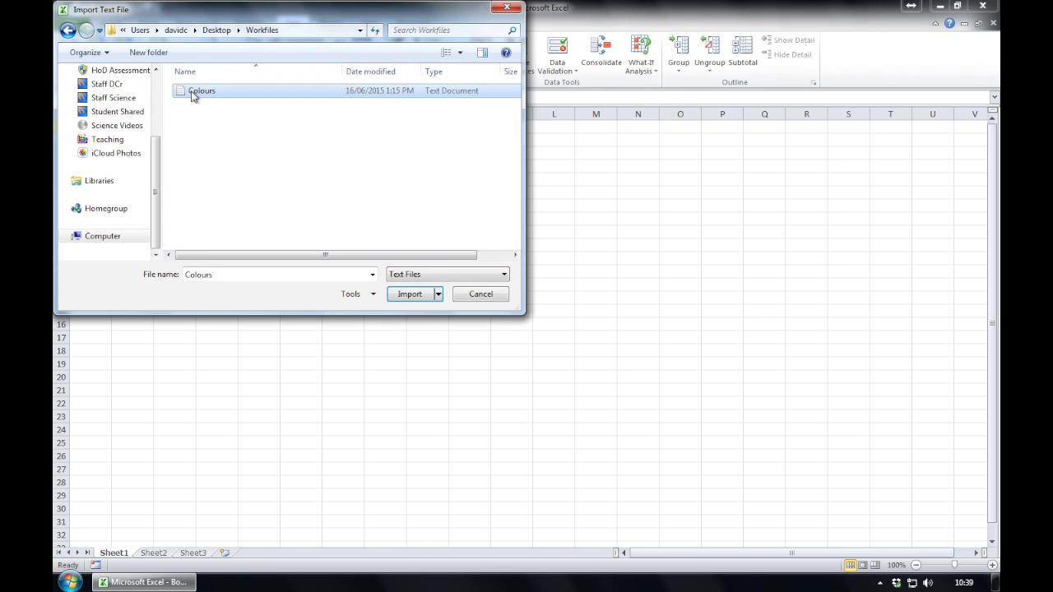
left_click(407, 293)
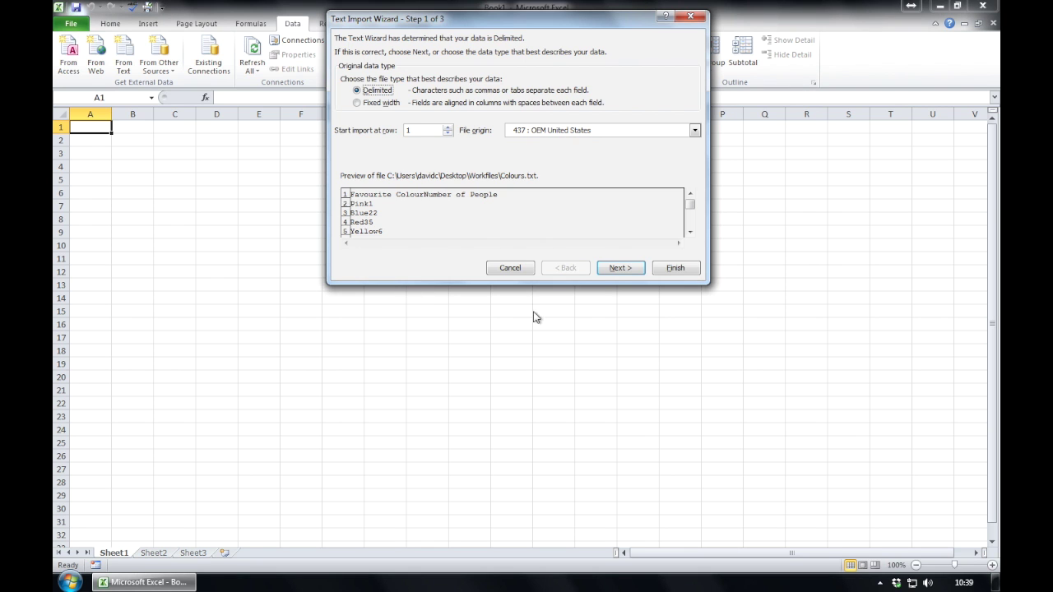
left_click(620, 268)
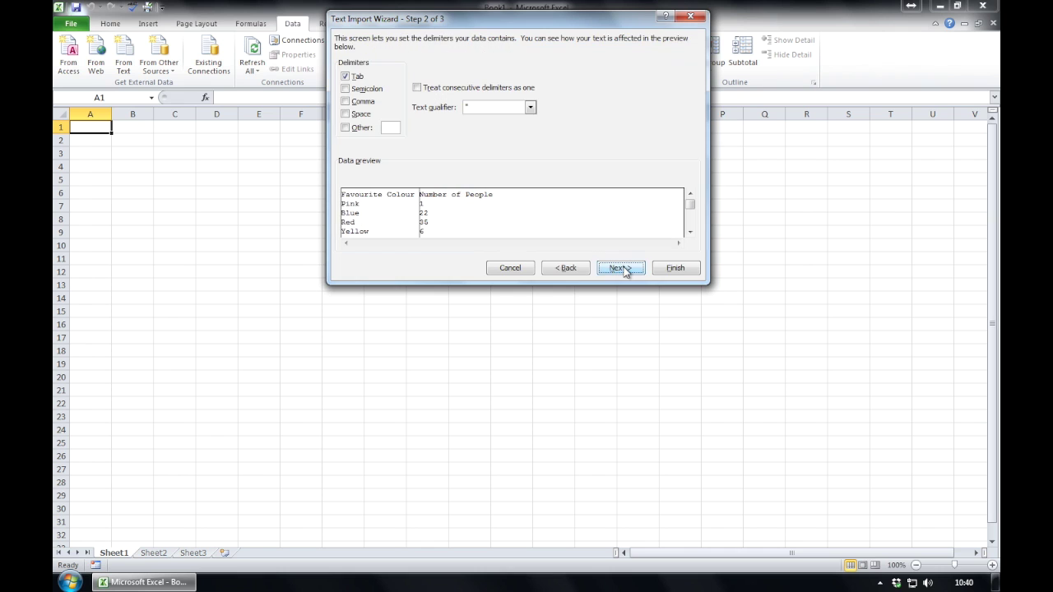
left_click(620, 268)
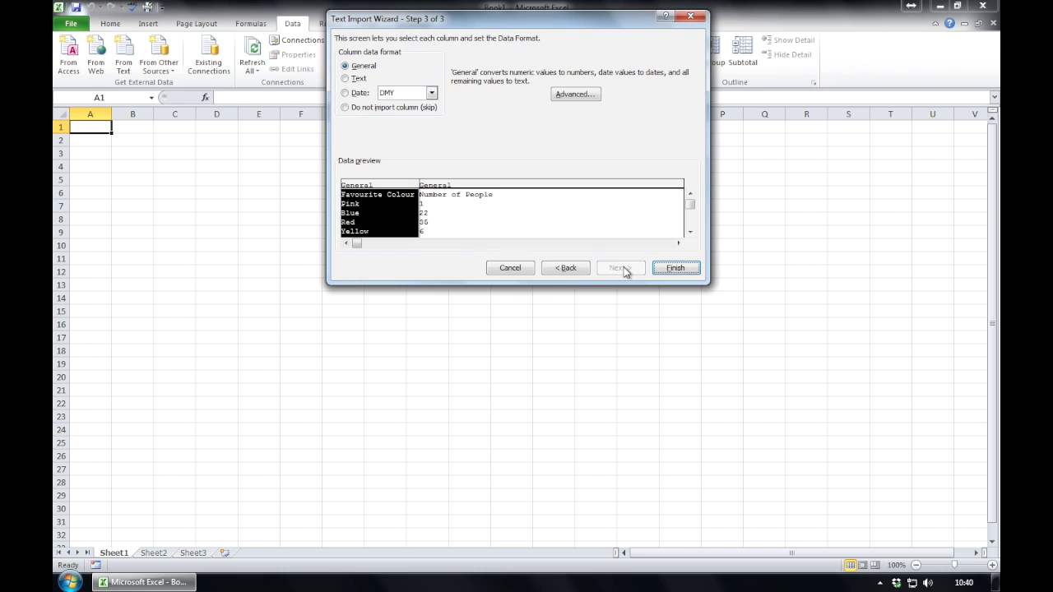
left_click(670, 272)
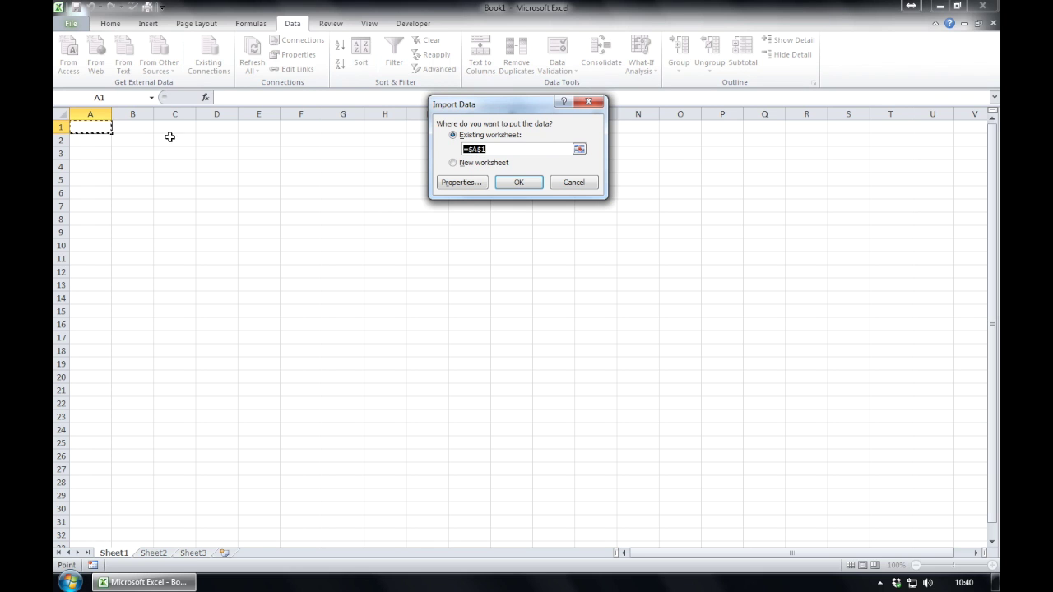
left_click(530, 184)
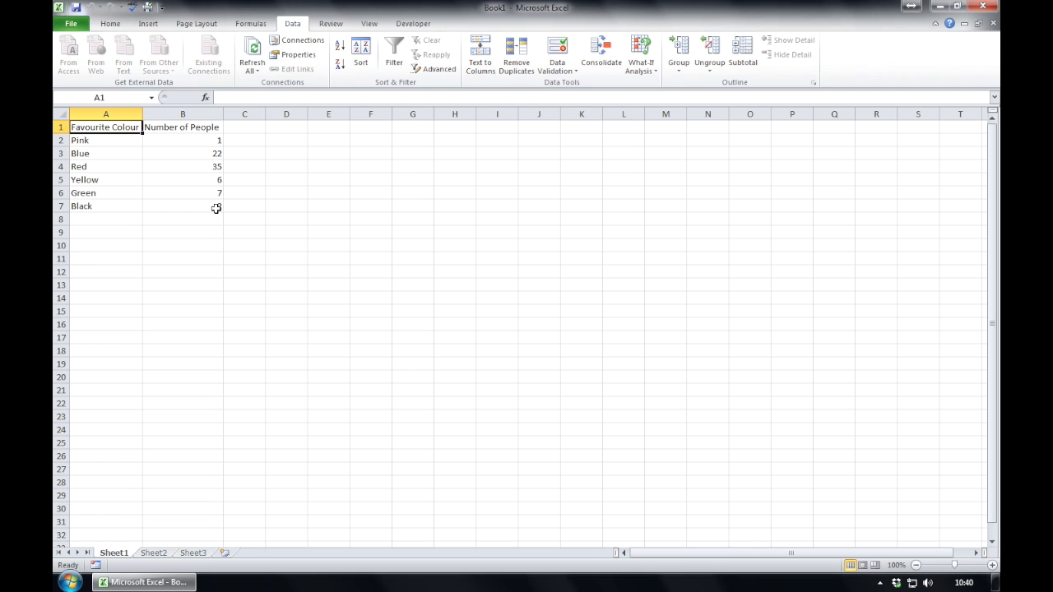
Insert a basic 2-D pie chart from the imported colour data in A1:B7, and deselect the chart.
left_click_drag(215, 207, 118, 136)
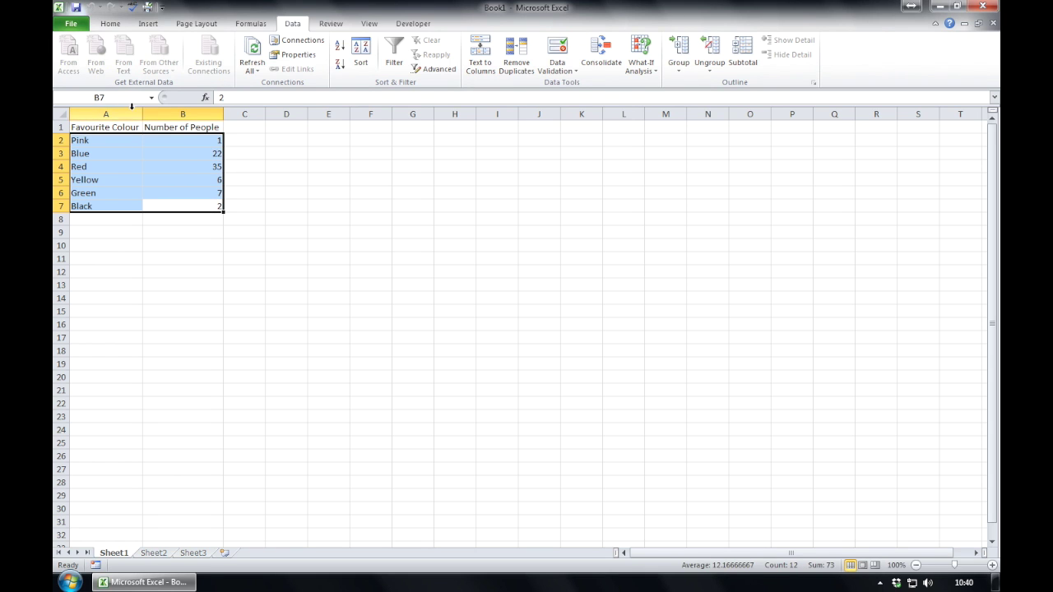
left_click(125, 123, "shift")
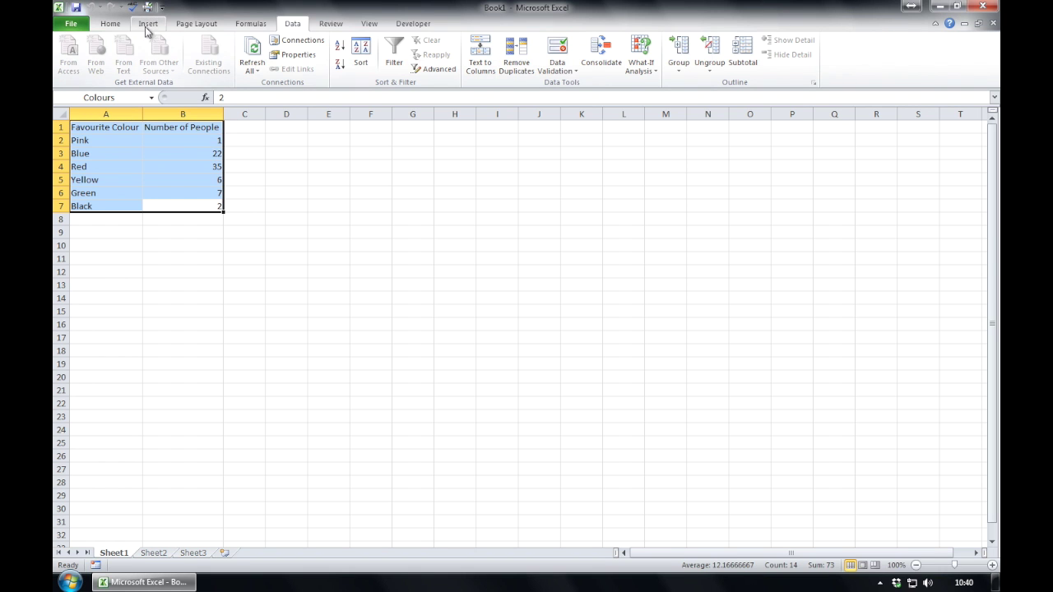
left_click(148, 23)
left_click(359, 54)
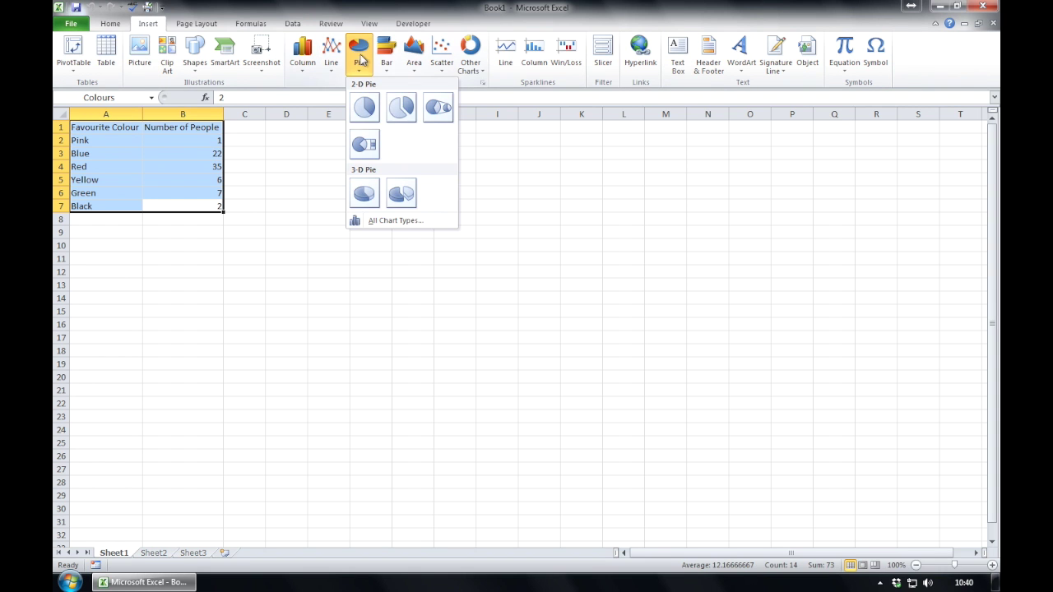
left_click(366, 109)
left_click(362, 207)
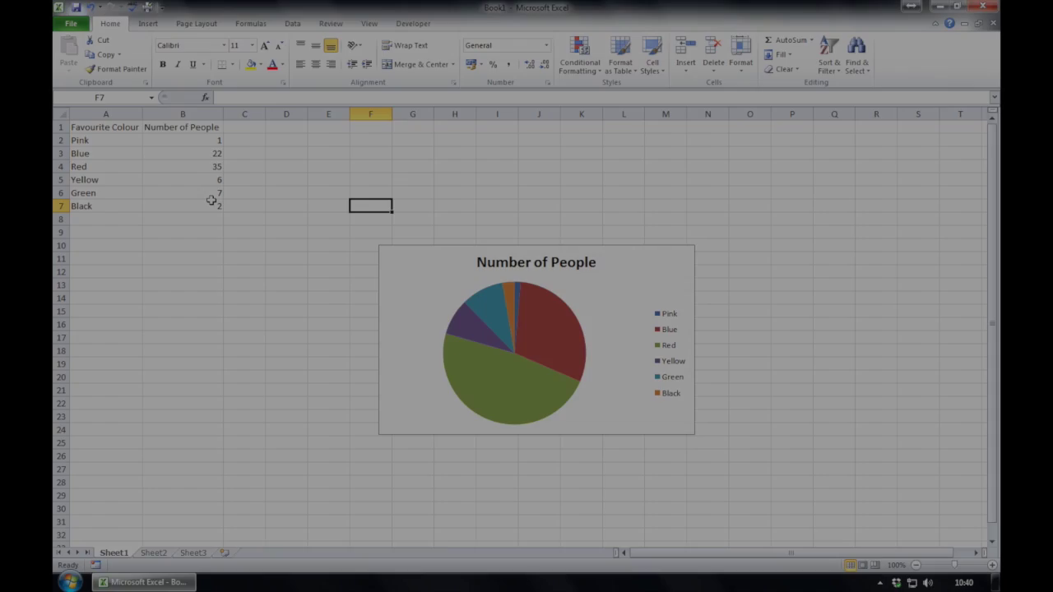